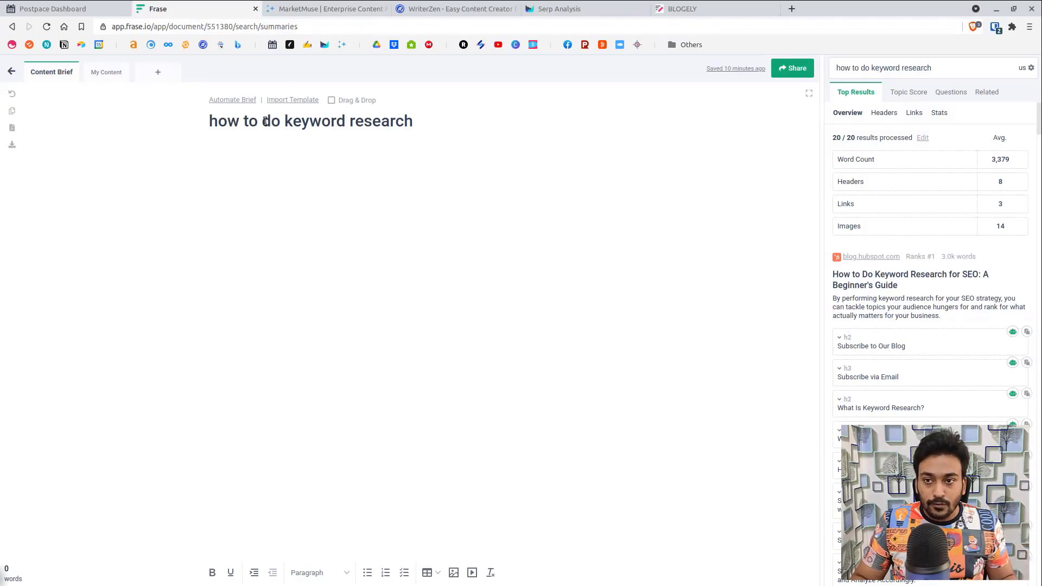
Step: Look through the open MarketMuse, WriterZen, Outranking, Blogely, Postpace and Frase pages to compare the content research tools
left_click(329, 6)
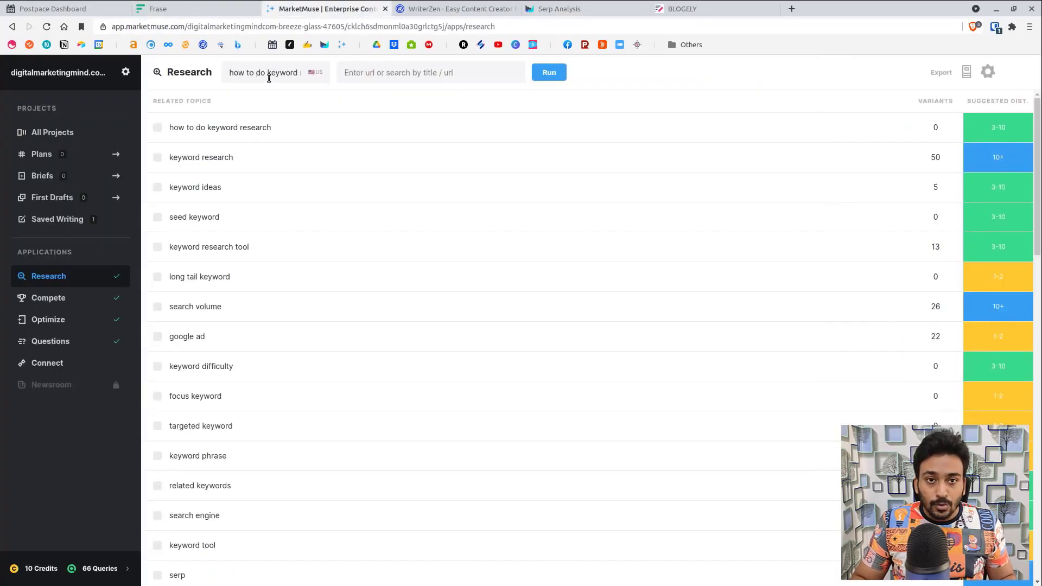
left_click(449, 9)
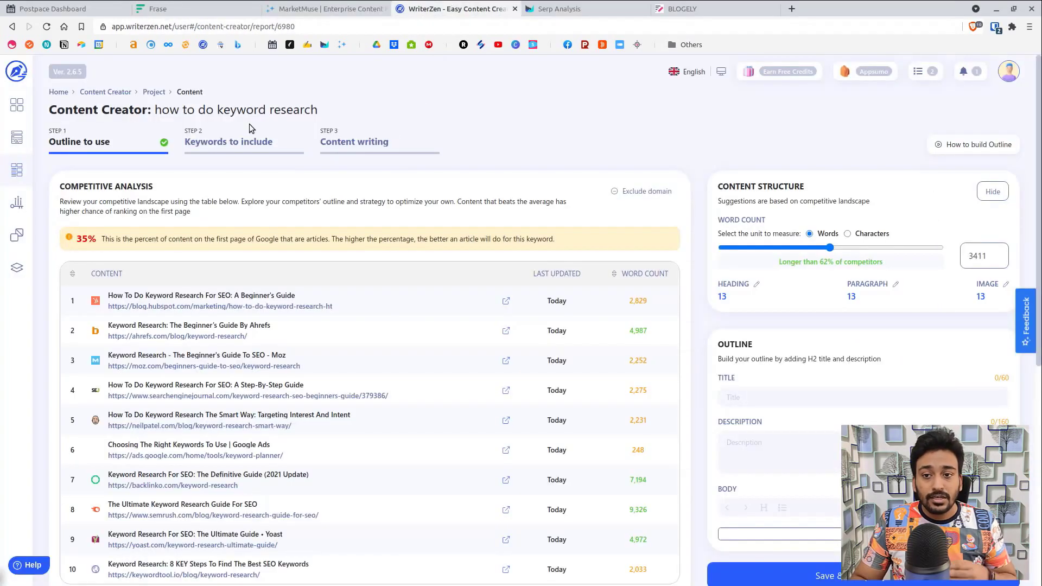
left_click(560, 9)
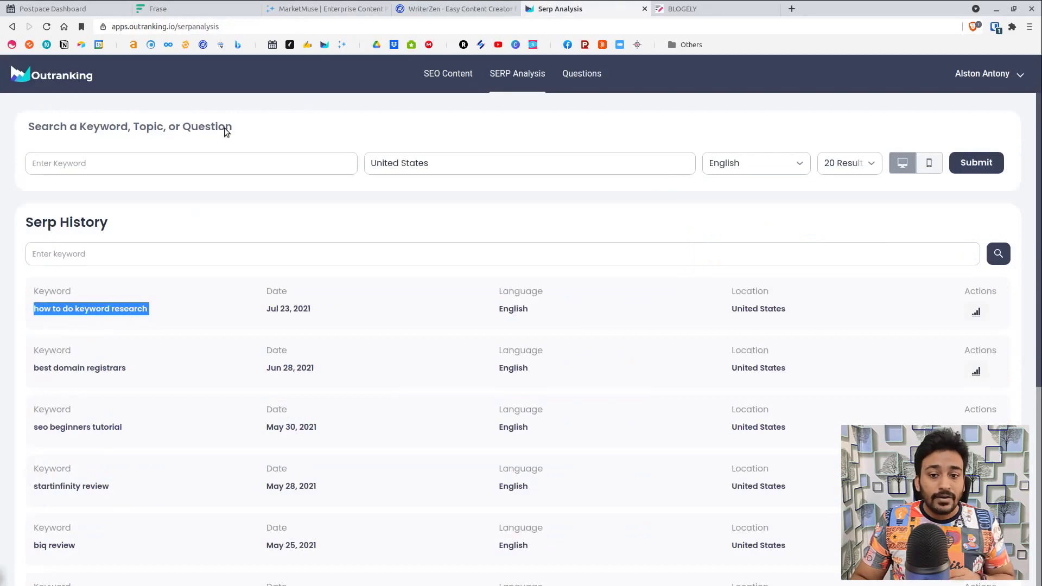
left_click(684, 9)
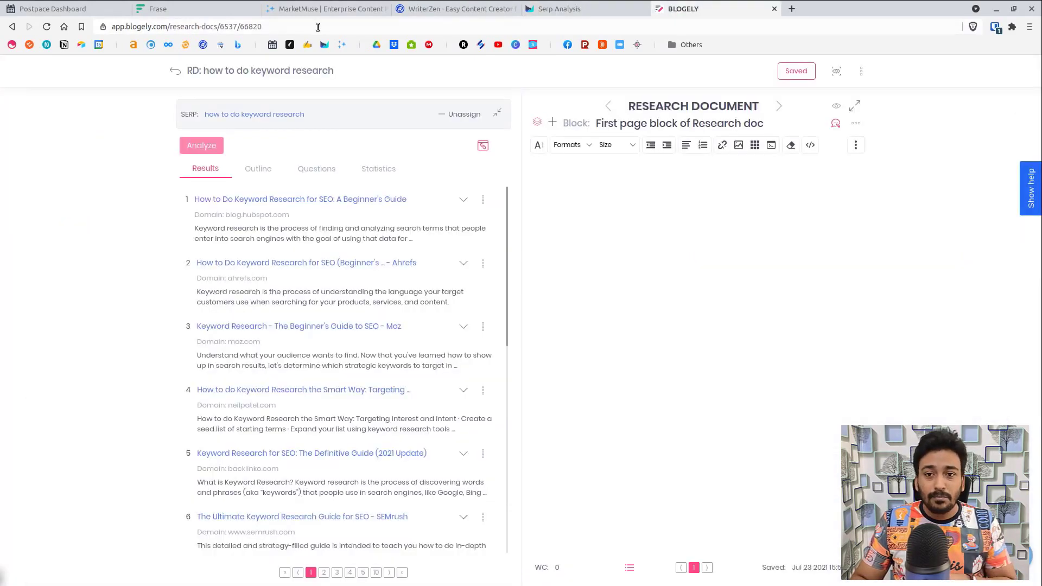
left_click(98, 6)
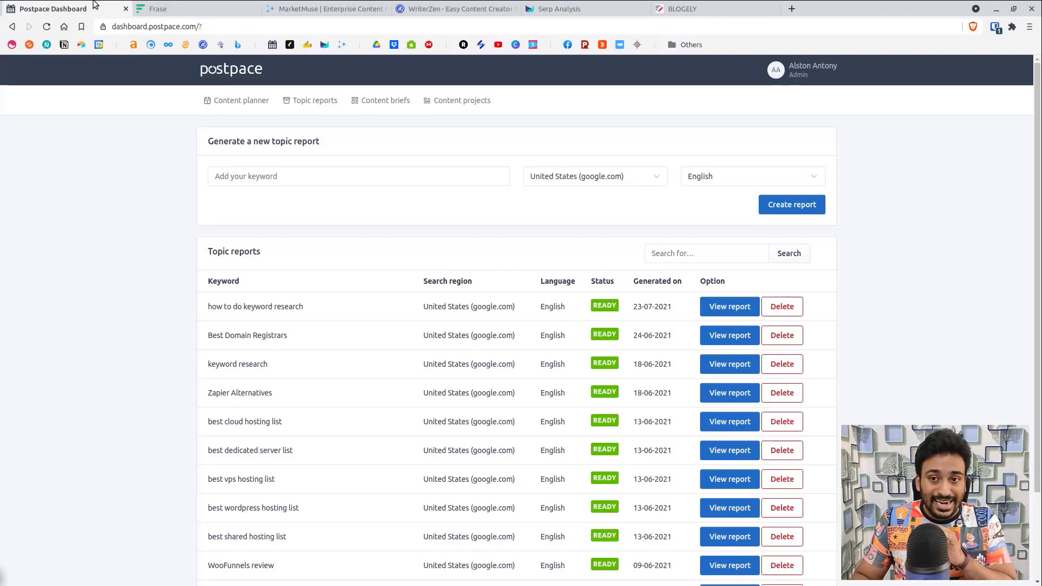
left_click(166, 5)
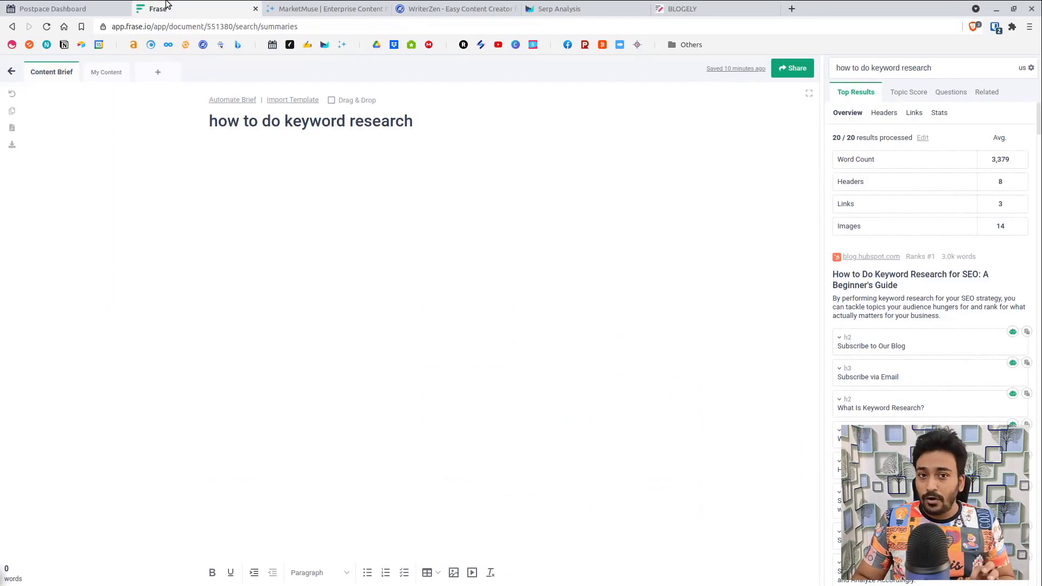
Step: Switch to the Postpace dashboard and check the search region and language options for a new topic report
left_click(72, 4)
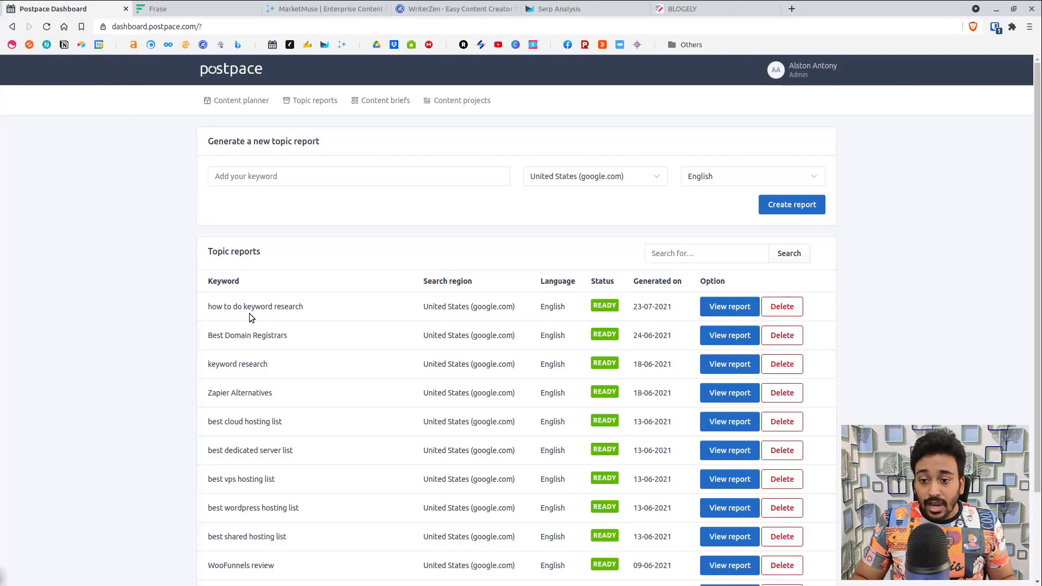
left_click(568, 182)
left_click(590, 177)
left_click(792, 178)
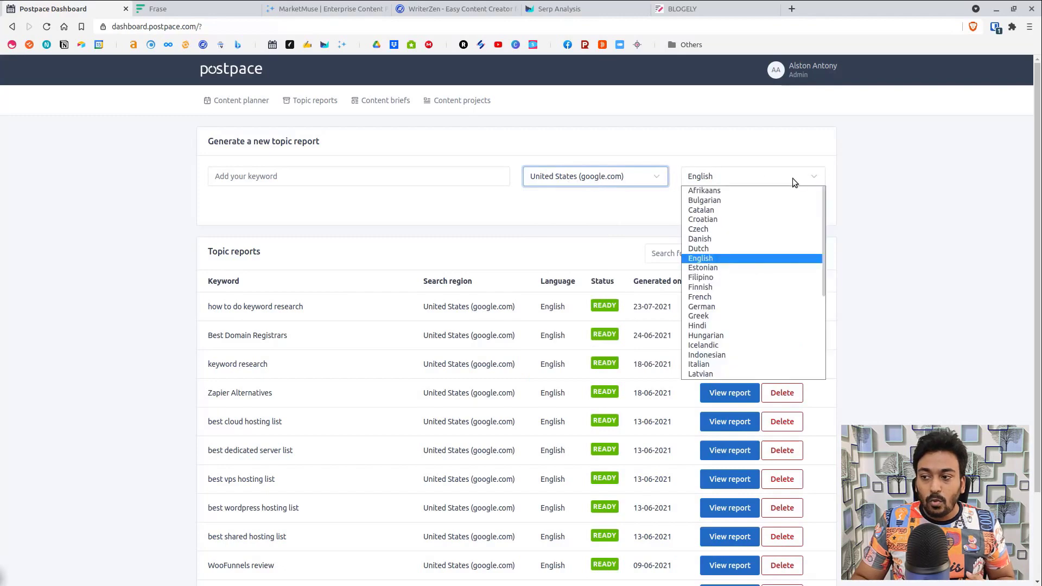
left_click(532, 205)
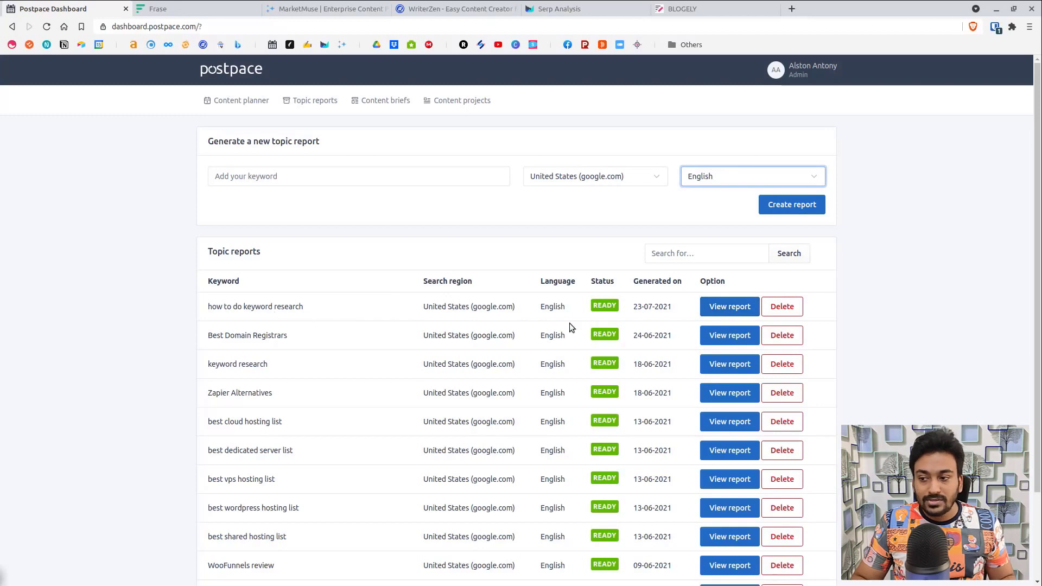
Step: Open the topic report for "how to do keyword research" and review its average word count, readability and keyword frequency
left_click(711, 304)
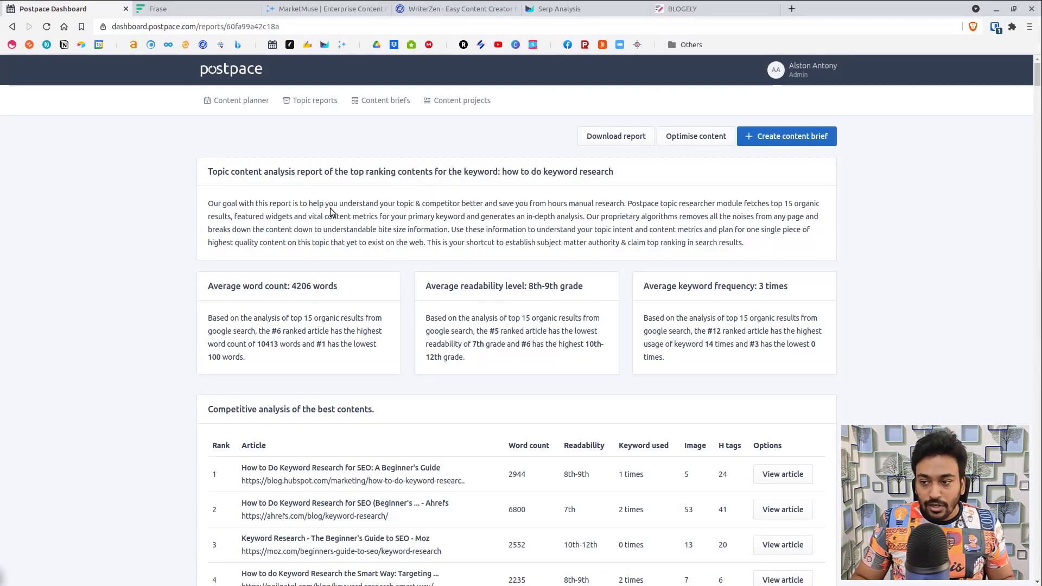
scroll(278, 229, "down", 1)
scroll(278, 233, "down", 2)
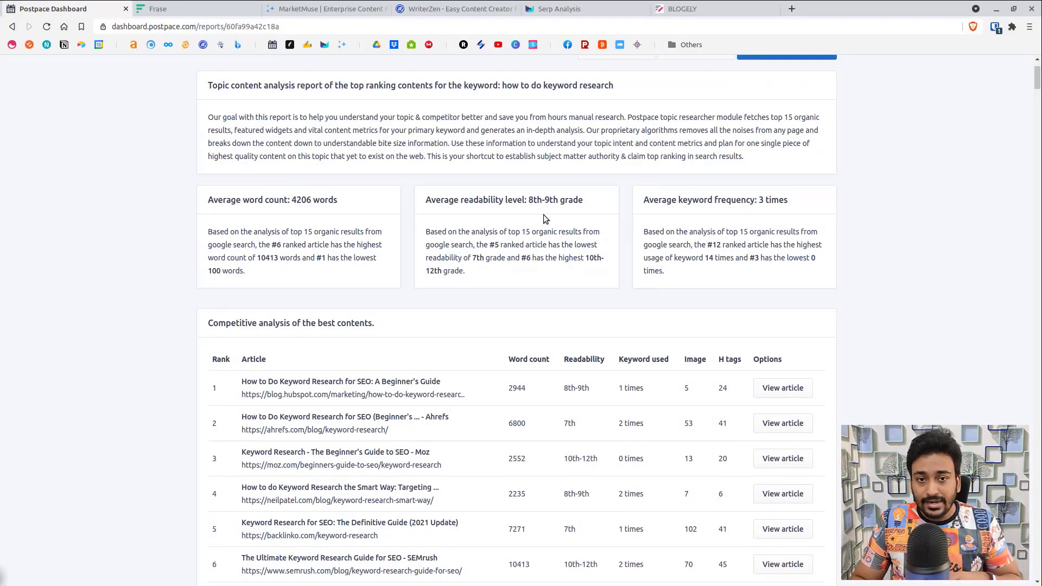
scroll(739, 233, "down", 2)
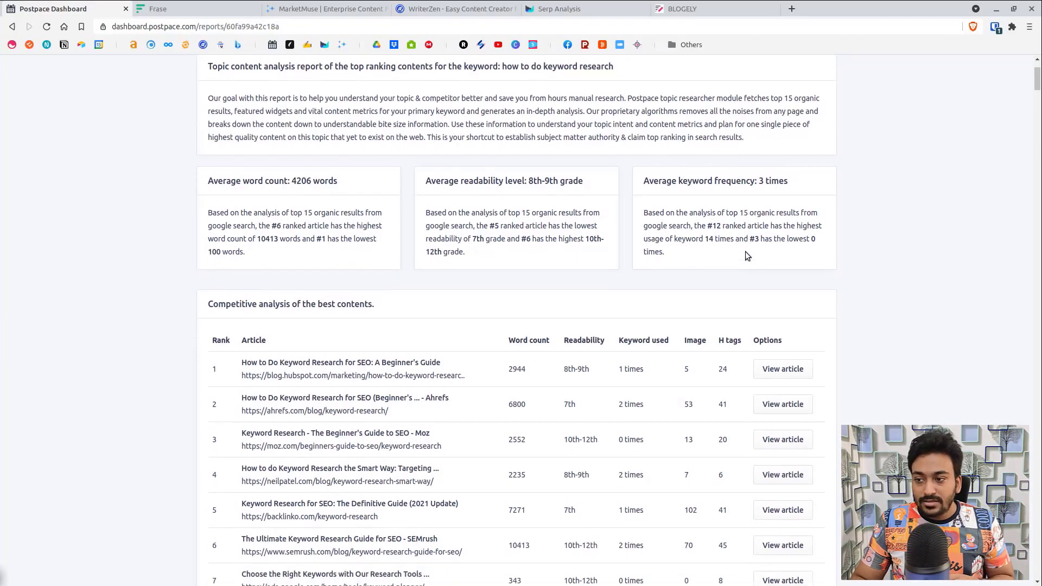
scroll(663, 246, "down", 1)
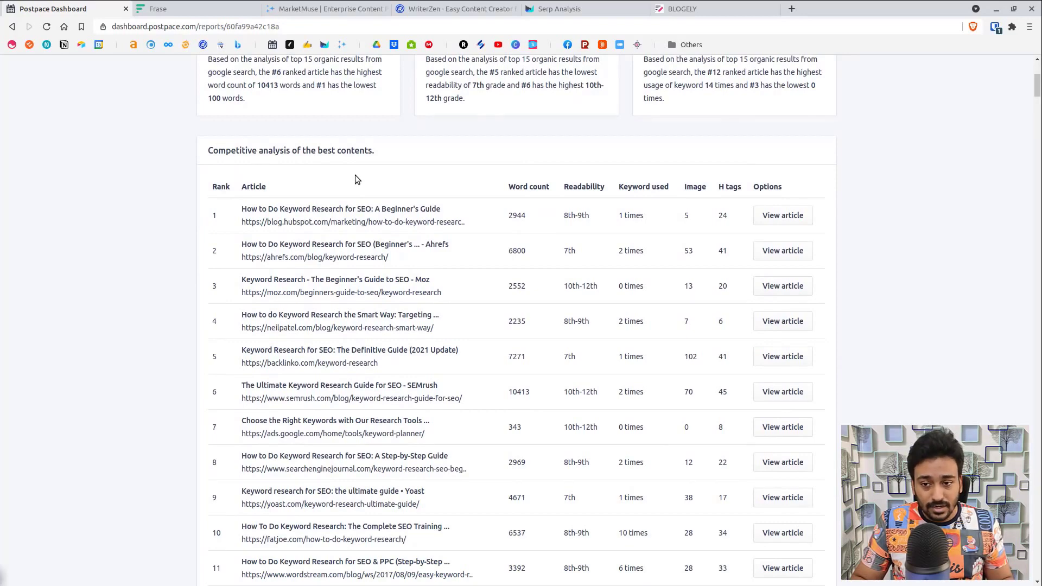
Step: Examine the competitive analysis table, comparing the ranked articles' word count, readability, keyword use, images and H tags
scroll(351, 184, "down", 1)
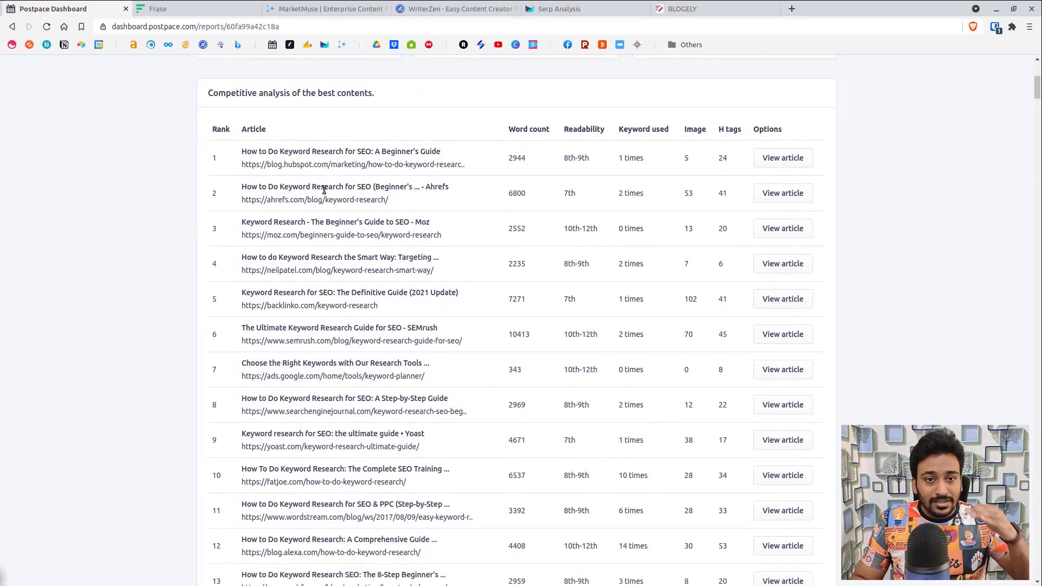
scroll(324, 189, "down", 5)
scroll(324, 189, "up", 1)
scroll(324, 191, "up", 1)
scroll(324, 191, "up", 2)
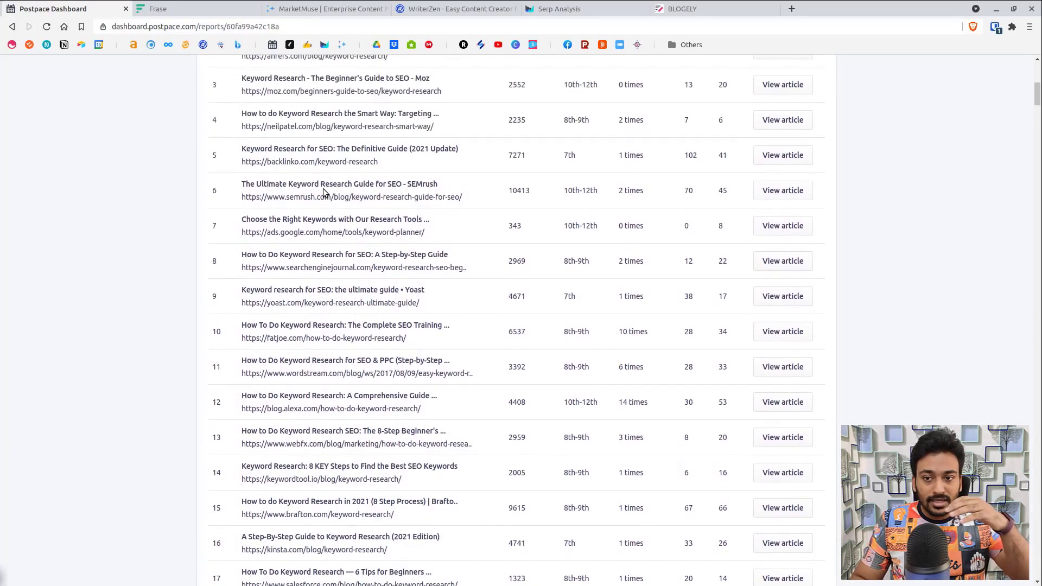
scroll(324, 191, "up", 1)
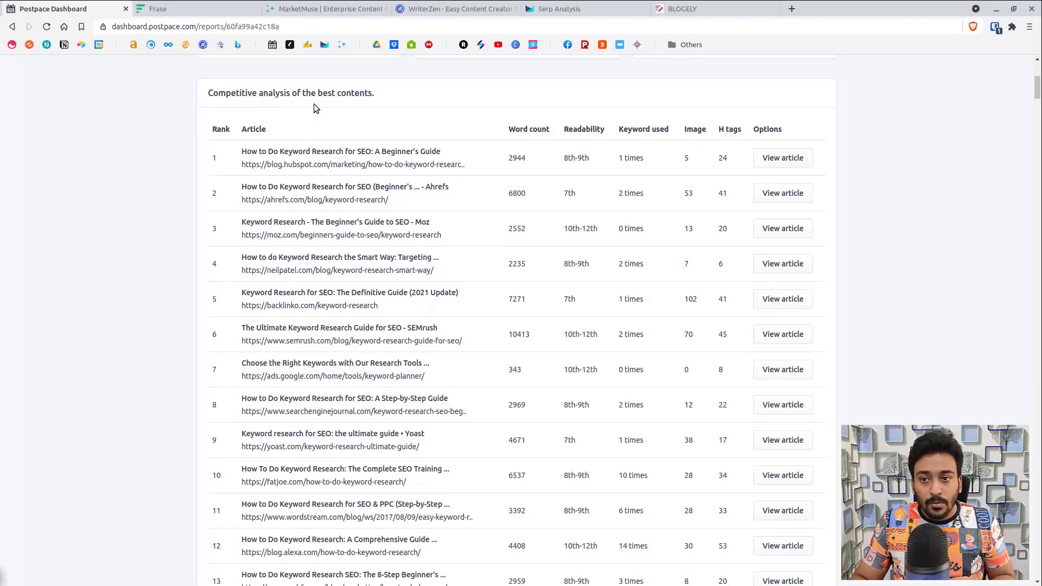
scroll(319, 144, "up", 5)
scroll(652, 298, "down", 3)
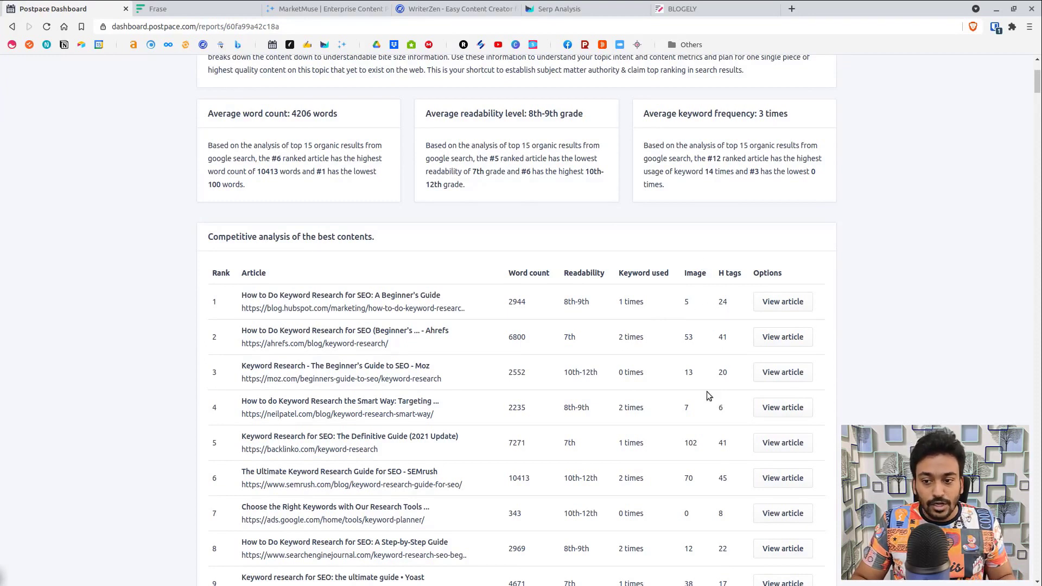
Step: Examine the rank and content length correlation graph below the competitive analysis table
scroll(440, 408, "down", 8)
scroll(437, 406, "down", 7)
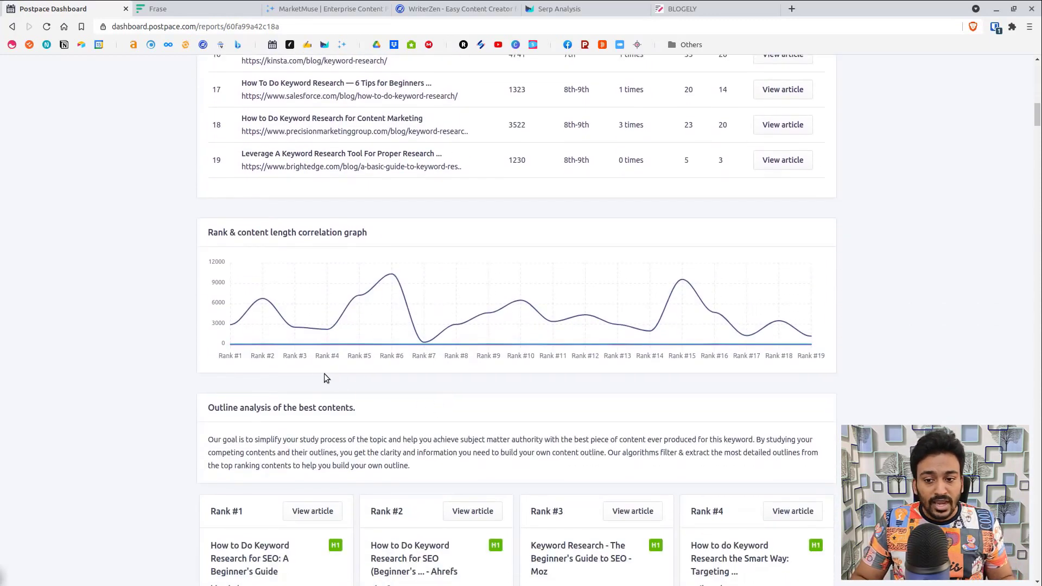
mouse_move(228, 330)
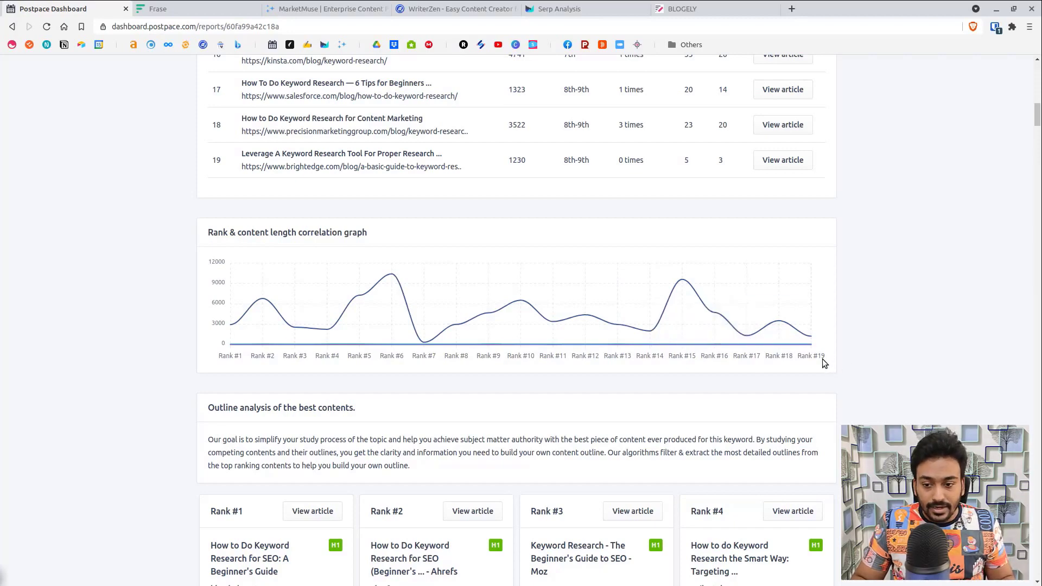
Step: Review the outline analysis of the best contents, reading the article headings of the ranked competitors
scroll(568, 261, "down", 4)
scroll(535, 253, "down", 1)
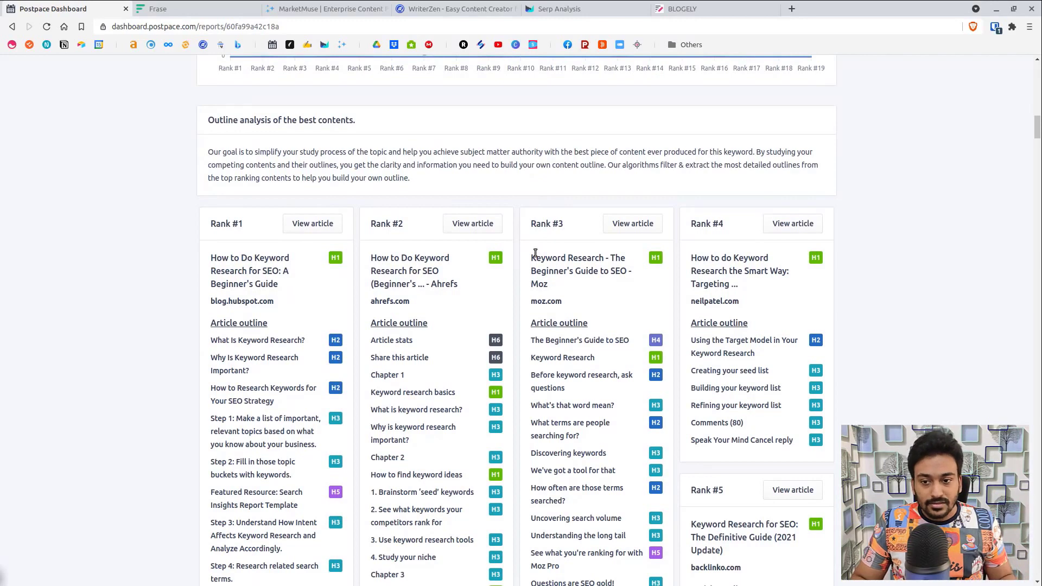
scroll(536, 253, "down", 1)
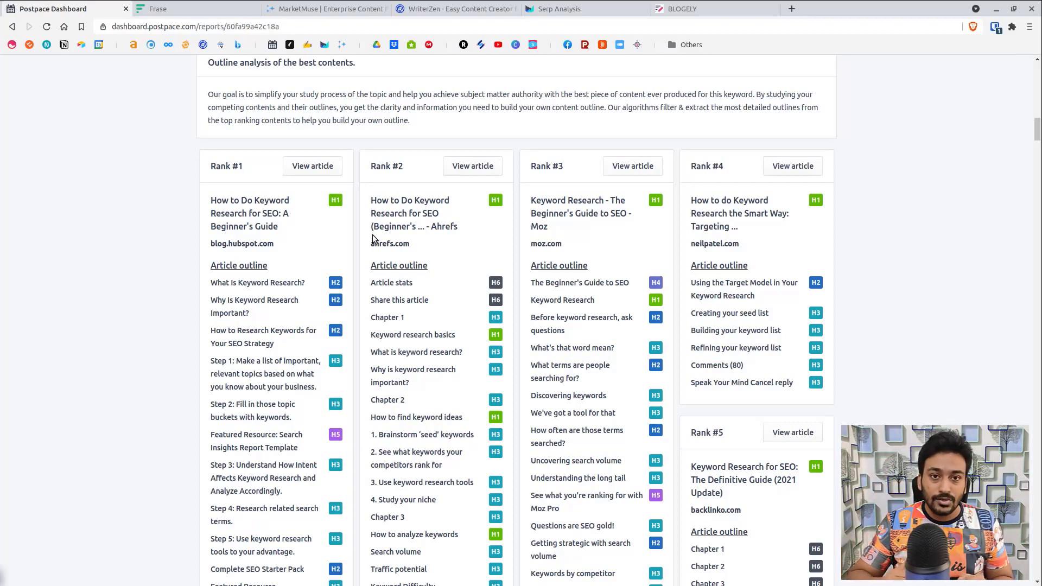
scroll(372, 237, "down", 1)
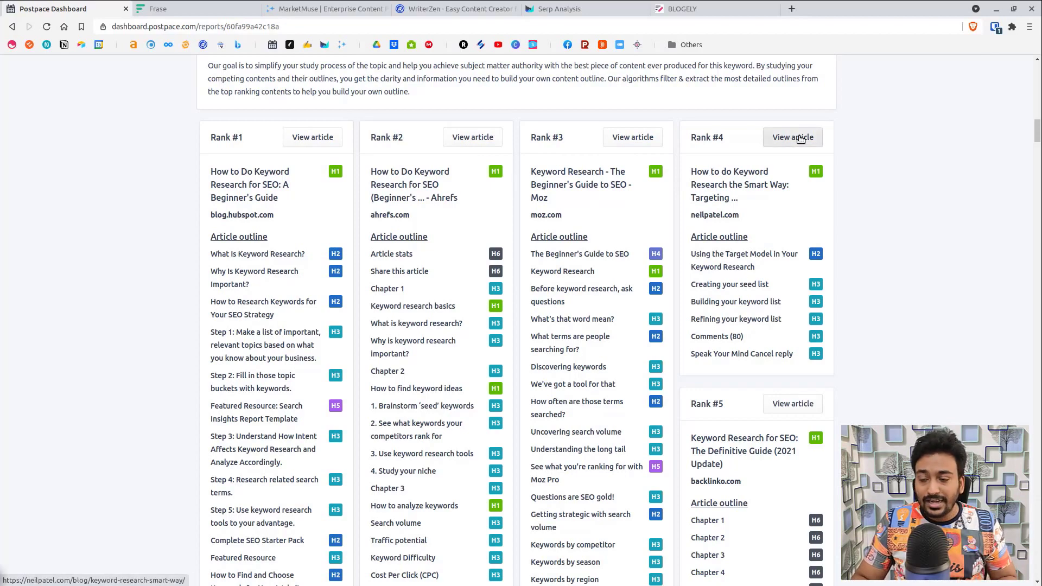
scroll(679, 269, "down", 2)
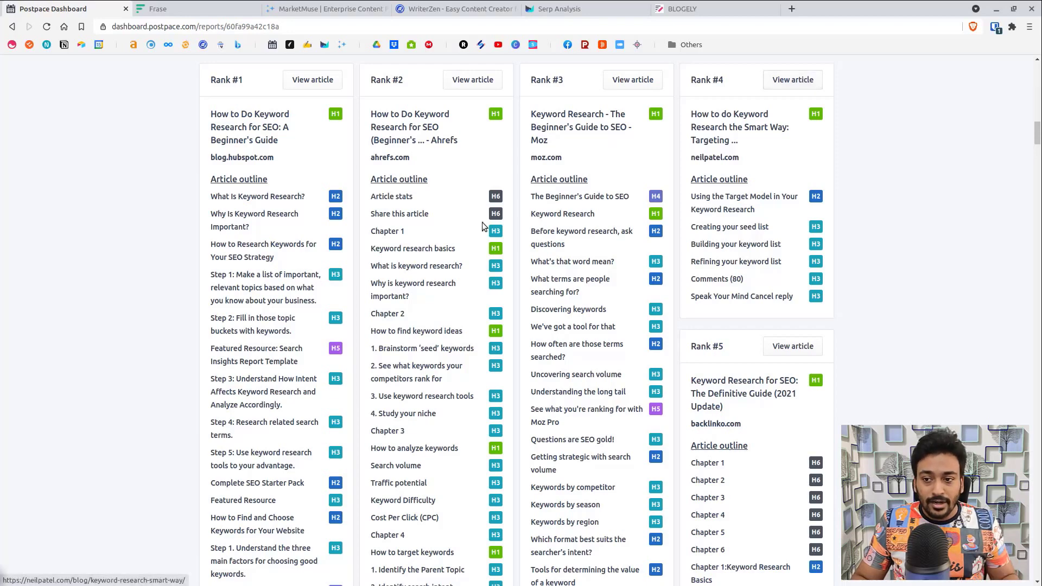
scroll(308, 256, "down", 3)
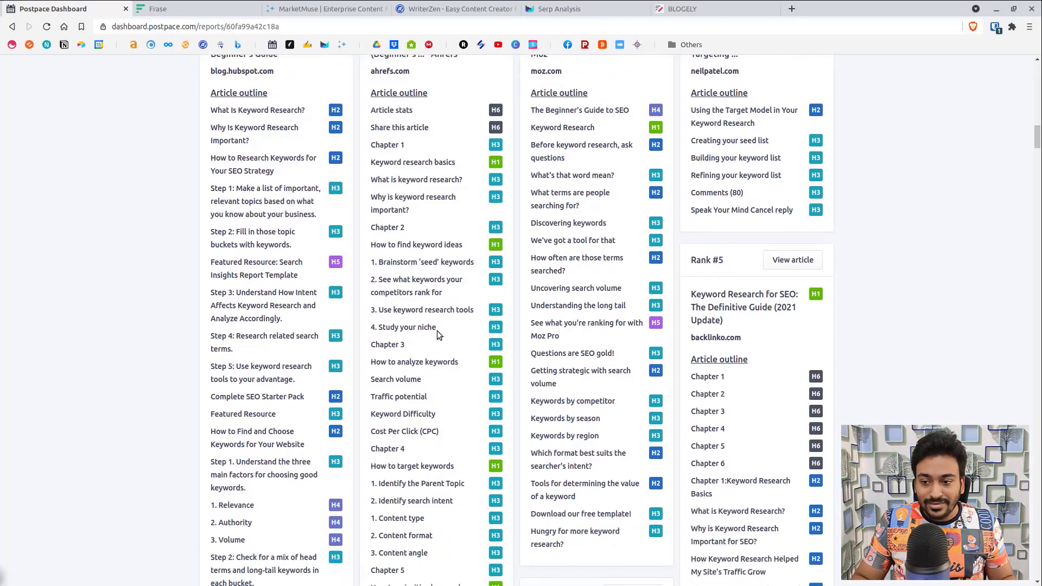
scroll(602, 333, "down", 5)
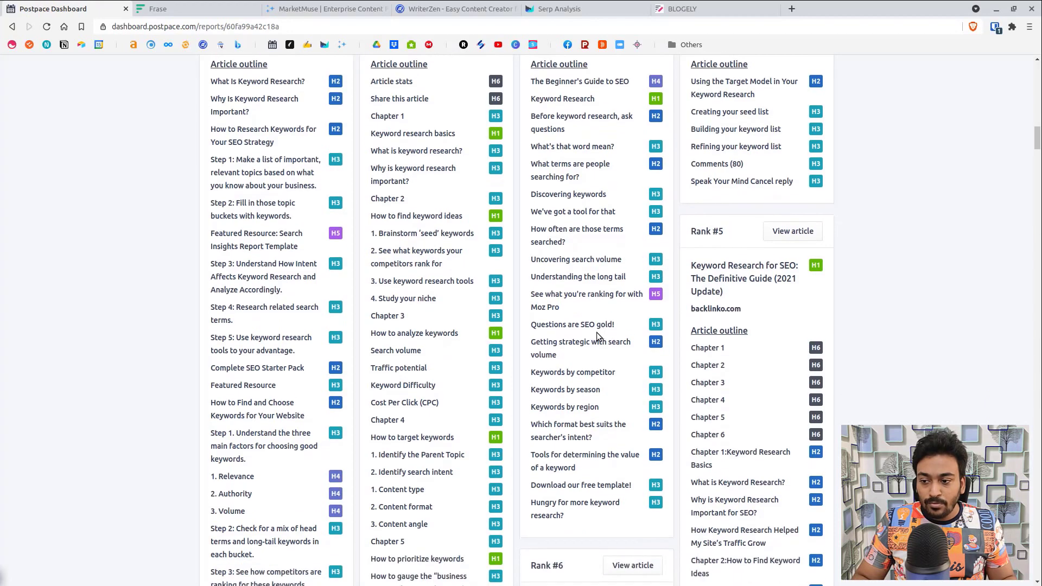
scroll(634, 327, "down", 6)
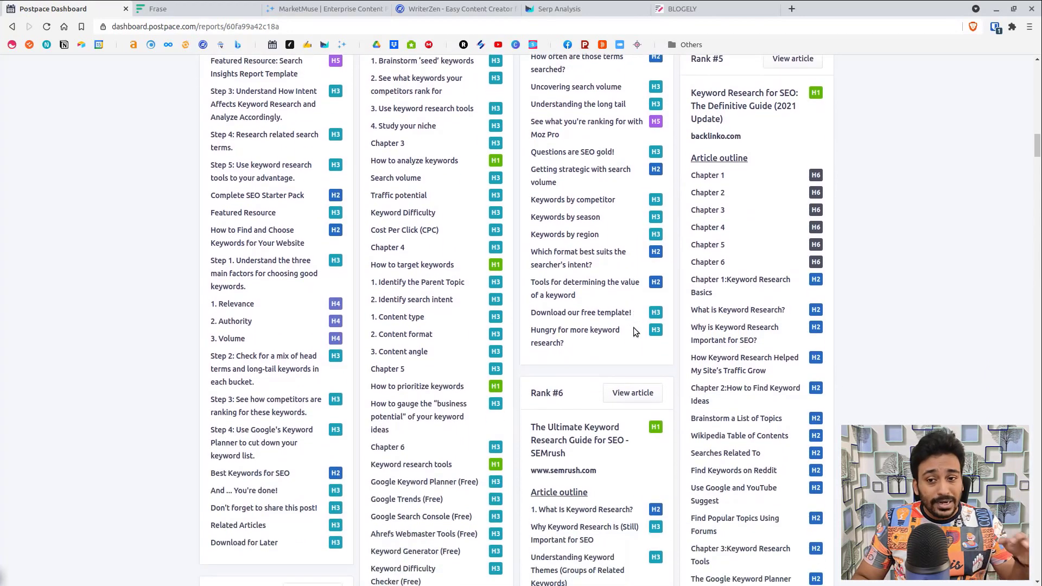
scroll(636, 332, "down", 10)
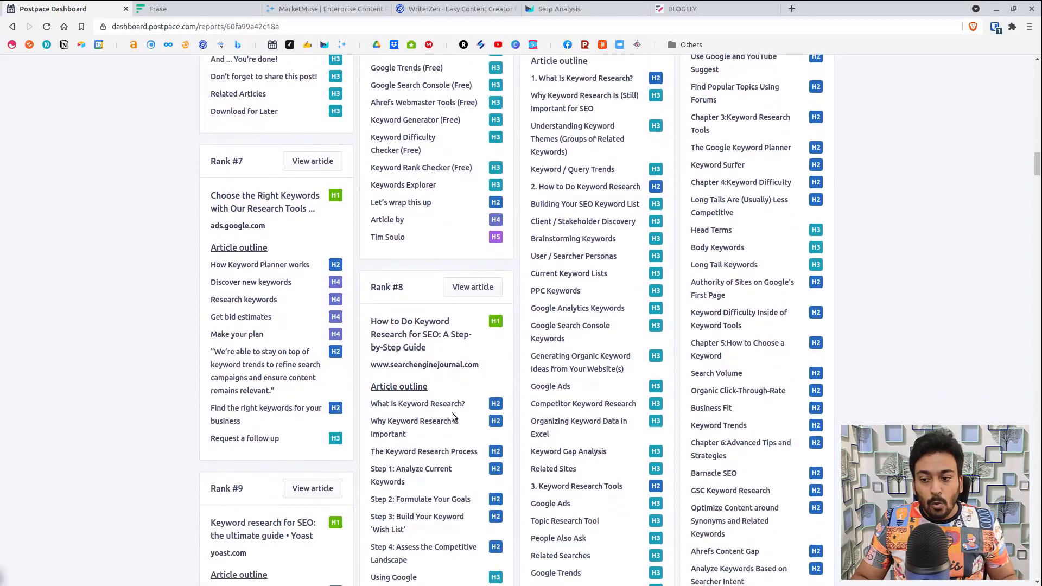
scroll(445, 427, "down", 5)
scroll(441, 415, "down", 6)
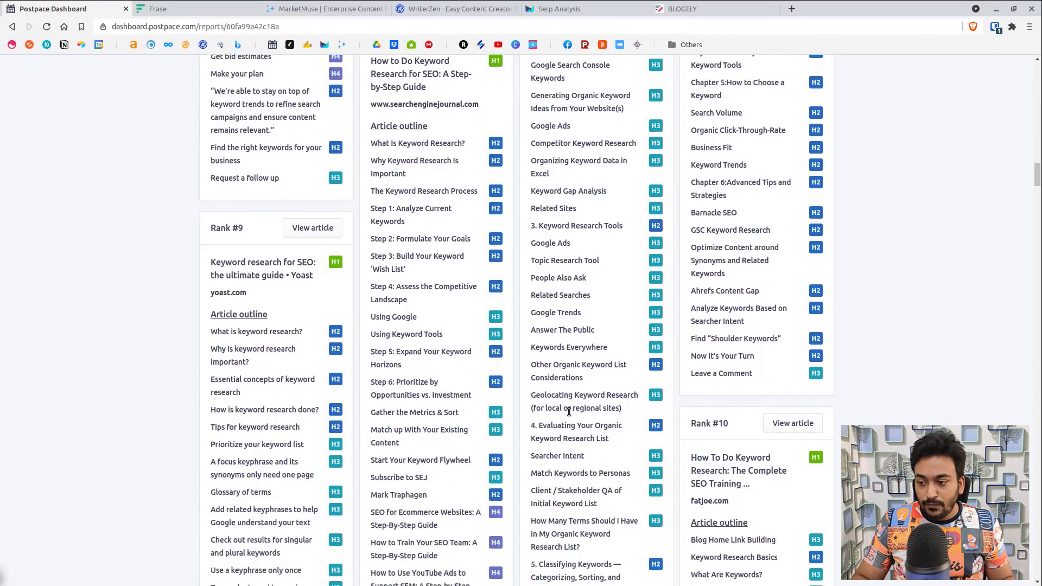
scroll(613, 463, "down", 6)
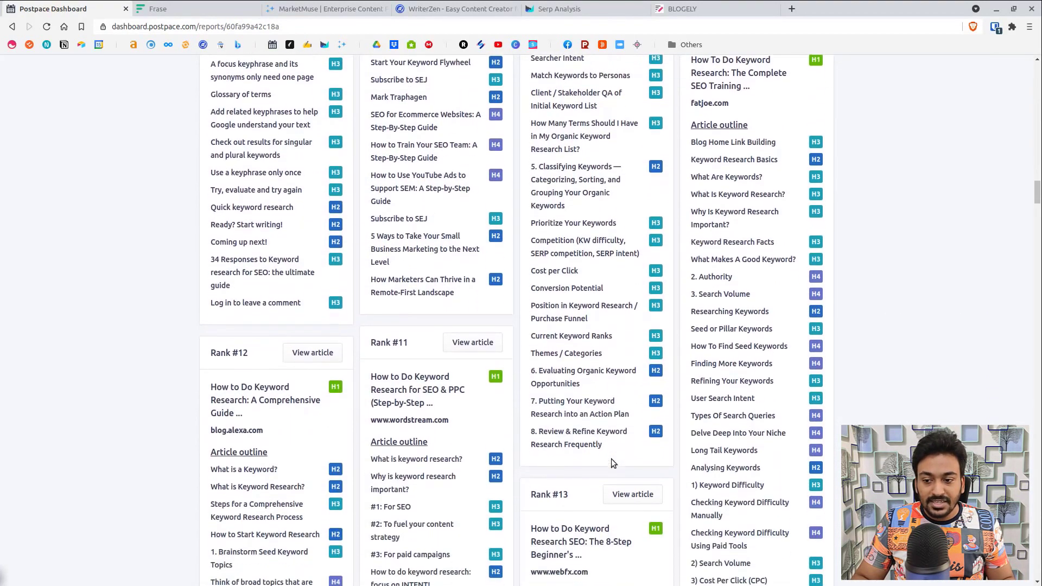
Step: Create a content brief from the report and add a new headline with the text "Title 1"
left_click_drag(1037, 201, 1029, 75)
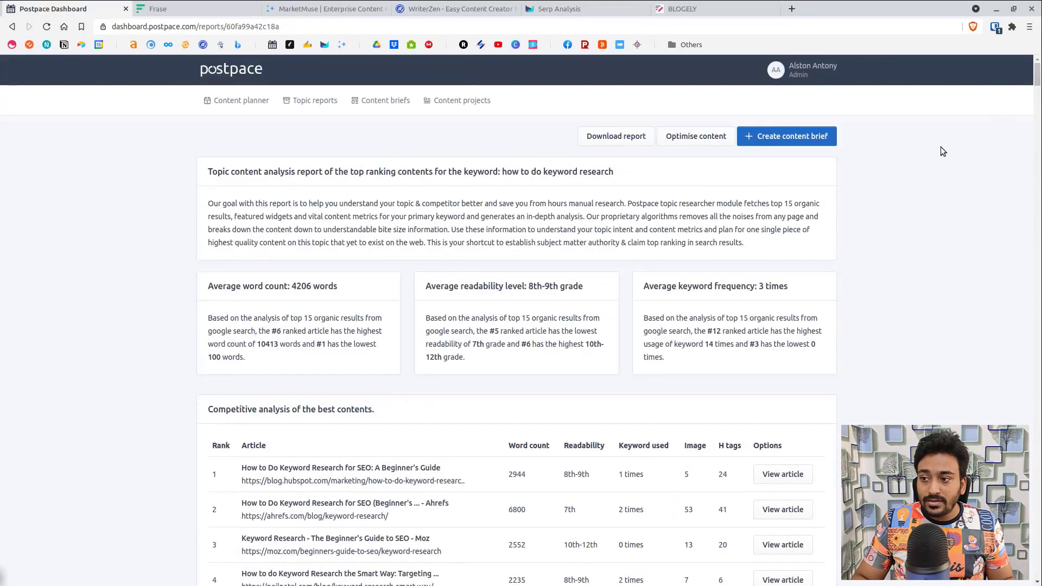
left_click(798, 136)
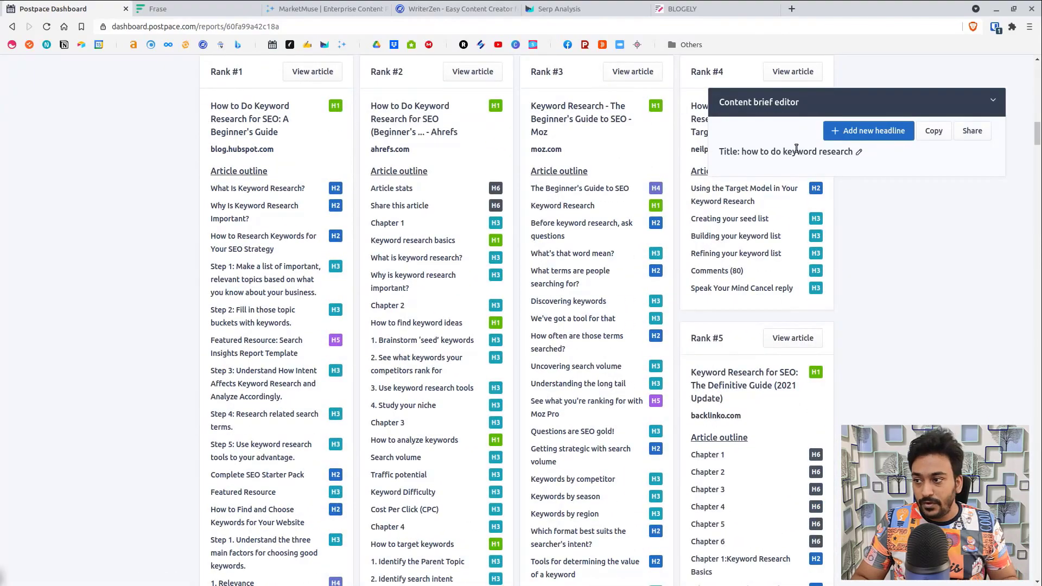
left_click(860, 131)
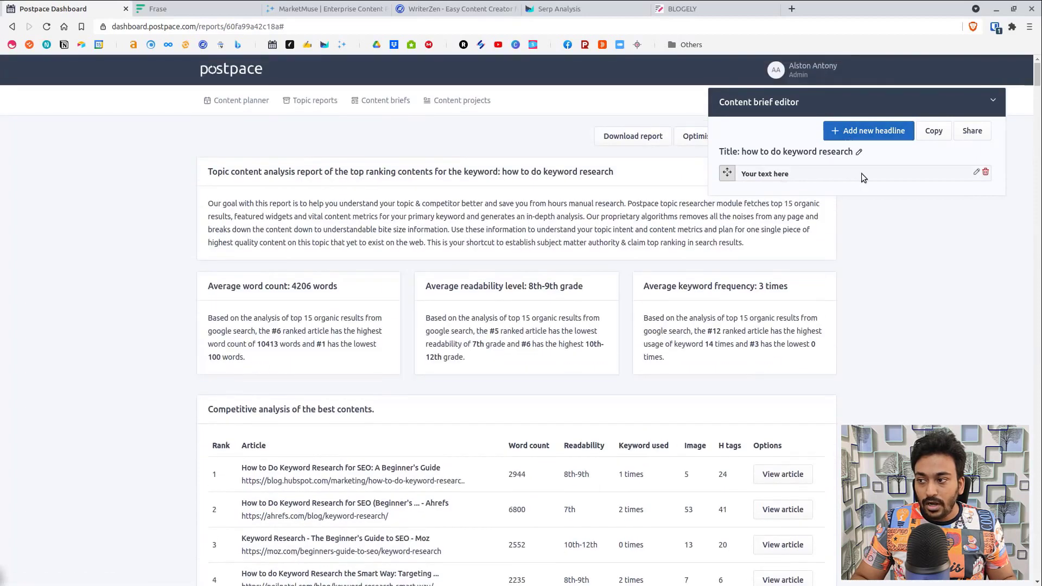
left_click(976, 172)
triple_click(768, 175)
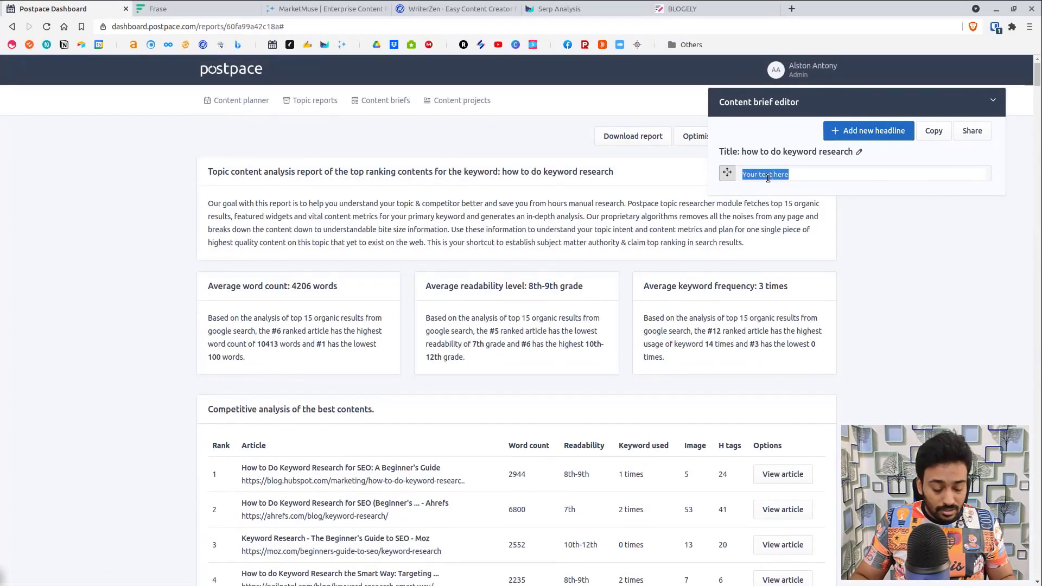
type("Title 1")
key("Return")
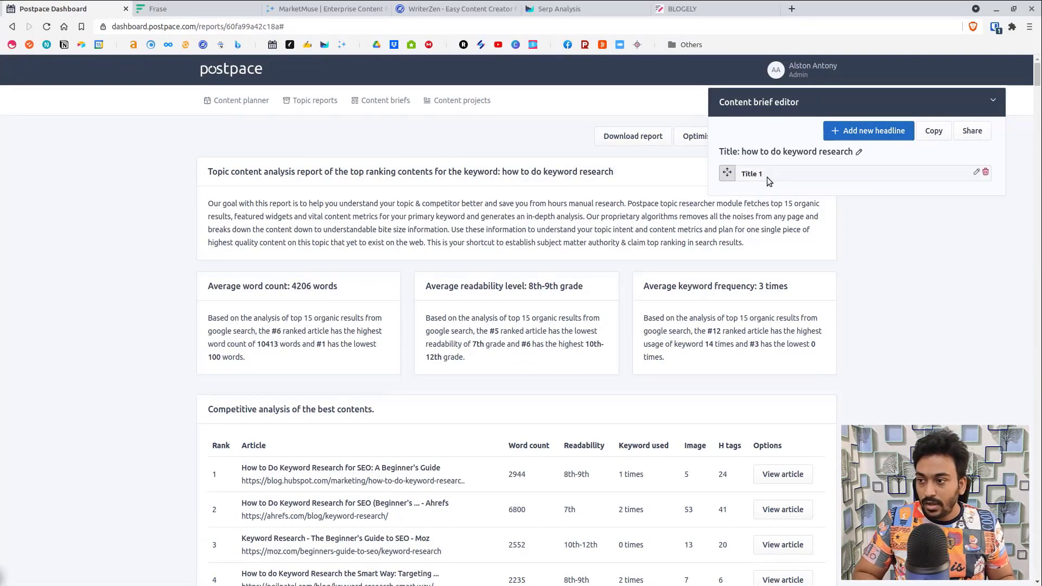
Step: Add the "Intro (1)" heading from the Rank #15 article outline to the content brief and check the brief
scroll(1017, 360, "down", 20)
scroll(1015, 374, "down", 10)
scroll(1005, 358, "up", 12)
scroll(1010, 347, "down", 10)
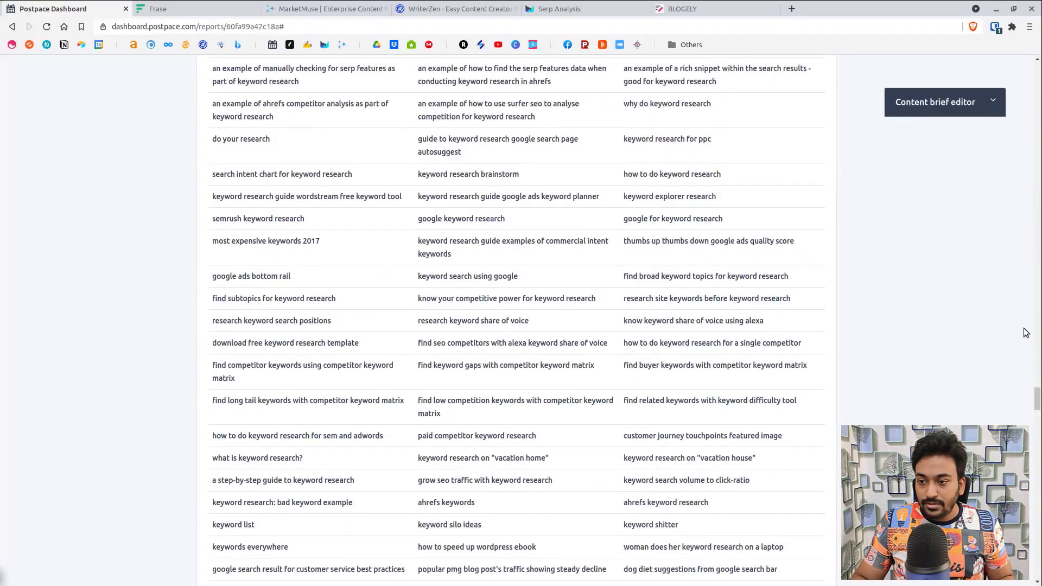
left_click_drag(1038, 400, 1037, 238)
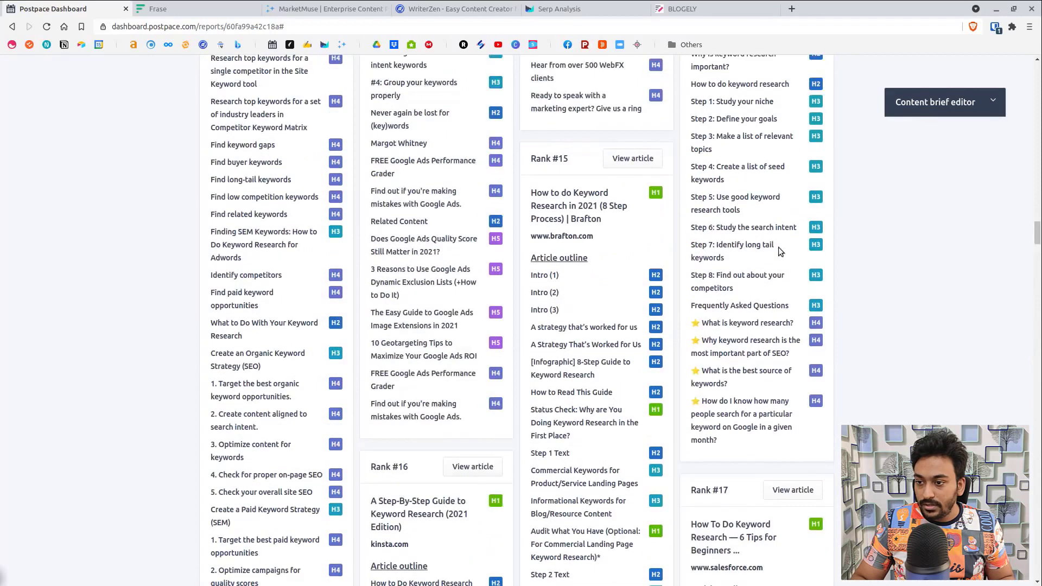
left_click(544, 275)
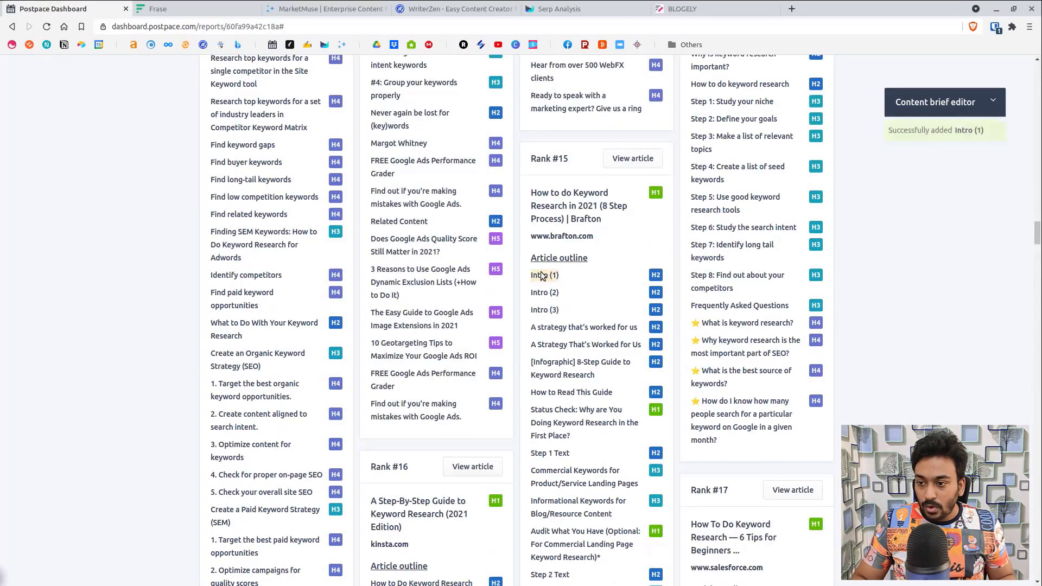
left_click(993, 100)
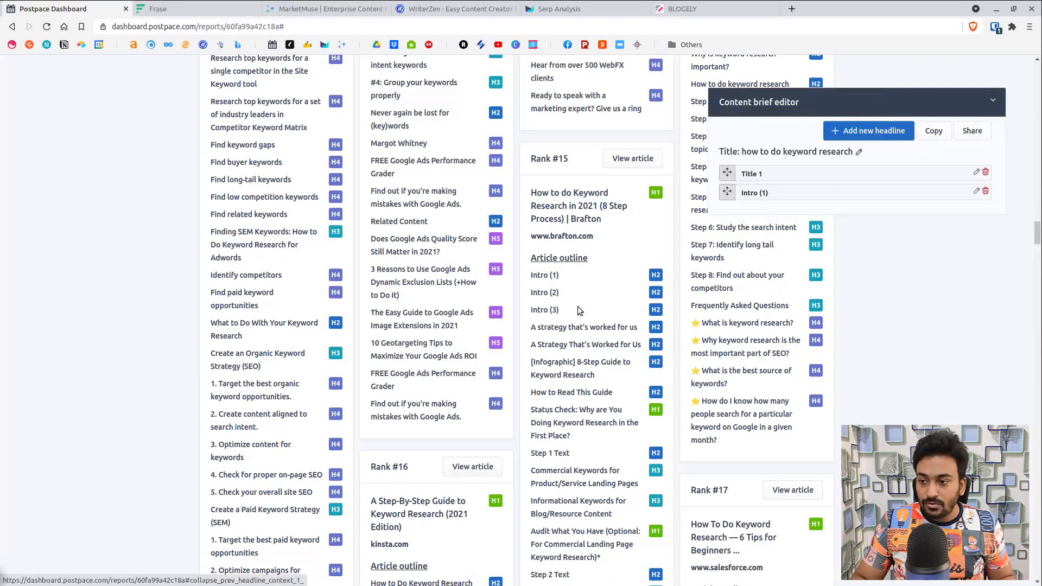
Step: Add the "FREE Google Ads Performance Grader" heading and the author-name heading above it from the article outline to the brief
scroll(429, 402, "up", 1)
scroll(432, 389, "up", 2)
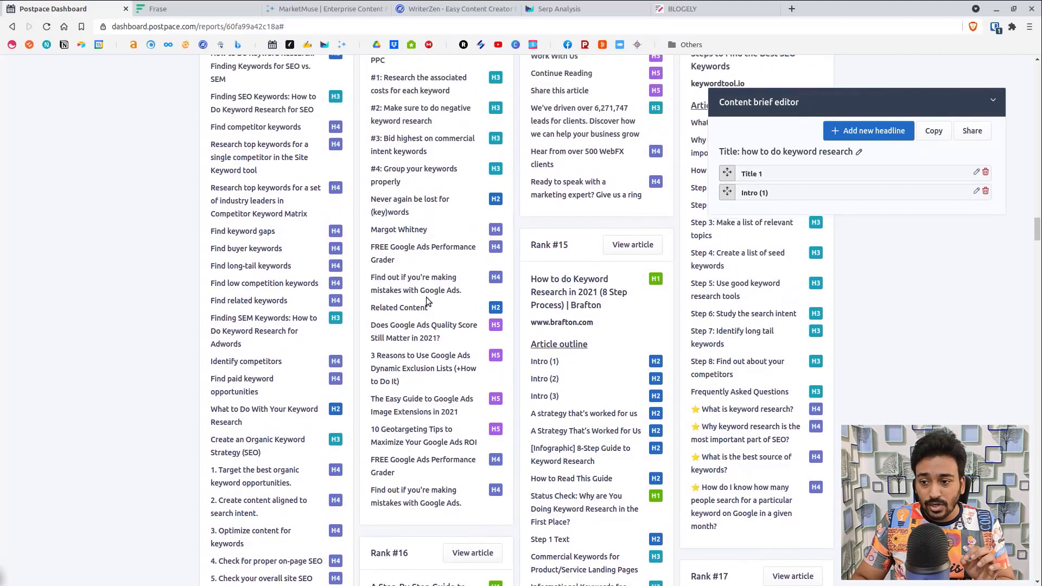
left_click(422, 280)
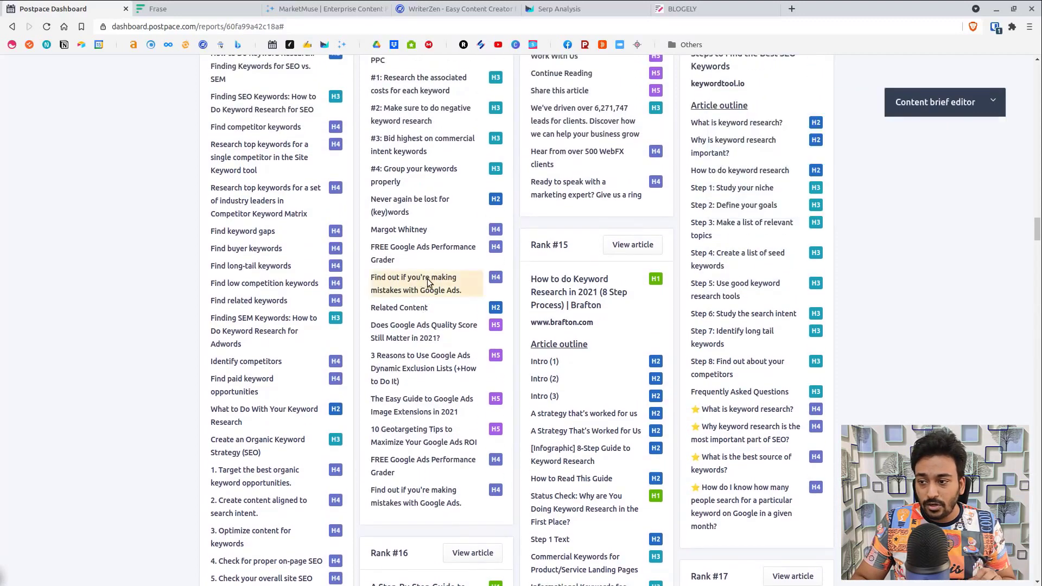
left_click(988, 105)
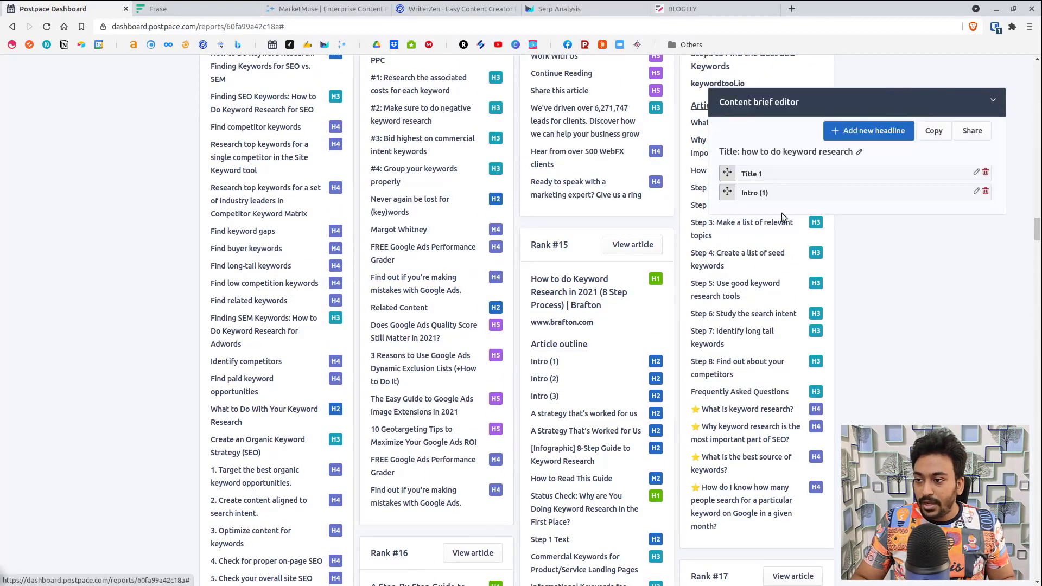
left_click(398, 251)
left_click(399, 231)
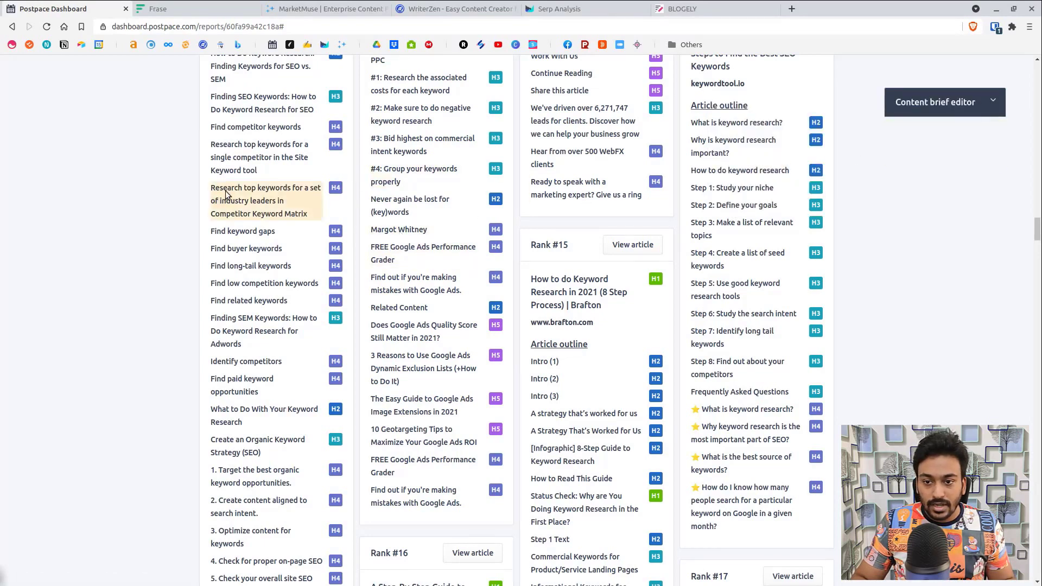
Step: Add the outline headings on researching industry leaders' top keywords and finding buyer, long-tail and low competition keywords, and check the brief
left_click(237, 253)
left_click(239, 267)
left_click(240, 281)
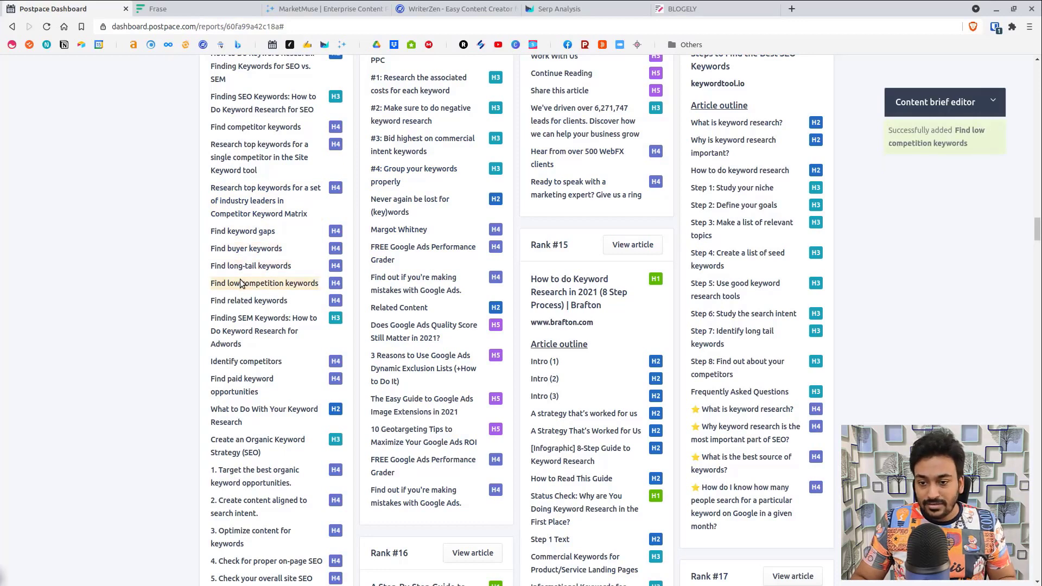
left_click(994, 104)
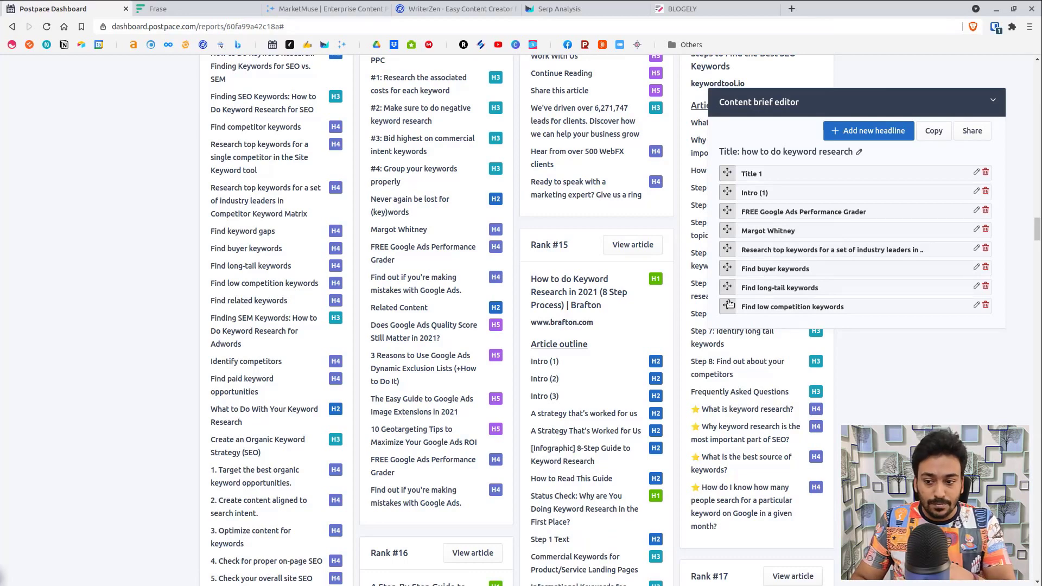
scroll(559, 398, "down", 9)
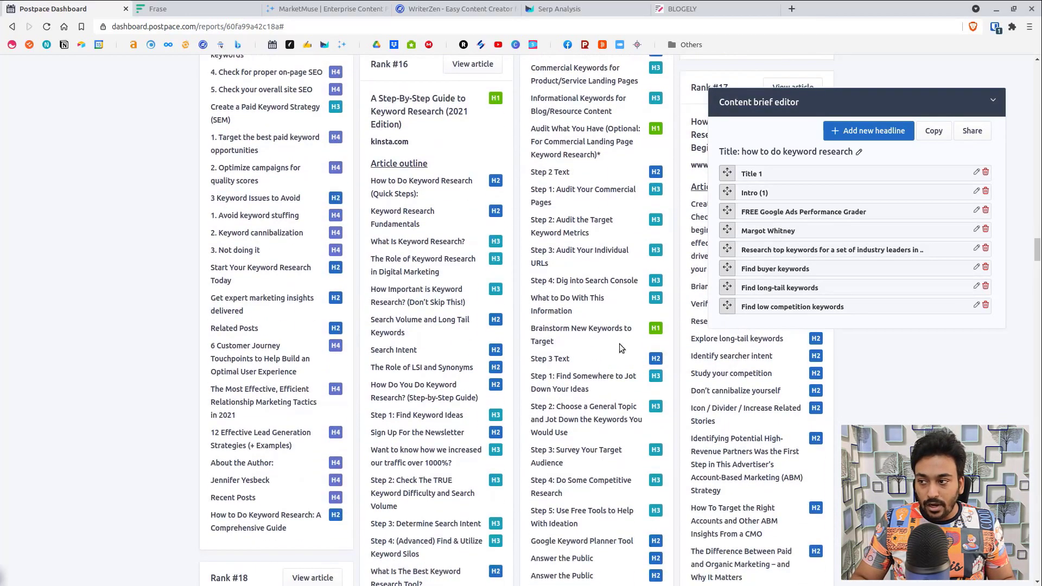
left_click(996, 103)
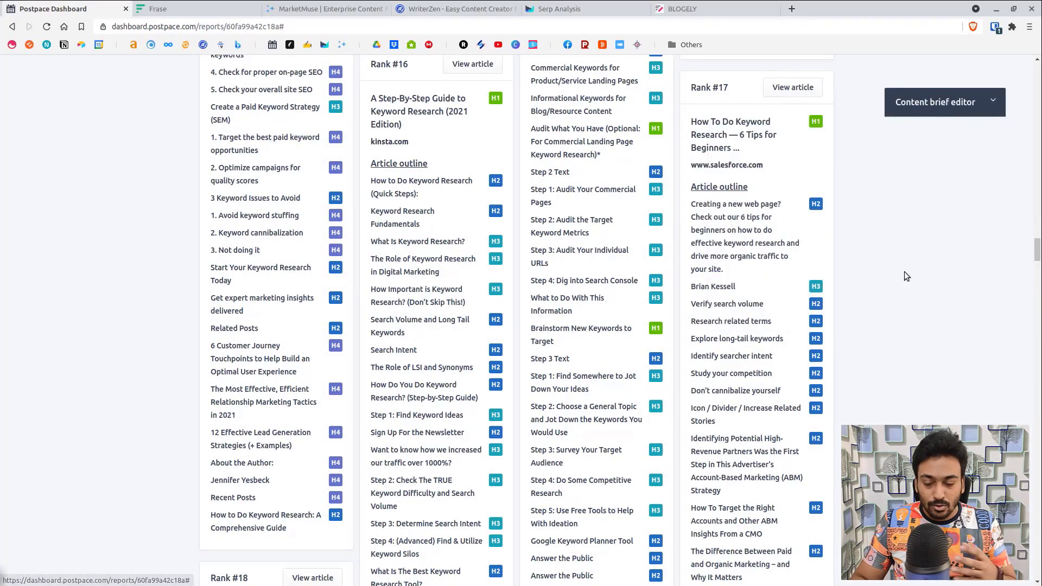
Step: Review the remaining article outlines and the Questions to answer table with its sources and relevancy
scroll(826, 416, "down", 7)
scroll(383, 331, "down", 9)
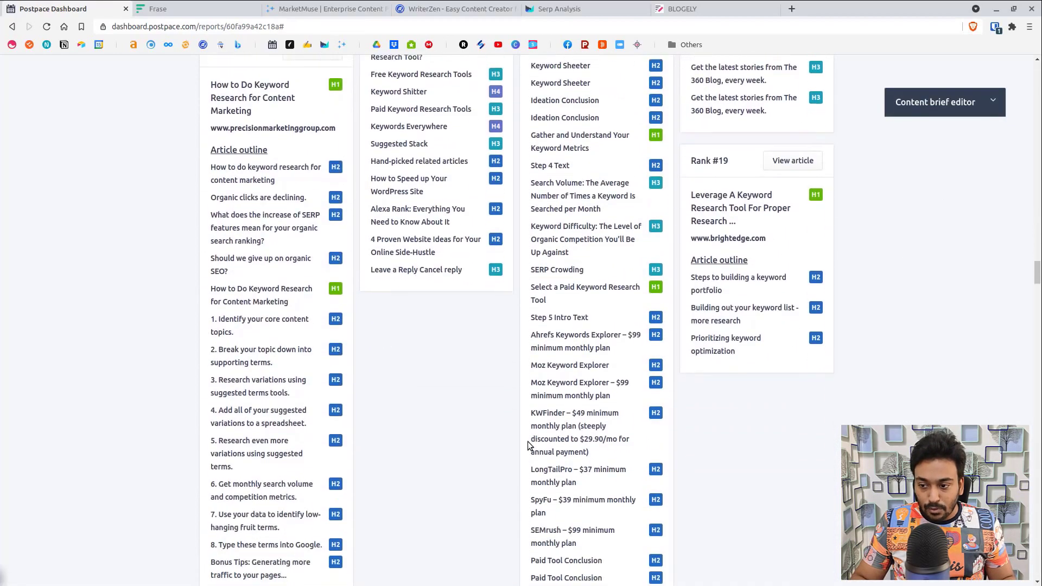
scroll(500, 433, "down", 6)
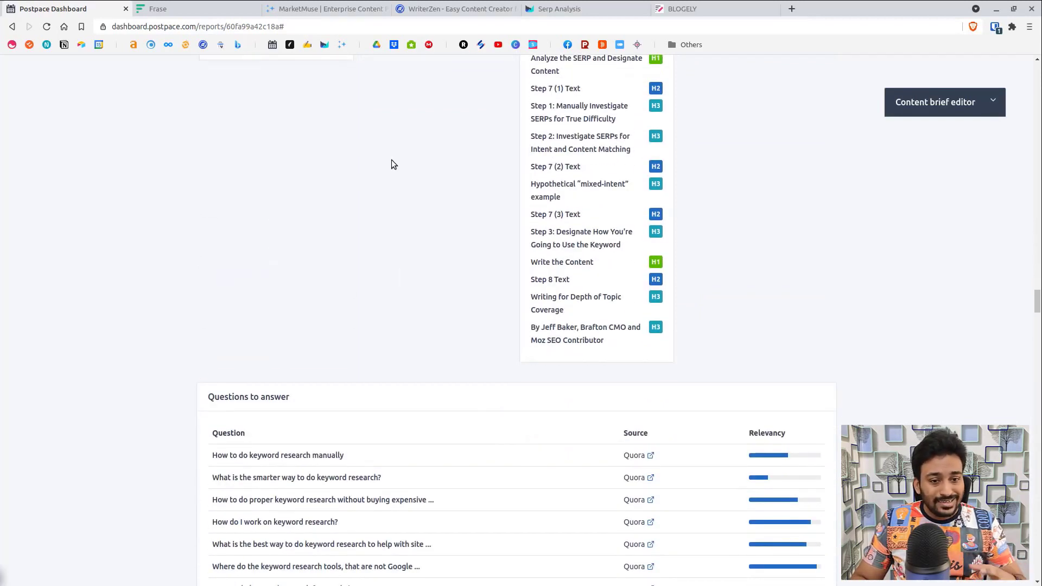
scroll(352, 242, "down", 4)
scroll(330, 244, "down", 1)
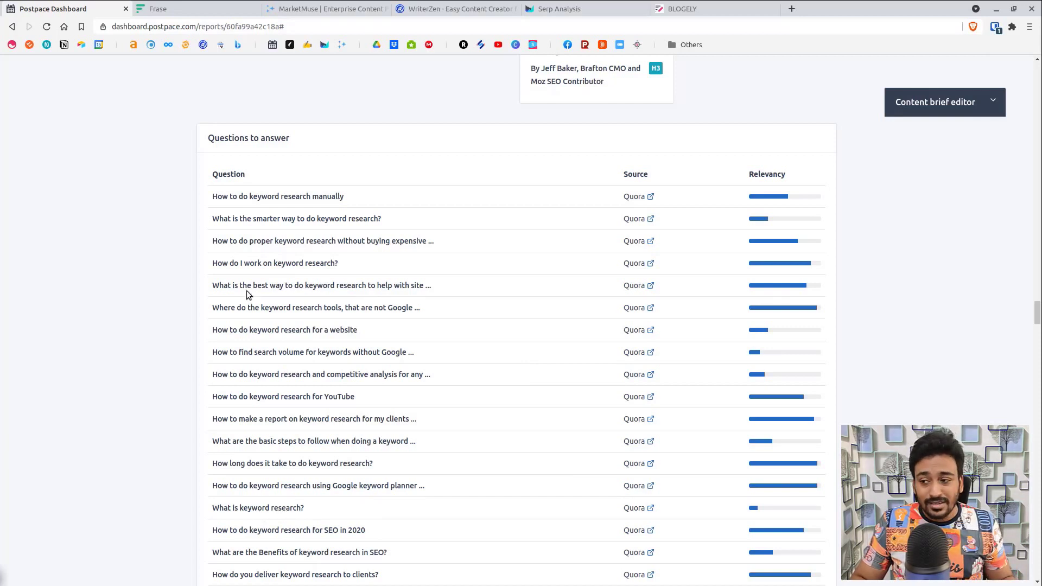
scroll(649, 352, "down", 9)
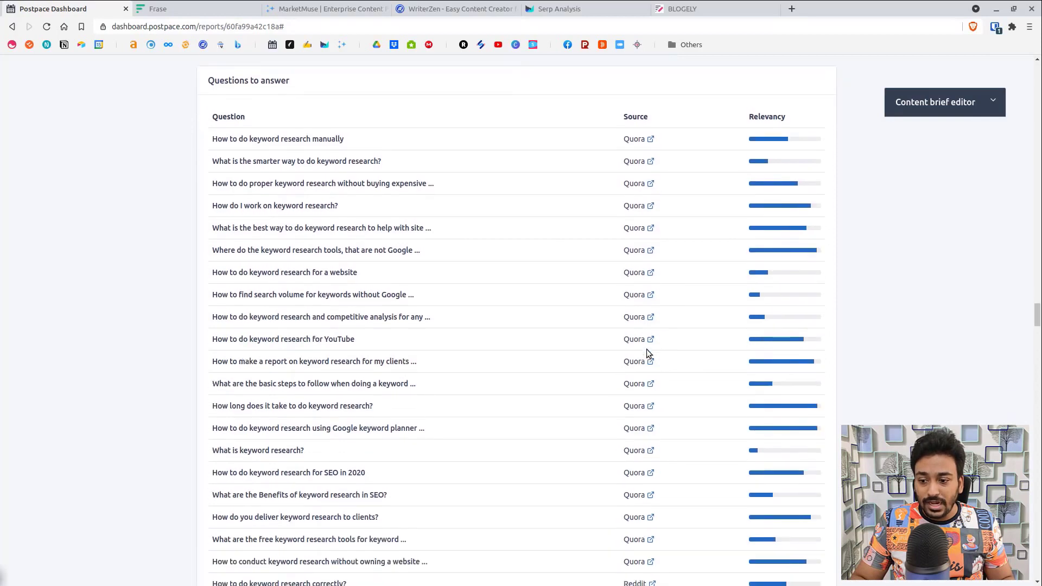
scroll(399, 376, "down", 4)
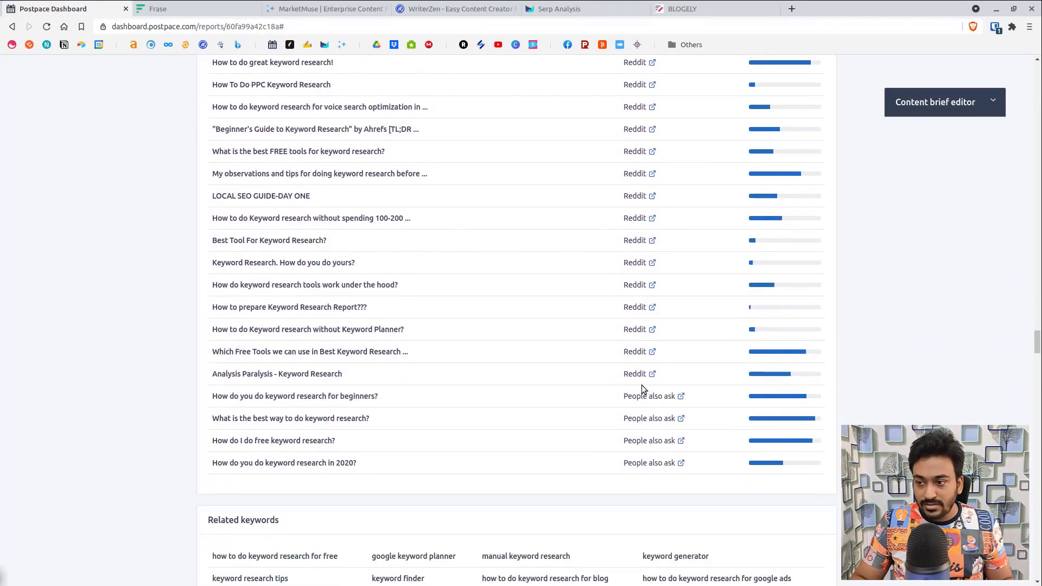
scroll(642, 385, "up", 9)
scroll(630, 222, "down", 12)
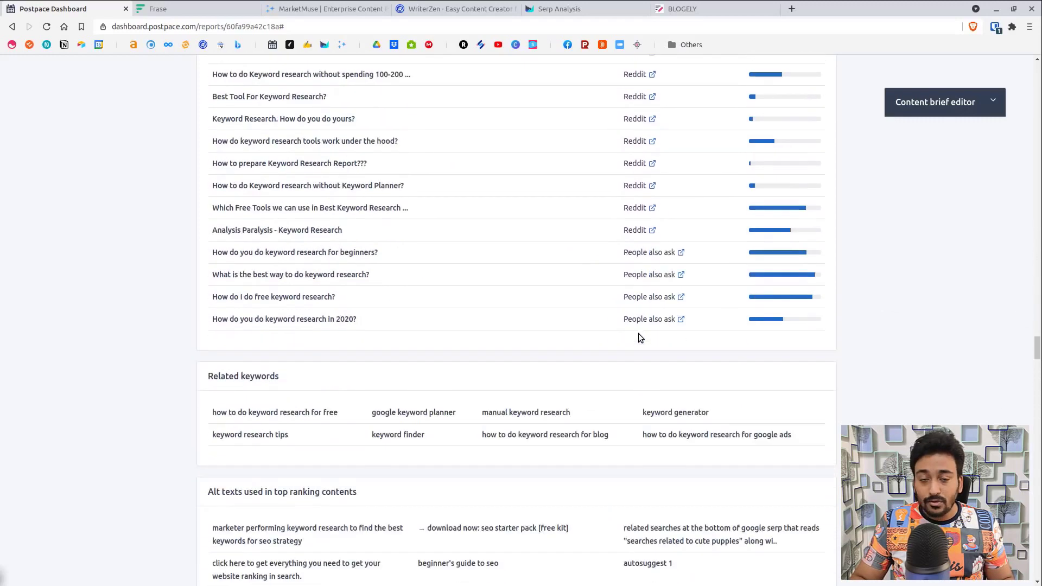
Step: Examine the related keywords and the alt texts used in the top ranking contents
scroll(638, 338, "down", 4)
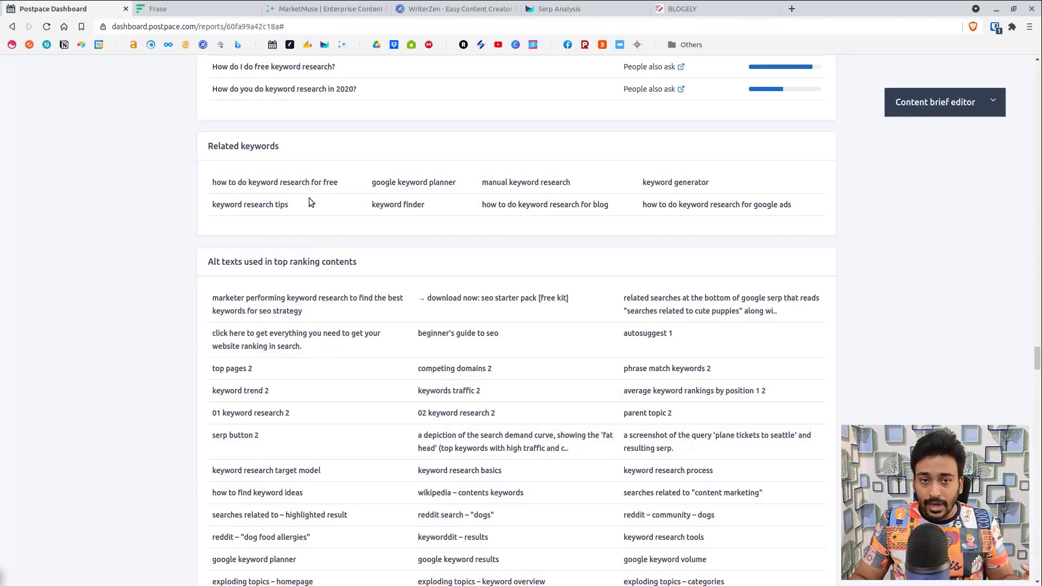
scroll(494, 220, "down", 4)
scroll(251, 184, "down", 2)
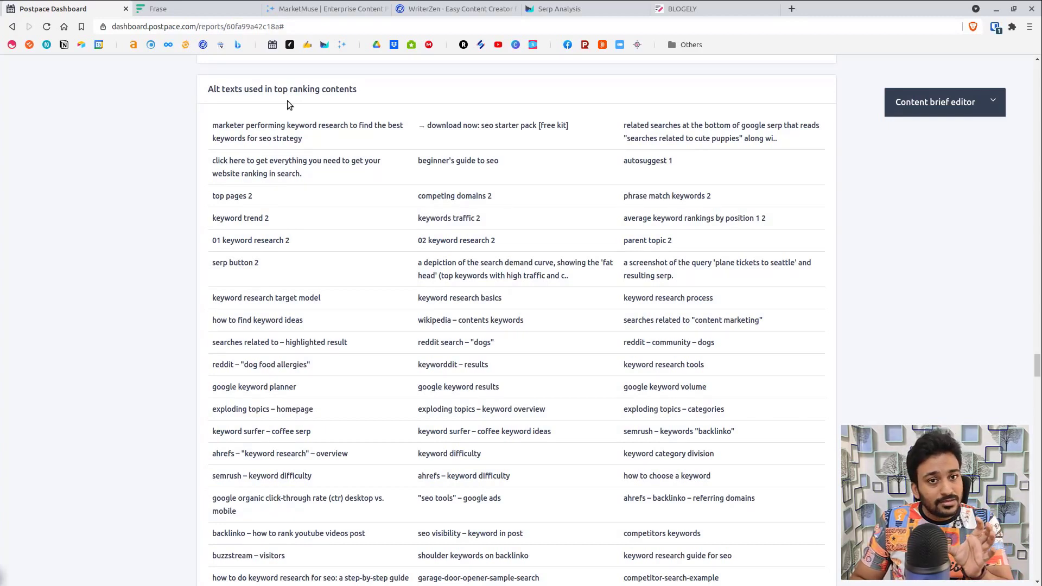
scroll(655, 287, "down", 10)
scroll(656, 288, "down", 10)
scroll(526, 317, "down", 8)
Step: Examine the outbound URLs used in the top ranking contents, with their anchor texts and source articles, to the report's end
scroll(526, 322, "down", 3)
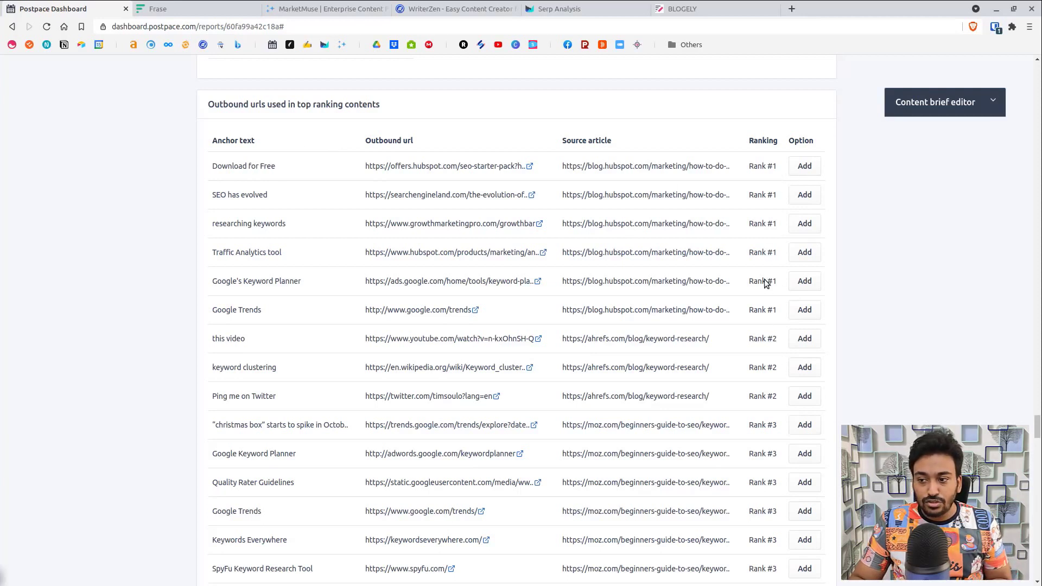
scroll(823, 340, "down", 15)
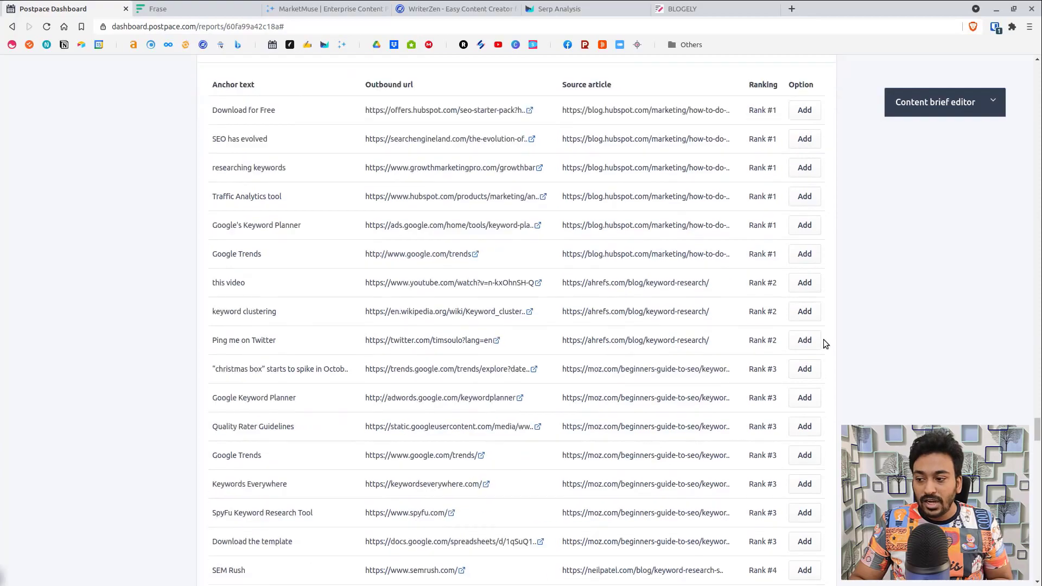
scroll(305, 363, "down", 20)
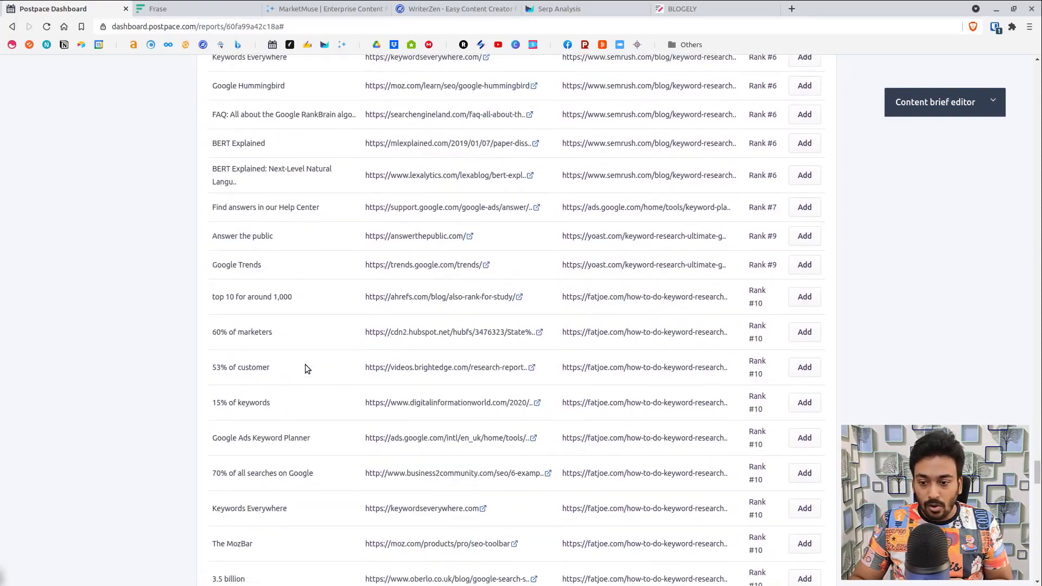
scroll(306, 365, "down", 20)
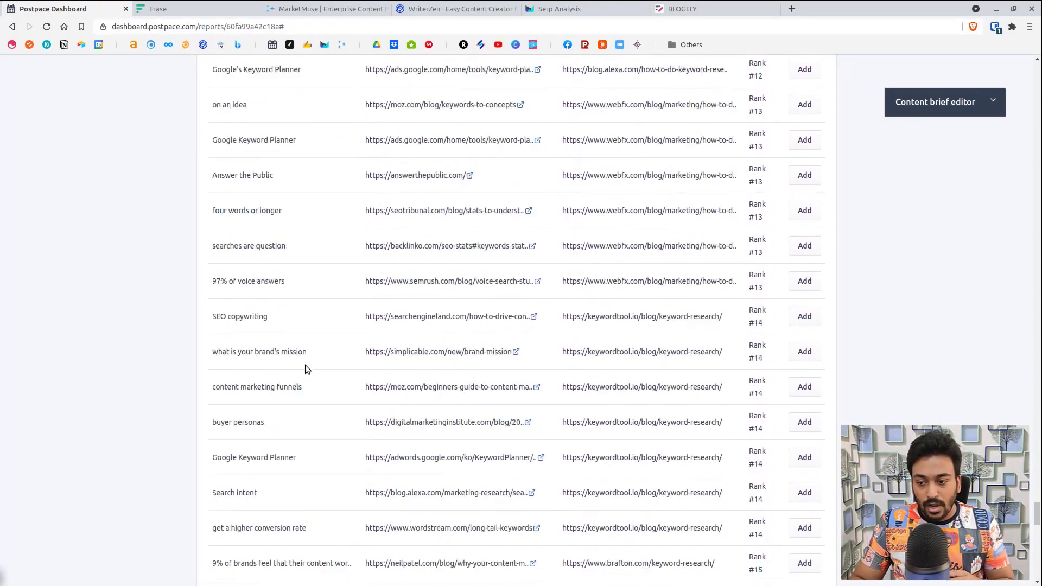
scroll(305, 369, "down", 9)
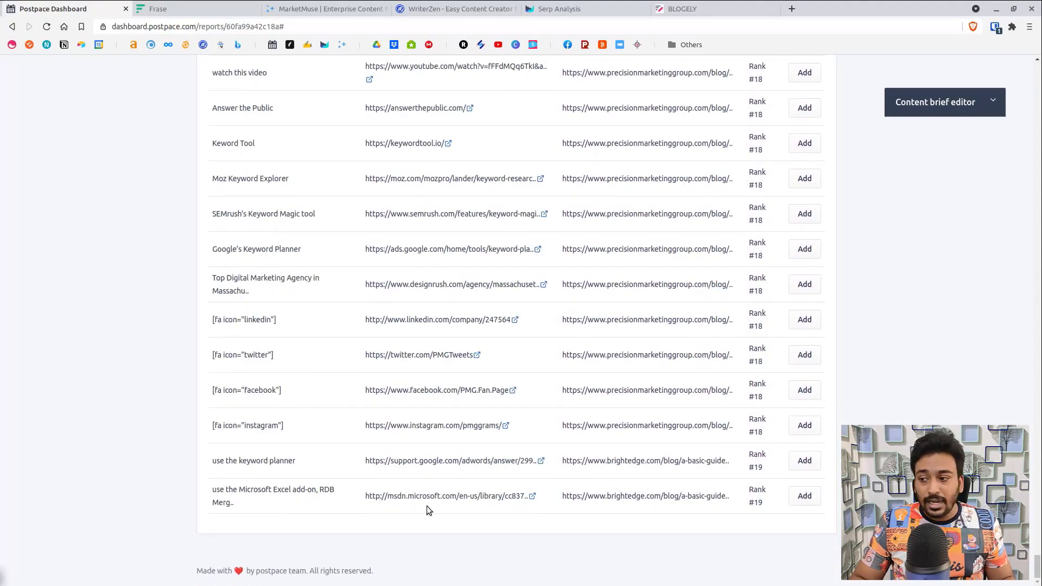
Step: Leave the report for the content planner, inspect the form for adding new content, and close it without adding anything
left_click_drag(1038, 567, 1033, 75)
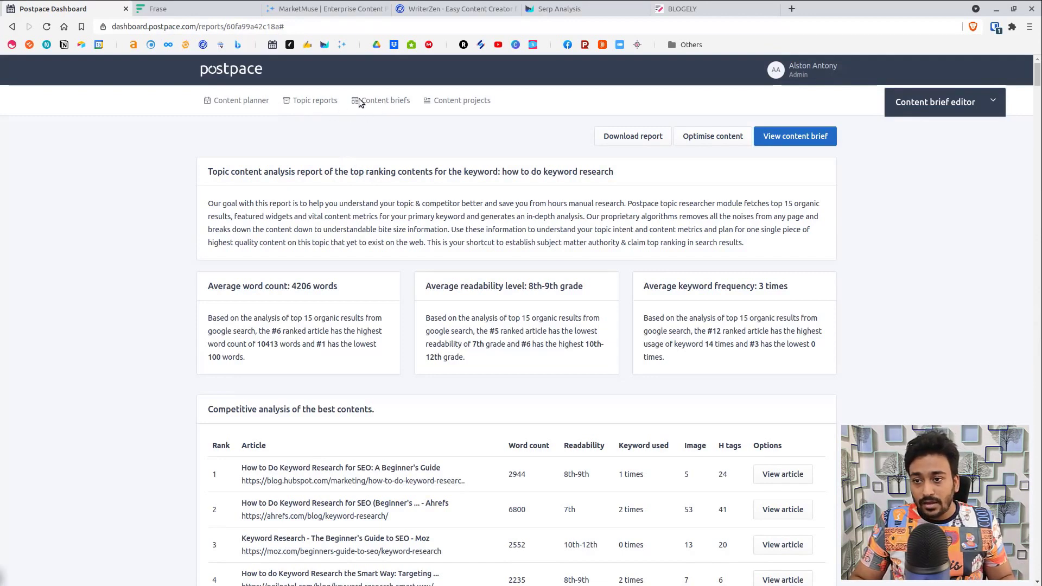
left_click(249, 81)
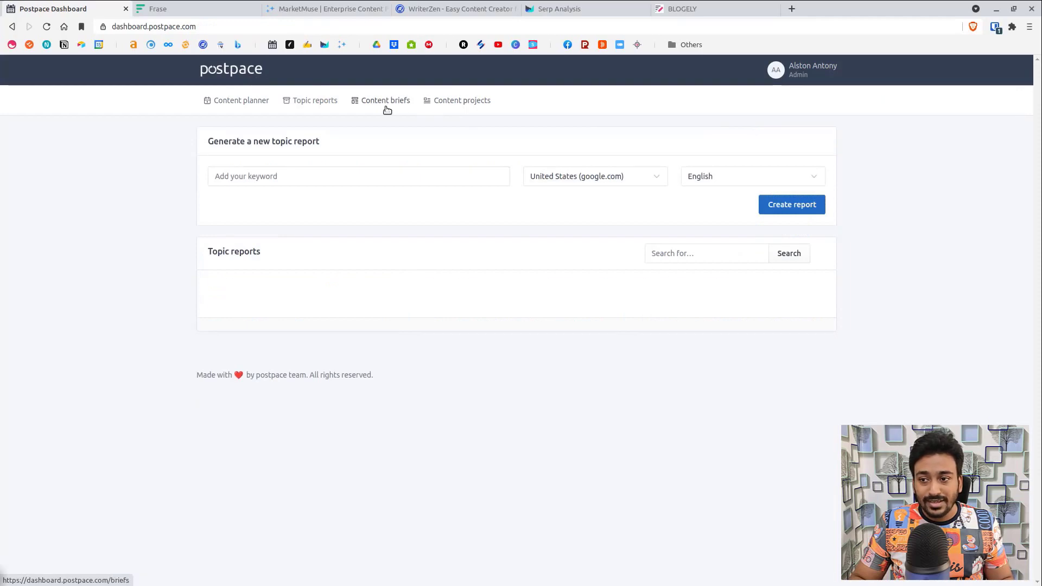
left_click(263, 106)
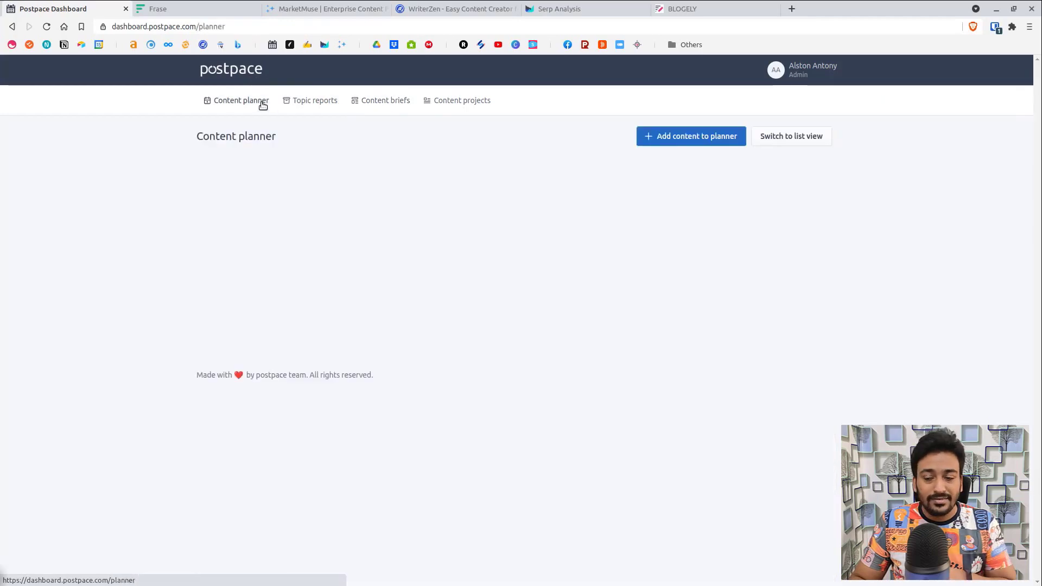
left_click(648, 135)
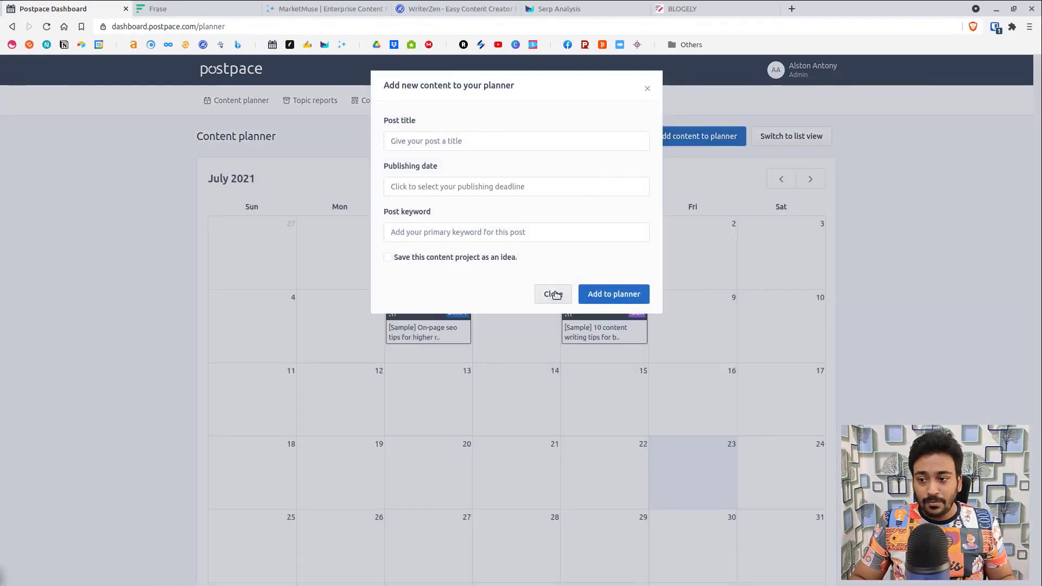
left_click(555, 295)
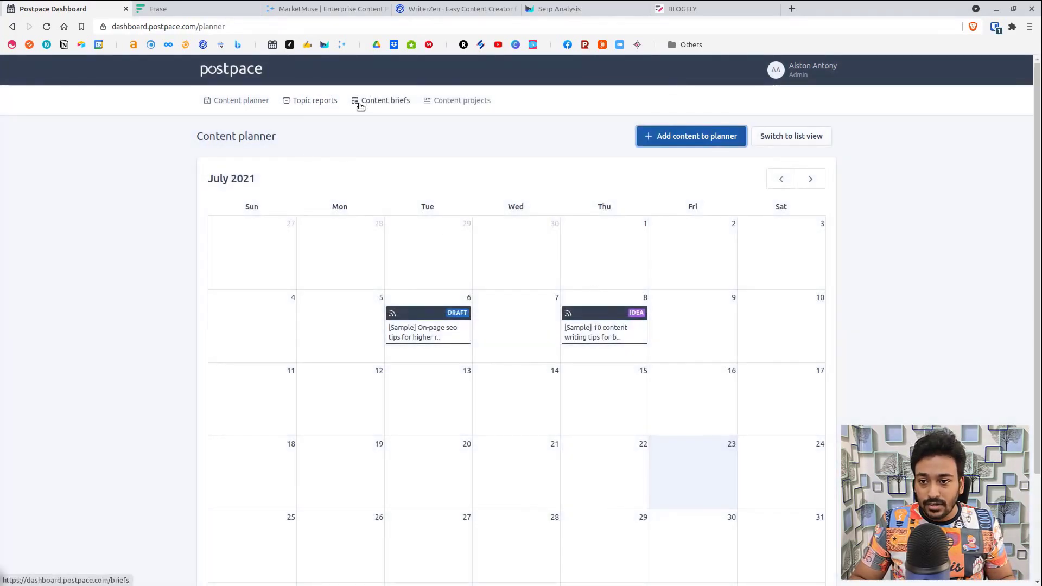
Step: Look through the topic reports and content briefs, and view the "Best Domain Registrars" brief
left_click(324, 103)
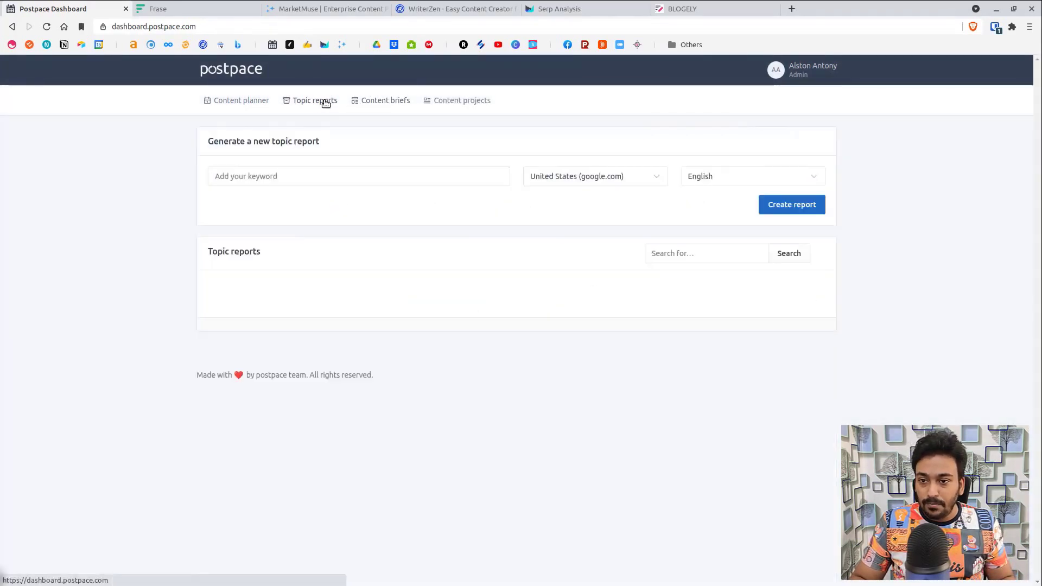
left_click(363, 102)
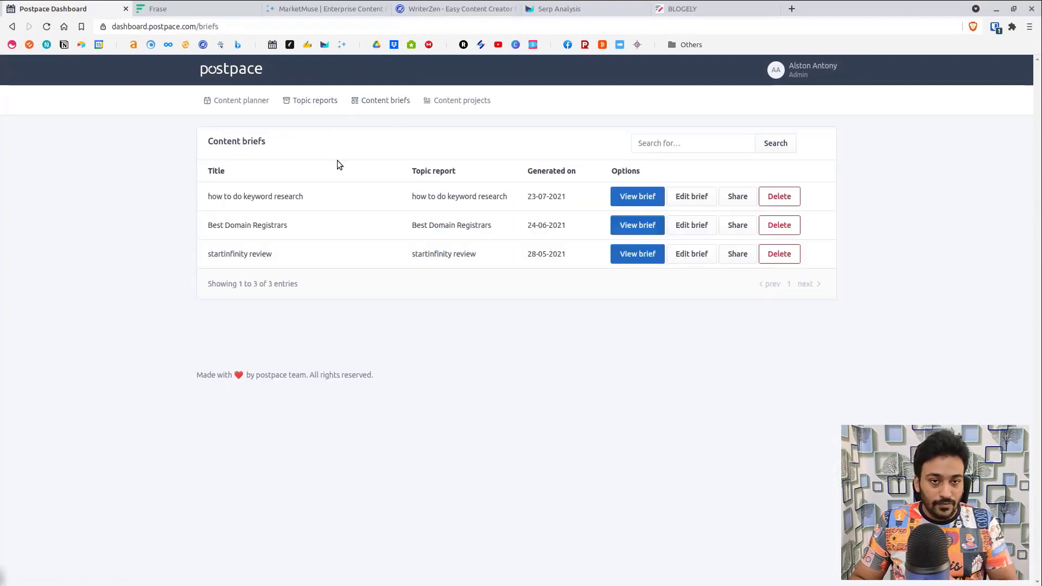
left_click(625, 232)
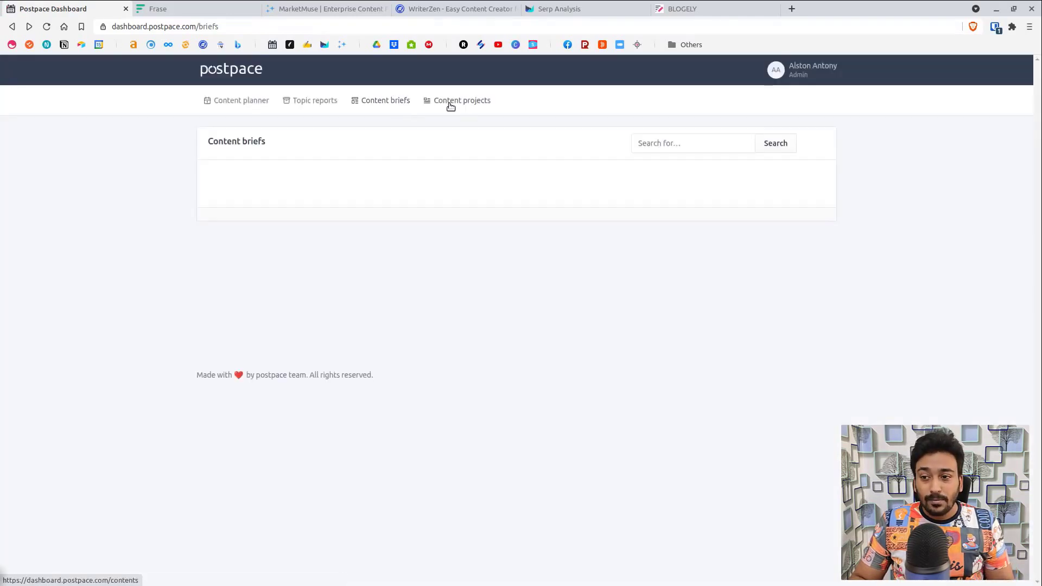
Step: Open the "Best Domain Registrars" content project in the optimisation editor
left_click(450, 106)
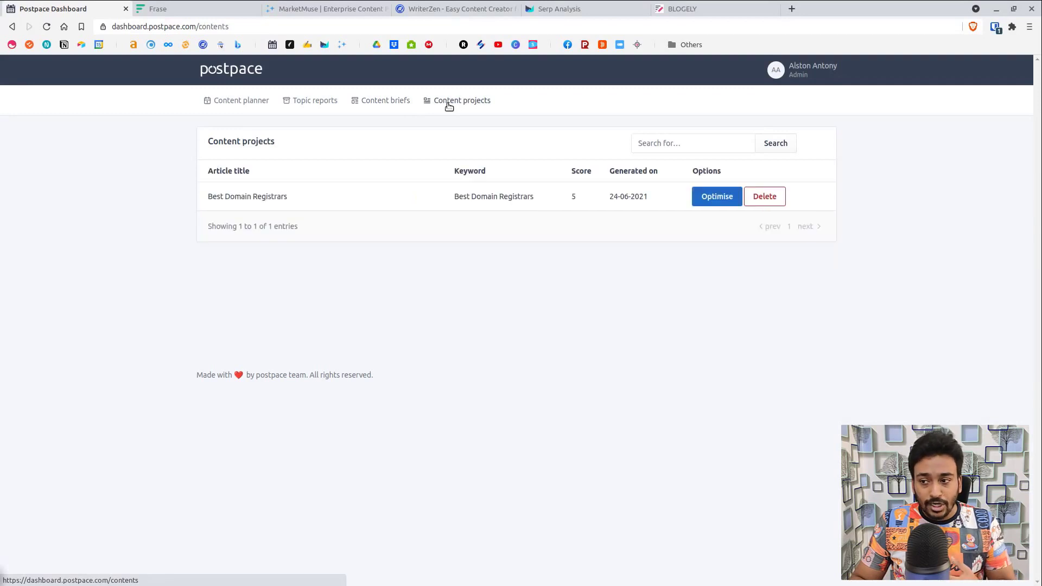
left_click(718, 196)
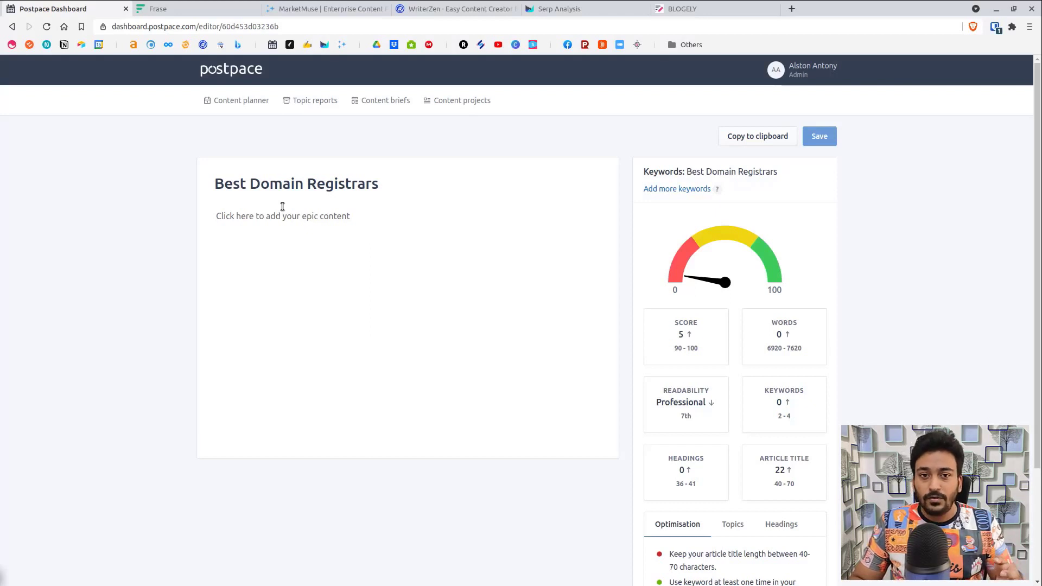
Step: Examine the editor's score, word count, readability, keyword, heading and title length targets, and the optimisation checklist
scroll(415, 240, "down", 1)
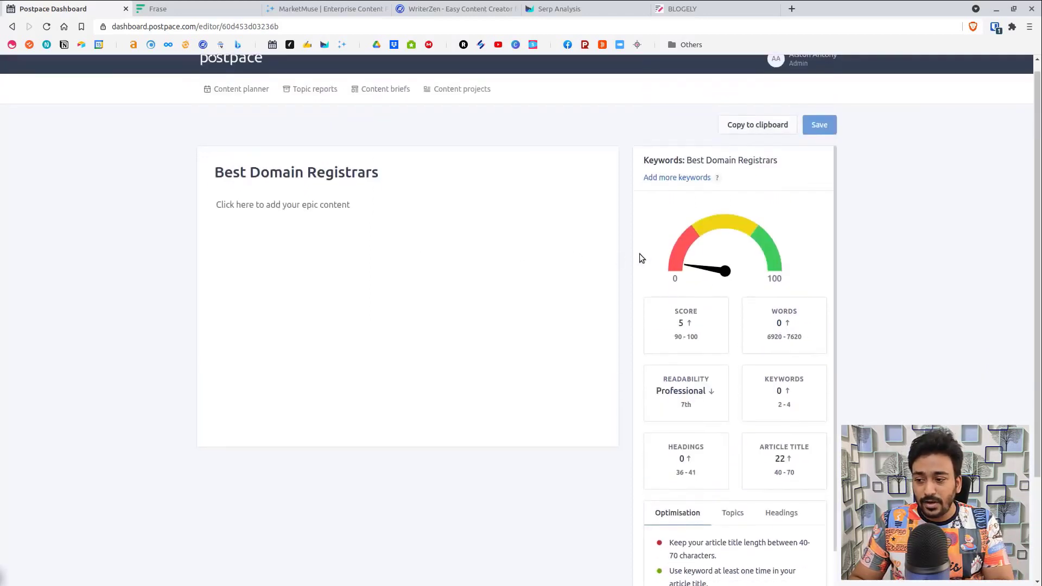
scroll(388, 219, "up", 1)
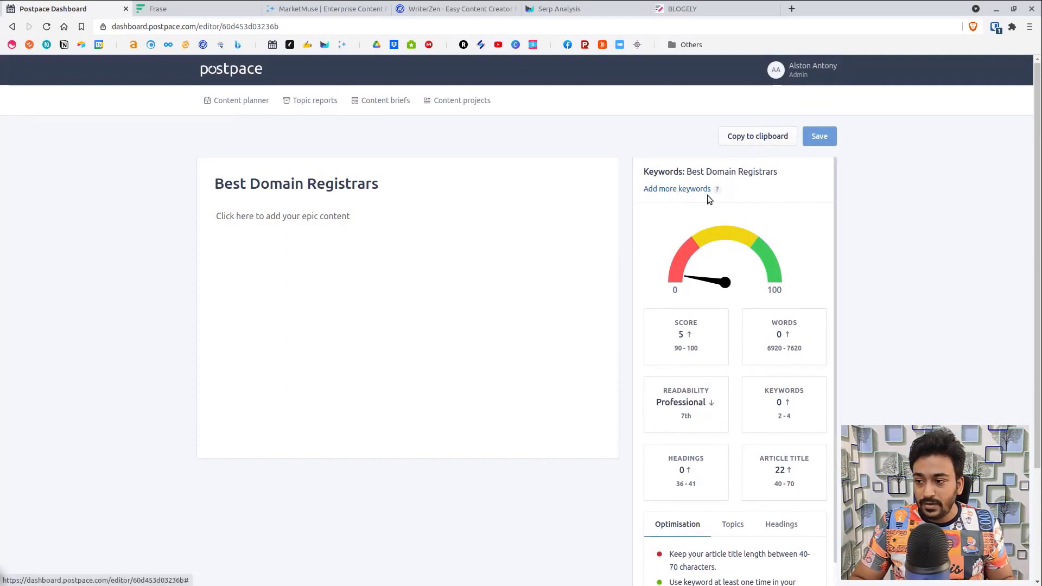
scroll(716, 234, "down", 3)
mouse_move(773, 234)
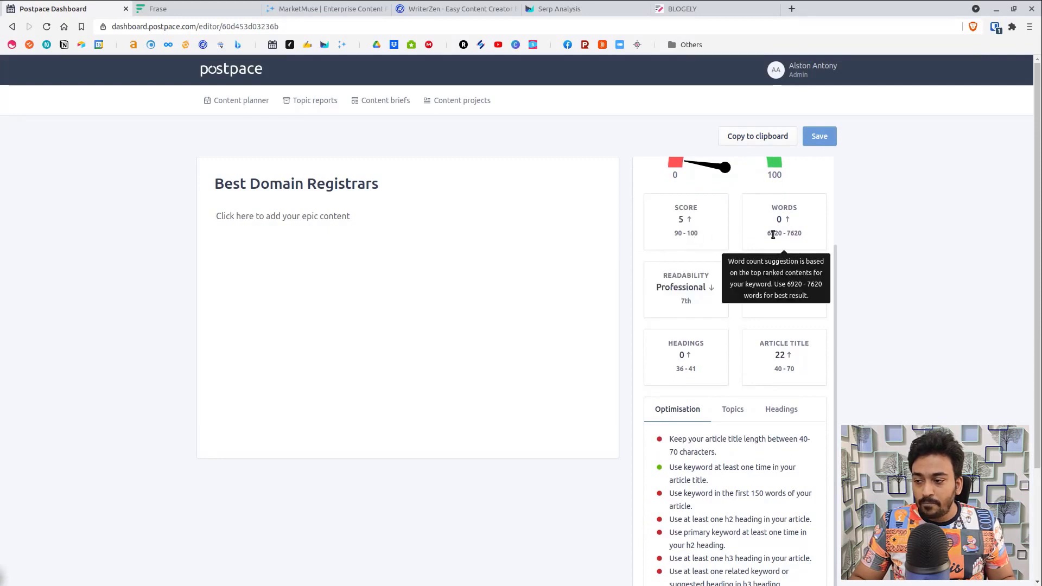
scroll(689, 303, "up", 1)
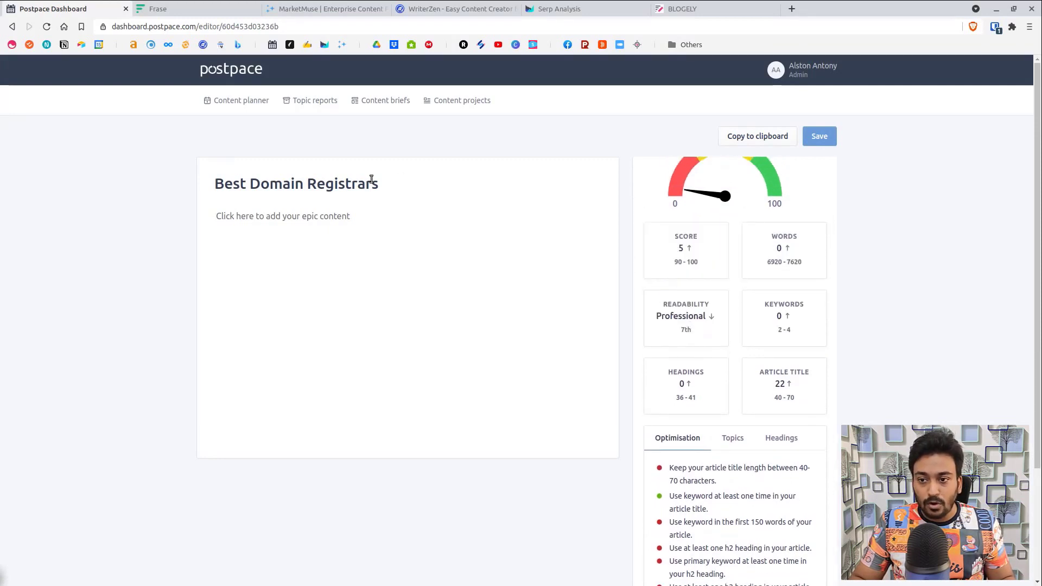
scroll(779, 363, "down", 2)
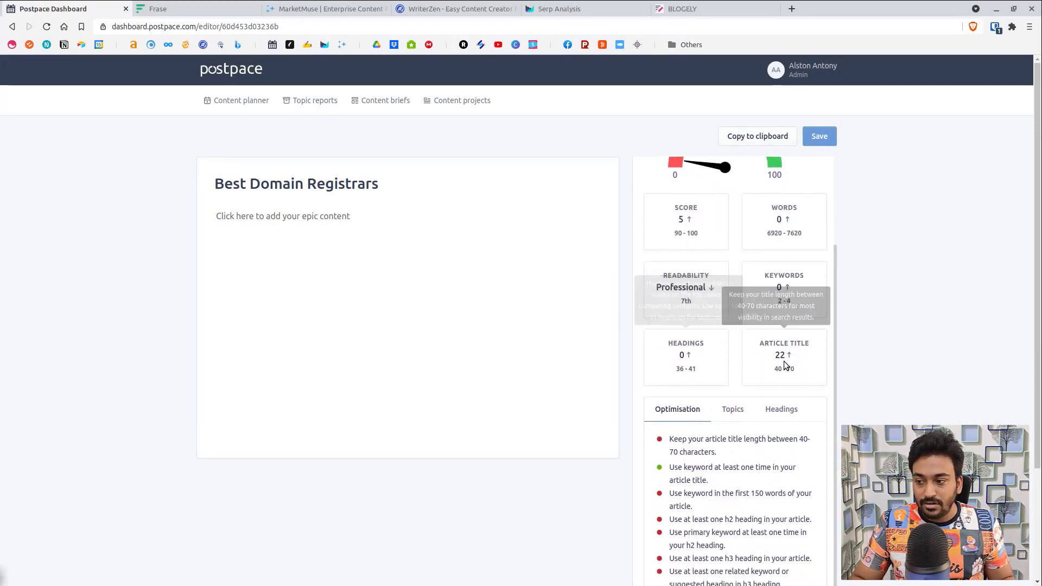
scroll(770, 355, "down", 3)
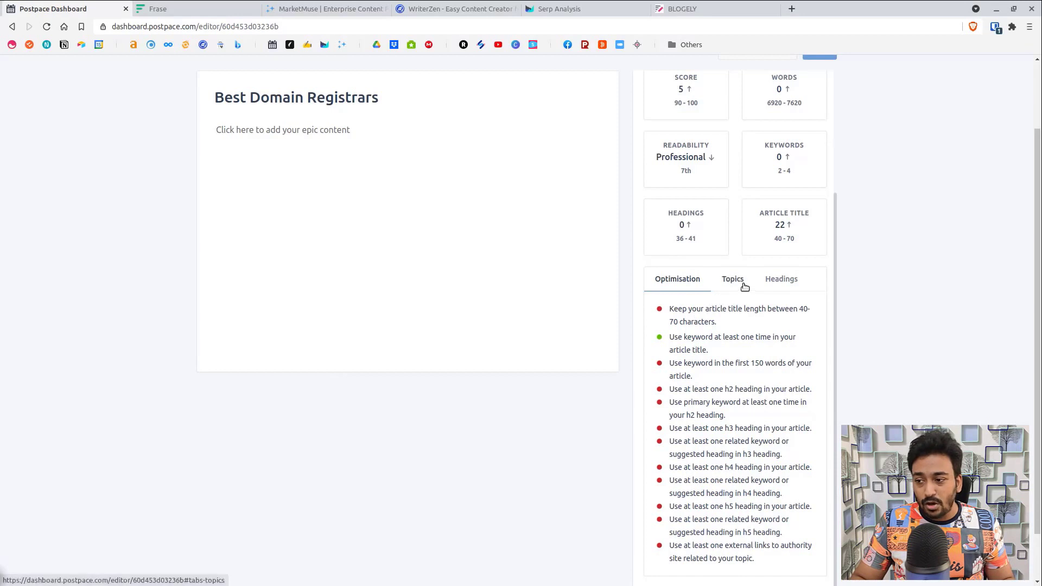
Step: Look through the suggested topic questions and suggested headings for the "Best Domain Registrars" article
left_click(730, 289)
left_click(771, 280)
scroll(760, 282, "up", 2)
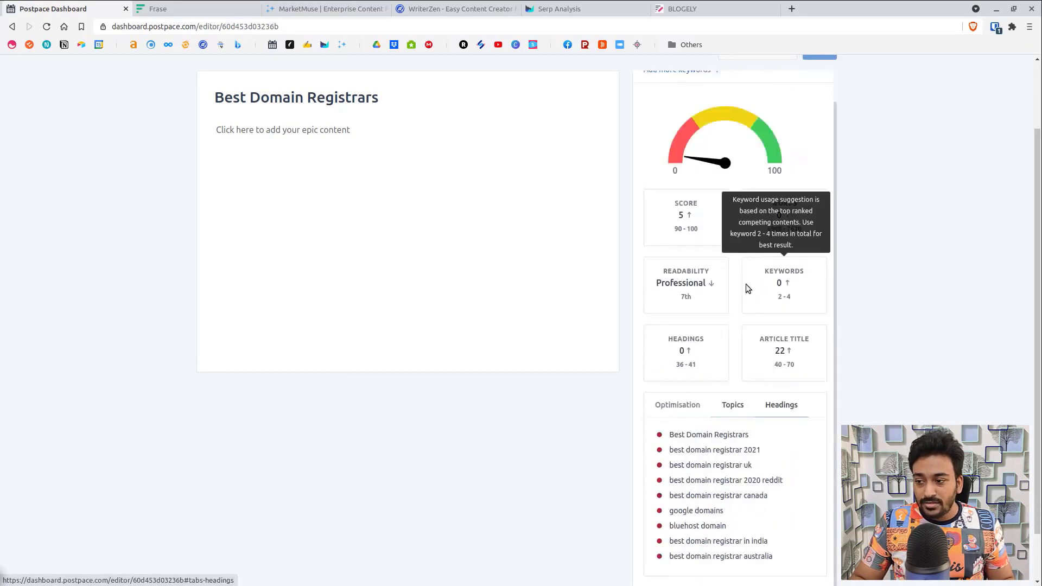
left_click(729, 406)
scroll(723, 422, "down", 3)
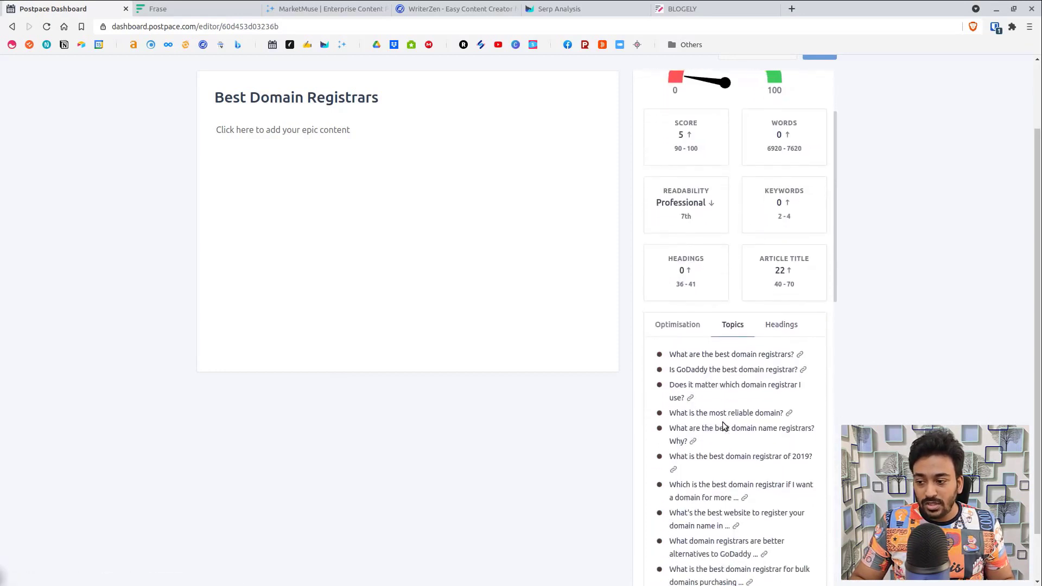
scroll(713, 459, "down", 3)
scroll(749, 336, "up", 2)
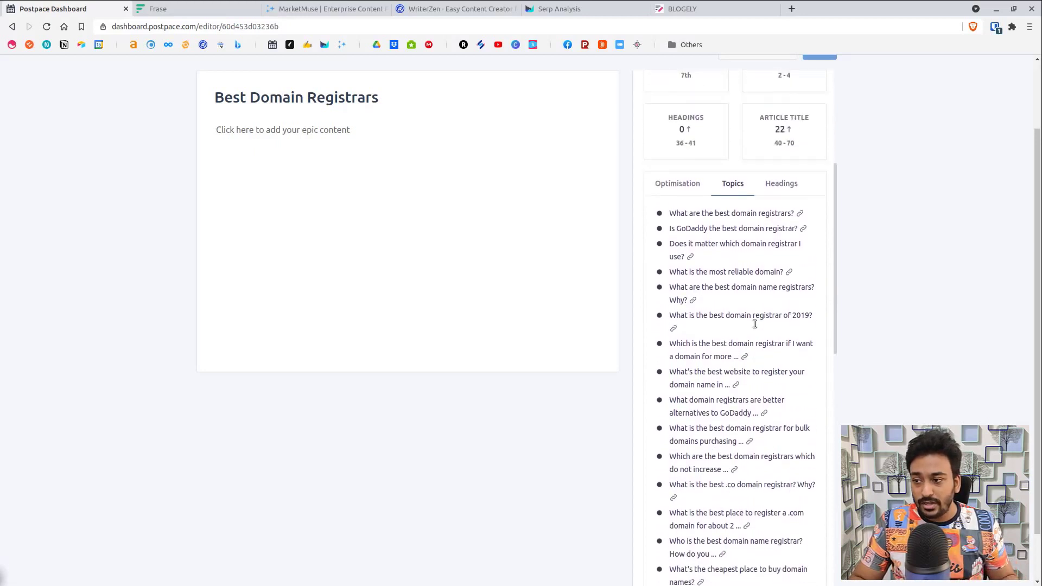
left_click(785, 216)
scroll(782, 217, "up", 4)
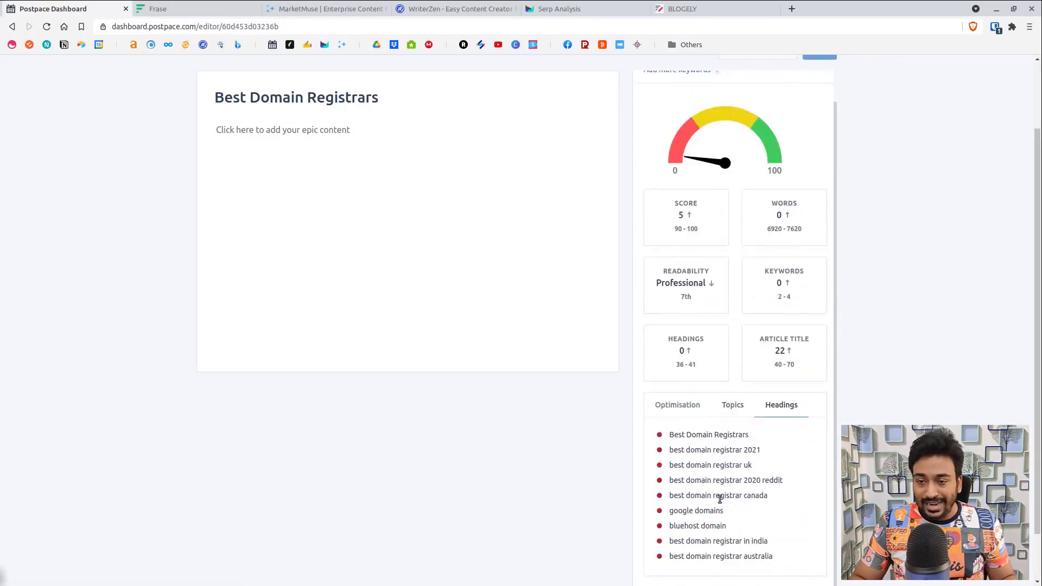
scroll(523, 411, "up", 2)
Step: Return to the topic reports list, and switch to Frase to view the top results overview for "how to do keyword research"
left_click(238, 80)
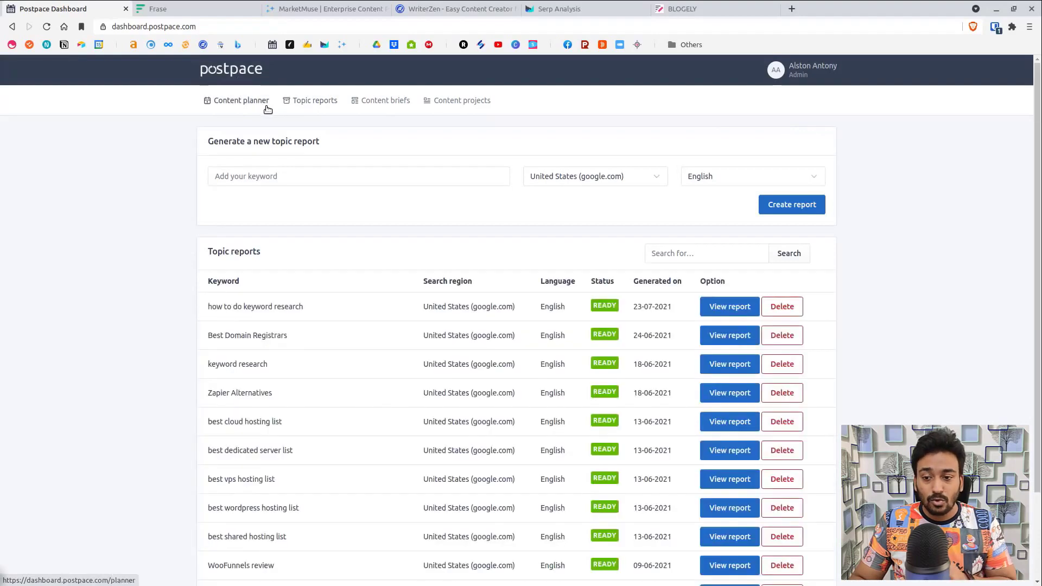
left_click(180, 7)
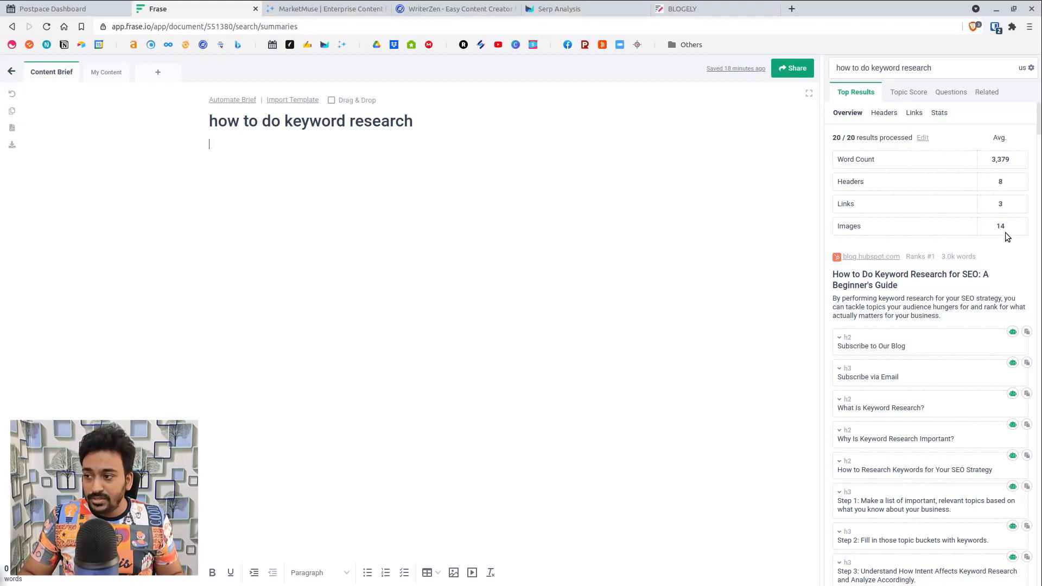
scroll(961, 238, "down", 3)
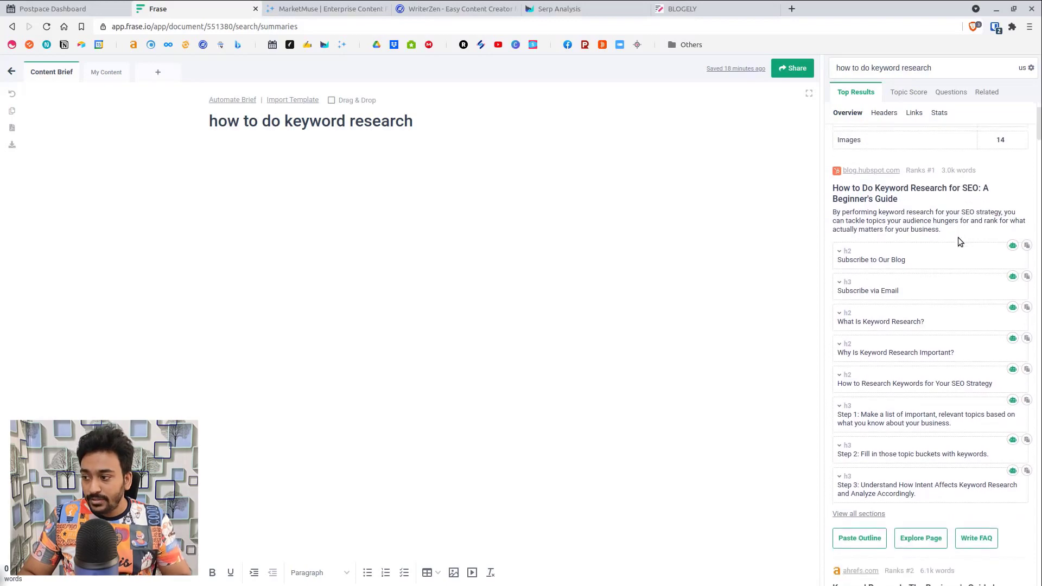
scroll(929, 220, "down", 1)
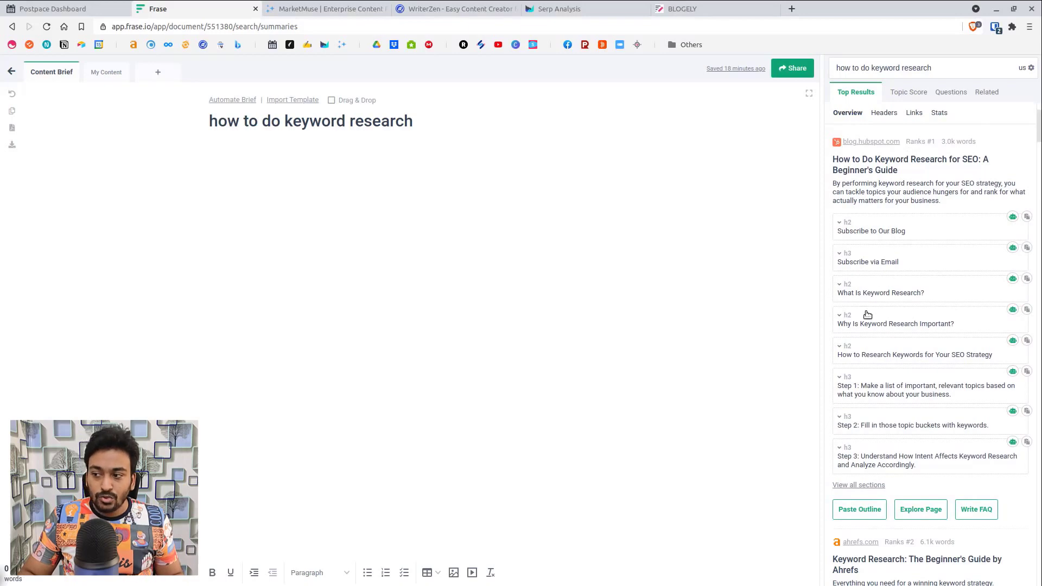
Step: Preview the "Subscribe via Email" section of the HubSpot result, and insert the headings "Subscribe via Email" and "What Is Keyword Research?" into the brief
left_click(841, 254)
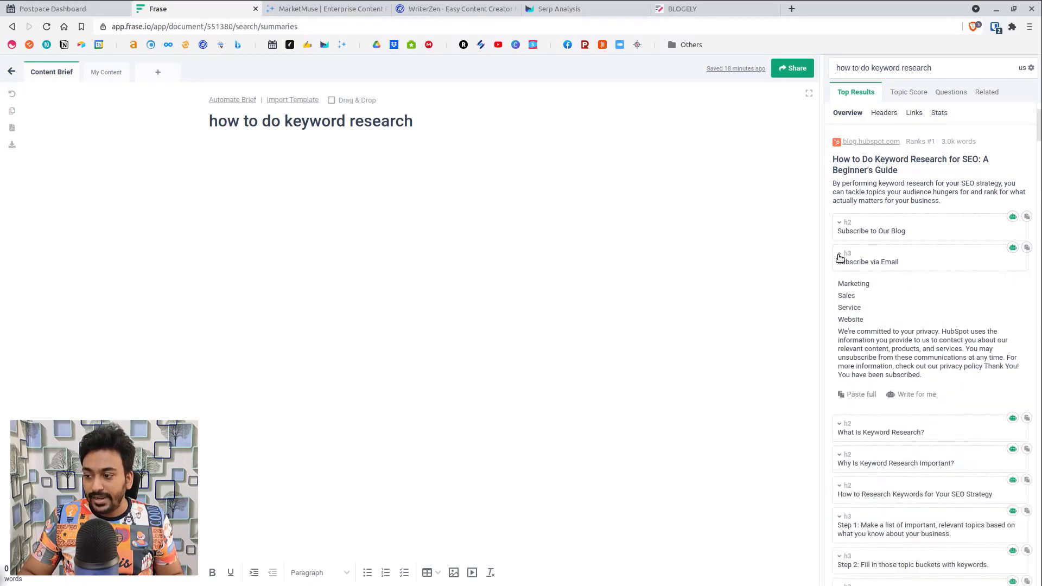
left_click(844, 257)
left_click(1027, 248)
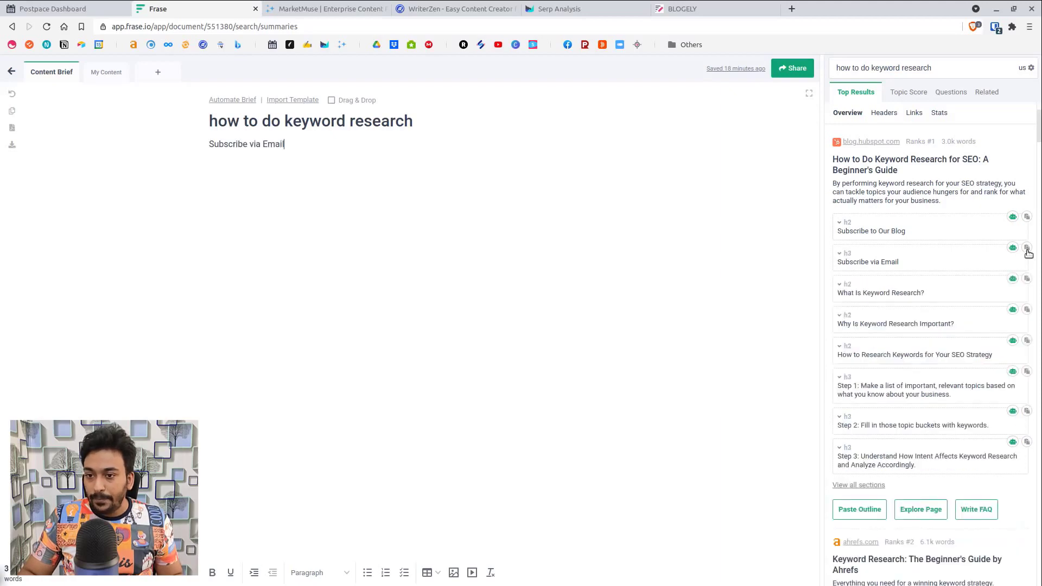
left_click(1026, 279)
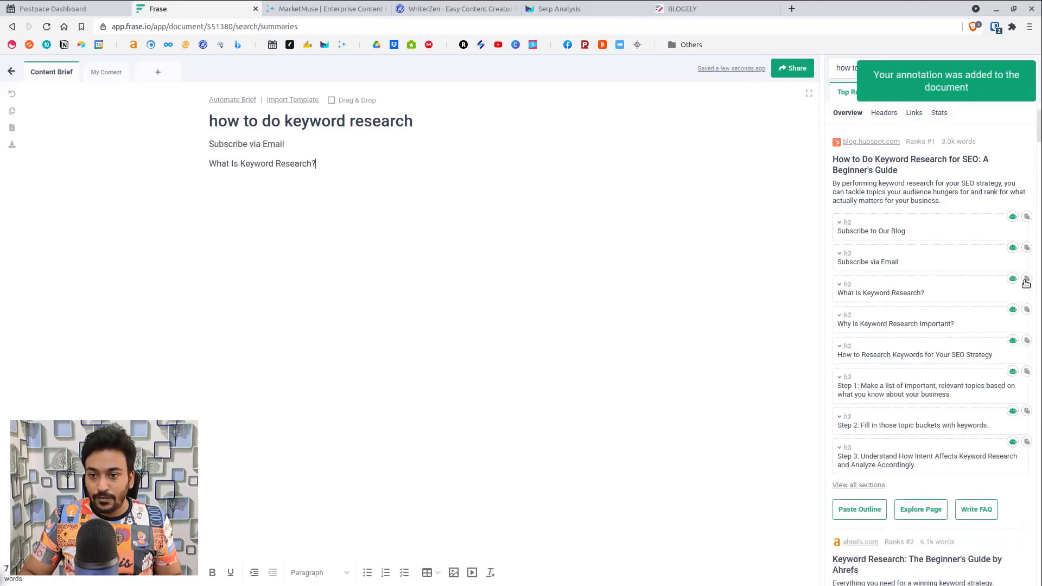
Step: Preview HubSpot's "Why Is Keyword Research Important?" section, and have the AI write content from it into the brief
left_click(1026, 318)
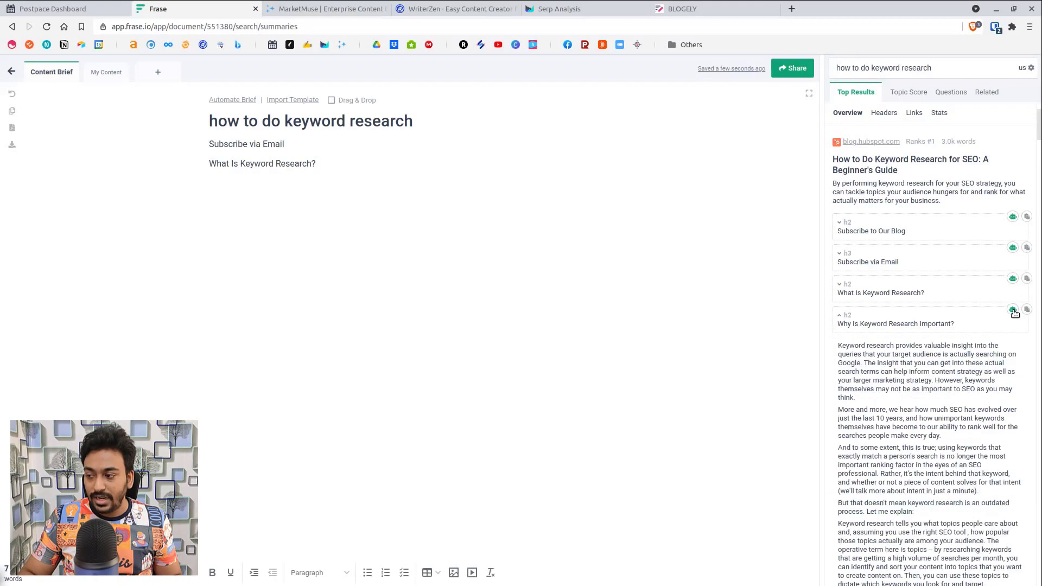
left_click(994, 316)
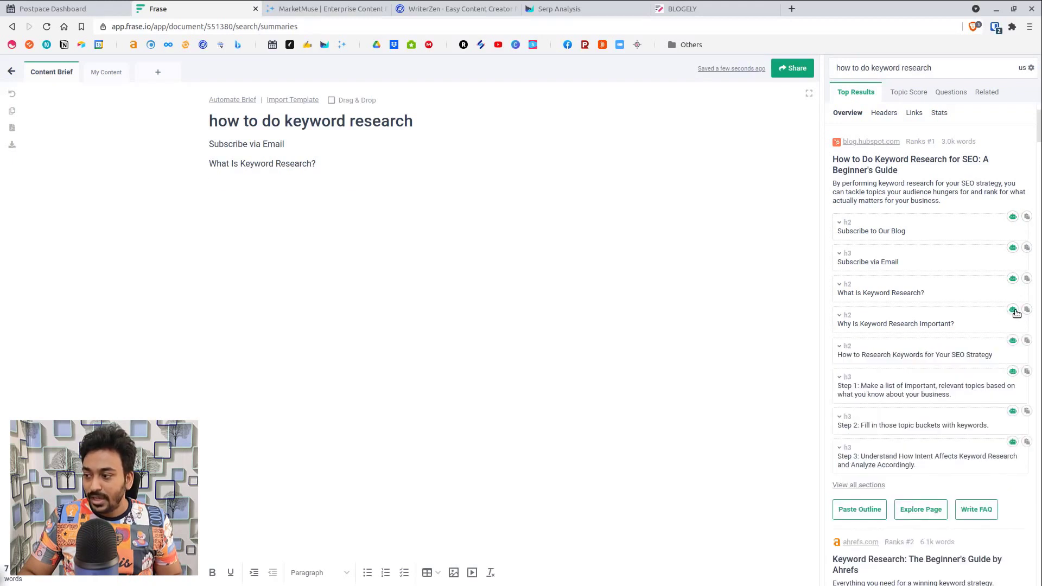
left_click(1014, 312)
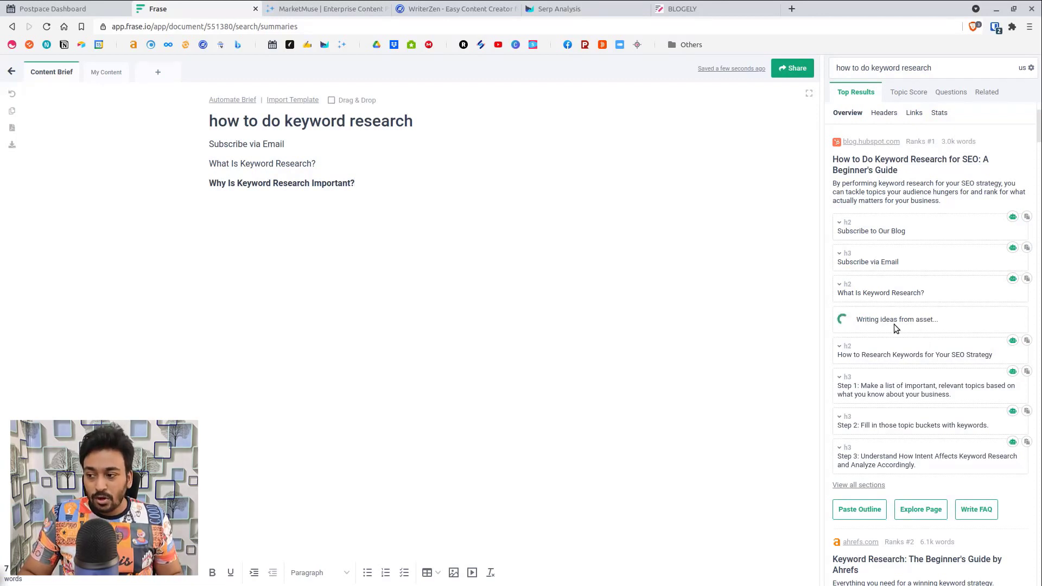
Step: Show all sections of the ahrefs.com result, and paste its full "1. Content type" section into the brief
scroll(894, 324, "down", 1)
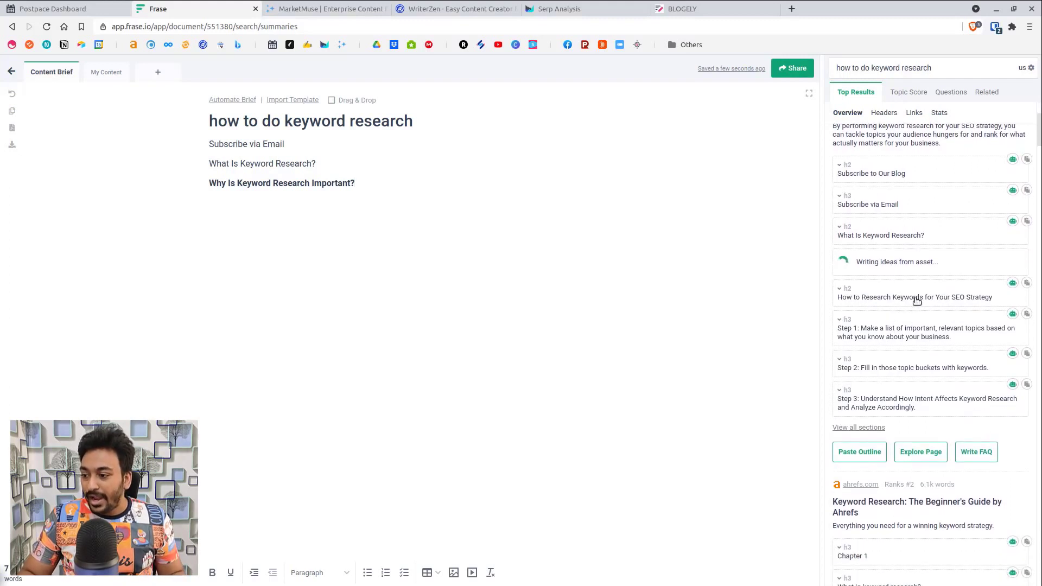
scroll(901, 325, "down", 3)
scroll(877, 375, "down", 2)
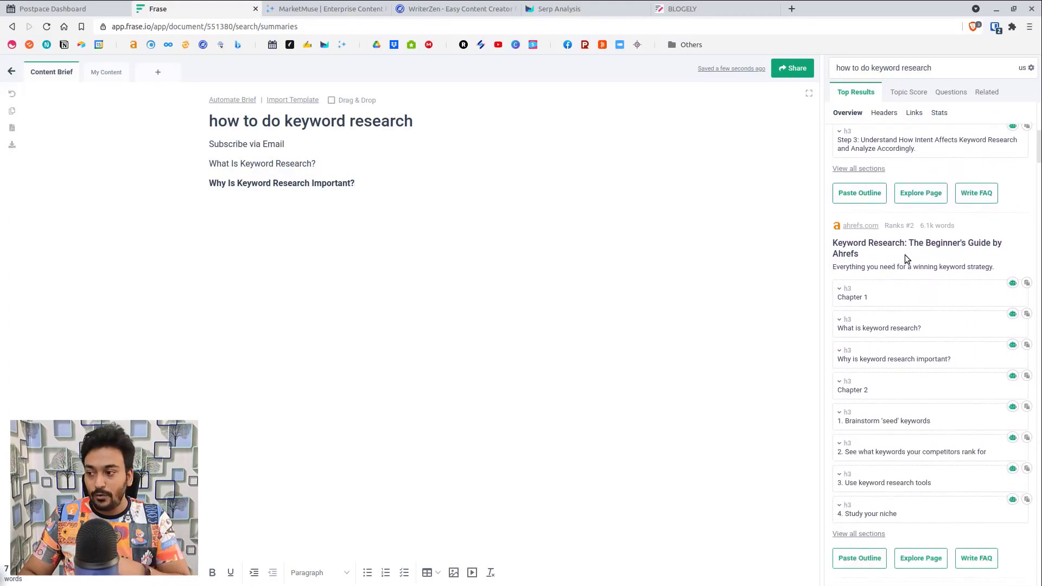
scroll(905, 256, "down", 4)
scroll(902, 244, "down", 1)
left_click(867, 276)
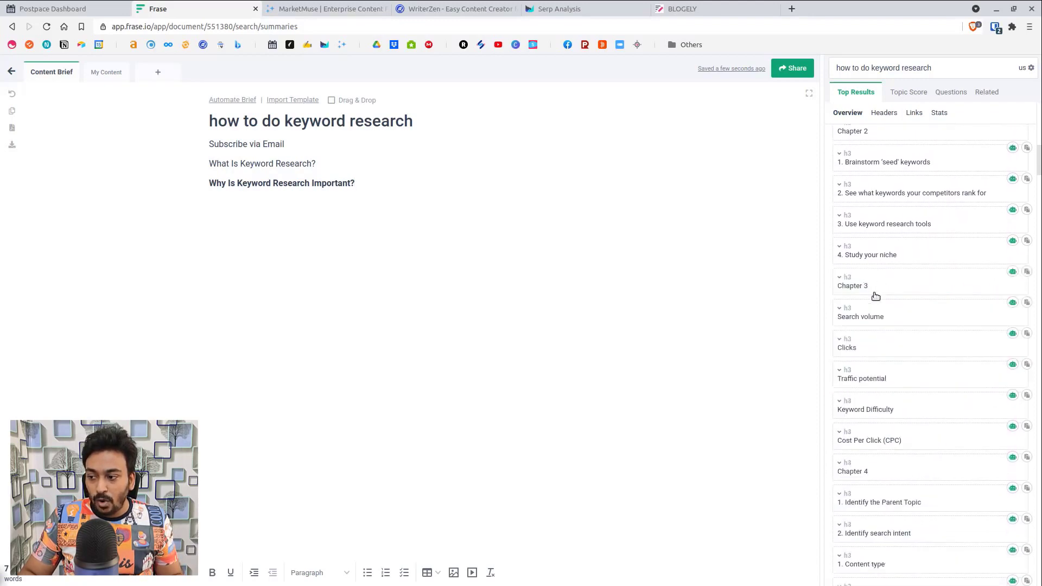
scroll(880, 288, "down", 5)
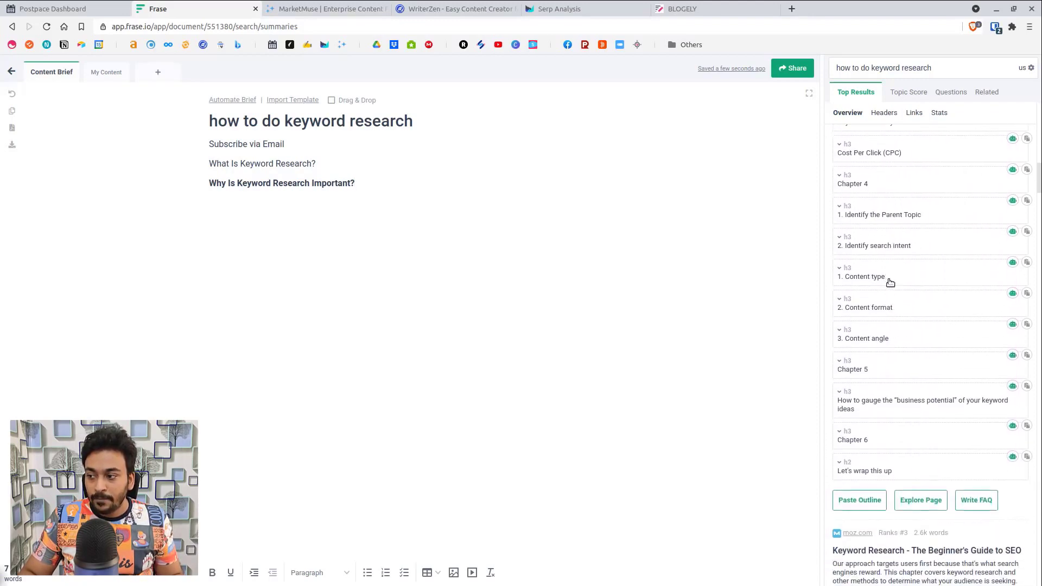
left_click(890, 282)
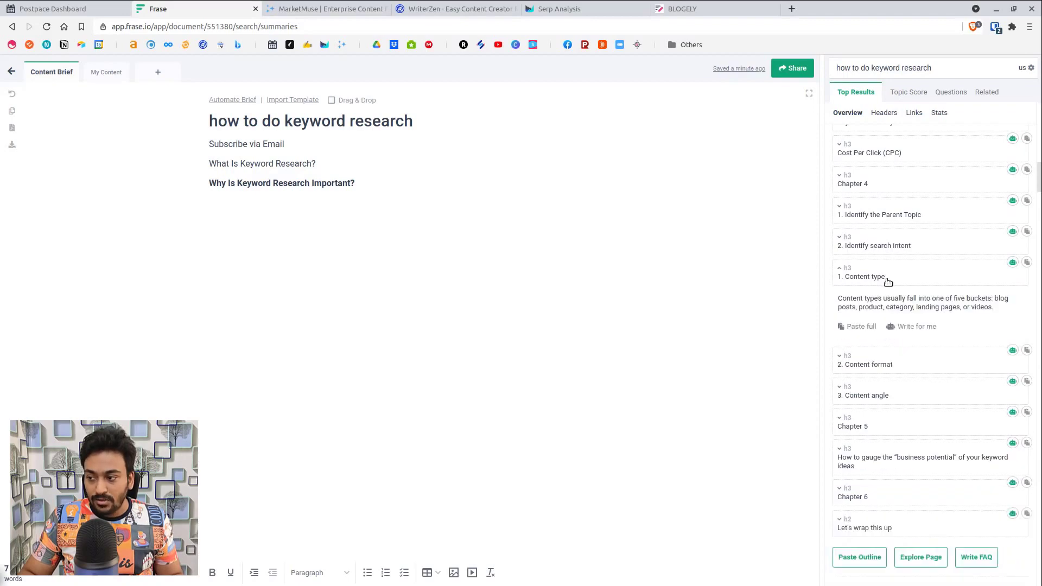
left_click(855, 327)
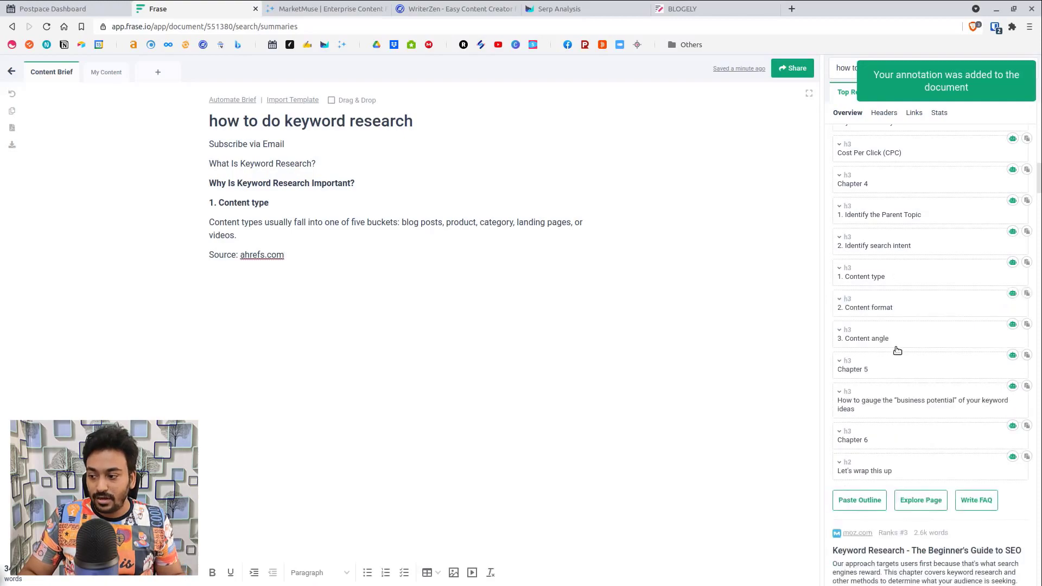
Step: Look through the outlines of the remaining top results down to the last ranked page
scroll(896, 345, "down", 10)
scroll(901, 326, "down", 6)
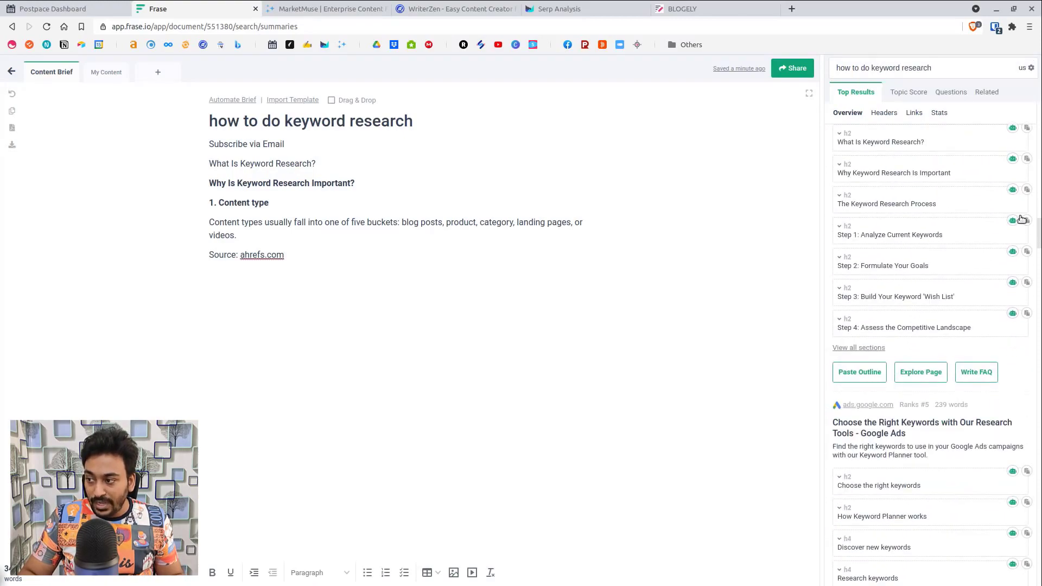
left_click_drag(1039, 223, 1041, 564)
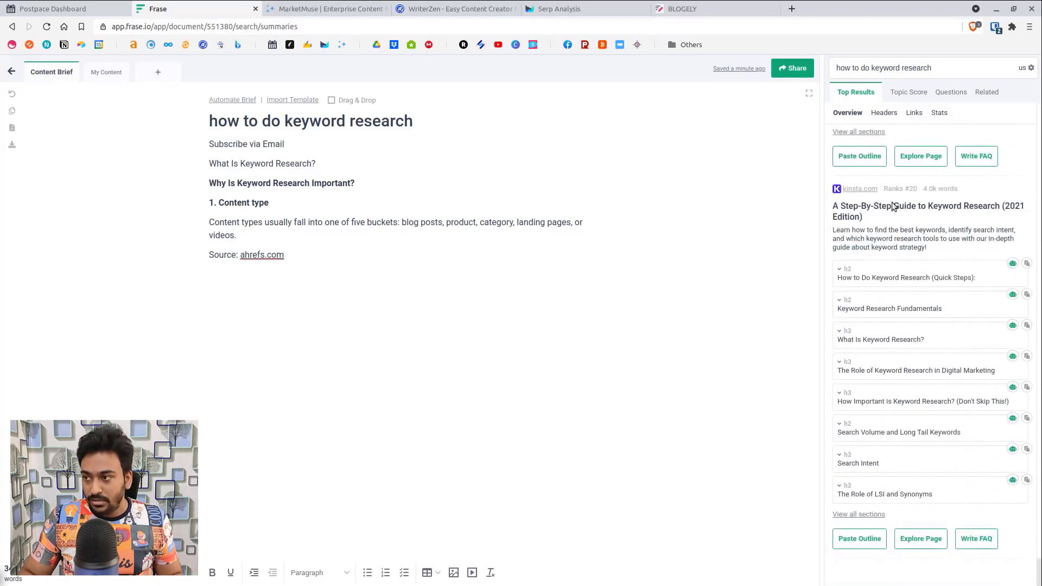
Step: Browse the combined headers of the top results, and read the text under the first three headers
left_click(891, 116)
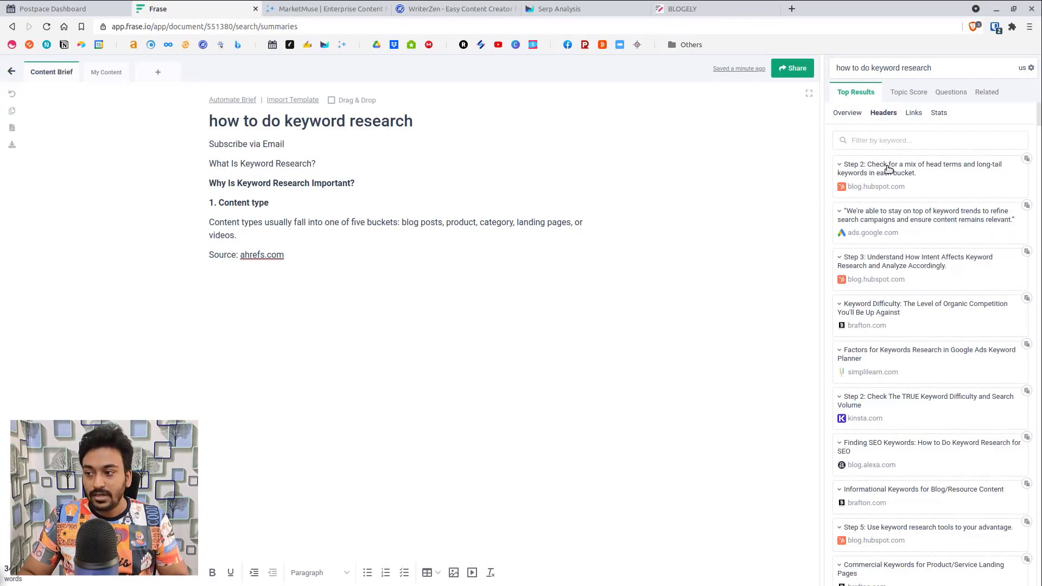
scroll(923, 220, "down", 1)
scroll(923, 233, "down", 4)
scroll(922, 233, "down", 5)
scroll(931, 328, "up", 7)
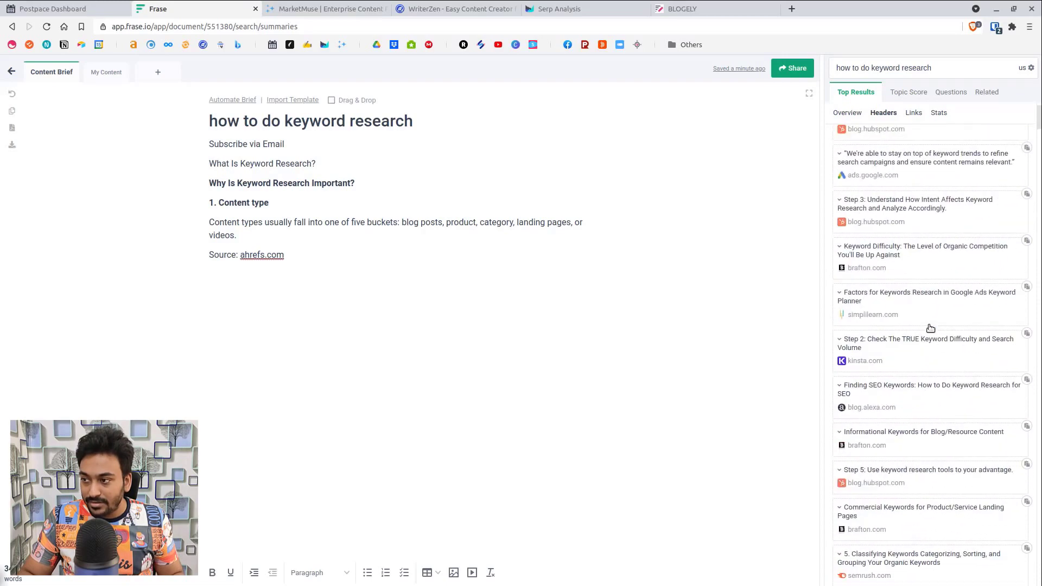
scroll(929, 321, "up", 2)
left_click(911, 172)
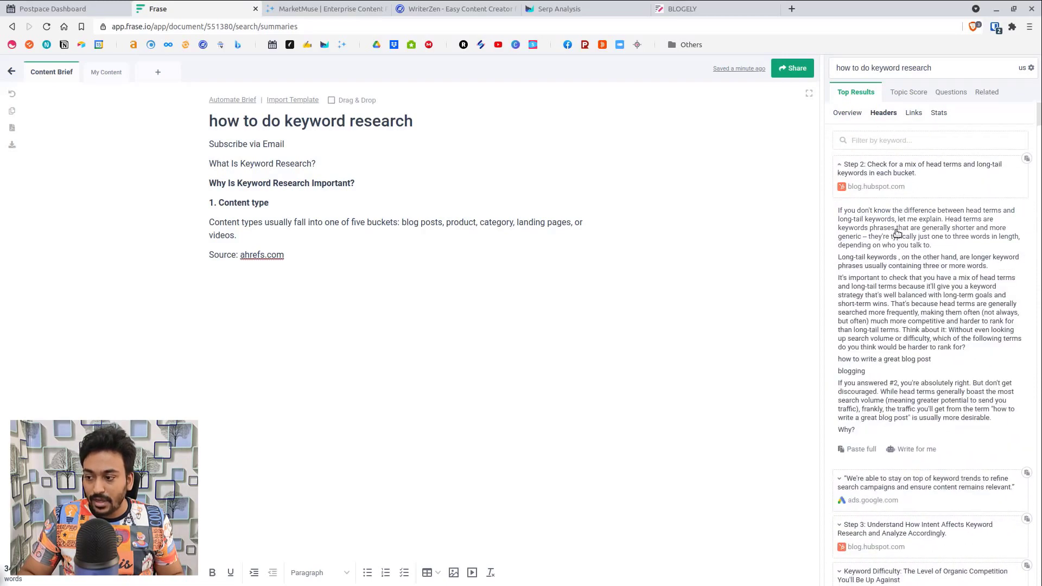
scroll(891, 348, "down", 2)
left_click(899, 374)
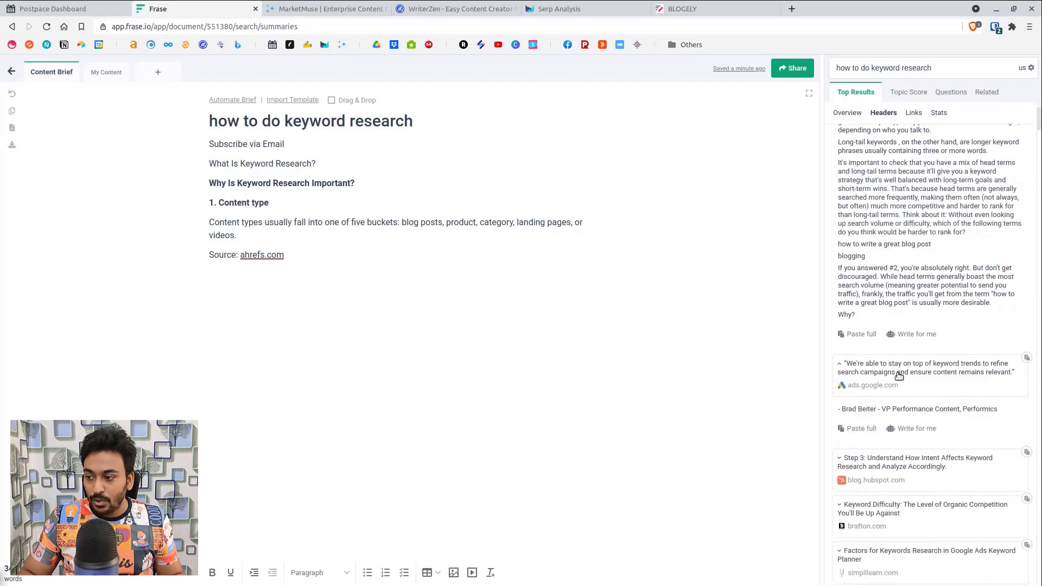
scroll(899, 374, "down", 1)
left_click(902, 407)
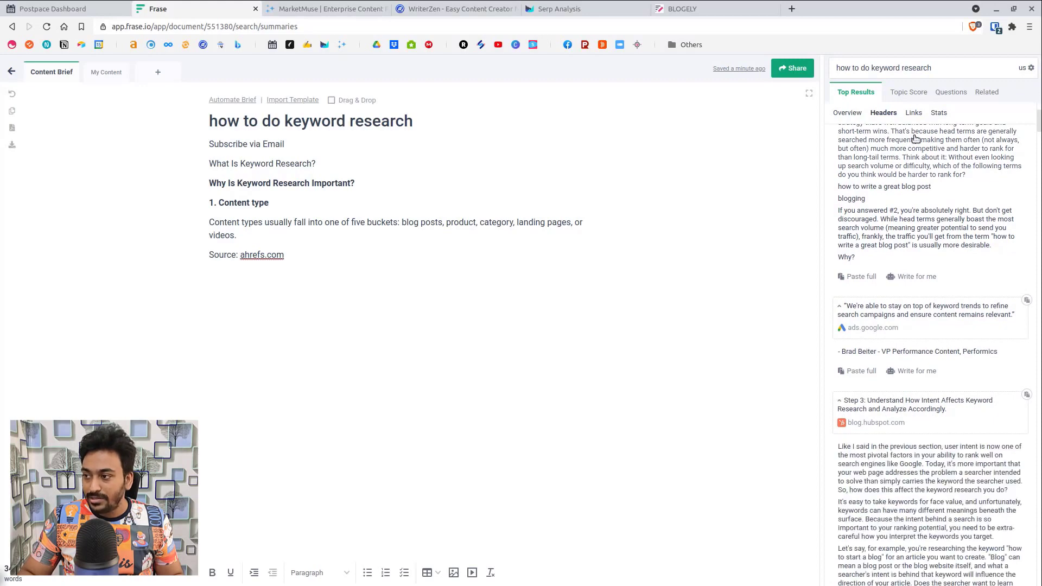
Step: Insert the first external link passage, citing moz.com, from the top results' links into the brief
left_click(913, 113)
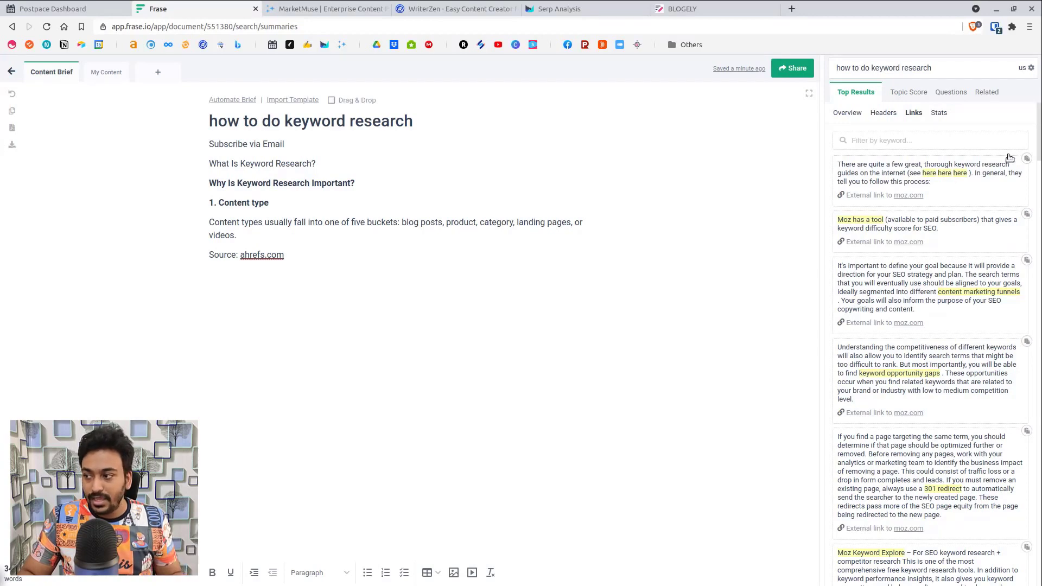
left_click(1027, 158)
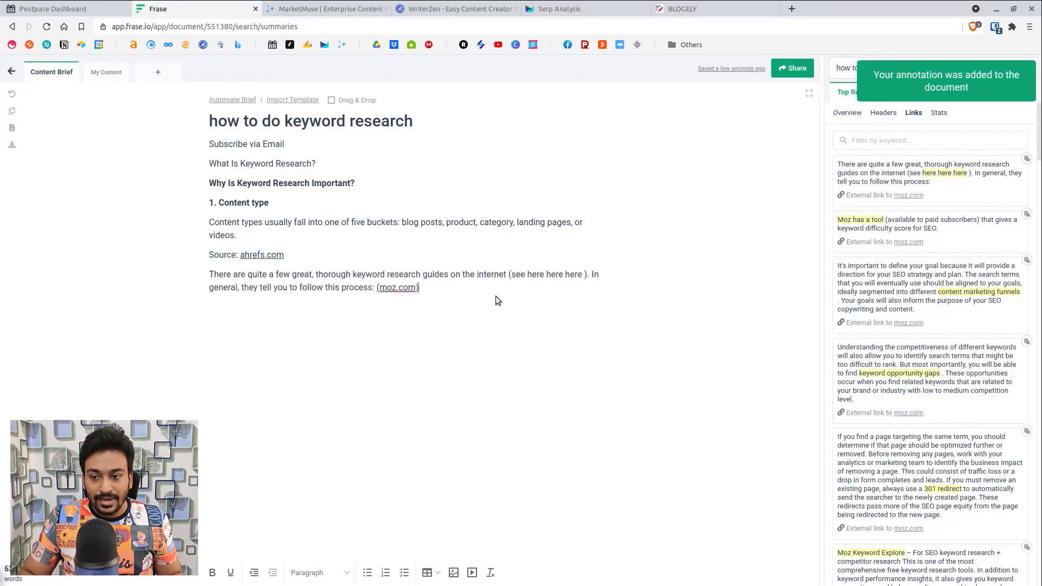
Step: Inspect the link settings of the brief's moz.com citation without changing them, and browse more external links from the top results
left_click(408, 291)
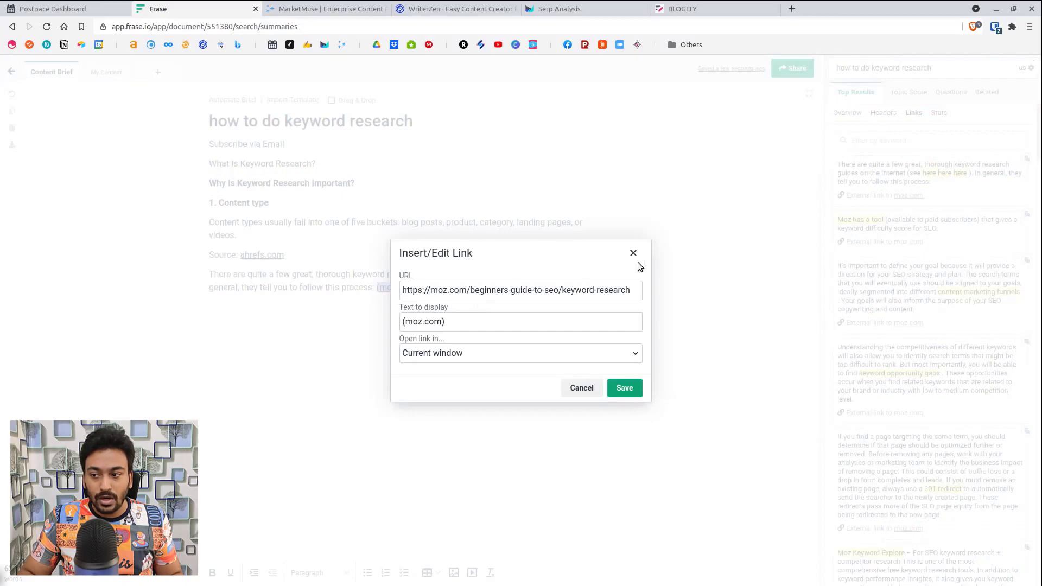
left_click(633, 254)
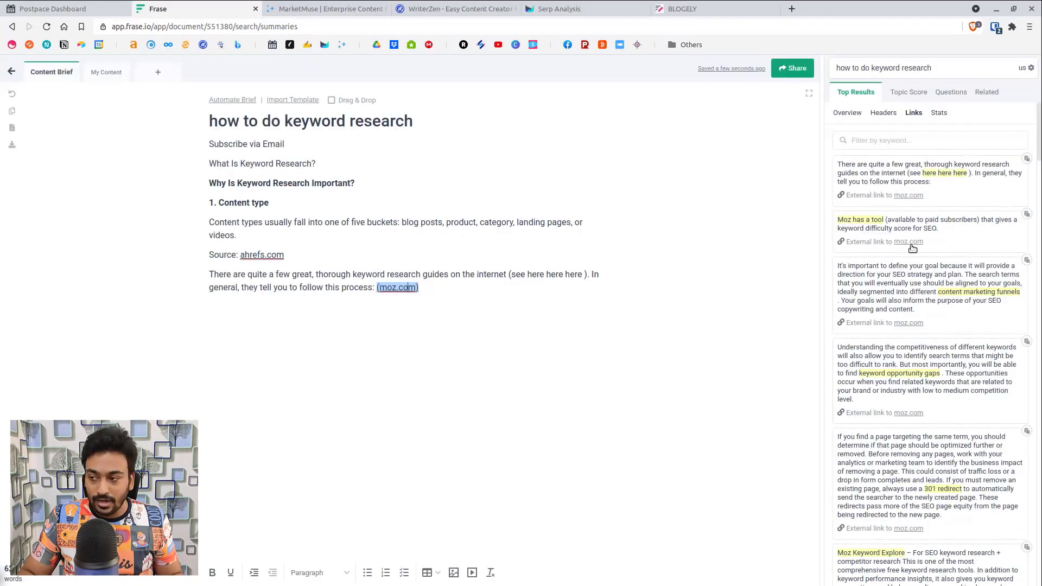
scroll(912, 248, "down", 15)
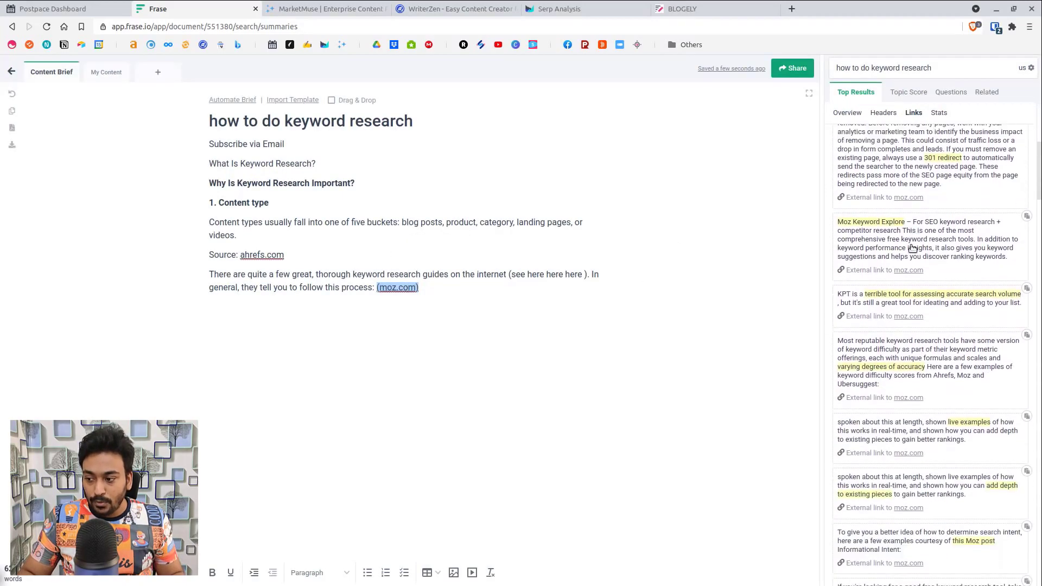
Step: Browse the statistics collected from the top results
left_click(940, 114)
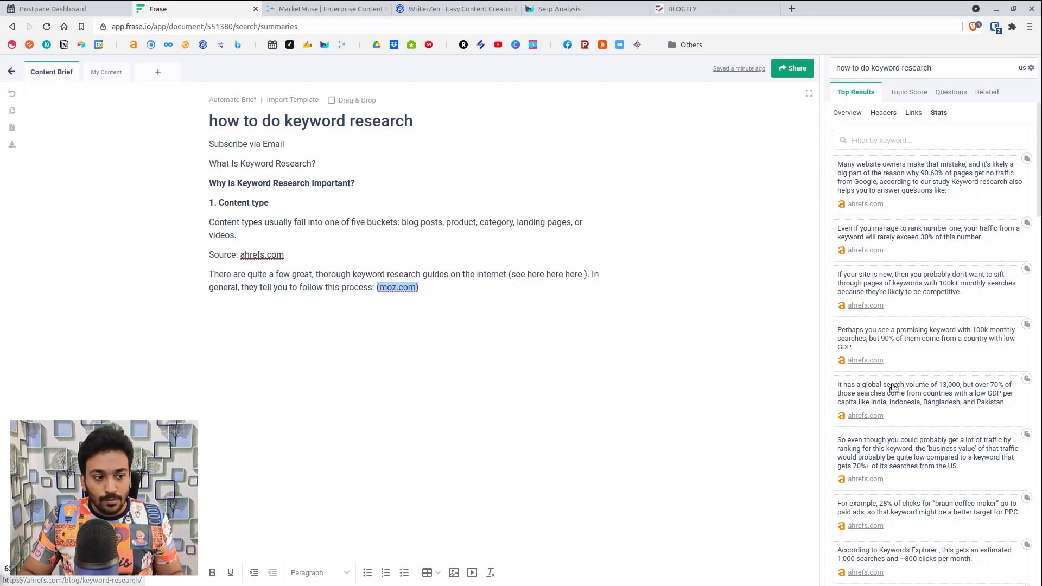
scroll(886, 451, "down", 4)
scroll(947, 334, "up", 4)
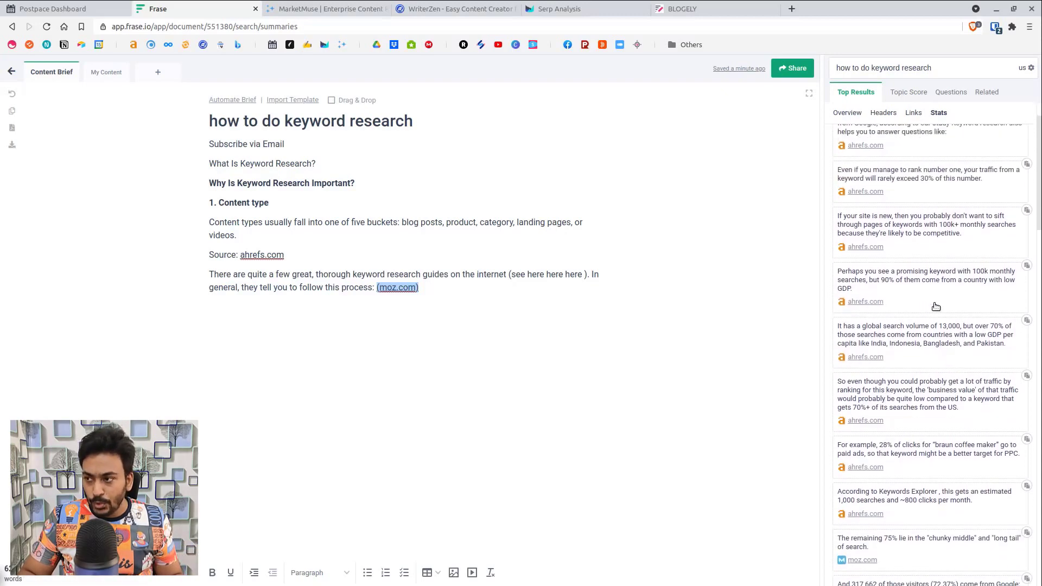
Step: Review the long-tail topic scores, checking the mention details for "Keyword Research Tool" and "Relevant Keywords"
left_click(903, 94)
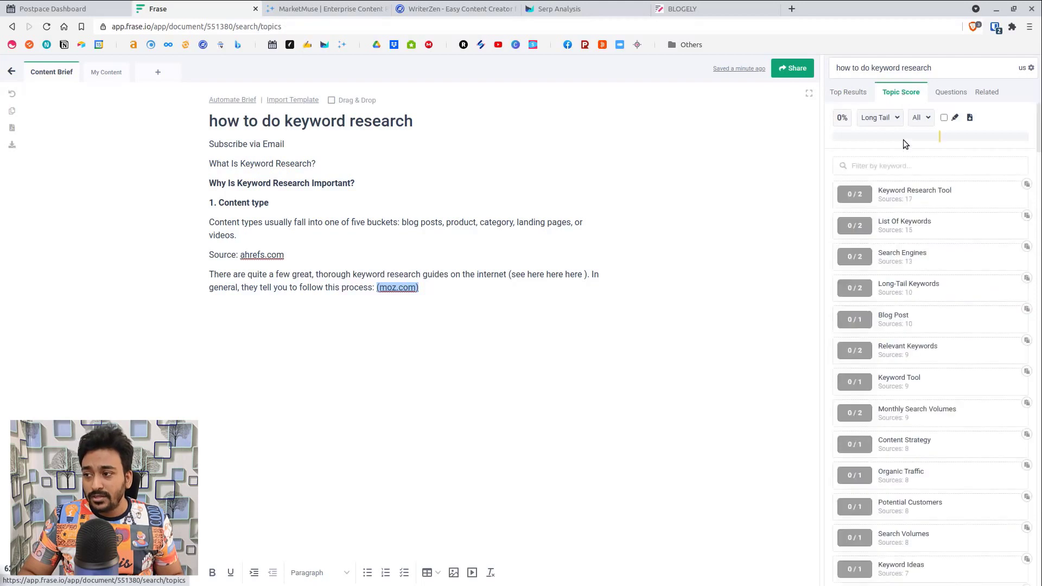
mouse_move(852, 203)
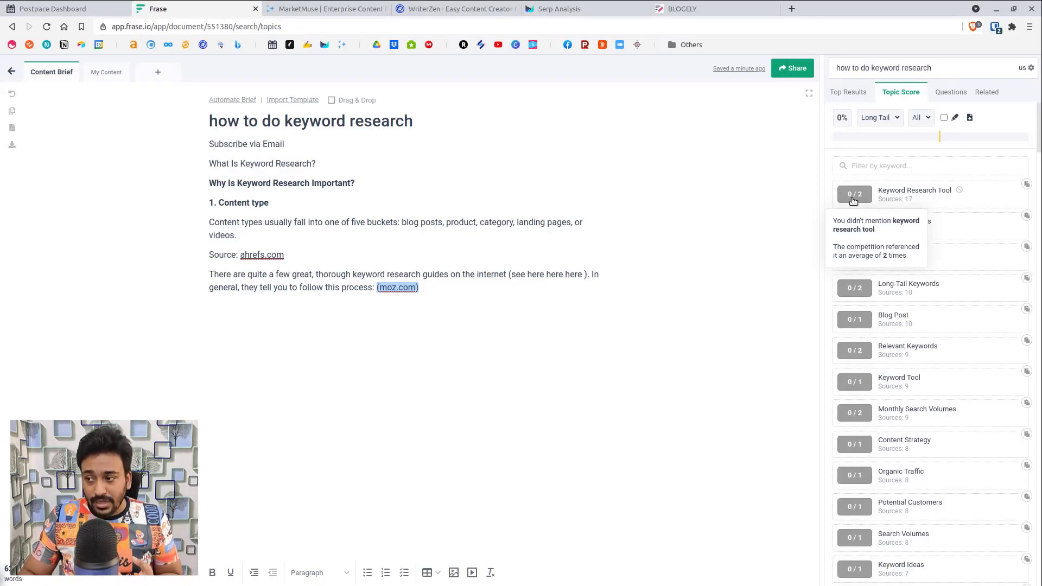
mouse_move(860, 361)
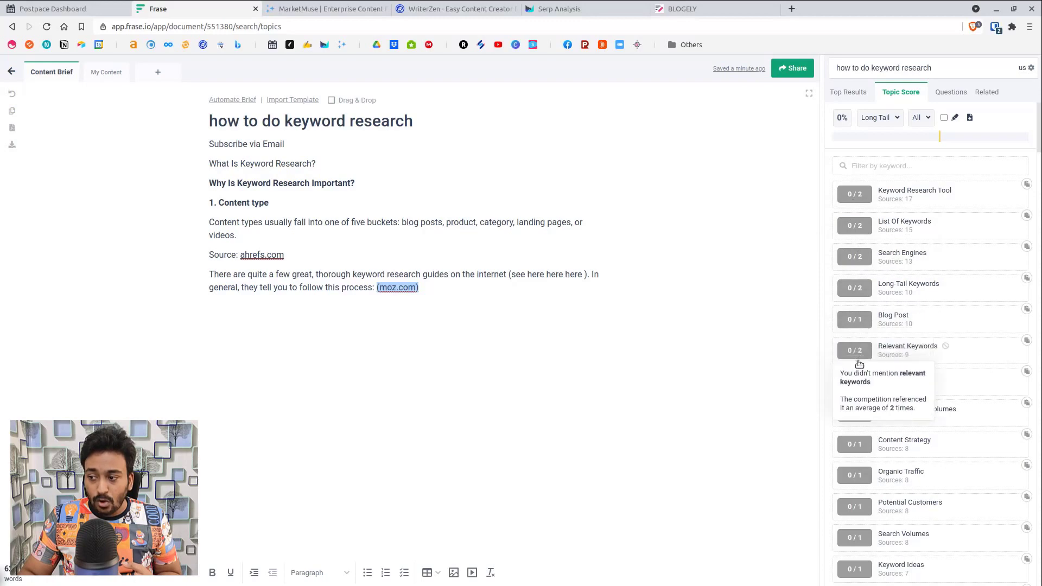
scroll(952, 284, "down", 3)
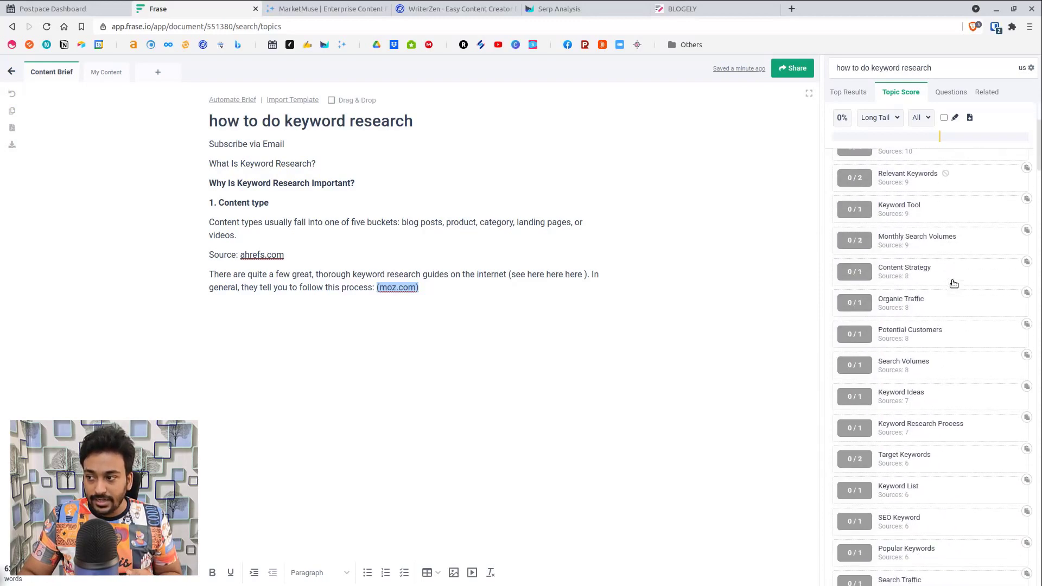
scroll(954, 284, "down", 2)
Step: View the topic score list as Top Topics, Clusters and Titles in turn
left_click(880, 117)
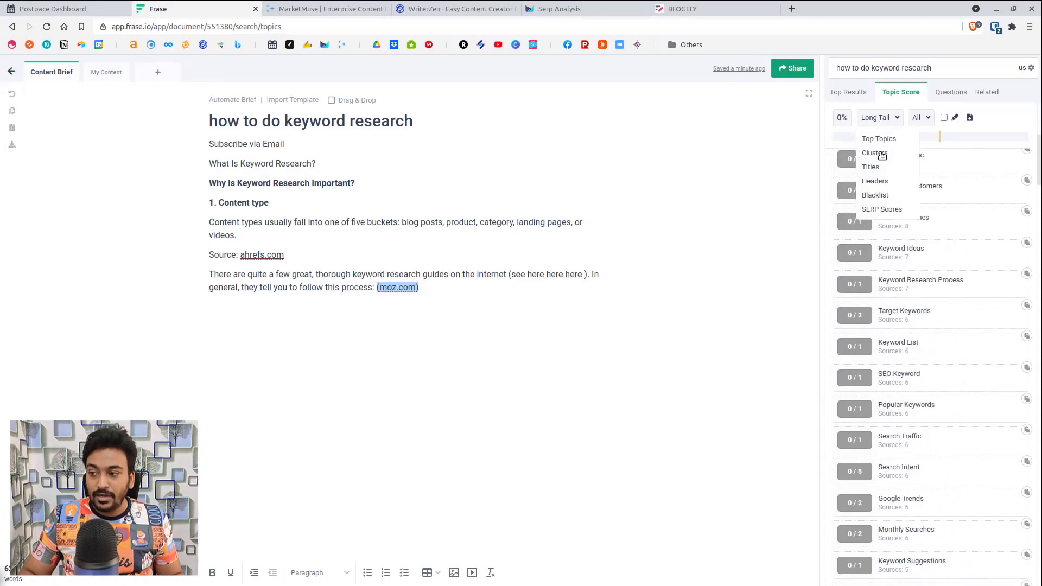
left_click(879, 140)
left_click(881, 118)
left_click(883, 154)
left_click(879, 119)
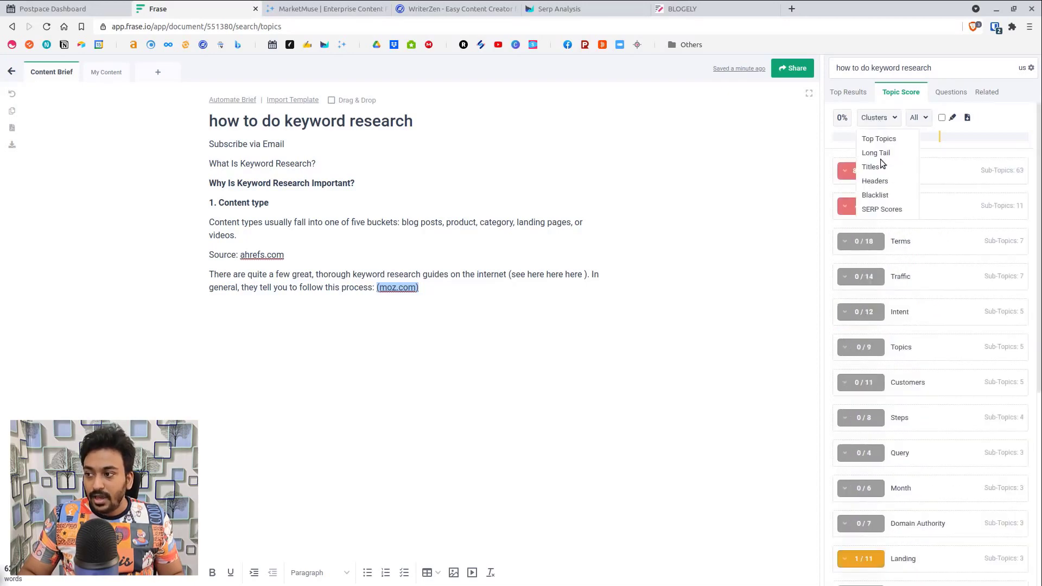
left_click(880, 167)
Step: View the Headers, Blacklist and SERP Scores versions of the topic score list, and return it to Top Topics
left_click(879, 118)
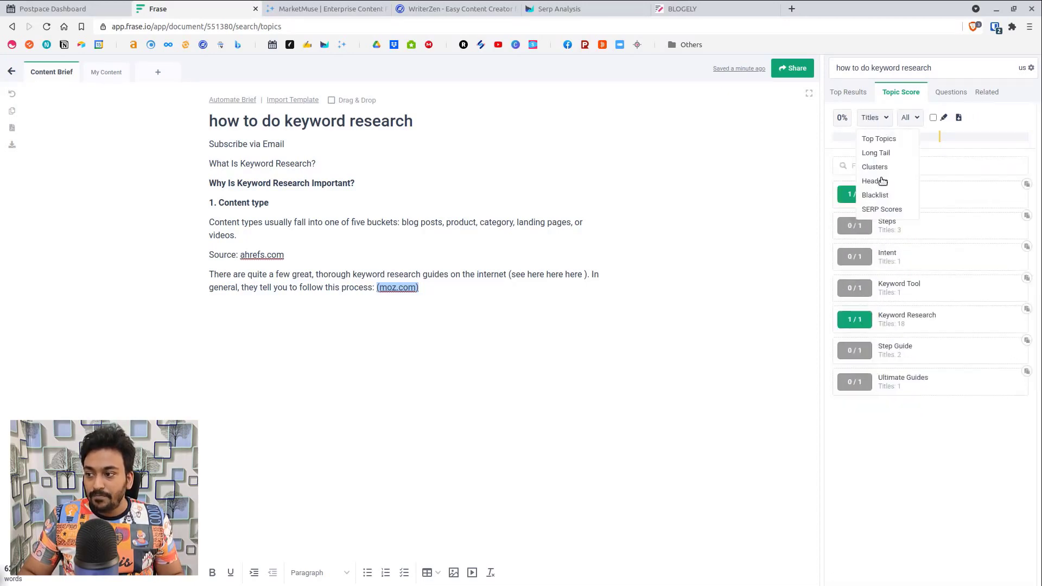
left_click(880, 181)
left_click(879, 118)
left_click(876, 195)
left_click(877, 119)
left_click(880, 210)
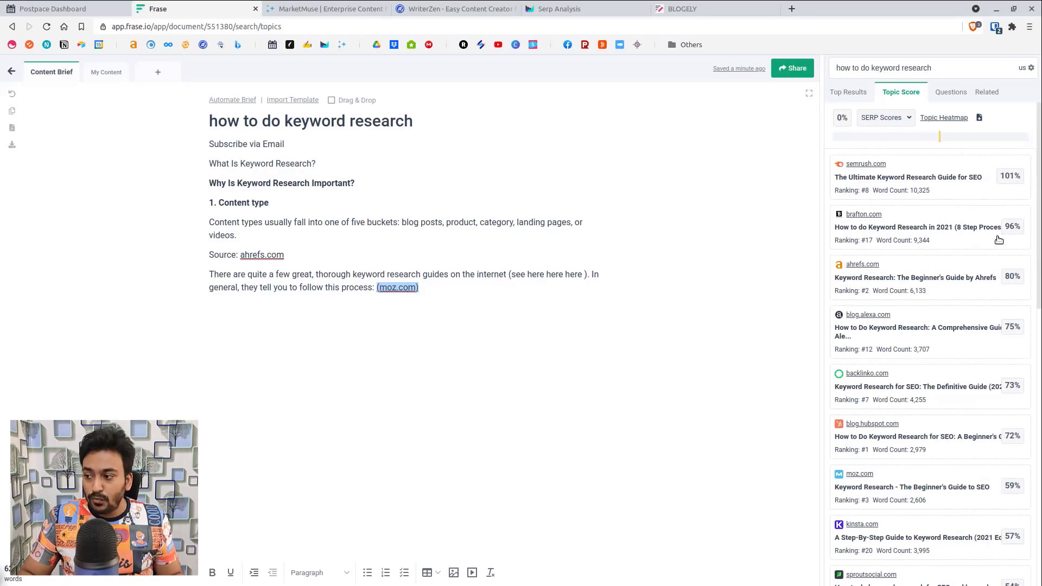
left_click(884, 120)
left_click(883, 139)
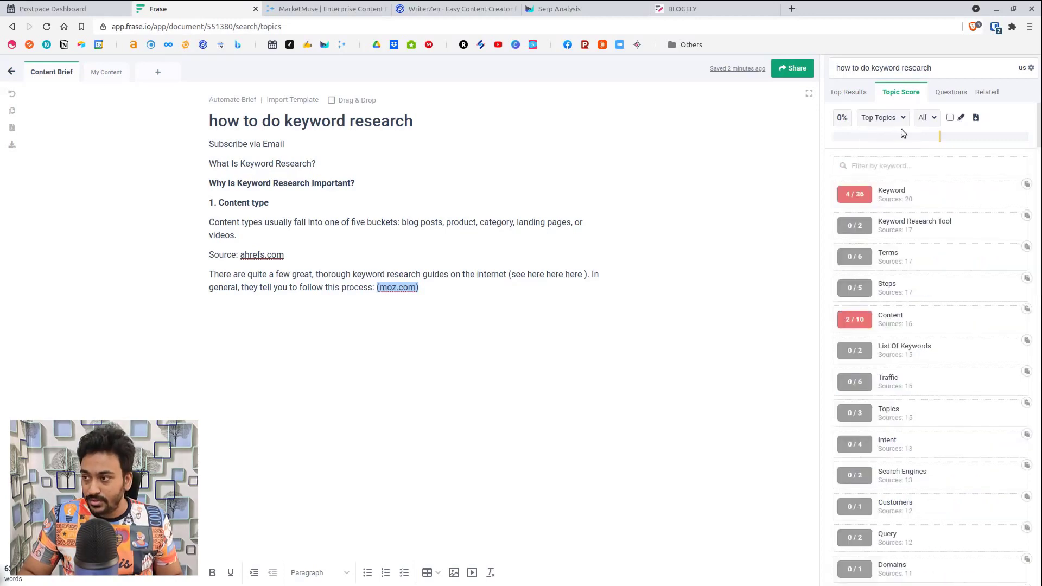
Step: Browse the questions related to the keyword from SERP, People Also Ask, Quora and Reddit
left_click(946, 93)
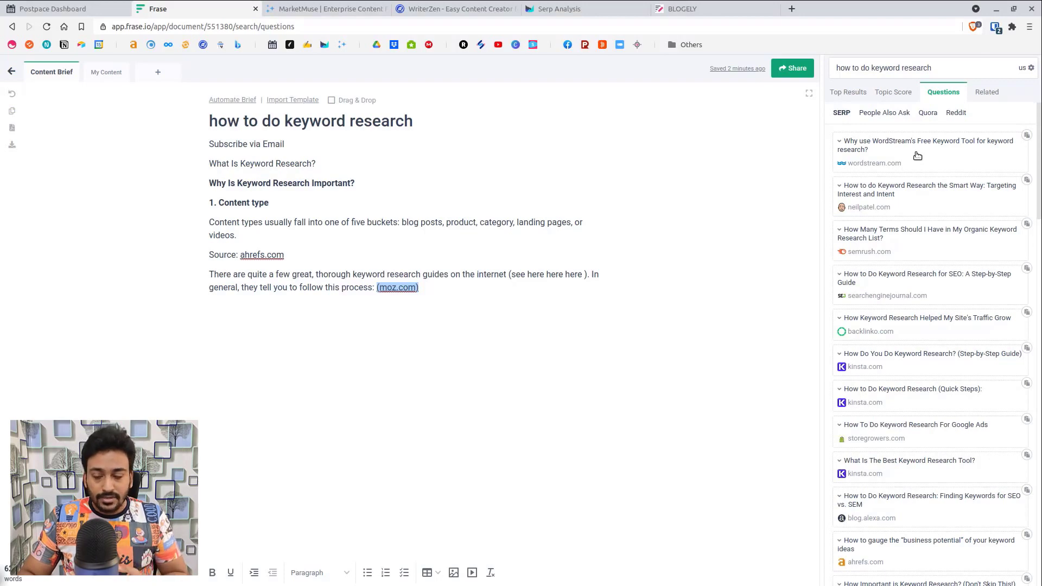
scroll(923, 217, "down", 7)
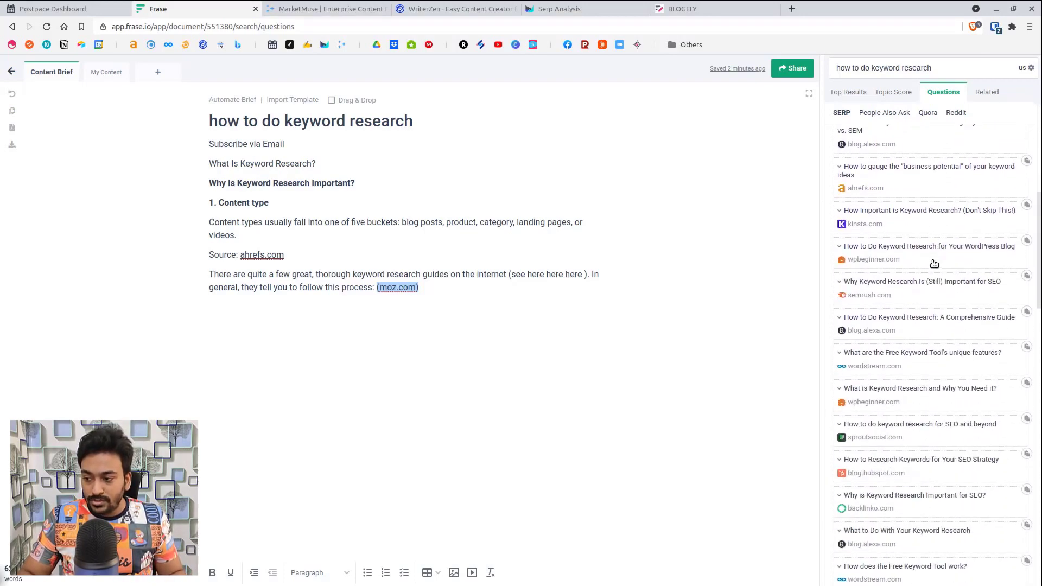
scroll(928, 261, "up", 3)
left_click(884, 113)
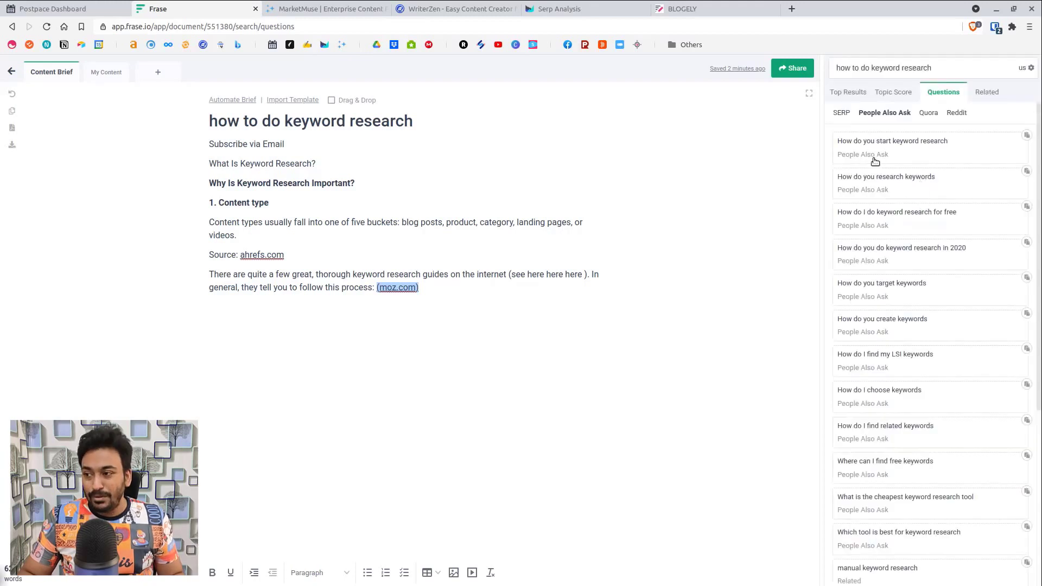
scroll(884, 172, "down", 5)
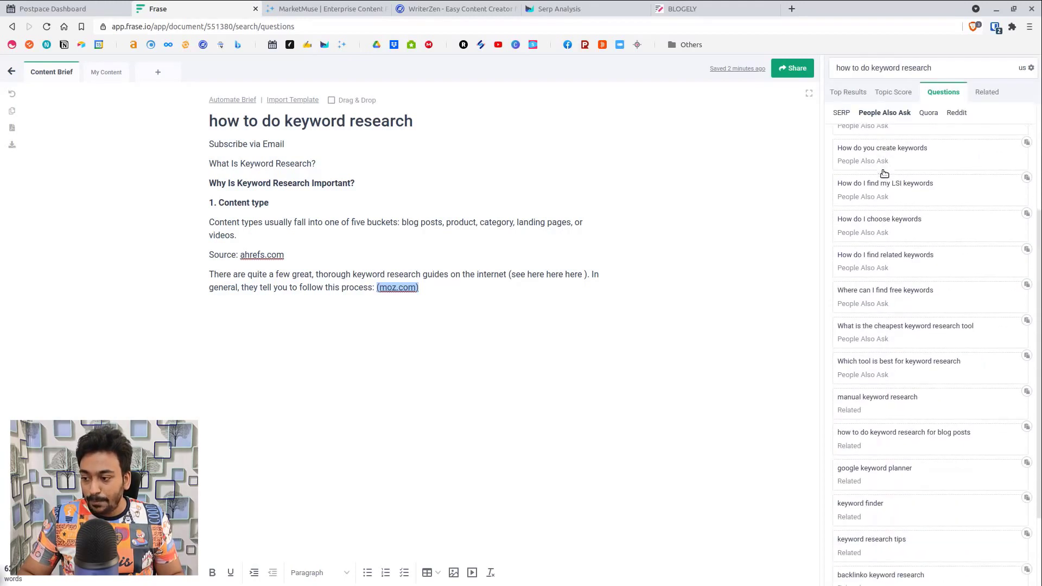
scroll(884, 172, "up", 5)
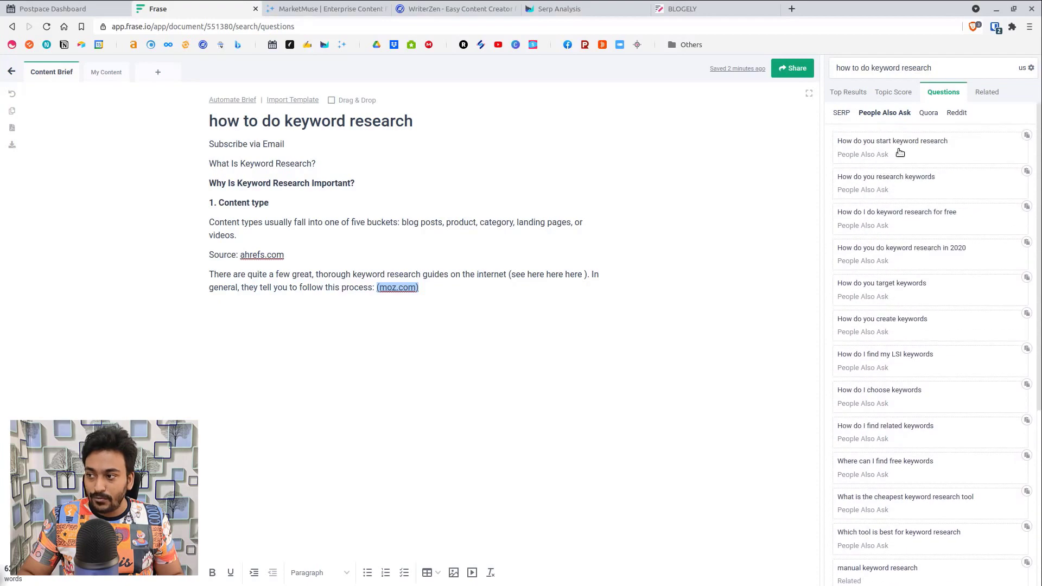
left_click(927, 113)
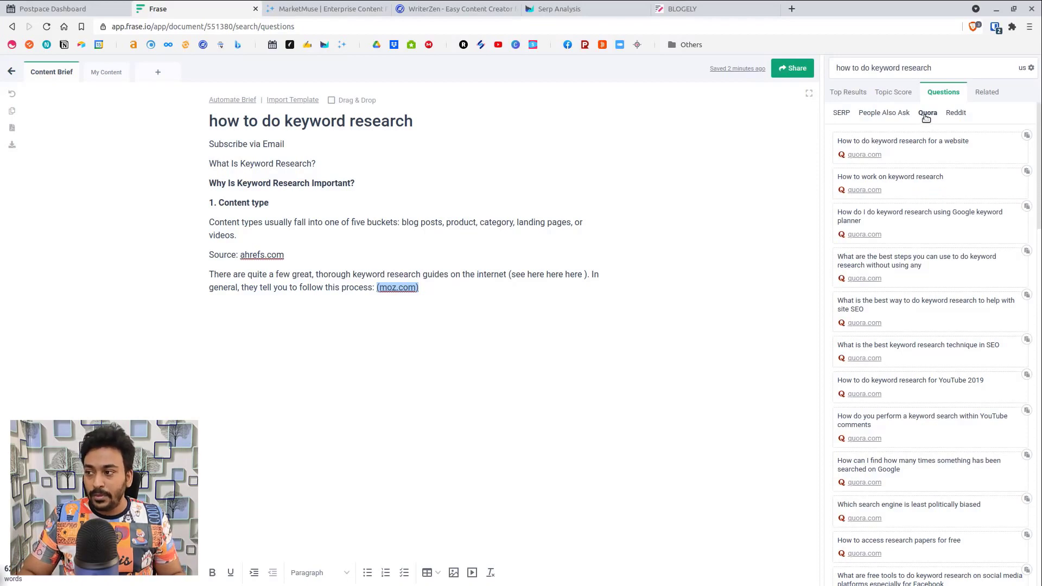
left_click(960, 116)
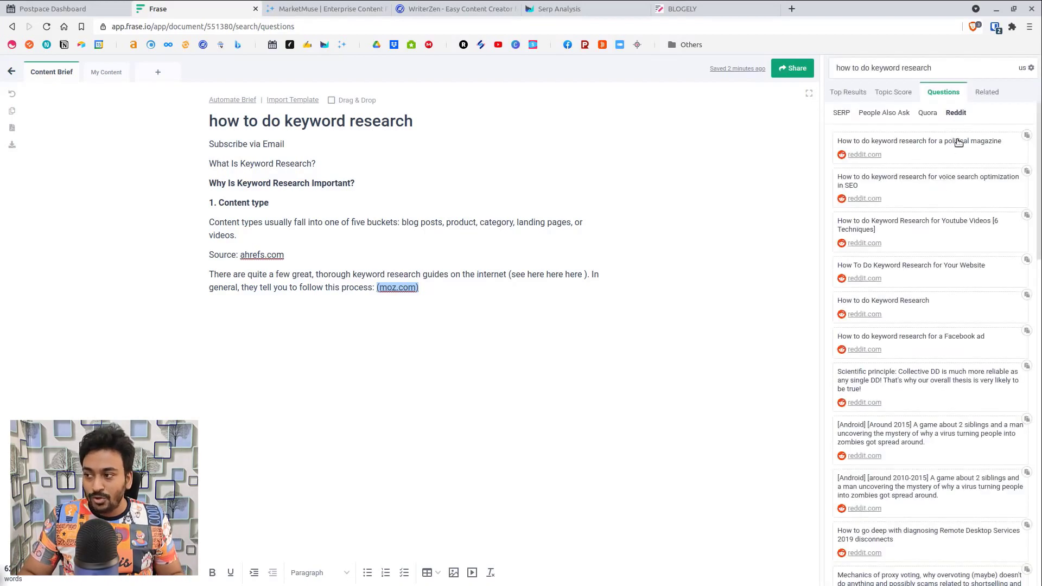
Step: Browse the related web results, news and Wikipedia entries, and return to the overview of the top results
left_click(988, 93)
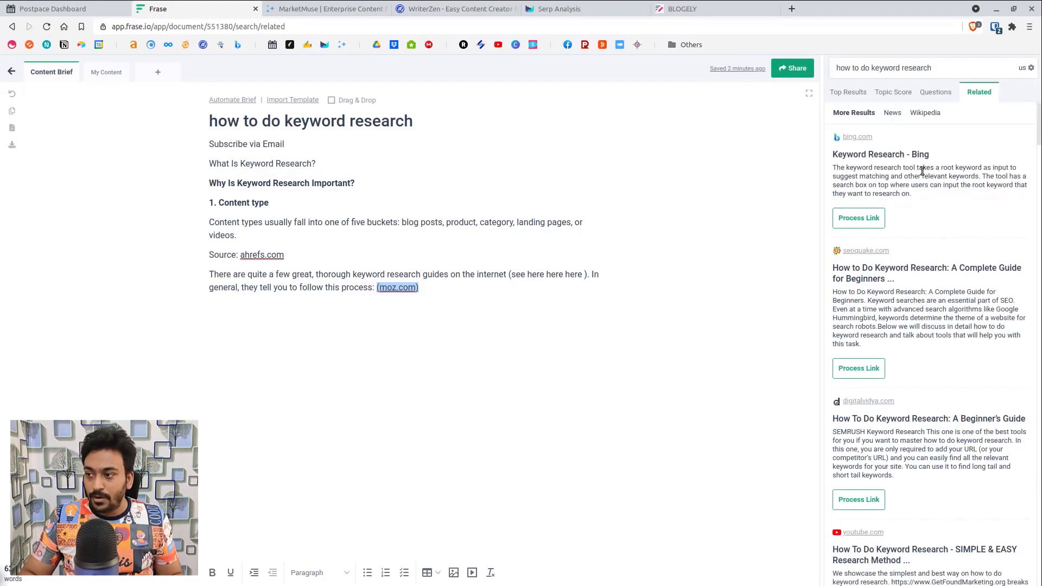
scroll(921, 195, "down", 3)
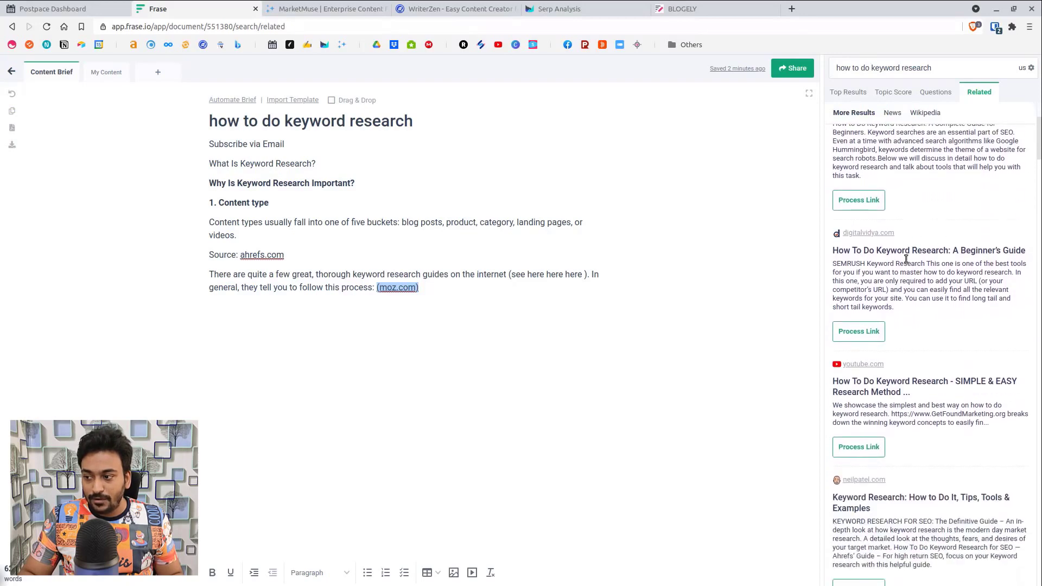
scroll(871, 326, "up", 4)
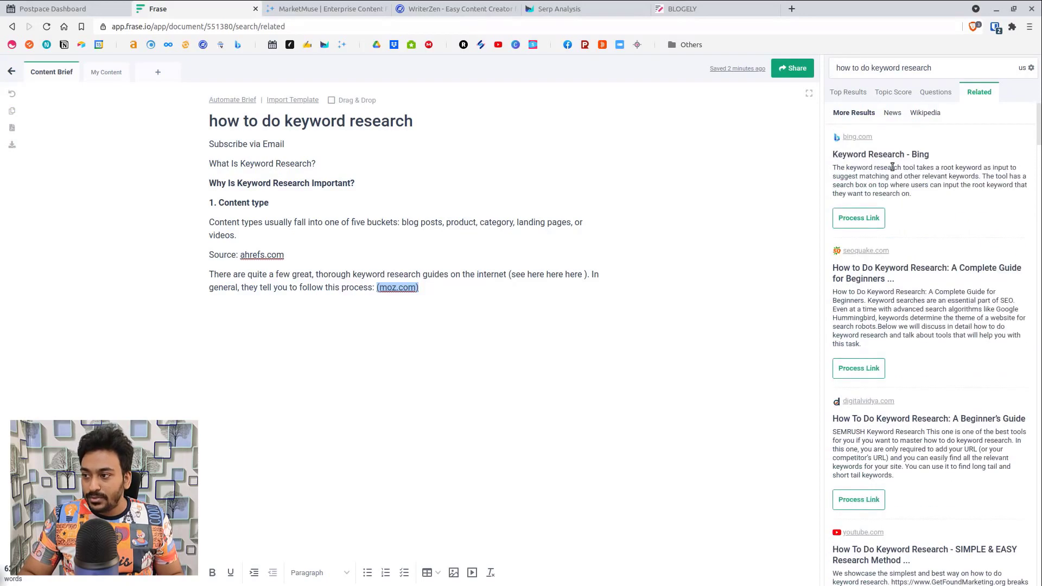
left_click(899, 115)
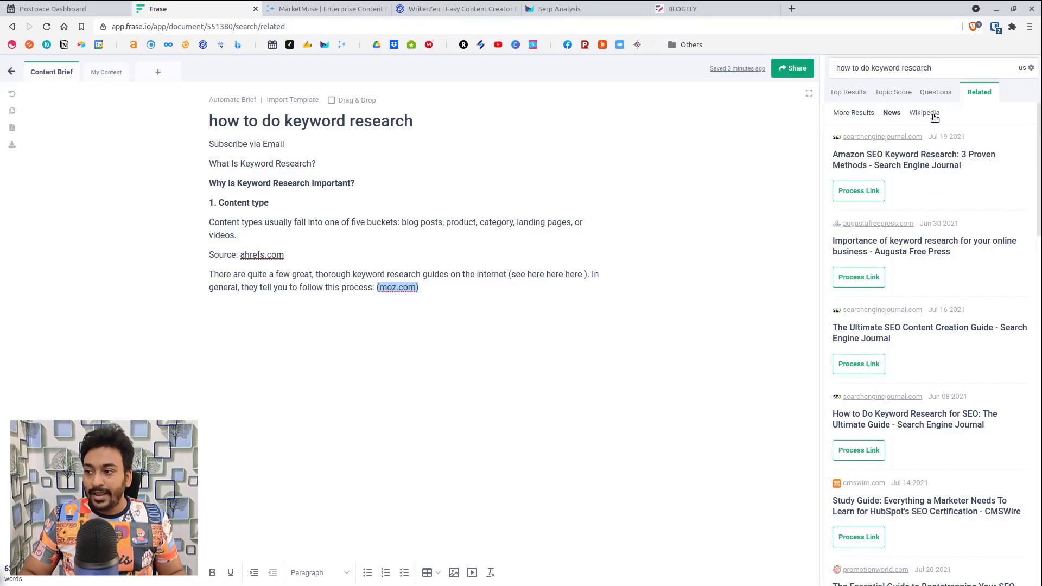
left_click(931, 114)
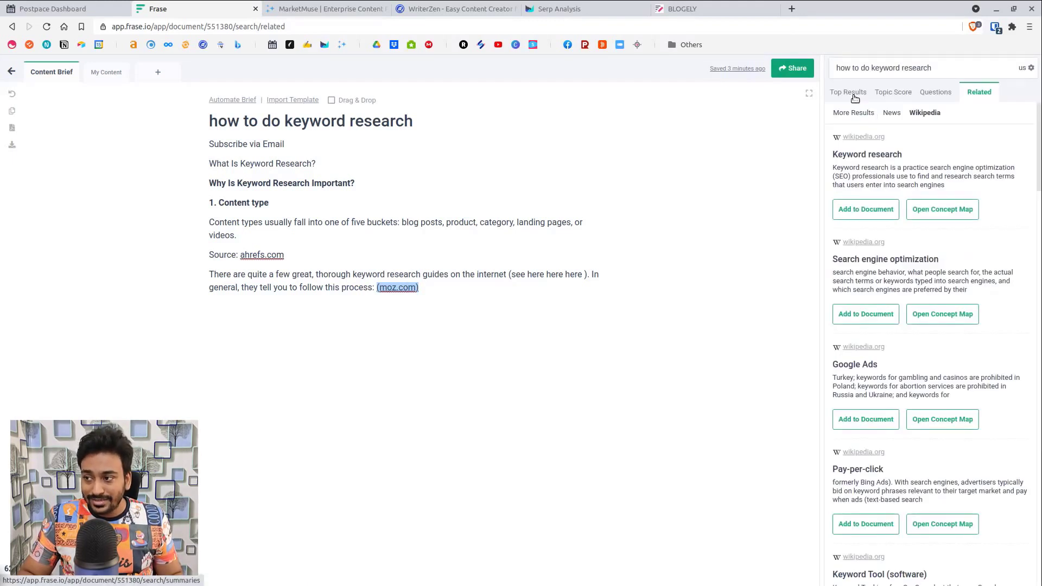
left_click(853, 95)
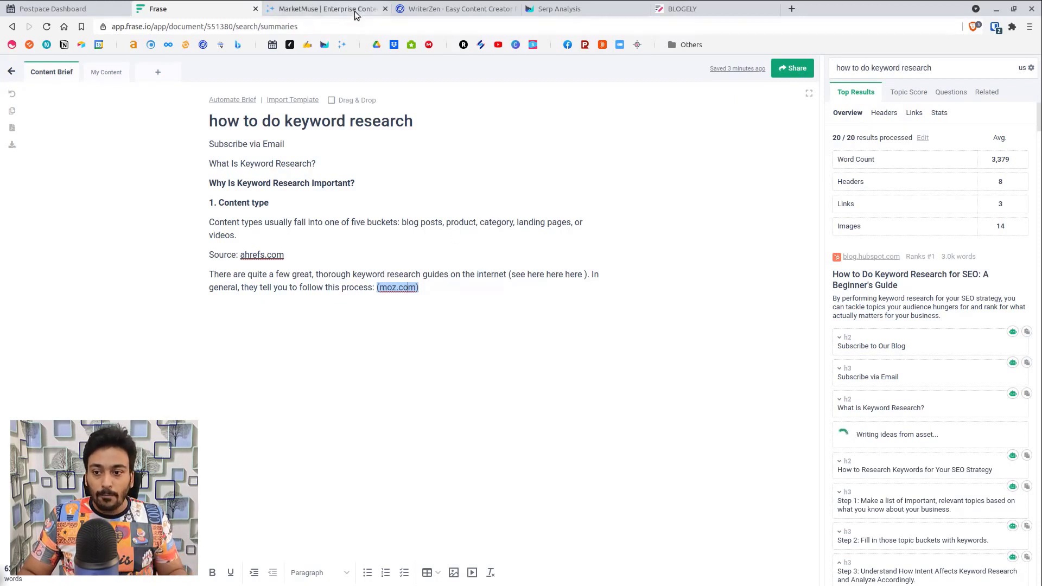
Step: Switch to MarketMuse and examine the variants of the related topics "how to do keyword research" and "keyword research"
left_click(320, 4)
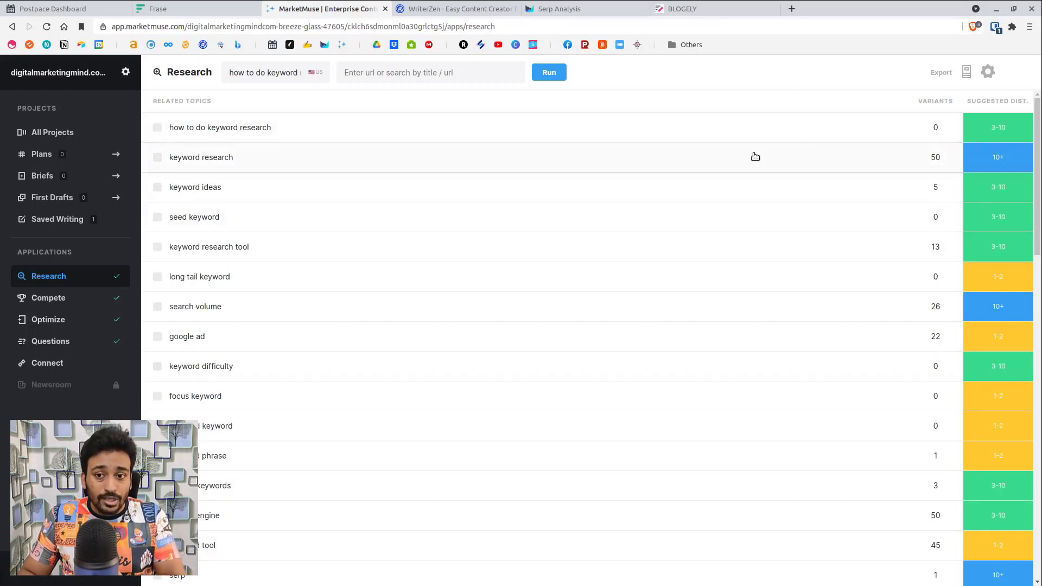
left_click(400, 133)
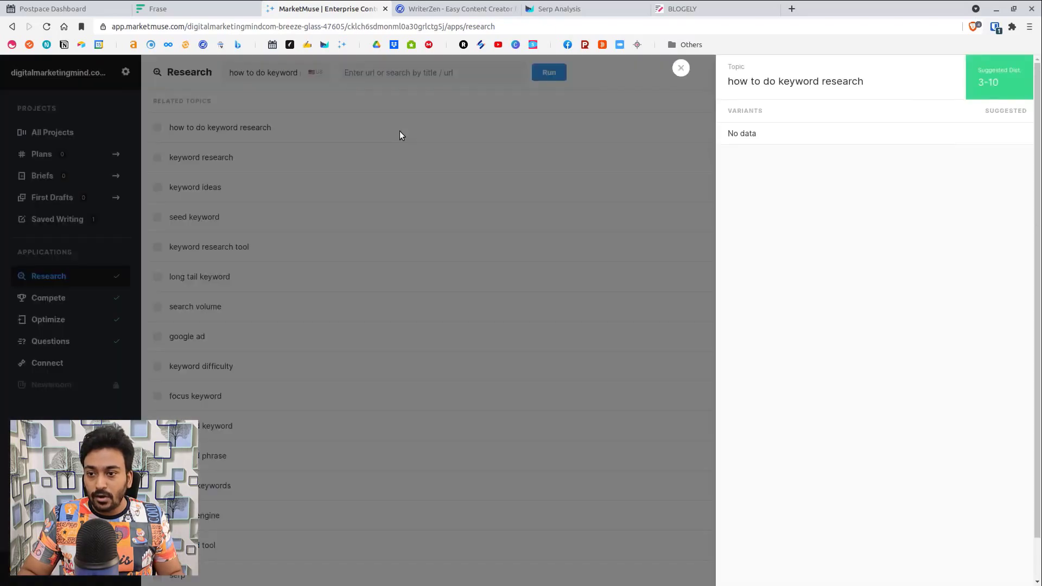
left_click(682, 68)
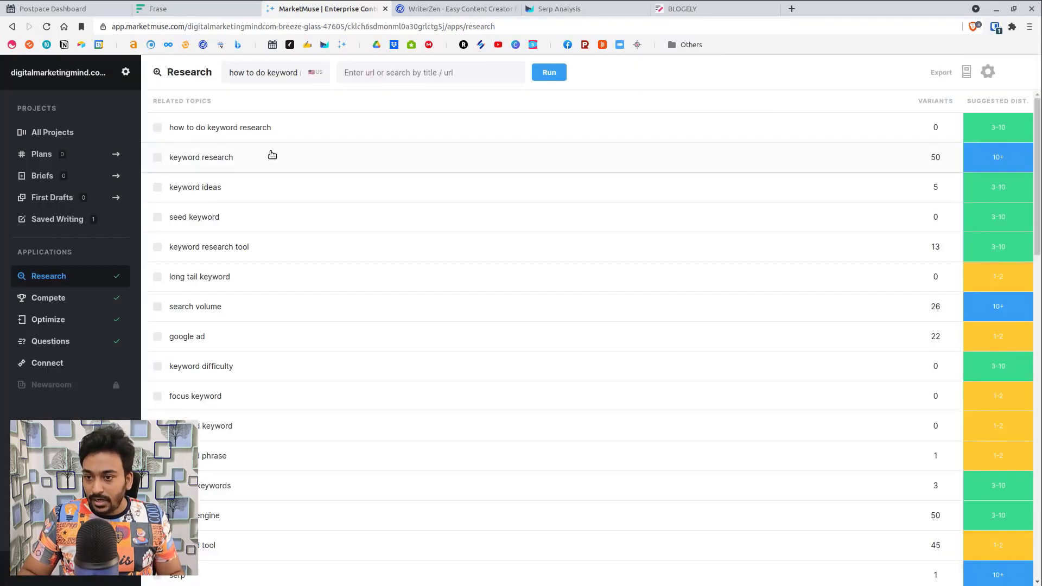
left_click(272, 155)
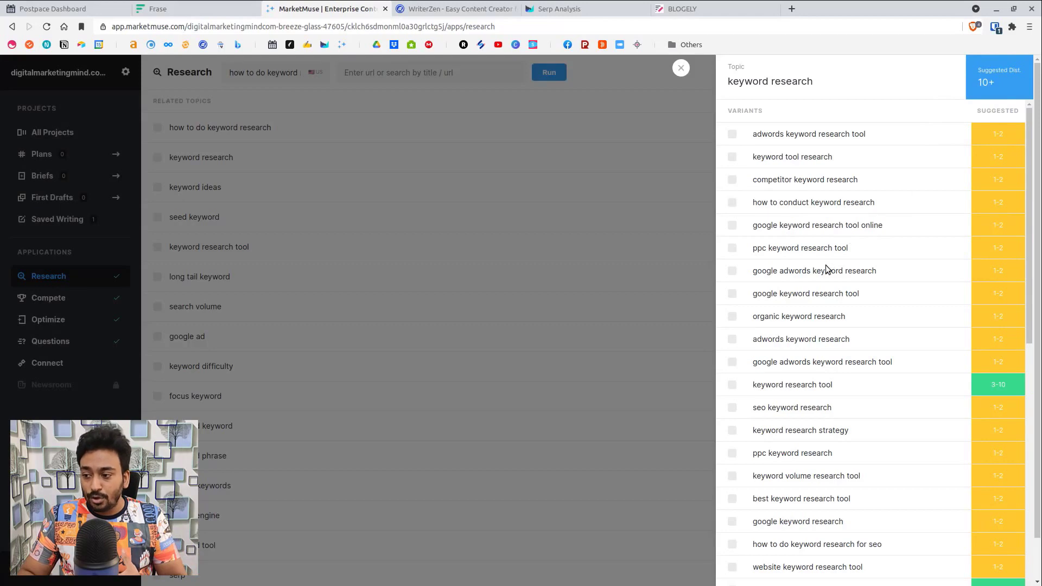
scroll(828, 326, "down", 8)
scroll(829, 331, "down", 3)
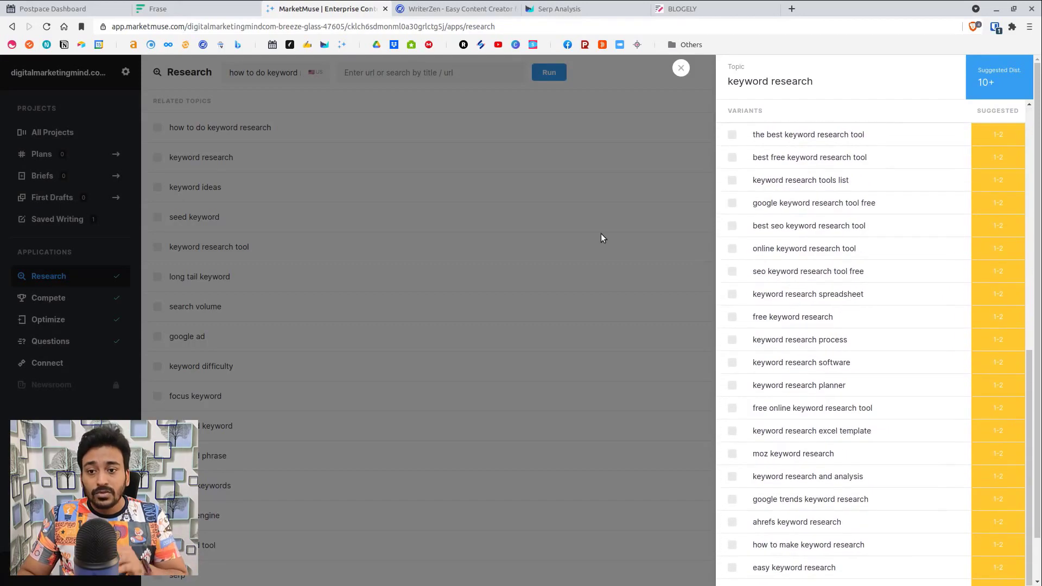
left_click(577, 217)
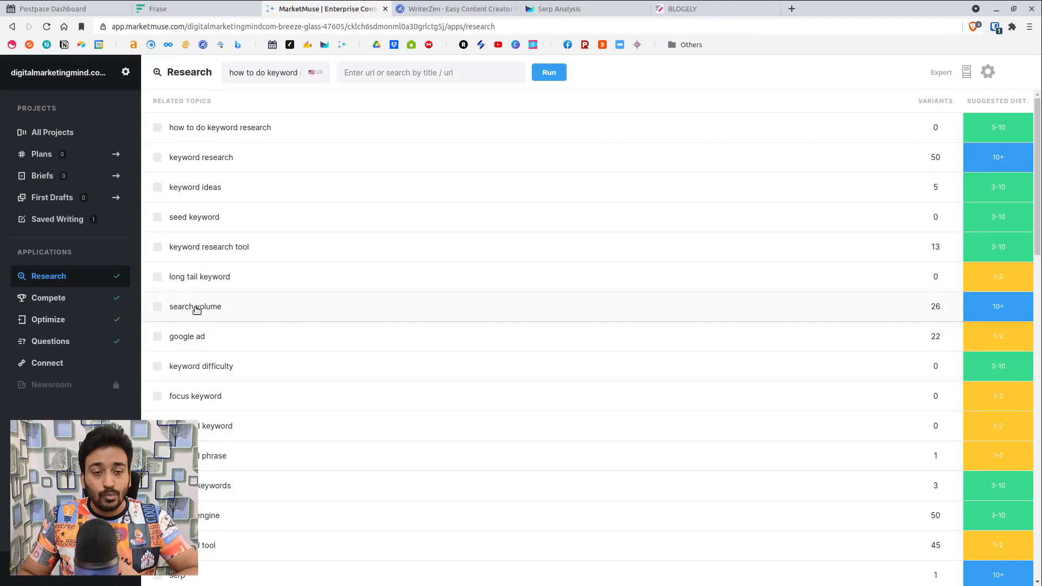
Step: Examine the variants of the related topic "search volume", and return to the list of related topics
left_click(776, 298)
scroll(818, 344, "down", 3)
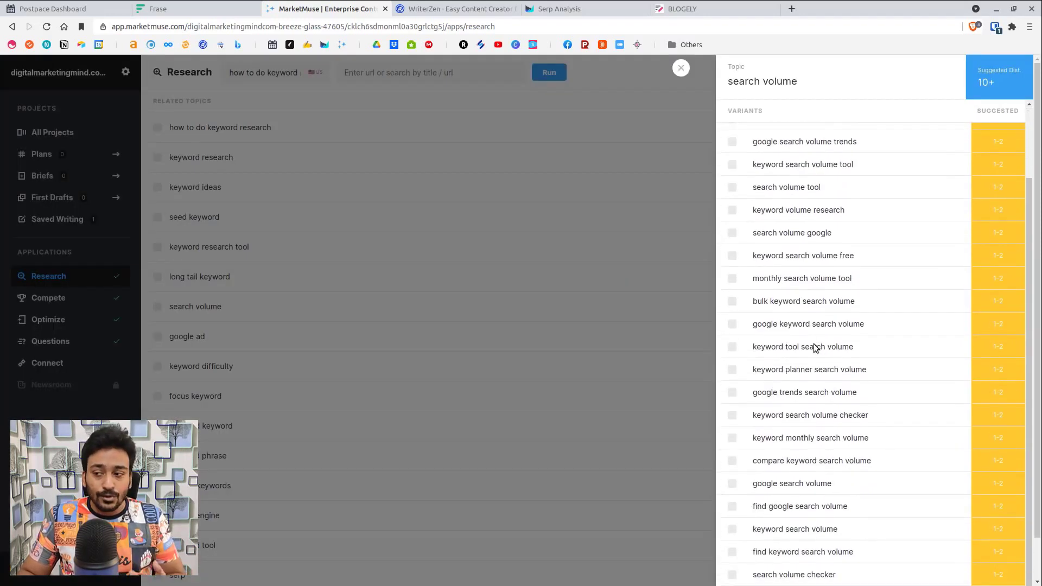
left_click(248, 286)
Step: Examine the Compete heatmap of related topics across the top 20 ranking pages for "how to do keyword research"
left_click(50, 300)
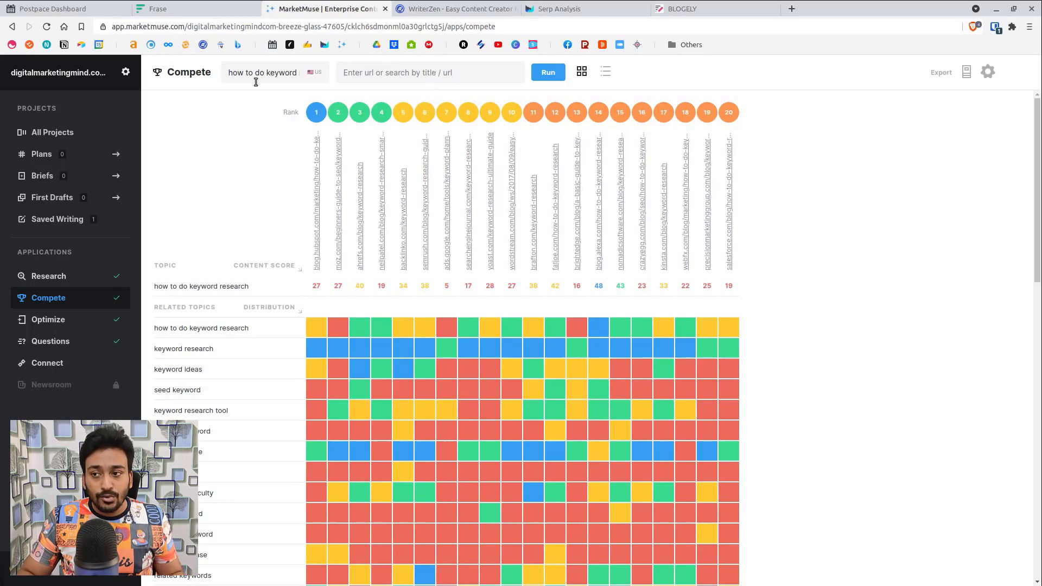
scroll(304, 218, "down", 1)
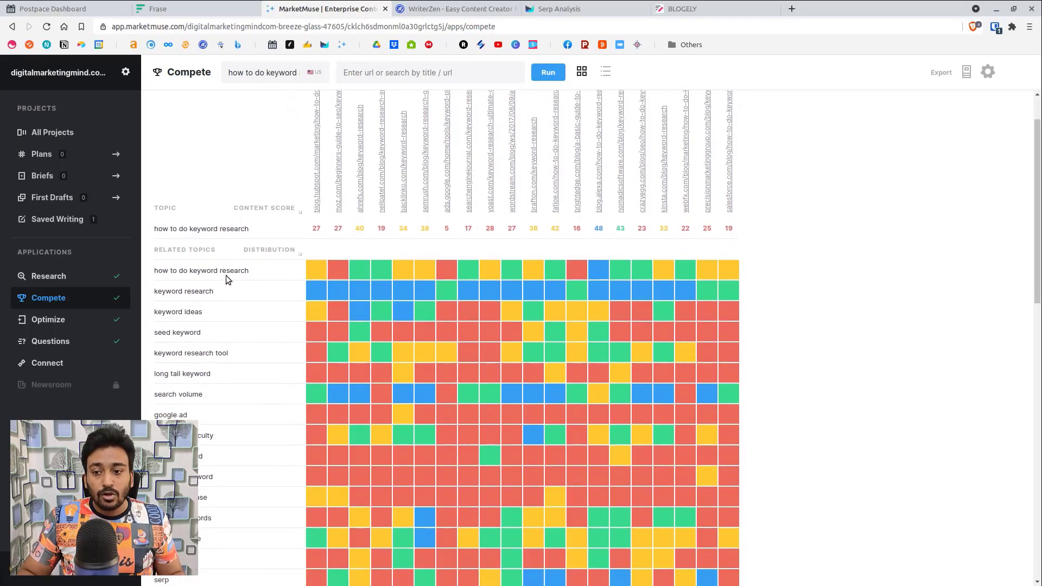
scroll(226, 275, "up", 1)
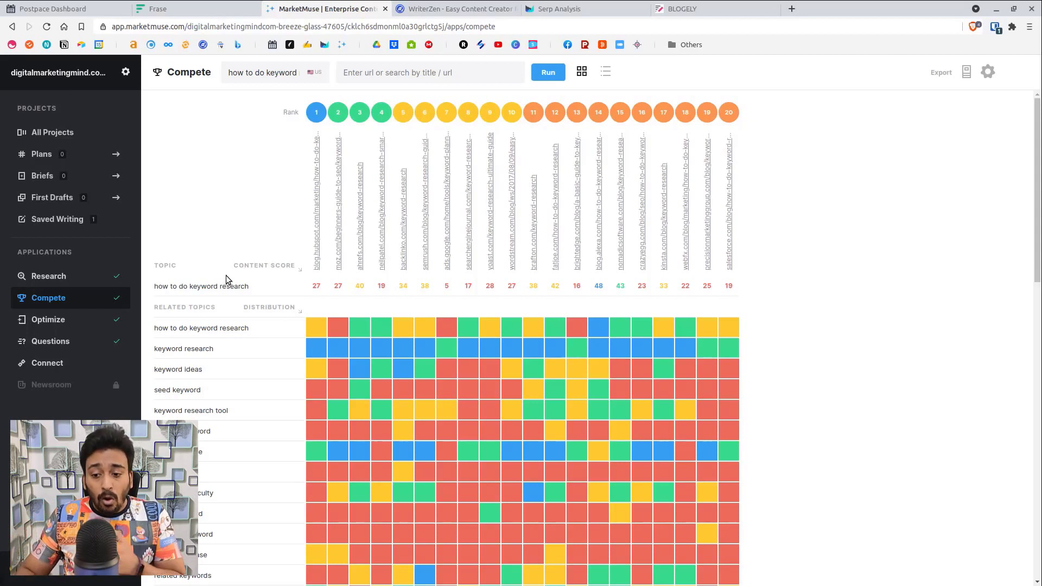
scroll(422, 545, "down", 1)
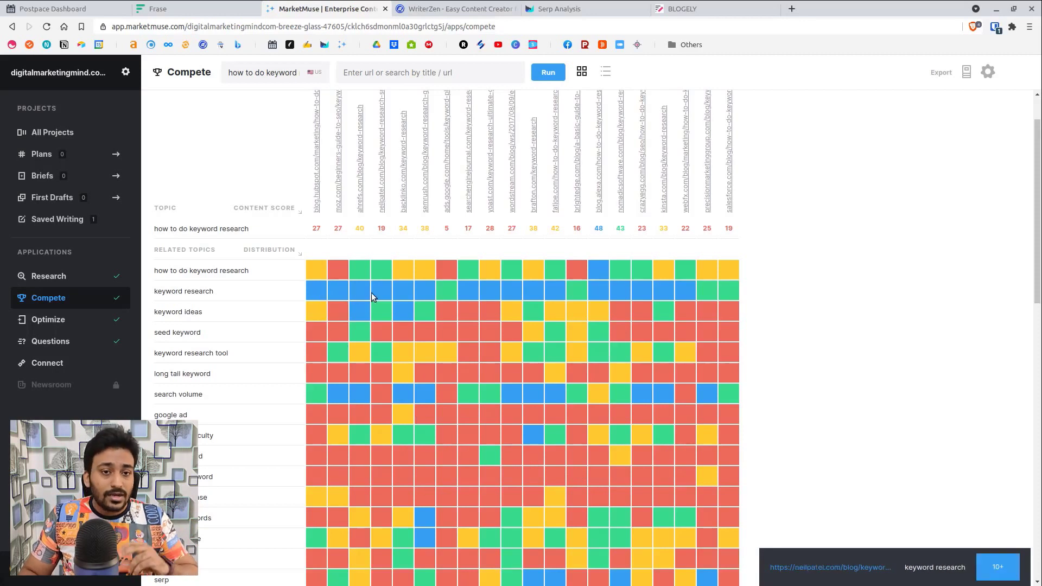
scroll(371, 292, "up", 1)
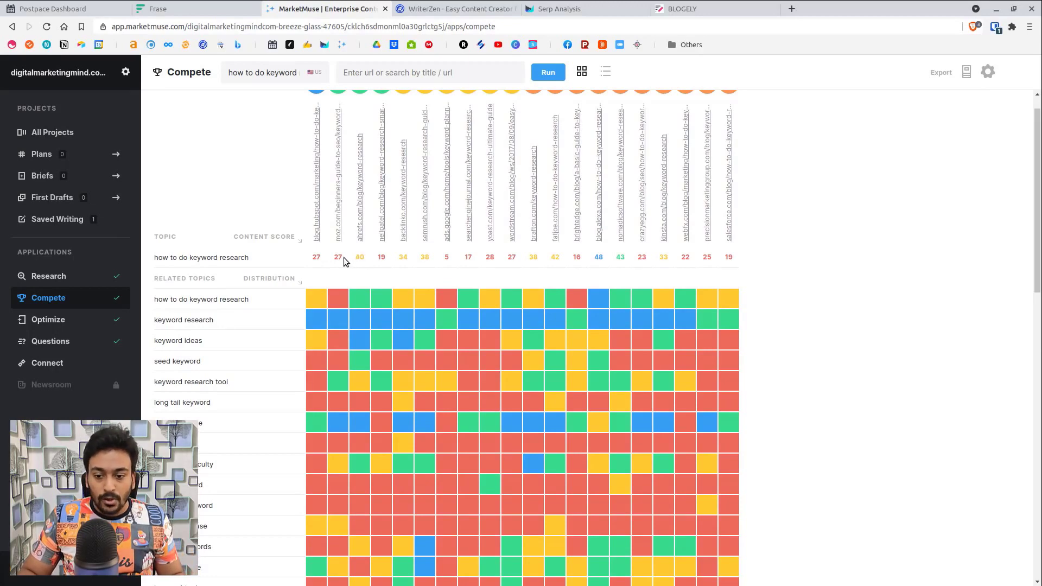
scroll(342, 261, "down", 9)
scroll(307, 322, "down", 6)
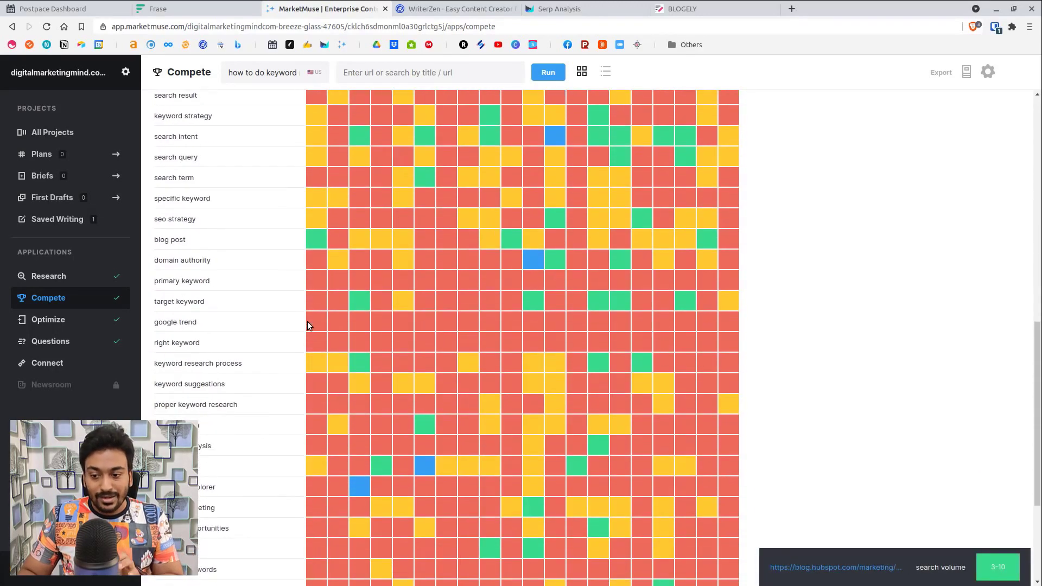
scroll(308, 321, "up", 15)
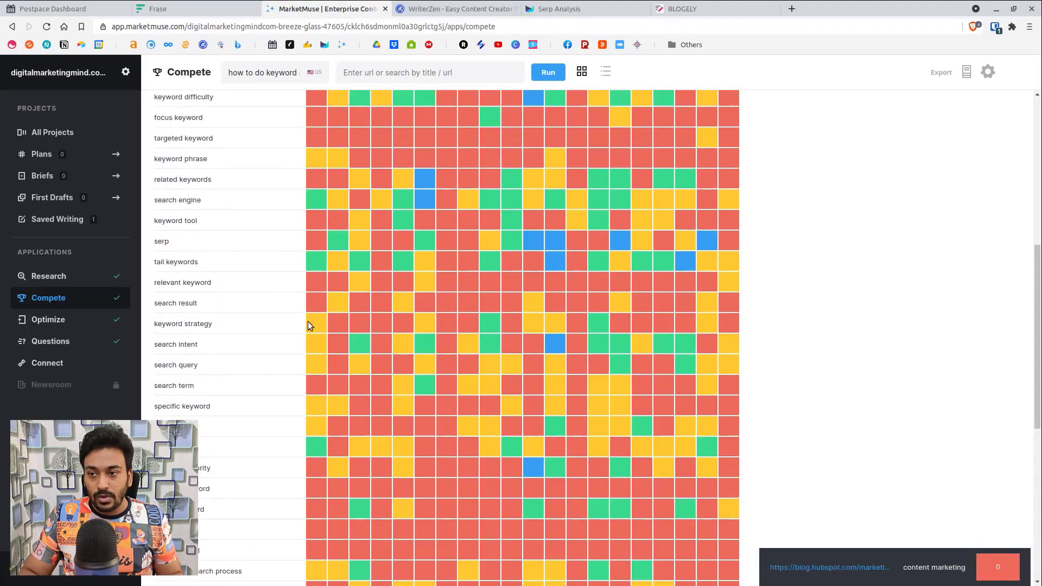
Step: Show the top ranking pages as a list and inspect the topic coverage of the first-ranked HubSpot page, then return to the list
left_click(605, 75)
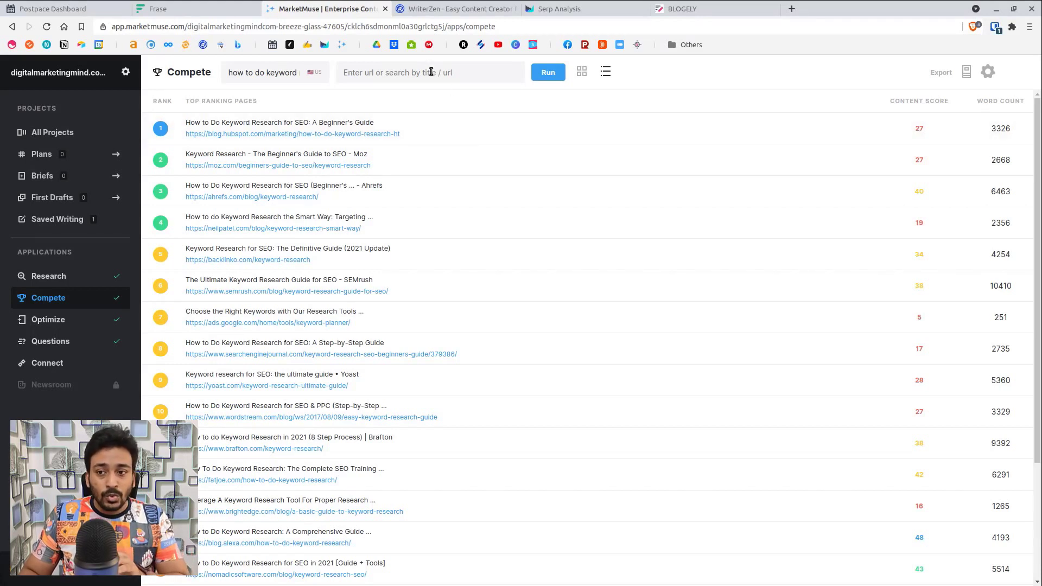
left_click(482, 136)
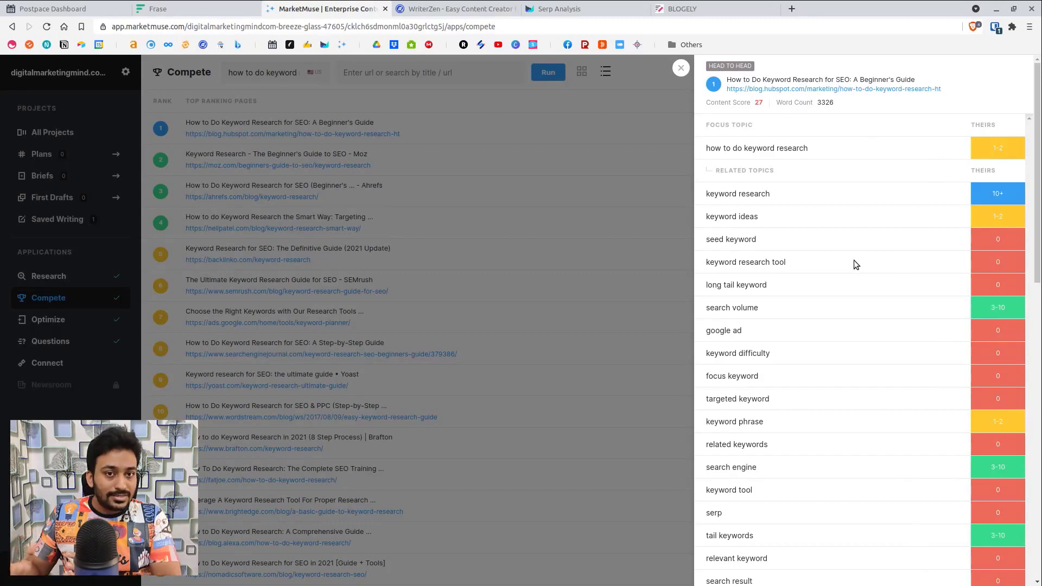
left_click(570, 104)
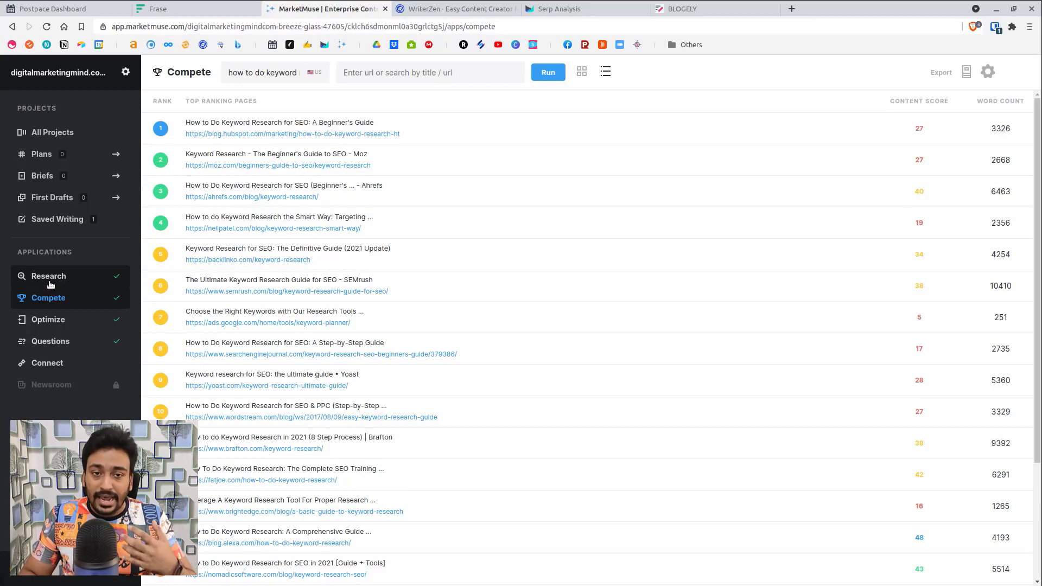
Step: Open the "cheapest domain registrar" article in Optimize and review its insights feed and researched topic distribution
left_click(71, 319)
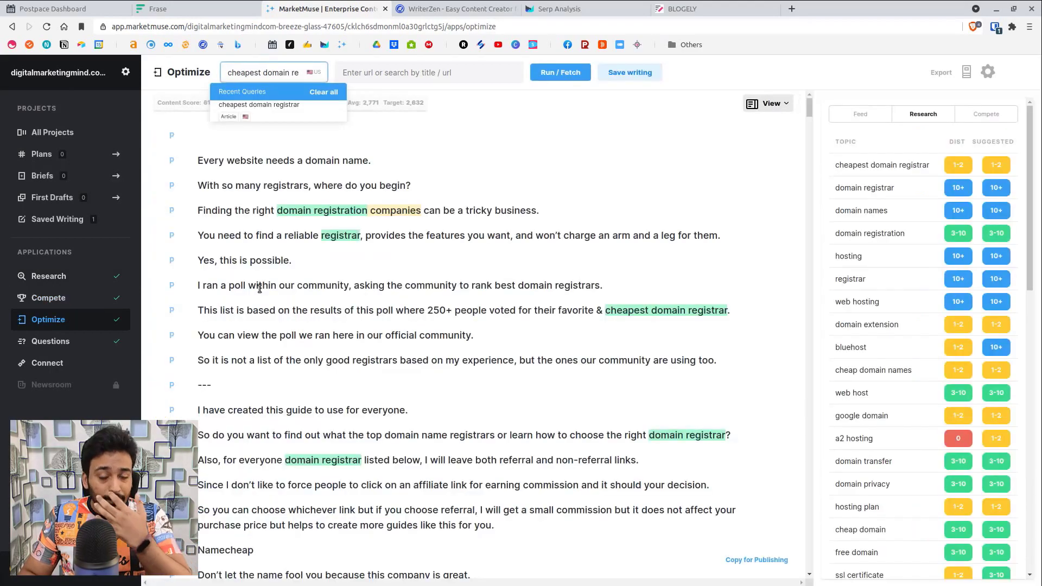
left_click(348, 257)
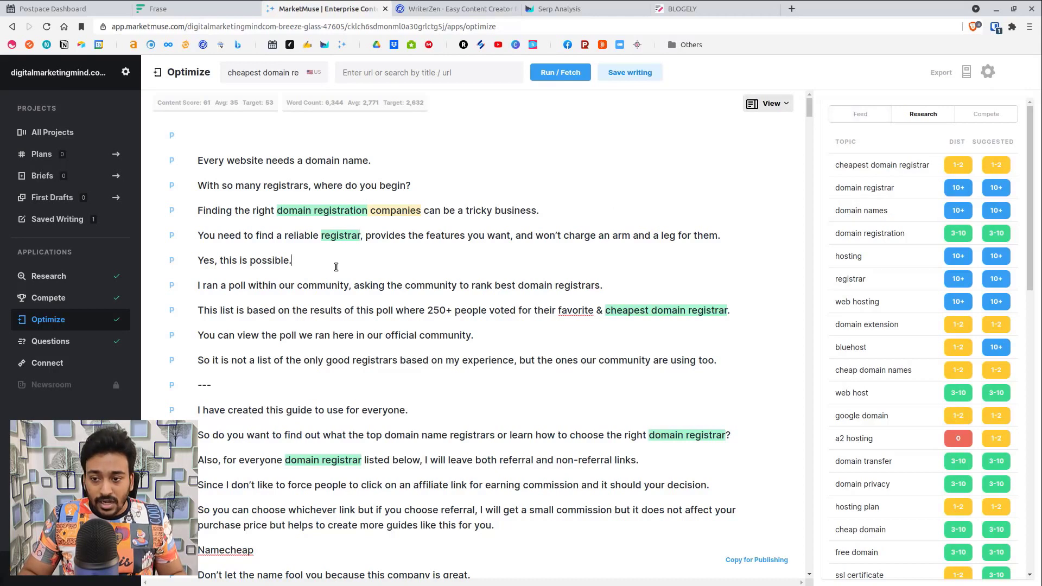
left_click(865, 112)
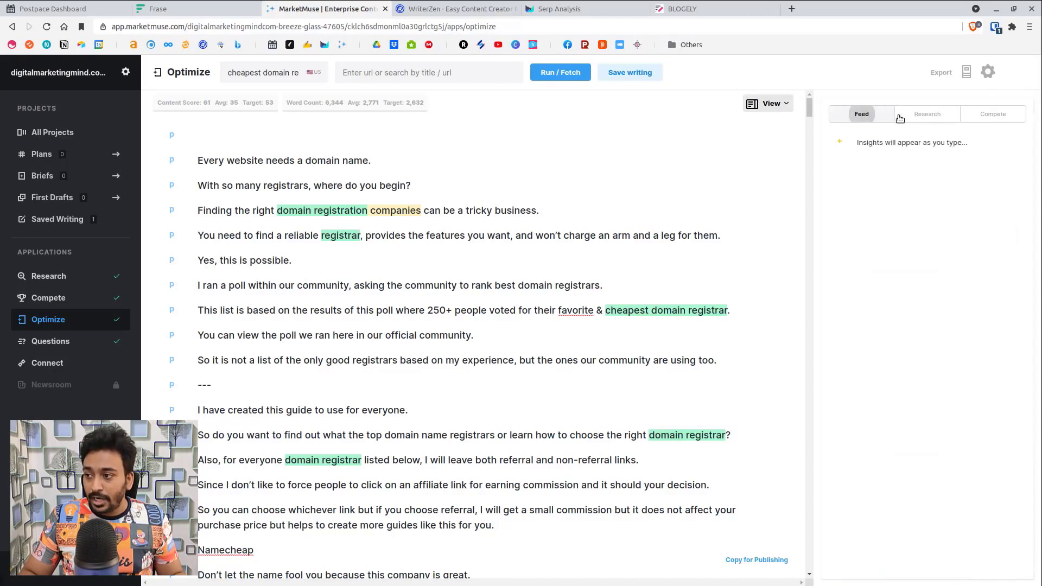
left_click(924, 117)
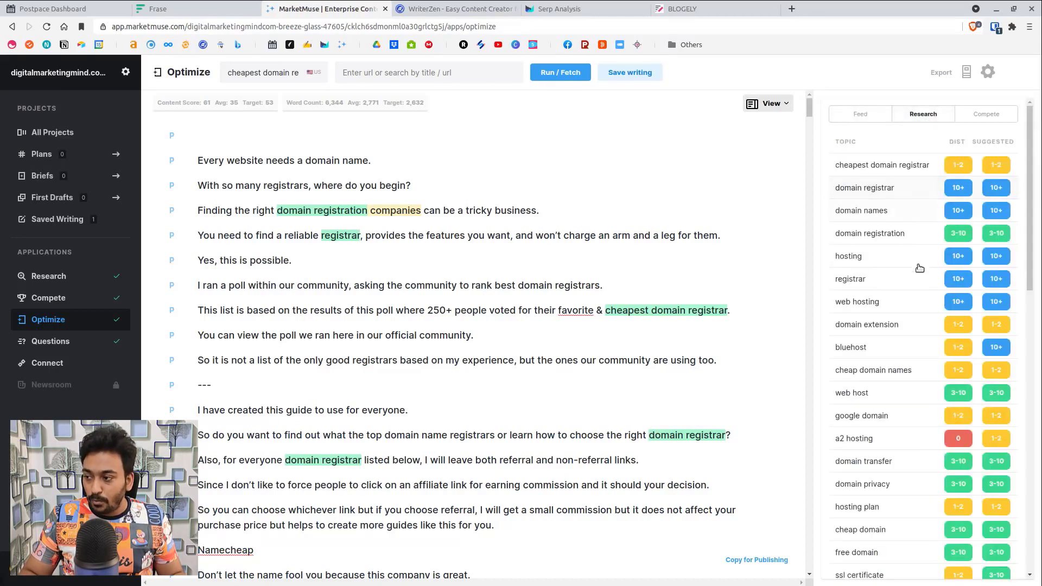
Step: Add the line "a2 hosting" below "Namecheap" in the article and display the competing top ranking pages beside it
scroll(321, 260, "down", 5)
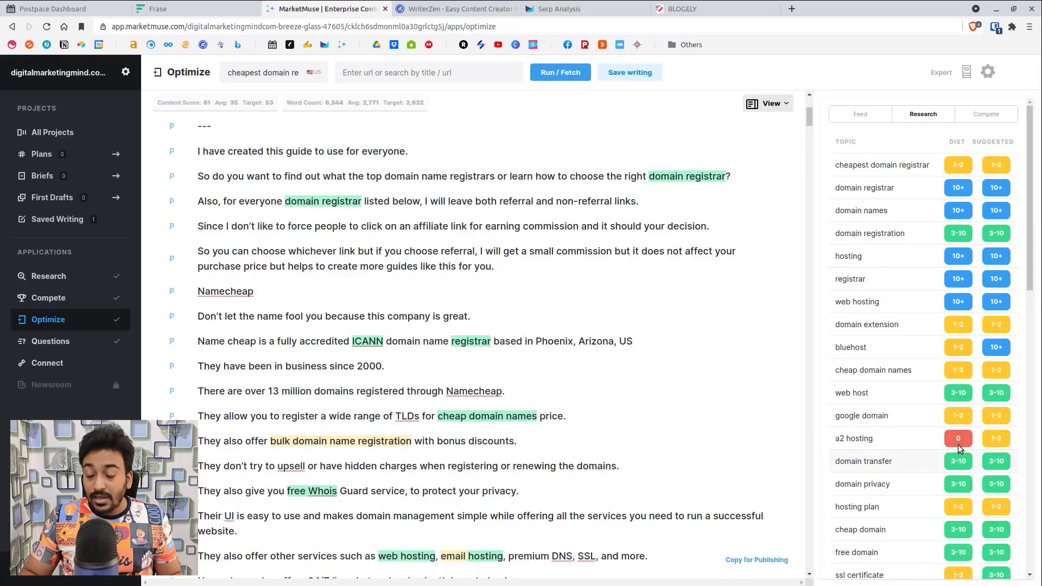
left_click(342, 293)
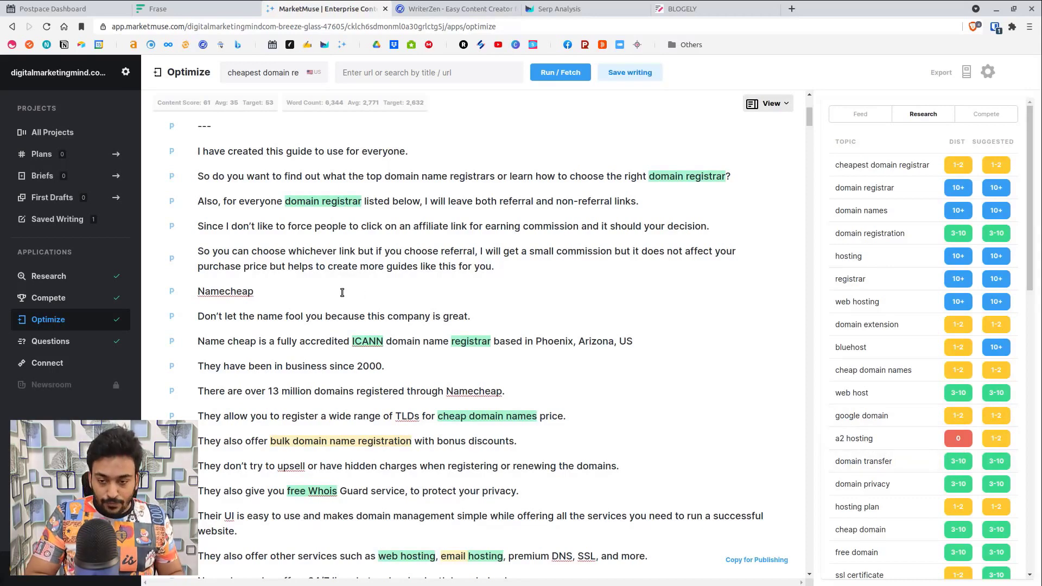
key("Return")
type("a2")
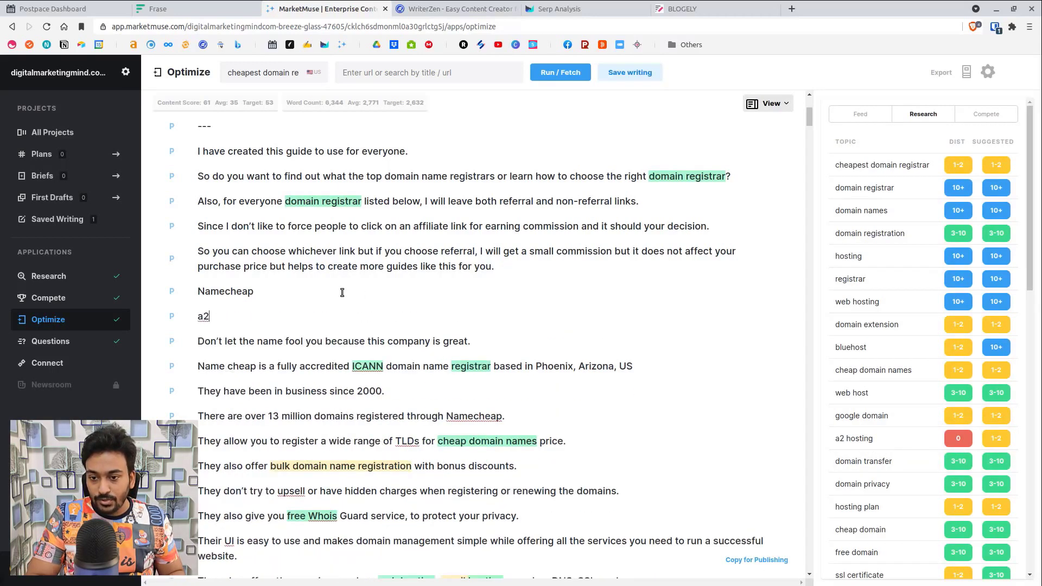
type("hosting")
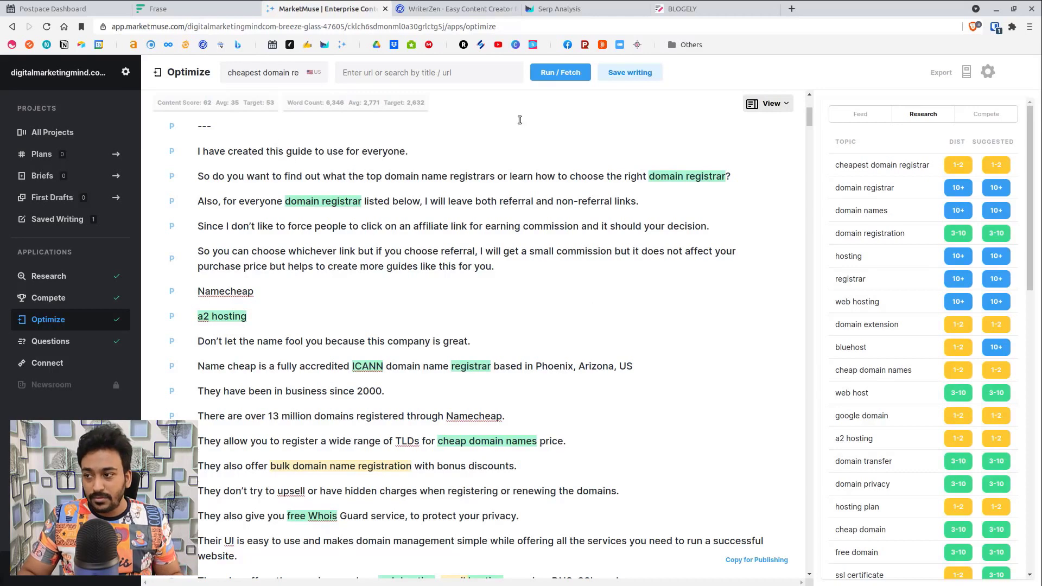
left_click(972, 116)
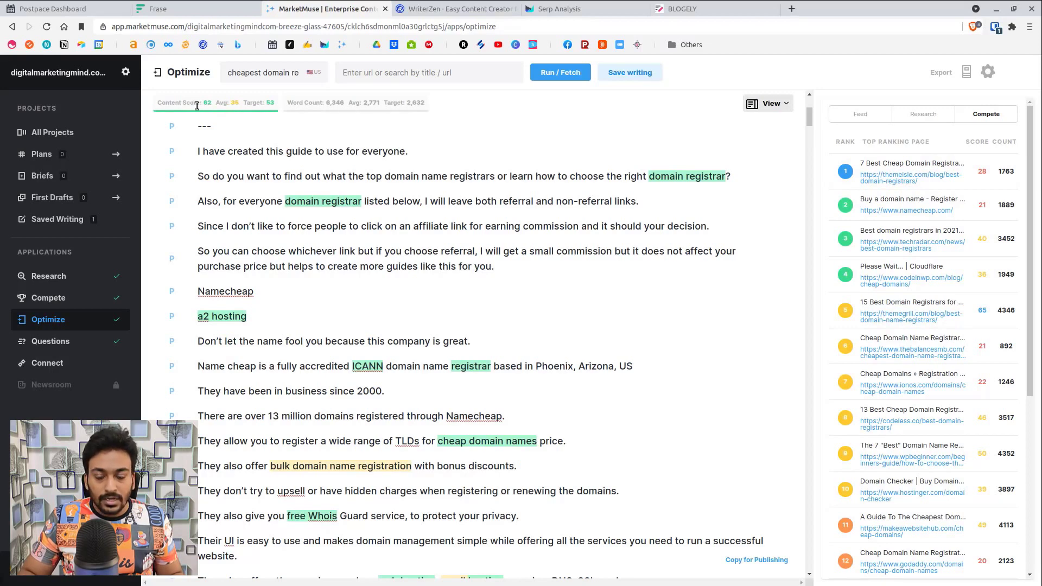
Step: Browse the whole list of questions for "how to do keyword research" and return to its beginning
left_click(64, 350)
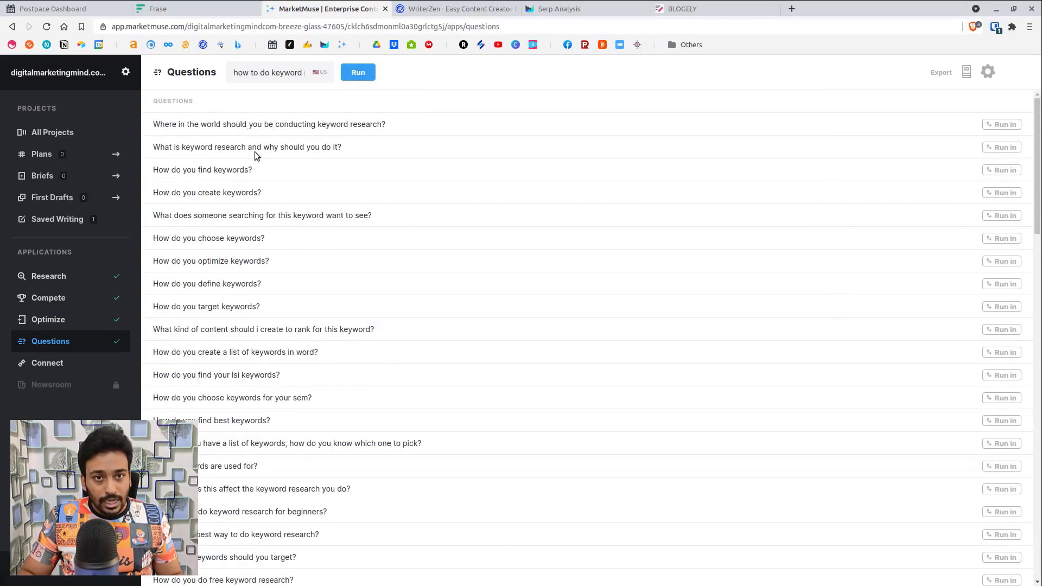
scroll(421, 238, "down", 15)
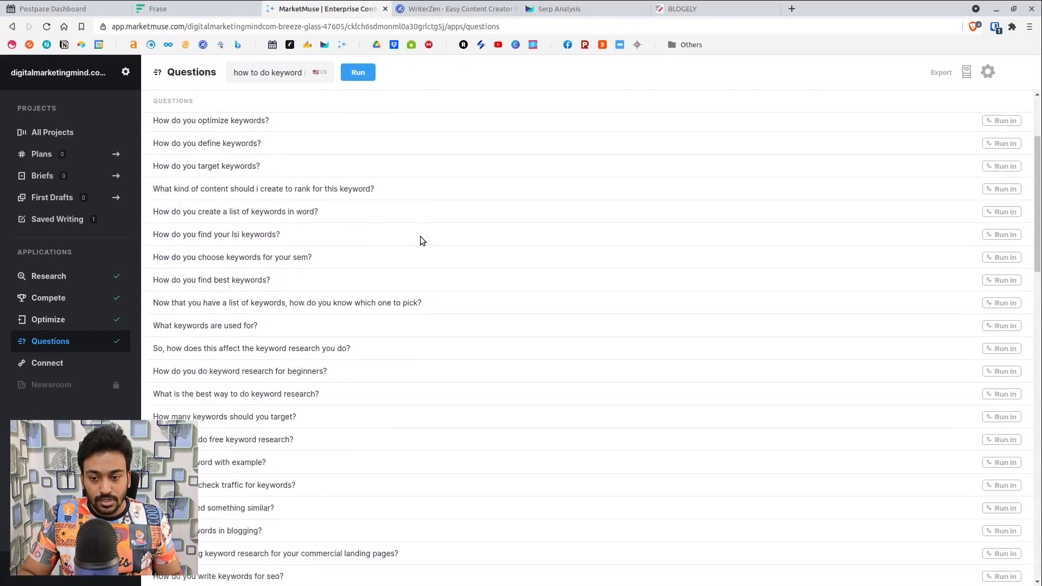
scroll(421, 239, "down", 10)
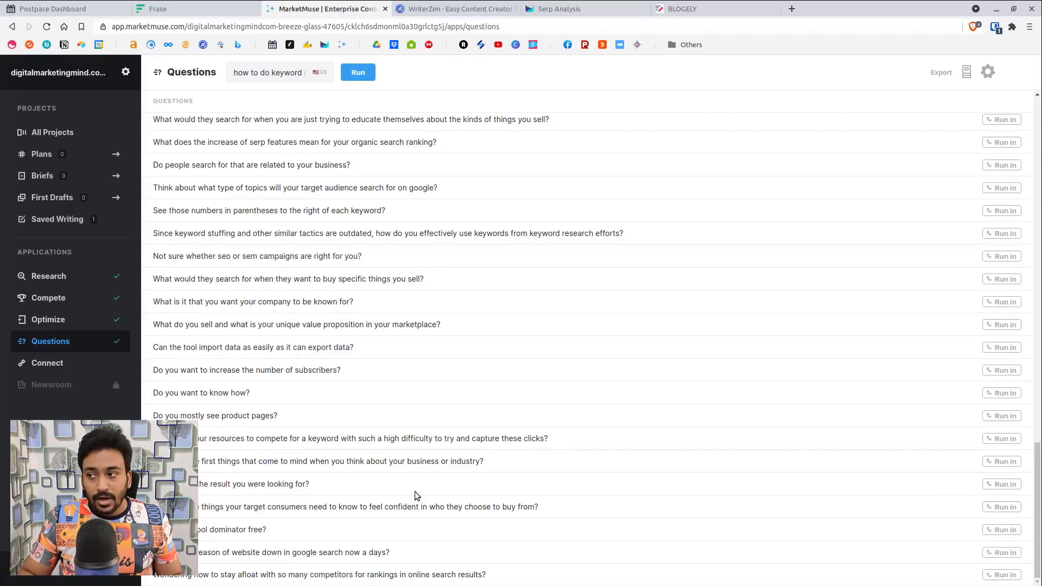
scroll(419, 483, "up", 5)
scroll(419, 484, "up", 15)
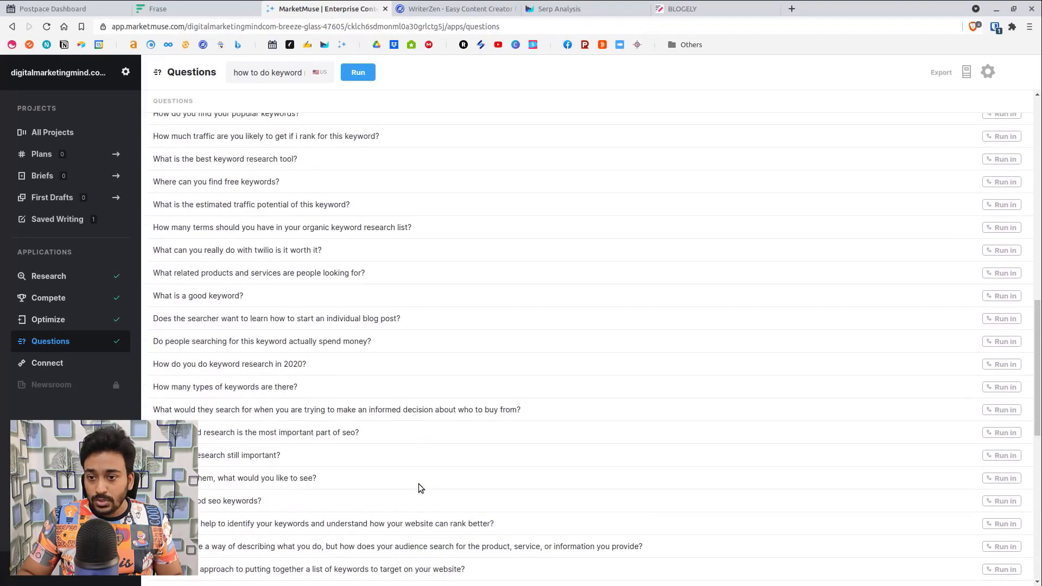
scroll(419, 484, "up", 3)
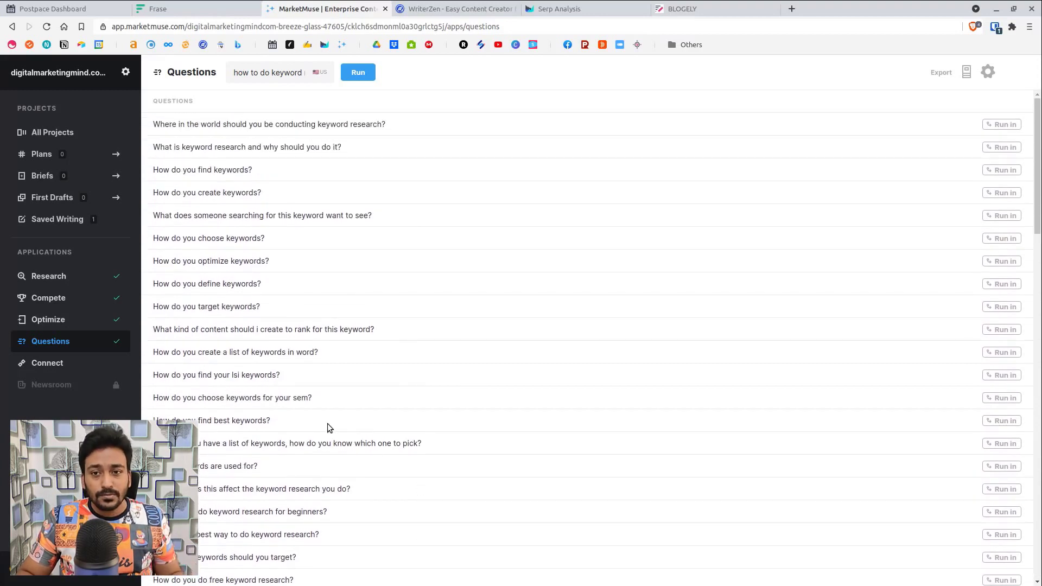
Step: Run the Connect analysis for the recent query "beginner seo tutorial"
left_click(47, 363)
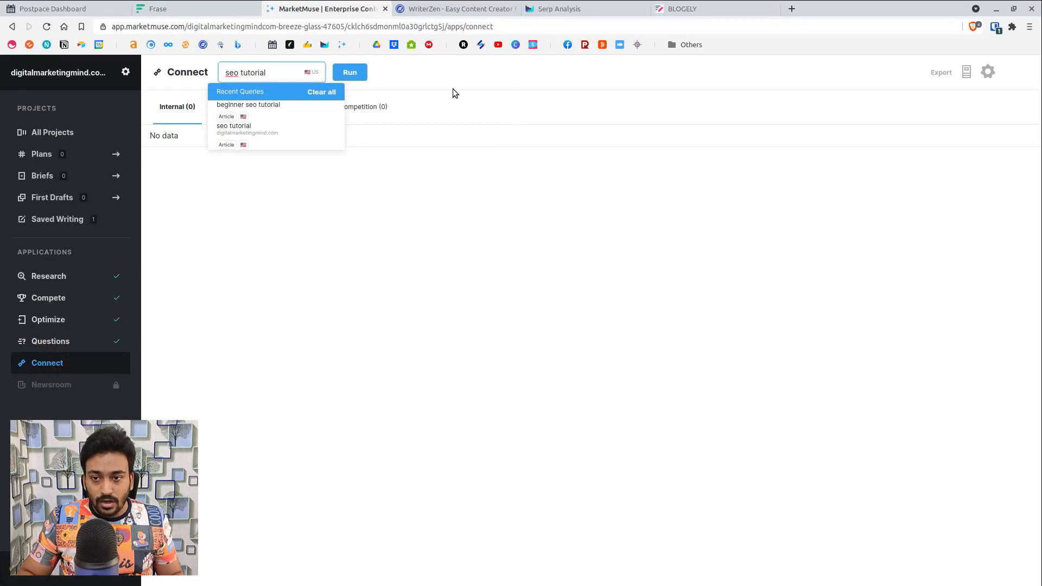
left_click(286, 110)
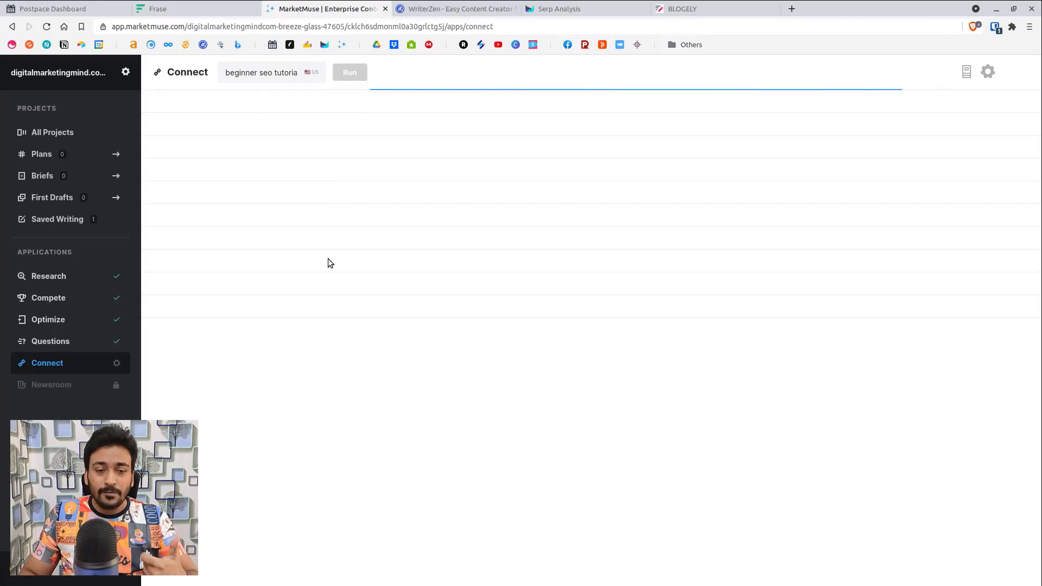
Step: Switch to WriterZen and open the finished Topic Discovery report for "web hosting" in a separate browser tab
left_click(434, 7)
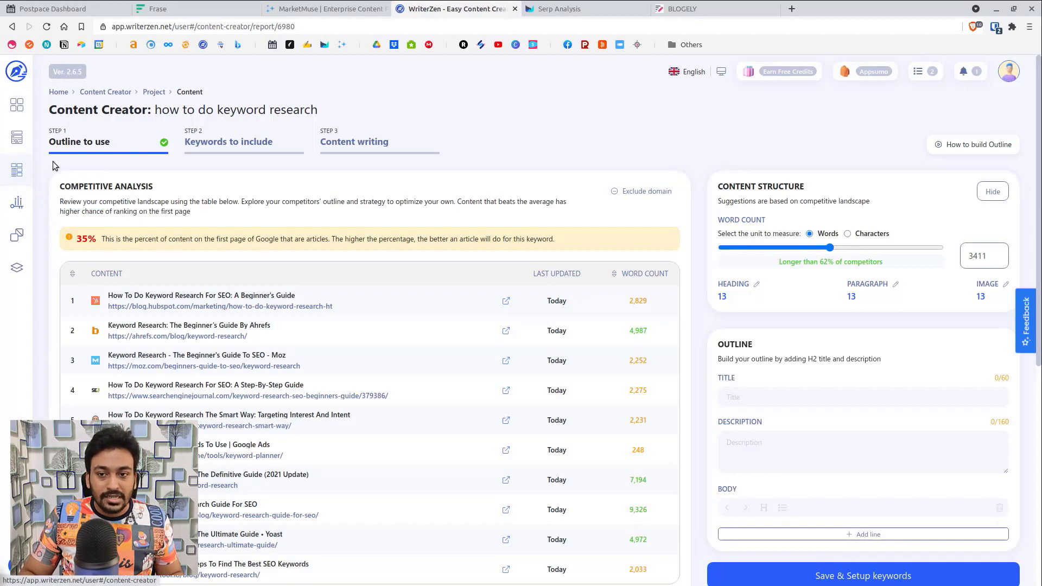
left_click_drag(159, 112, 315, 110)
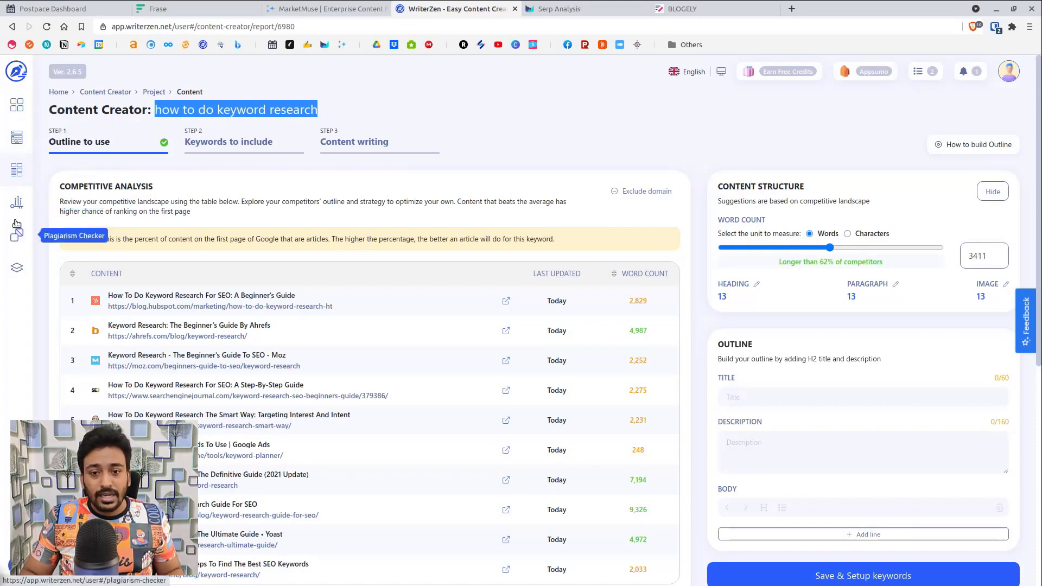
right_click(17, 137)
left_click(54, 146)
right_click(240, 113)
left_click(257, 122)
left_click(564, 7)
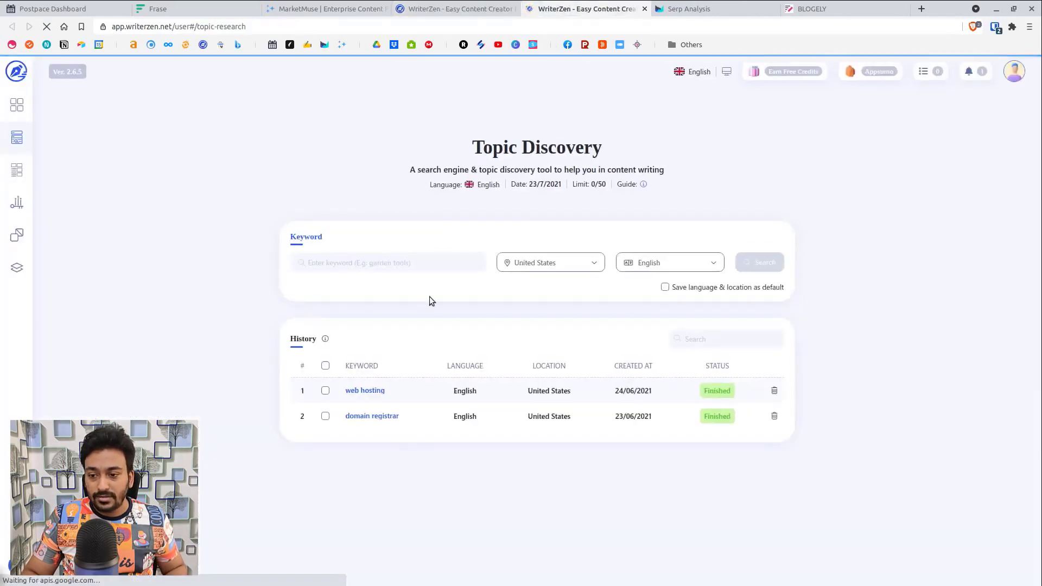
left_click(365, 391)
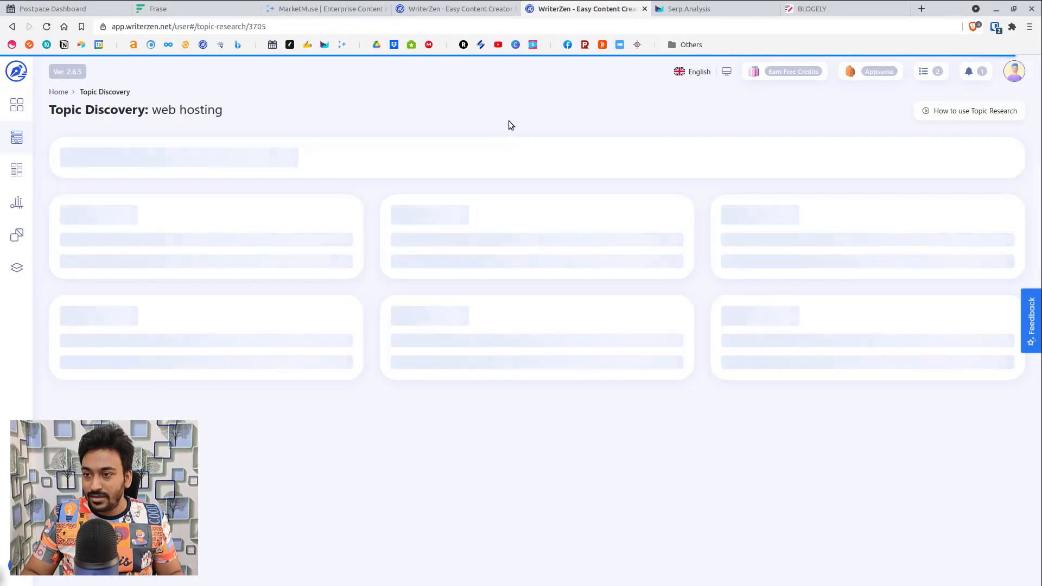
Step: Return to the Content Creator report for "how to do keyword research" and expand its competitive analysis to all competitors
left_click(477, 9)
left_click(592, 8)
left_click(468, 9)
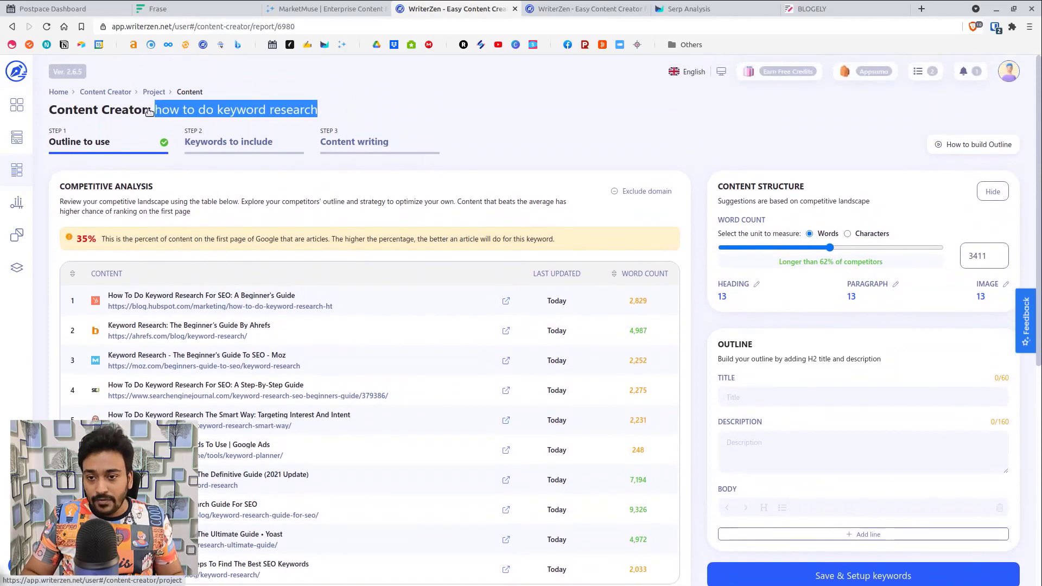
scroll(312, 151, "down", 1)
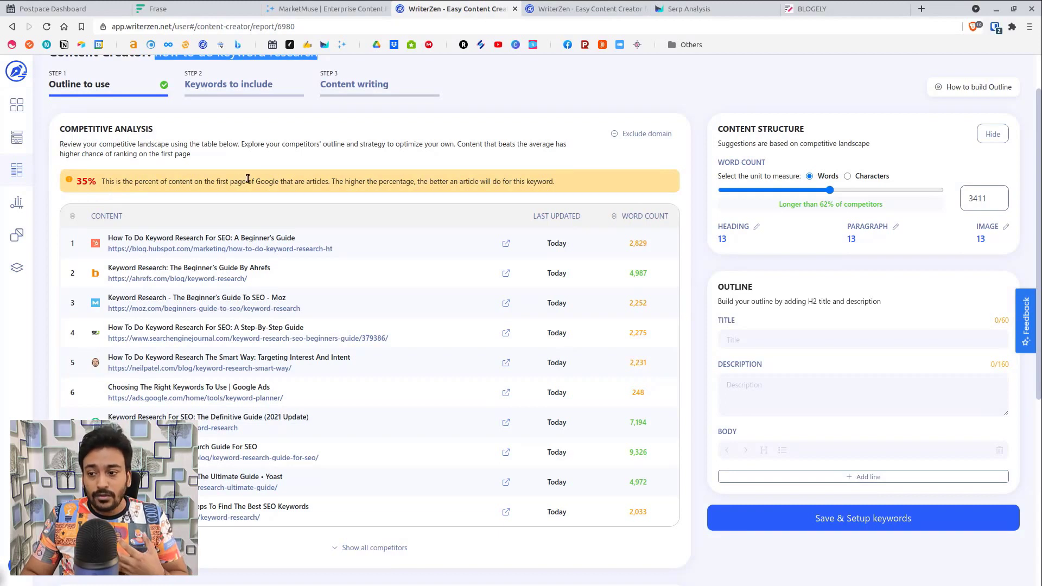
scroll(243, 179, "up", 1)
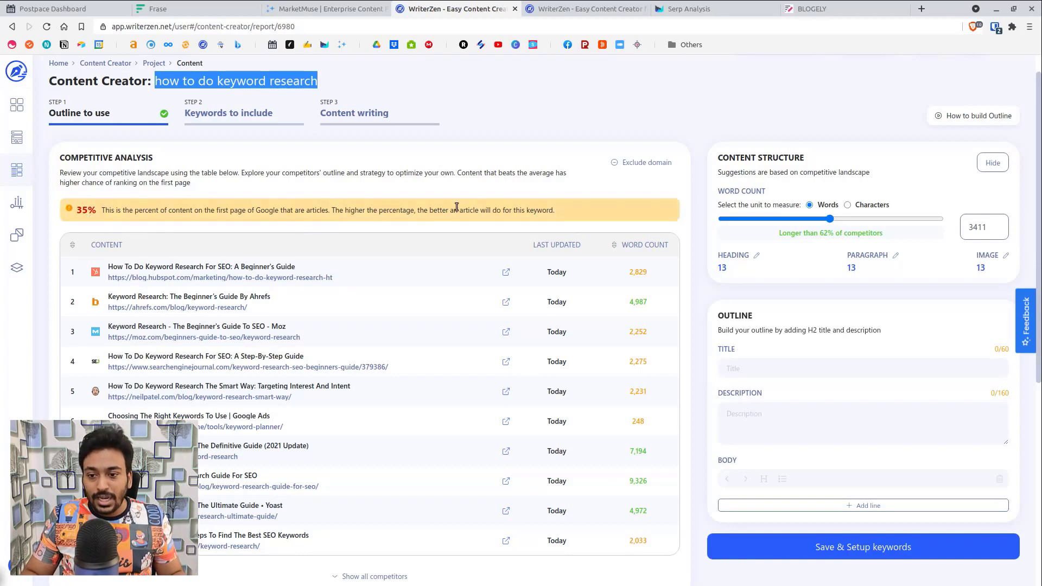
scroll(457, 207, "down", 1)
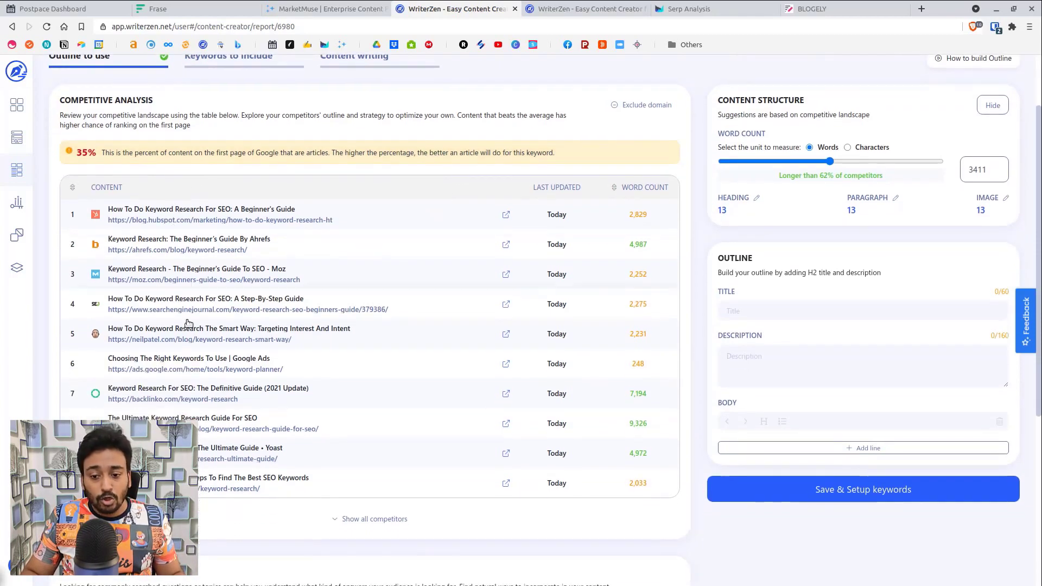
left_click(356, 520)
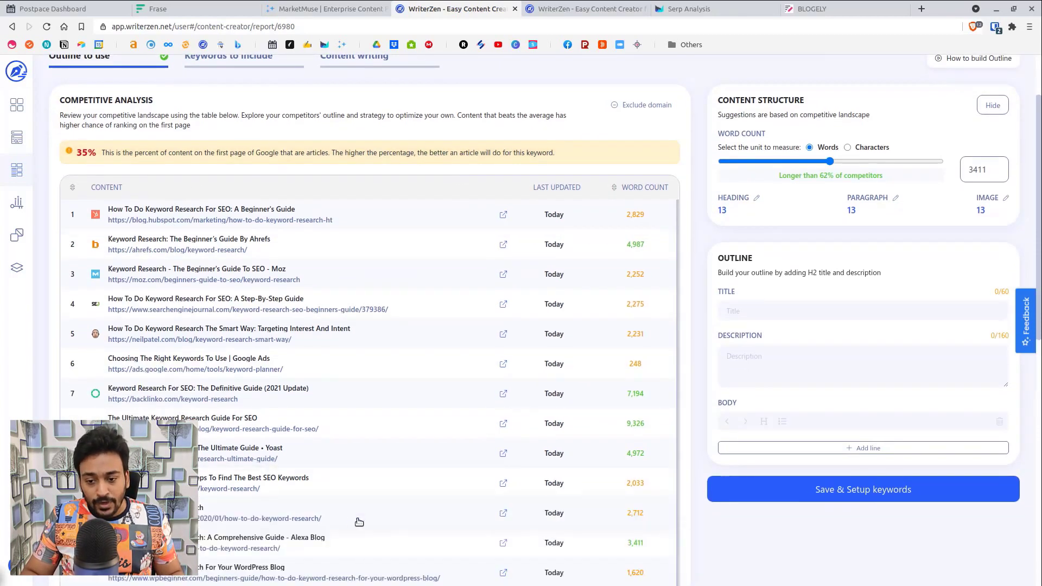
Step: Limit the competitive analysis to first-page competitors, and expand it to all competitors again
scroll(345, 524, "down", 5)
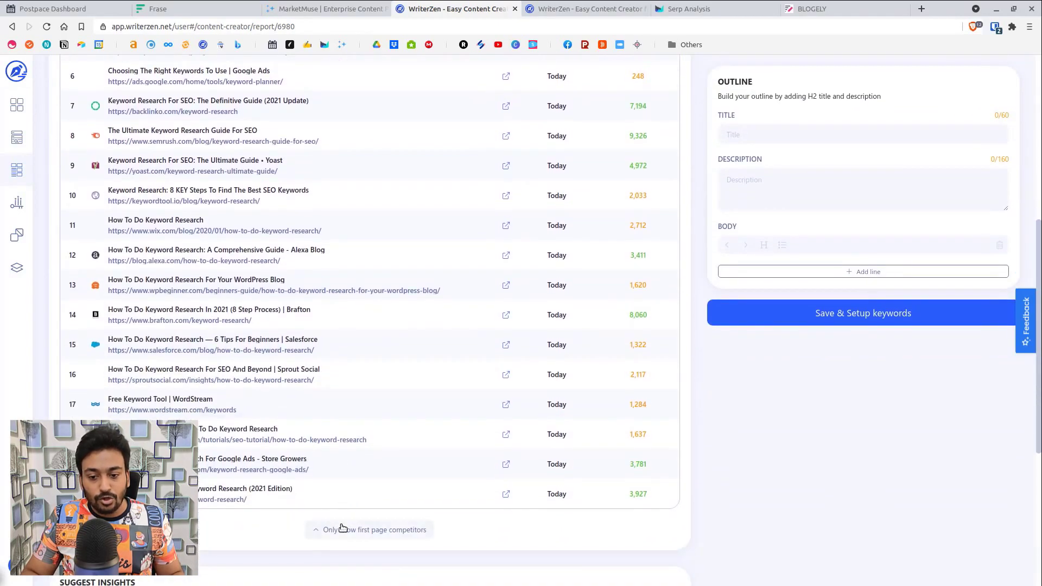
left_click(342, 528)
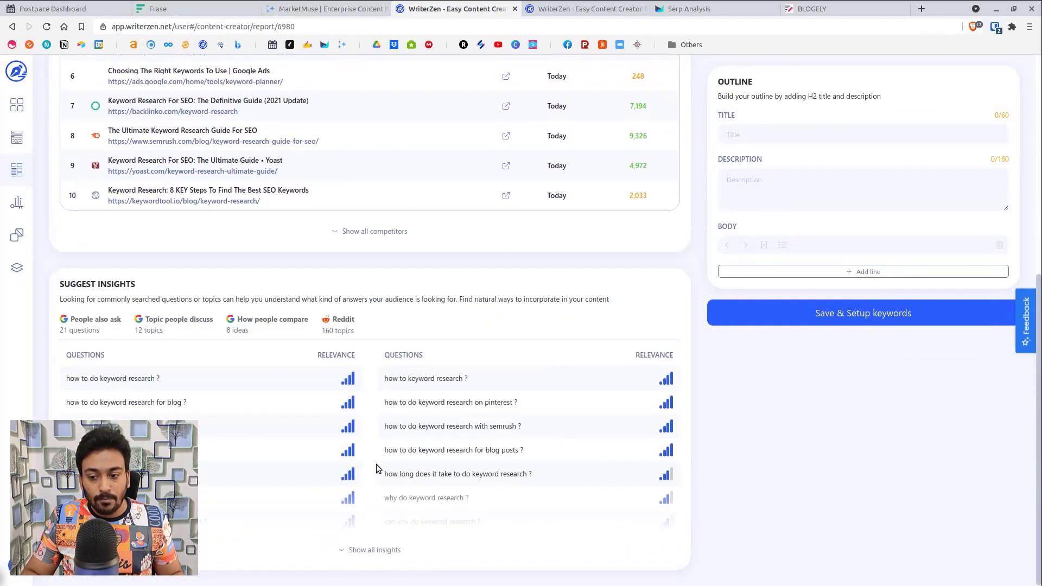
left_click(383, 231)
scroll(388, 346, "up", 8)
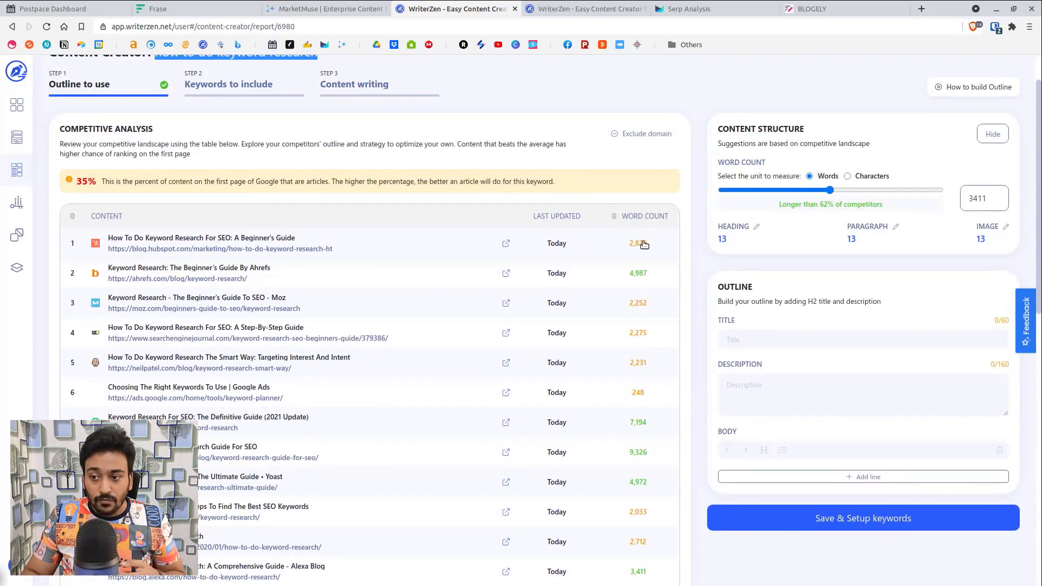
Step: From the HubSpot article's outline, use its title as the outline title and add the H3 "The HubSpot CRM Platform" to the body
left_click(358, 250)
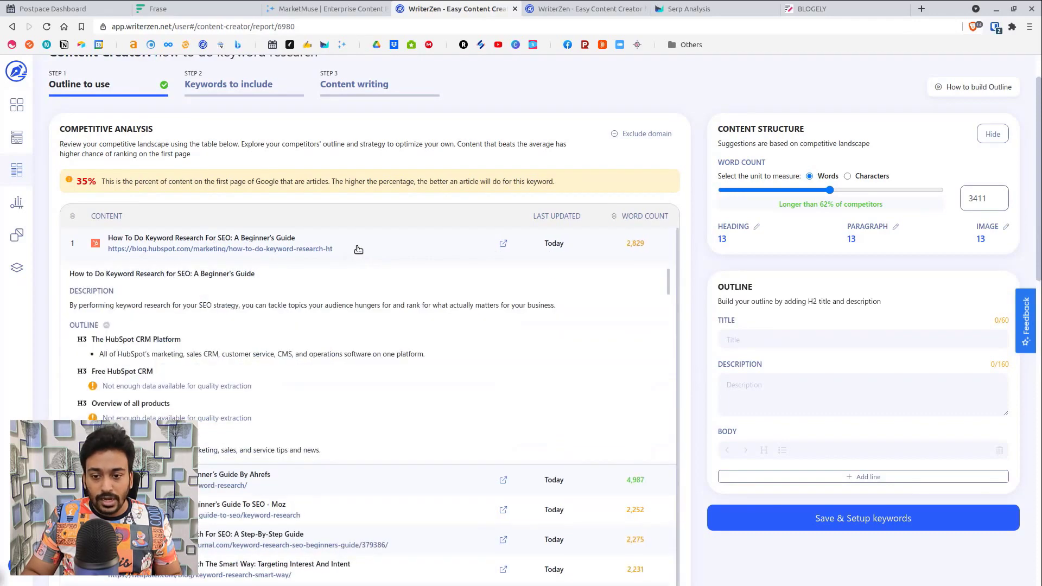
scroll(357, 250, "down", 1)
scroll(288, 257, "up", 1)
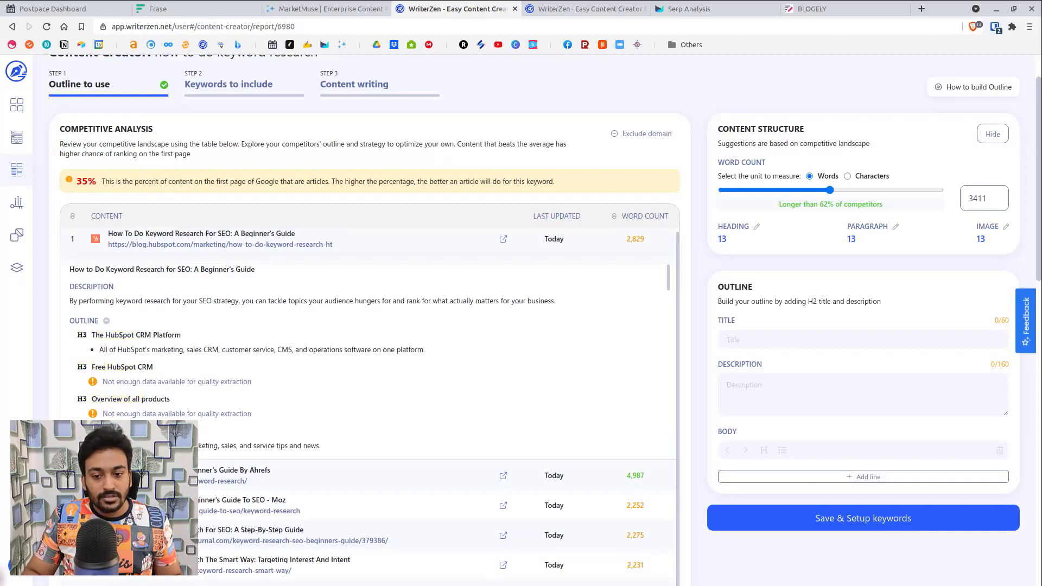
left_click(163, 270)
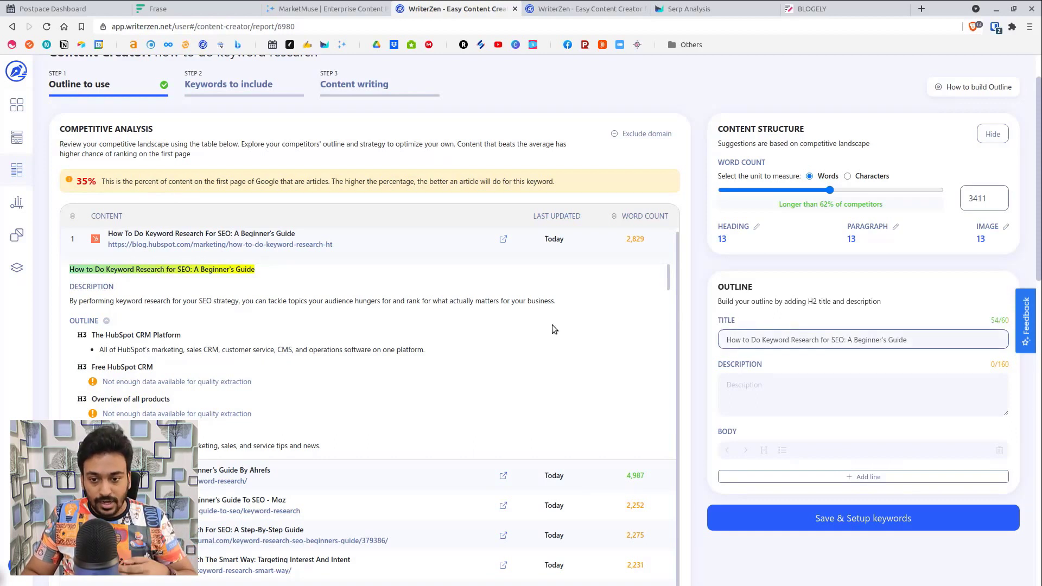
left_click(135, 336)
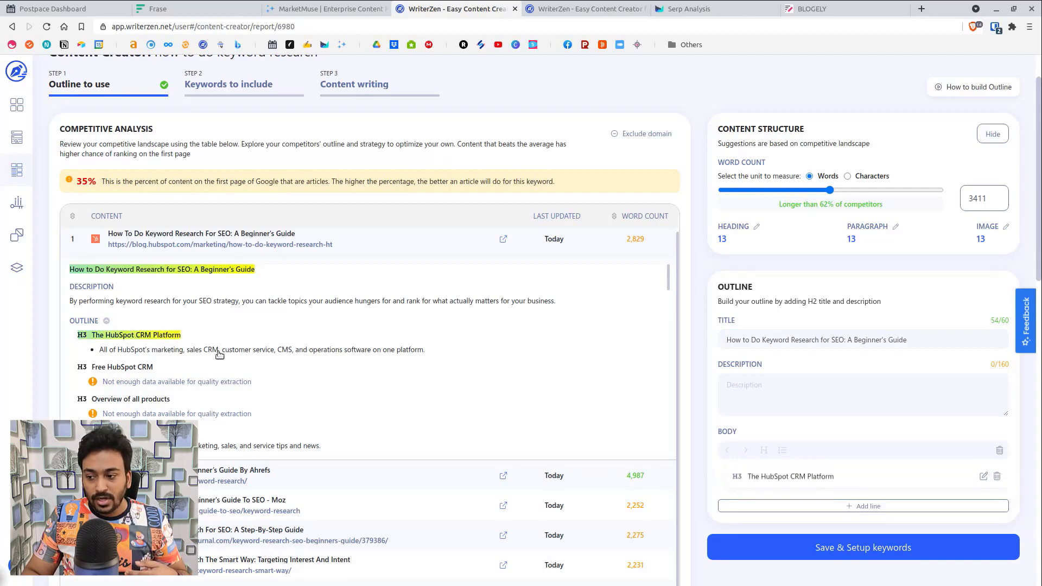
Step: From the Ahrefs article's outline, set the title to "Keyword research basics" and add the H3 "What is keyword research?" to the body
scroll(239, 370, "down", 2)
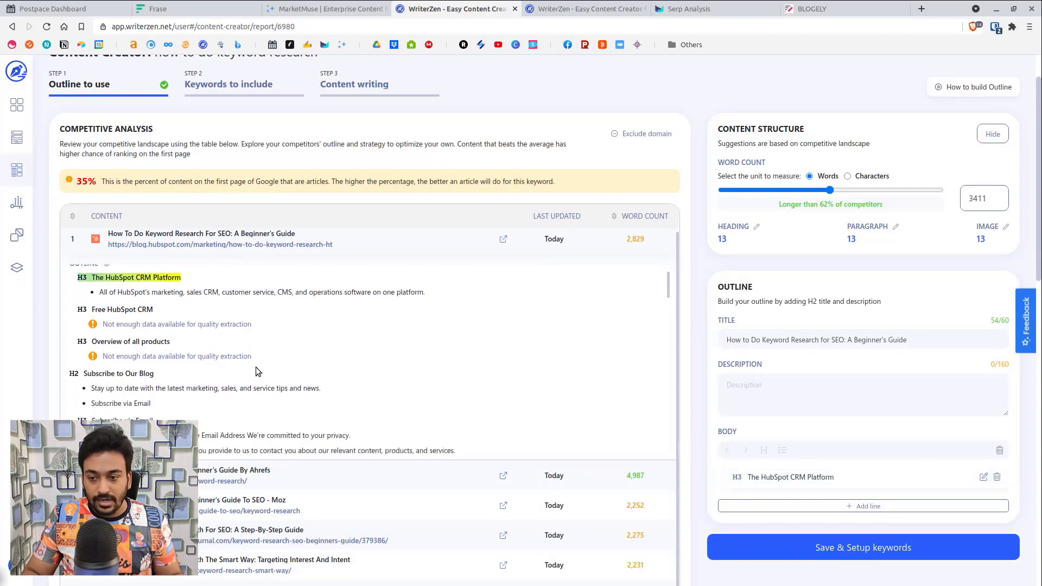
left_click(425, 480)
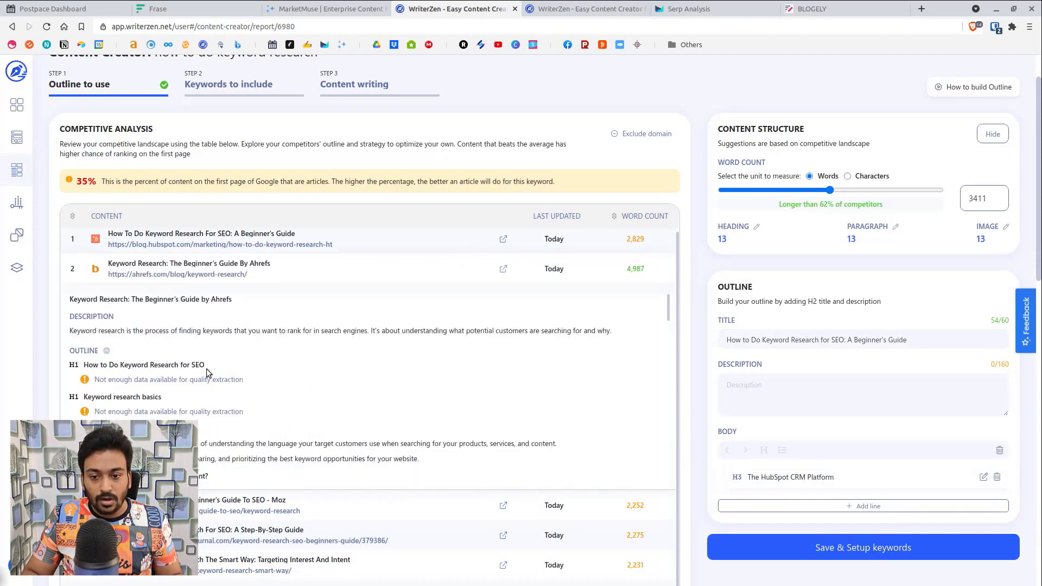
left_click(127, 399)
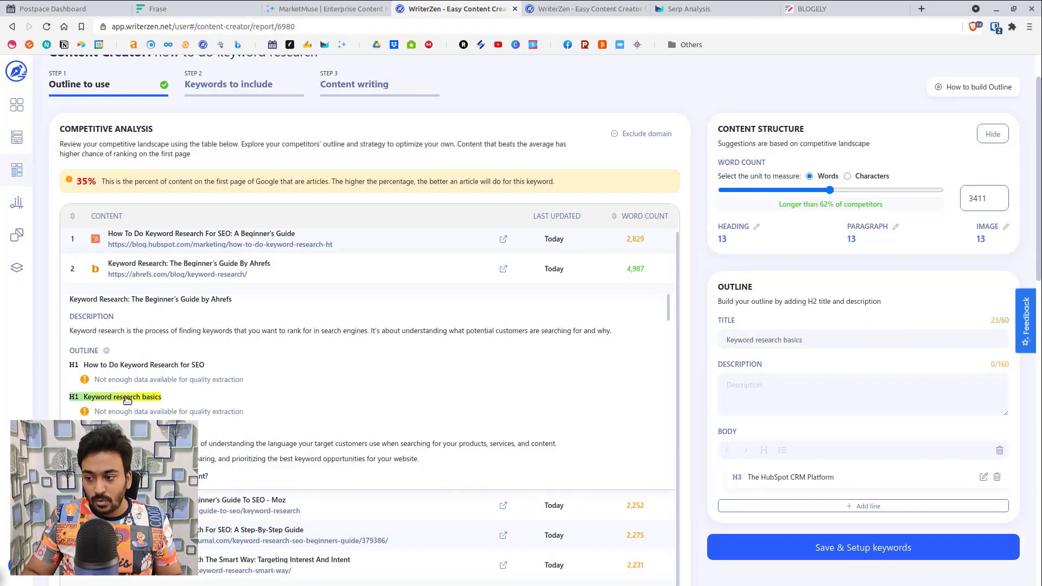
scroll(275, 400, "down", 3)
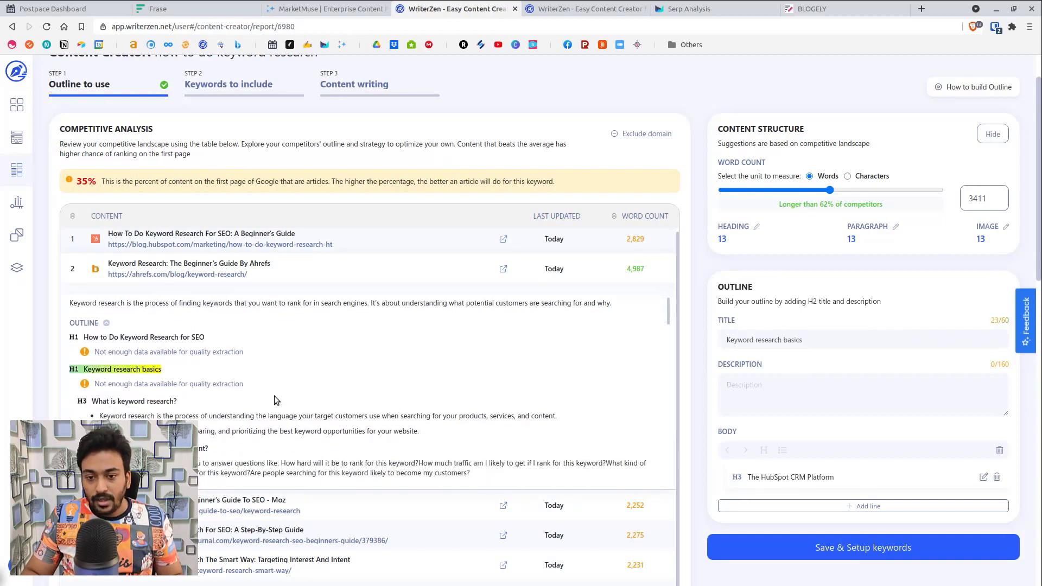
left_click(729, 341)
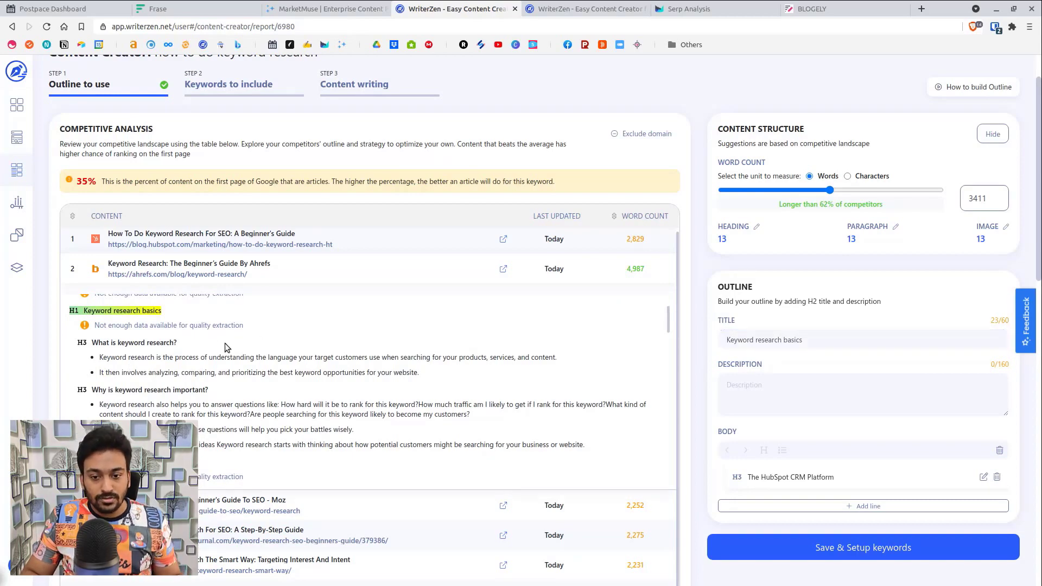
left_click(136, 346)
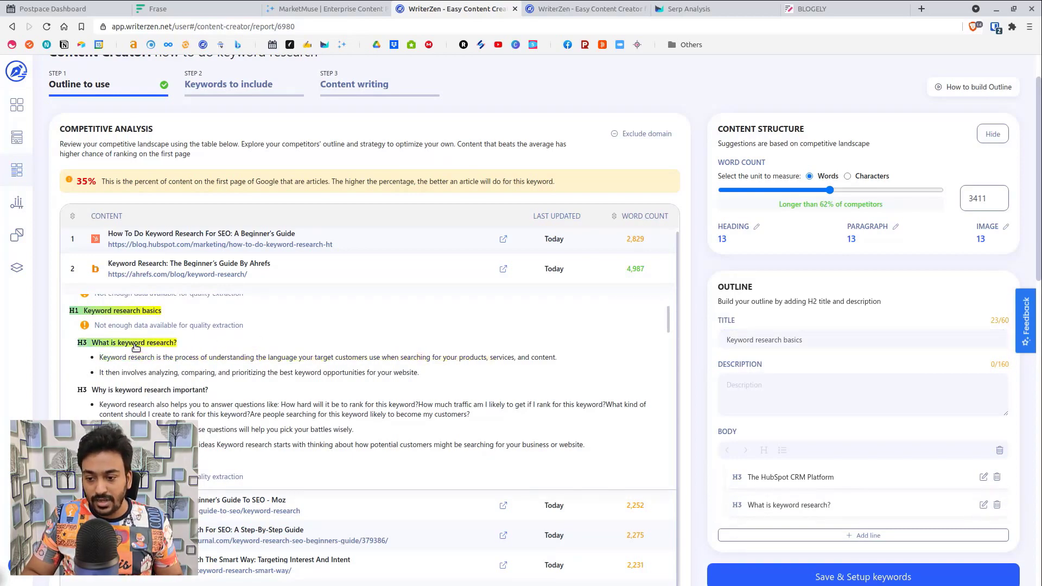
Step: Add the Moz article's H2 headings "Before keyword research, ask questions" and "Getting strategic with search volume" to the outline body
scroll(303, 377, "down", 3)
left_click(332, 500)
scroll(418, 391, "down", 1)
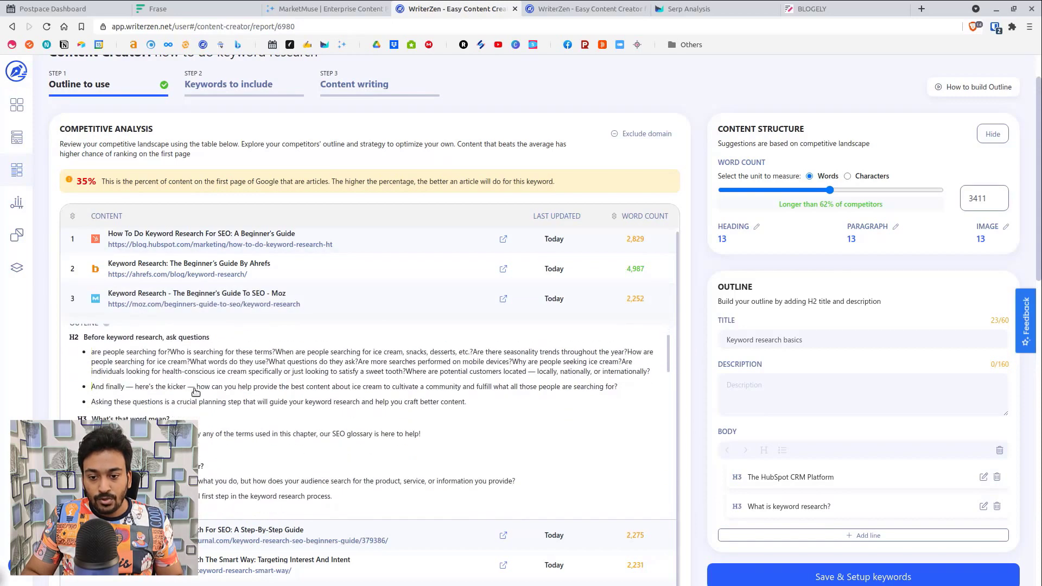
left_click(173, 337)
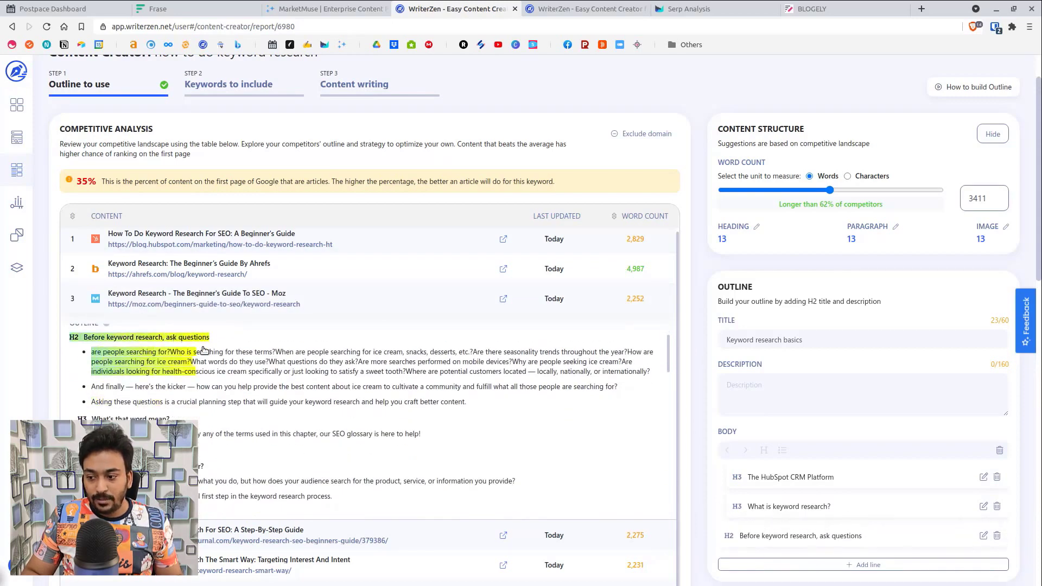
scroll(328, 400, "down", 5)
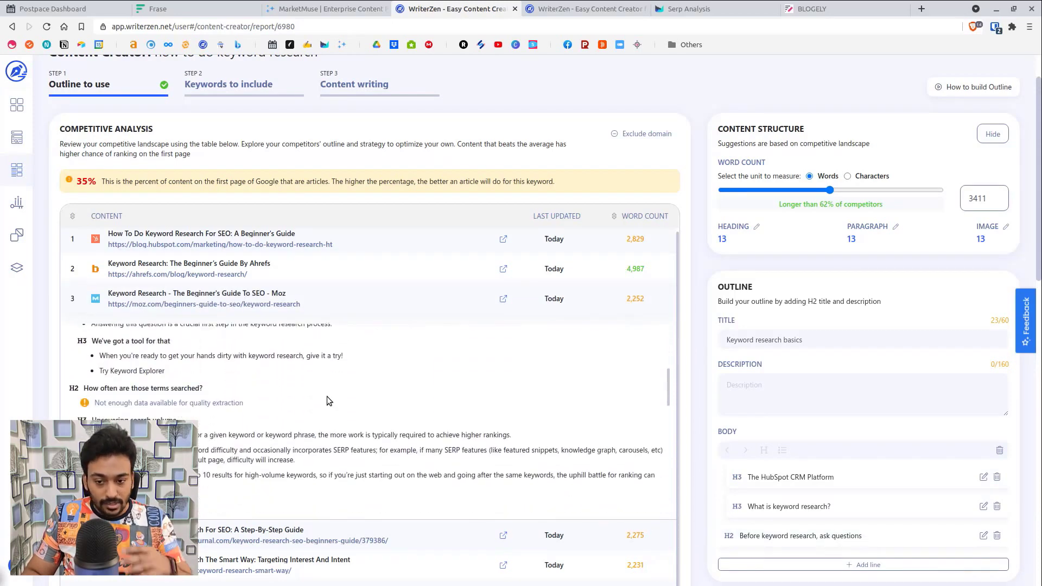
scroll(328, 401, "down", 5)
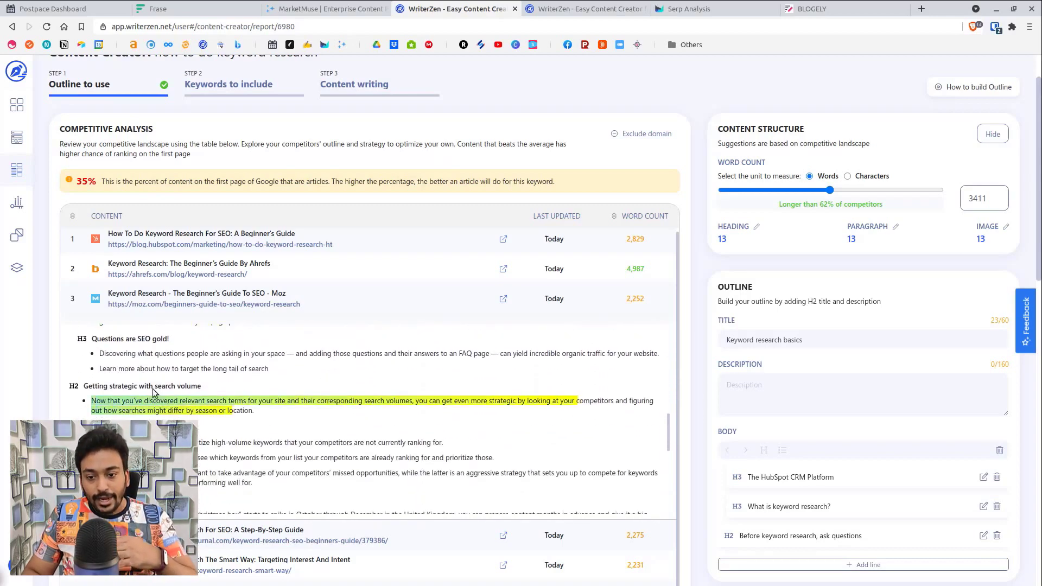
left_click(154, 392)
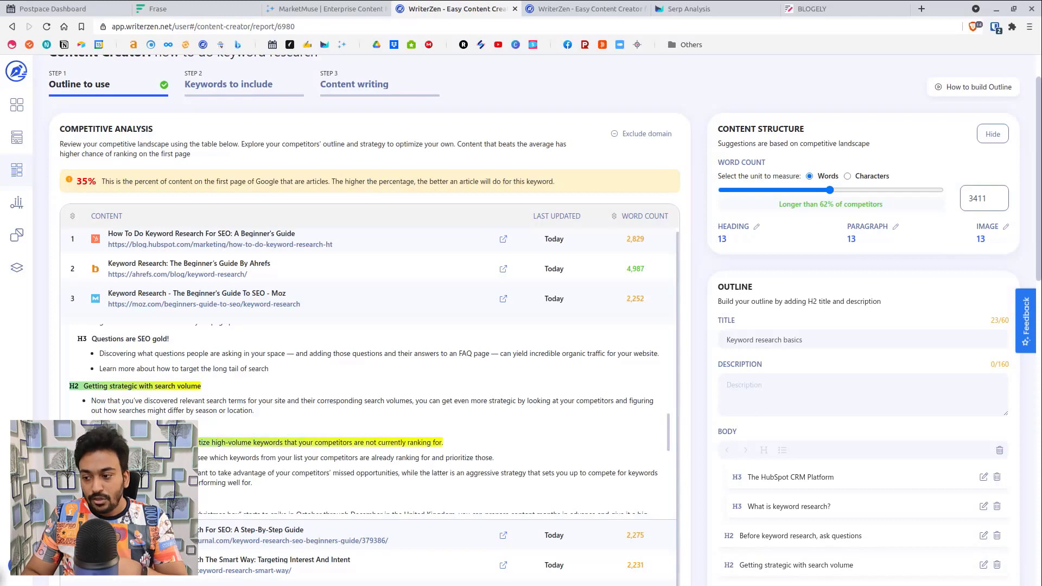
Step: Add Moz's bullets on prioritizing high-volume keywords and on taking advantage of competitors' missed opportunities beneath "Getting strategic with search volume"
scroll(552, 414, "down", 2)
scroll(723, 401, "down", 4)
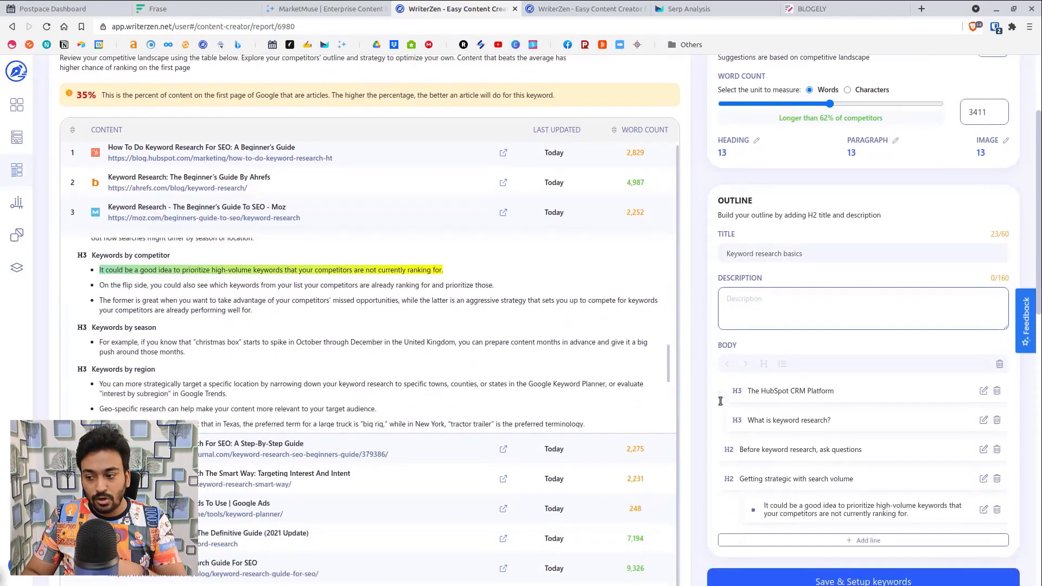
scroll(364, 318, "up", 1)
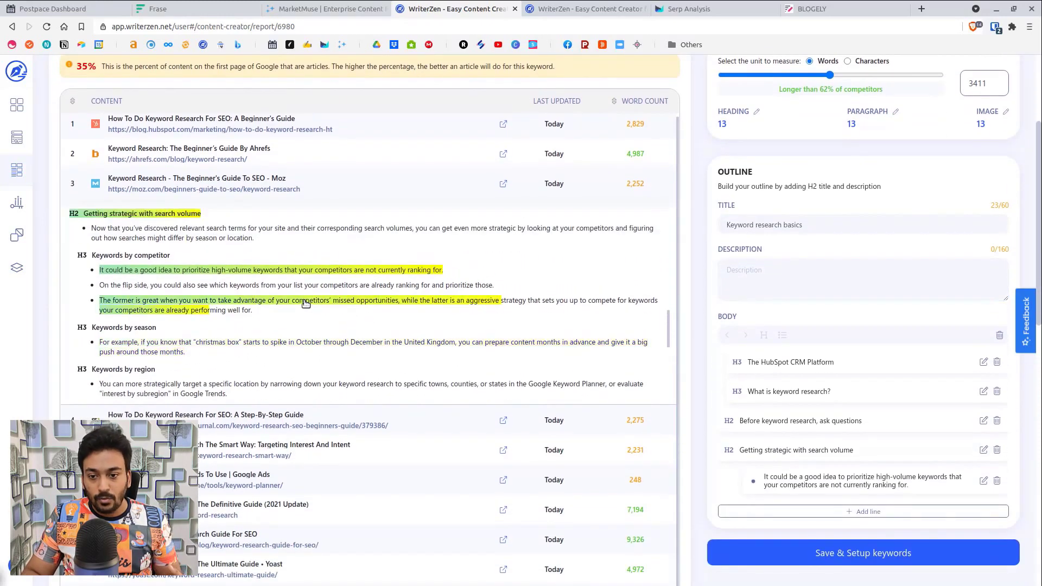
left_click(360, 313)
Step: Expand the Search Engine Journal article's outline and add its "This six-step guide" bullet to the outline body
scroll(288, 382, "down", 1)
left_click(288, 385)
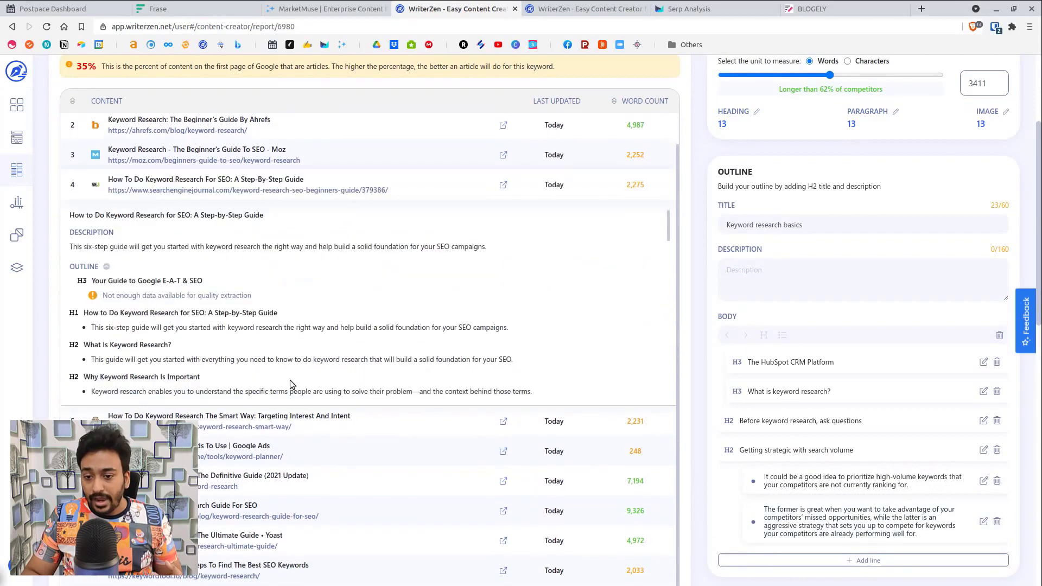
left_click(242, 328)
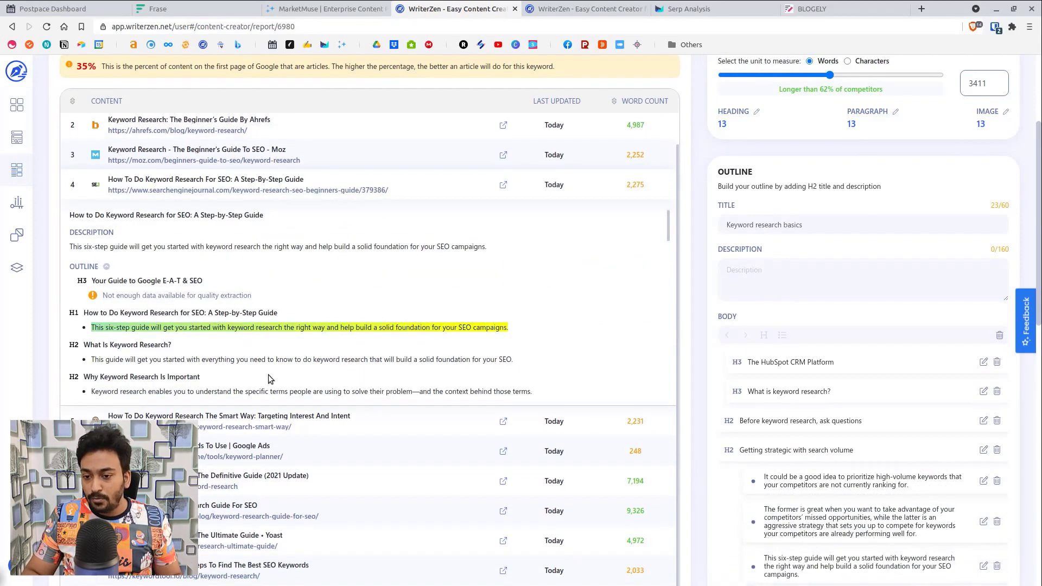
Step: Look through the Neil Patel article's outline and add the H2 "Types of Keywords" from the Simplilearn article to the outline body
scroll(269, 376, "down", 2)
left_click(321, 420)
scroll(321, 422, "down", 2)
scroll(320, 420, "down", 6)
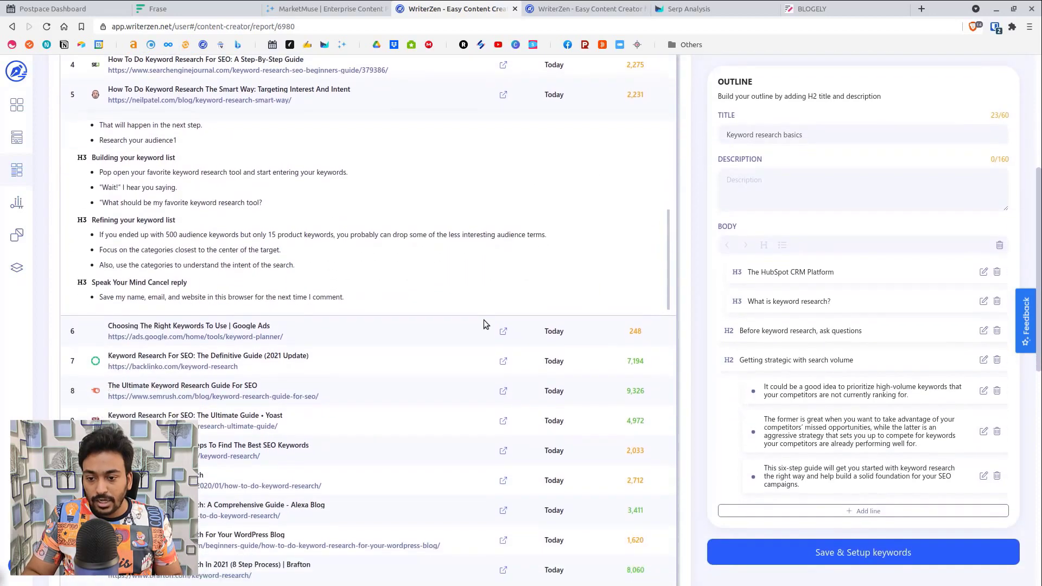
scroll(415, 337, "down", 3)
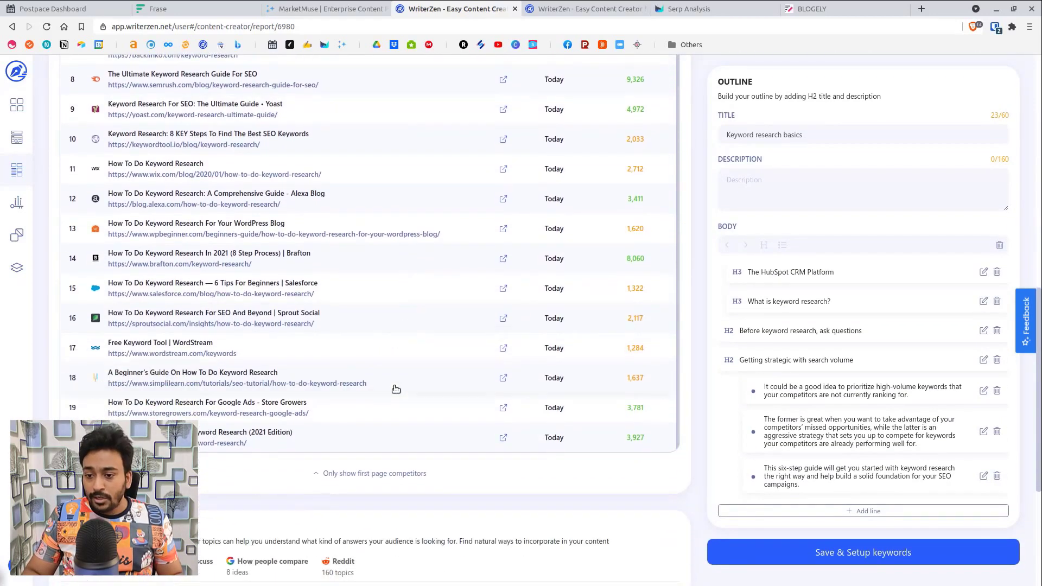
left_click(396, 389)
left_click(115, 299)
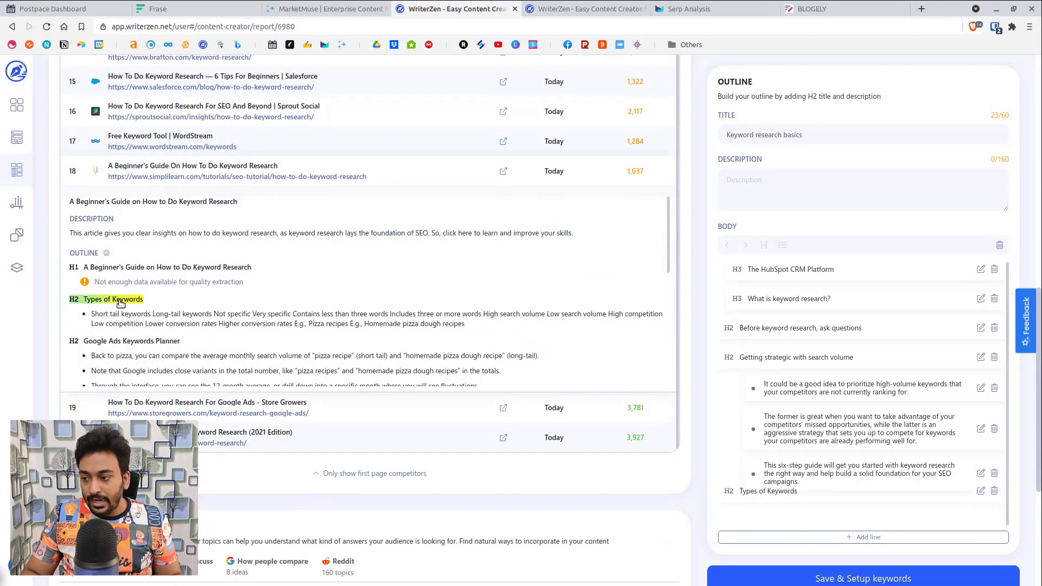
Step: Move "Before keyword research, ask questions" to the start of the outline body and "The HubSpot CRM Platform" below "What is keyword research?"
left_click_drag(738, 270, 739, 302)
left_click_drag(798, 327, 758, 286)
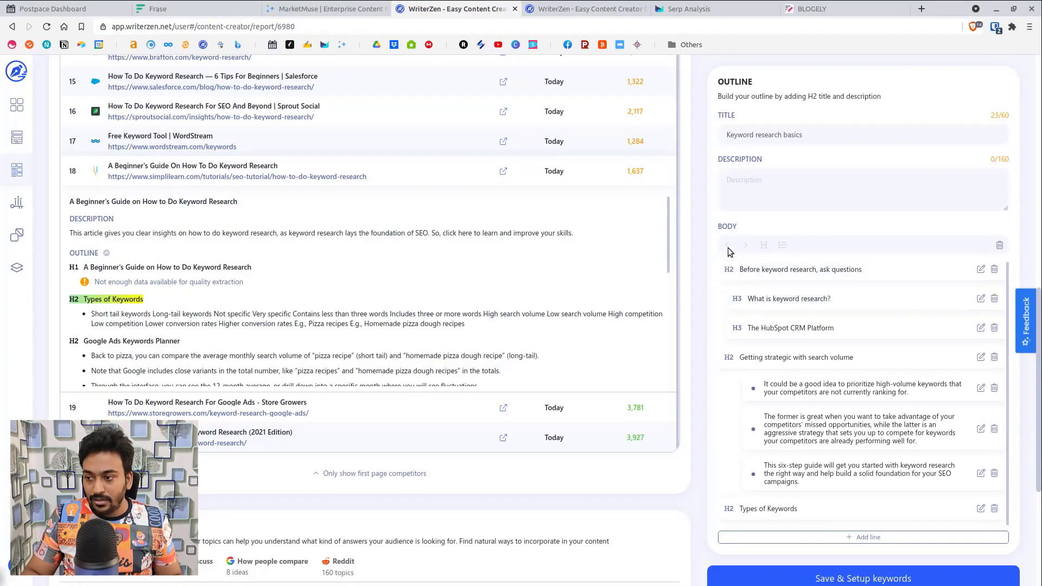
Step: Demote "What is keyword research?" to H4 and move the "This six-step guide" bullet above the bullet on competitors' missed opportunities
left_click(760, 299)
left_click(728, 249)
left_click(745, 247)
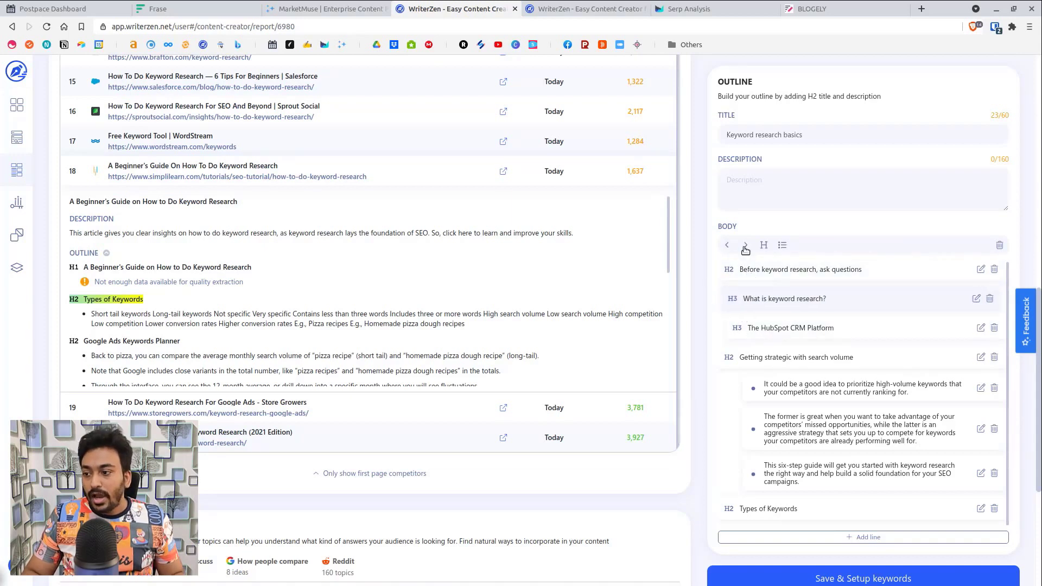
left_click(746, 247)
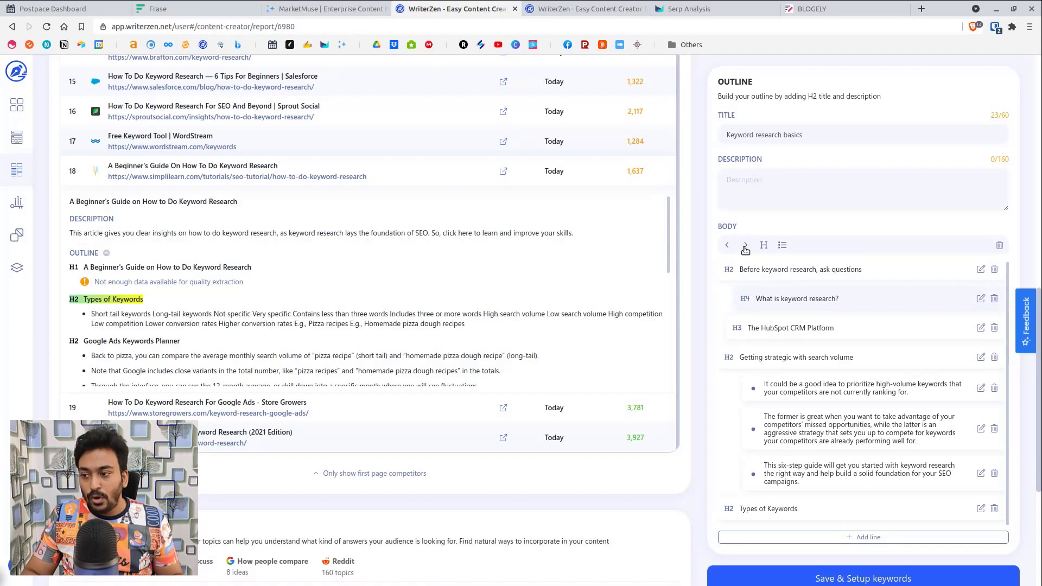
left_click(745, 247)
left_click(728, 247)
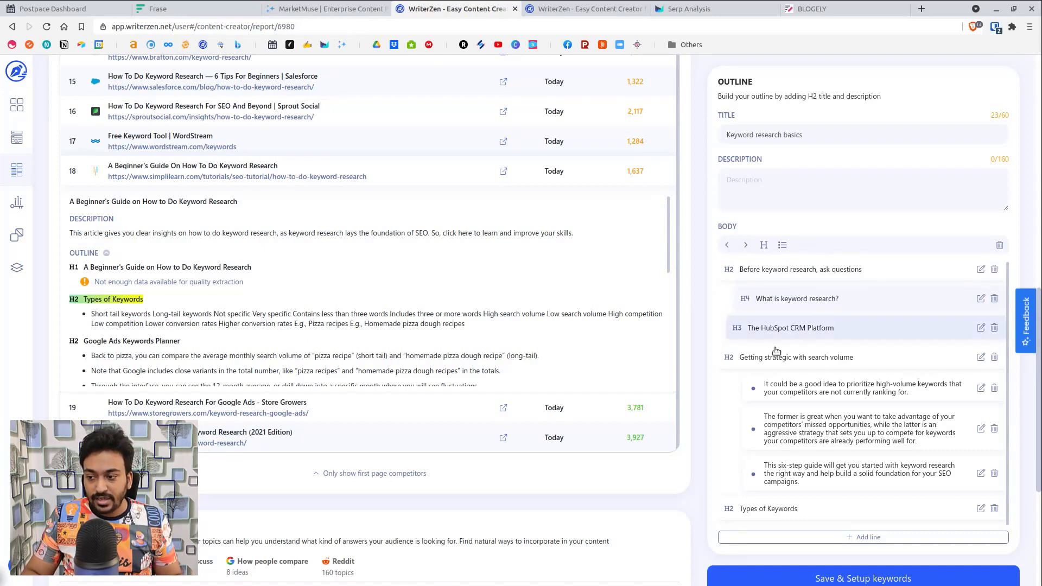
left_click_drag(771, 470, 773, 409)
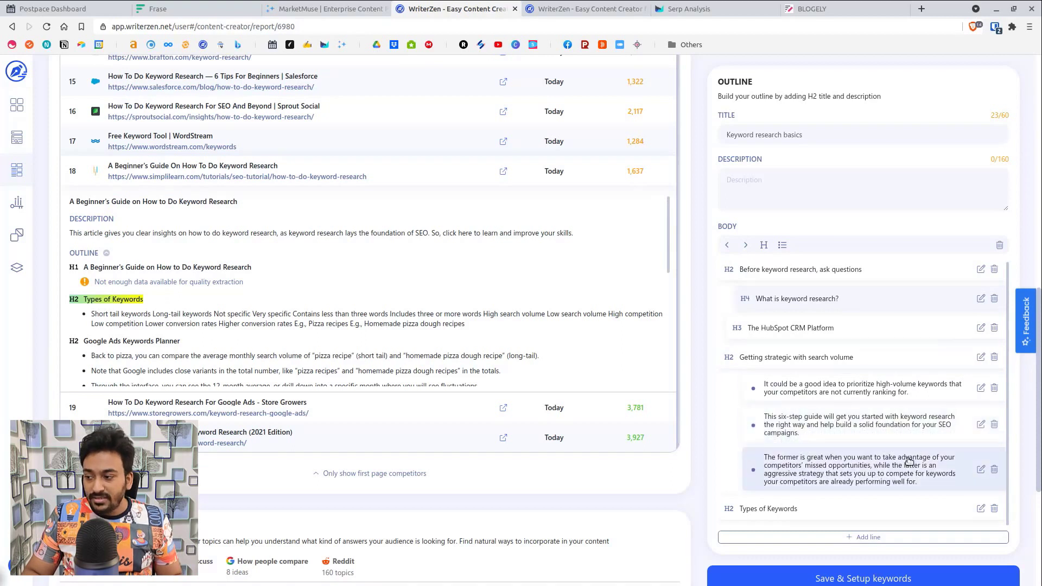
Step: Add a custom H2 line reading "my tilte" at the end of the outline body and save it
scroll(849, 299, "down", 1)
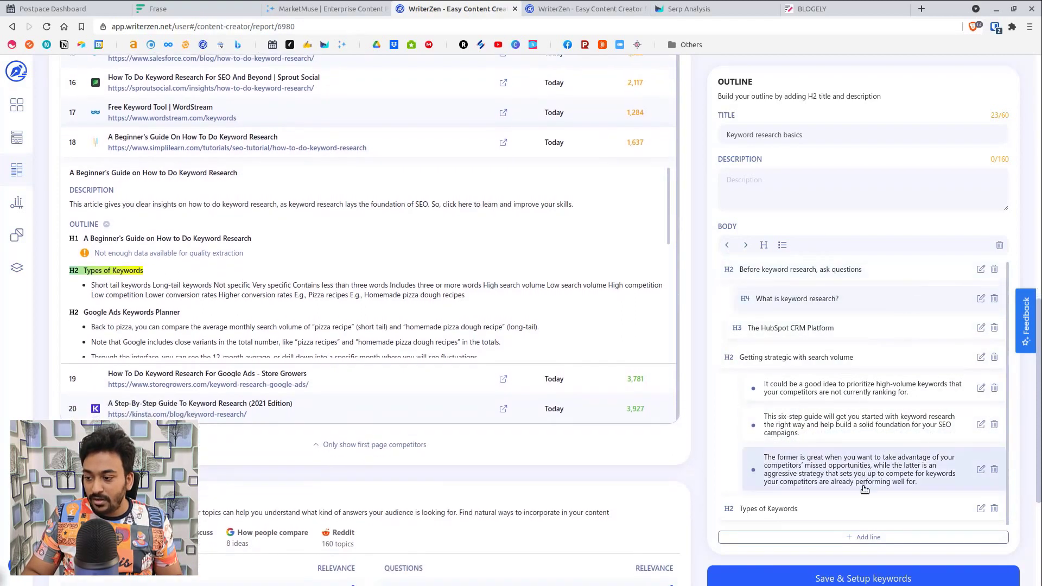
left_click(847, 538)
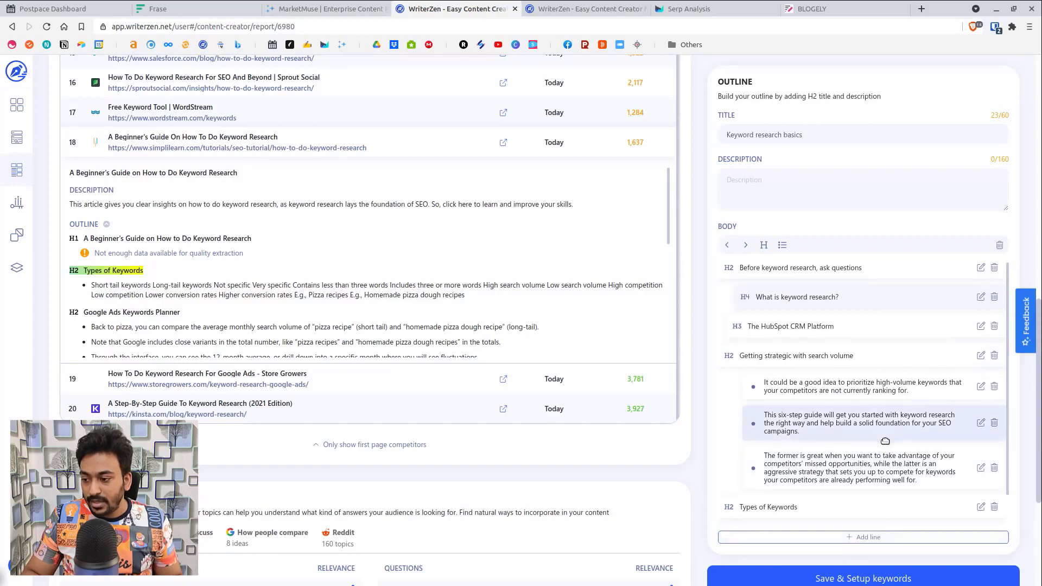
left_click(800, 506)
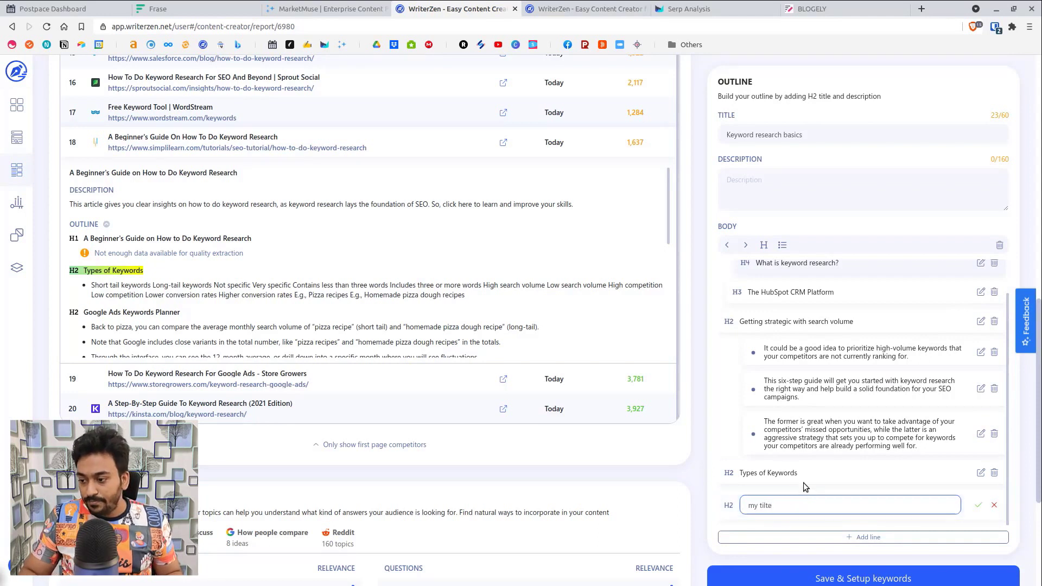
left_click(971, 506)
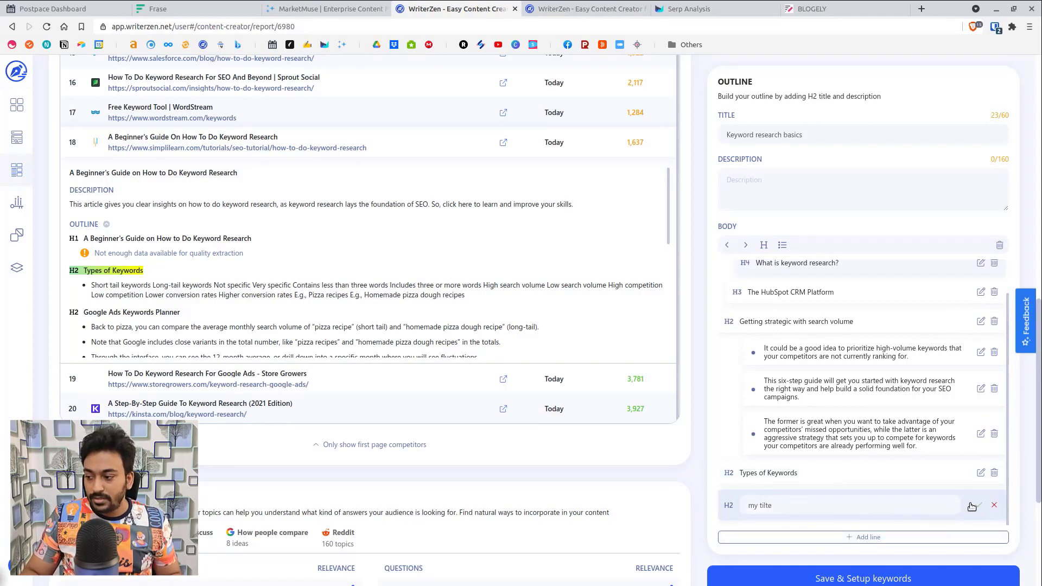
left_click(976, 507)
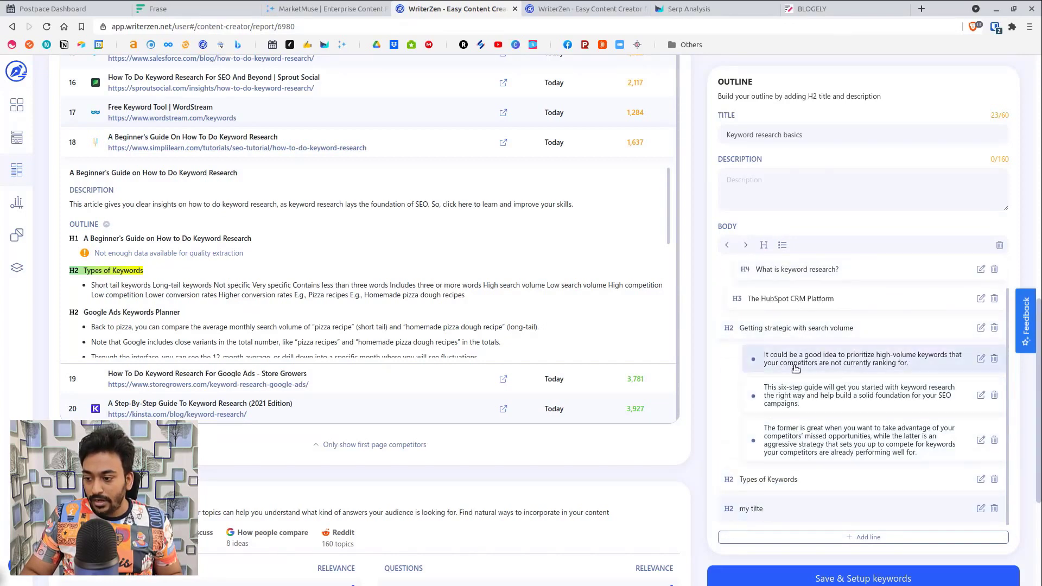
Step: Demote the "my tilte" line in the outline body from H2 to a bullet under "Types of Keywords"
left_click(750, 508)
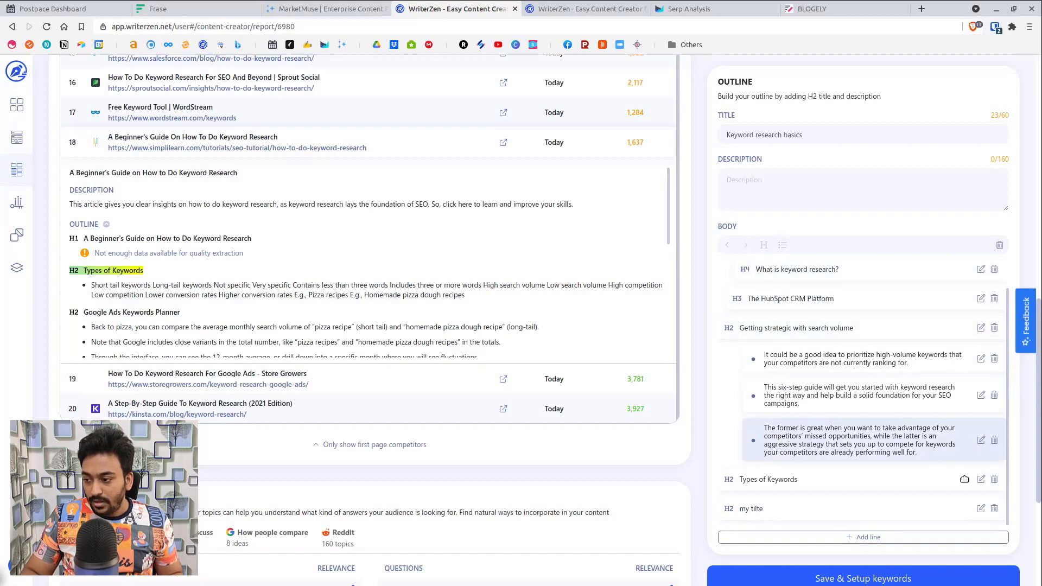
left_click(736, 513)
left_click(748, 246)
left_click(748, 245)
left_click(748, 245)
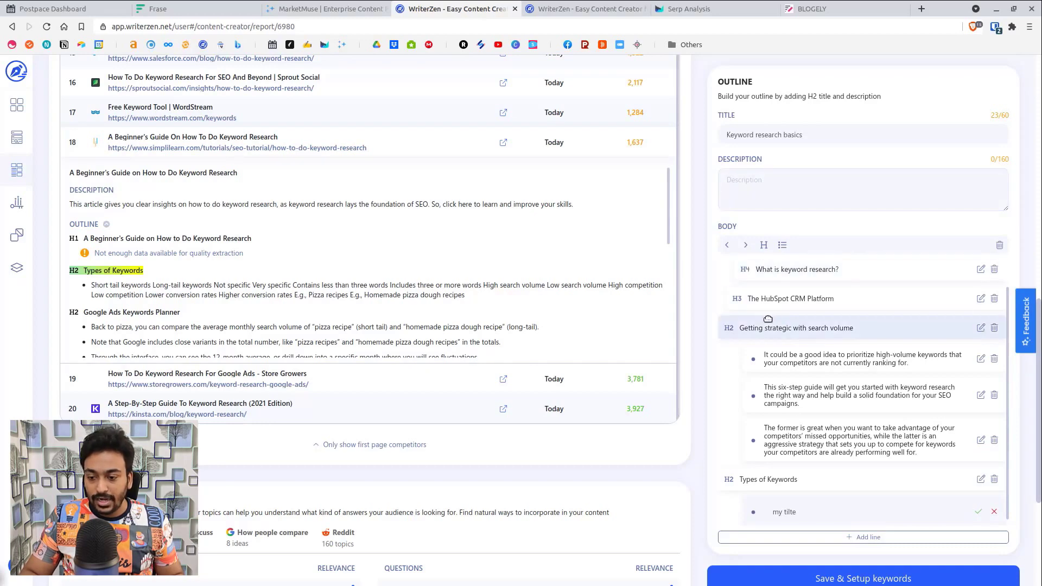
Step: Show all suggested questions and add "where to do keyword research" and "how long does it take to do keyword research" to the outline
scroll(486, 437, "down", 4)
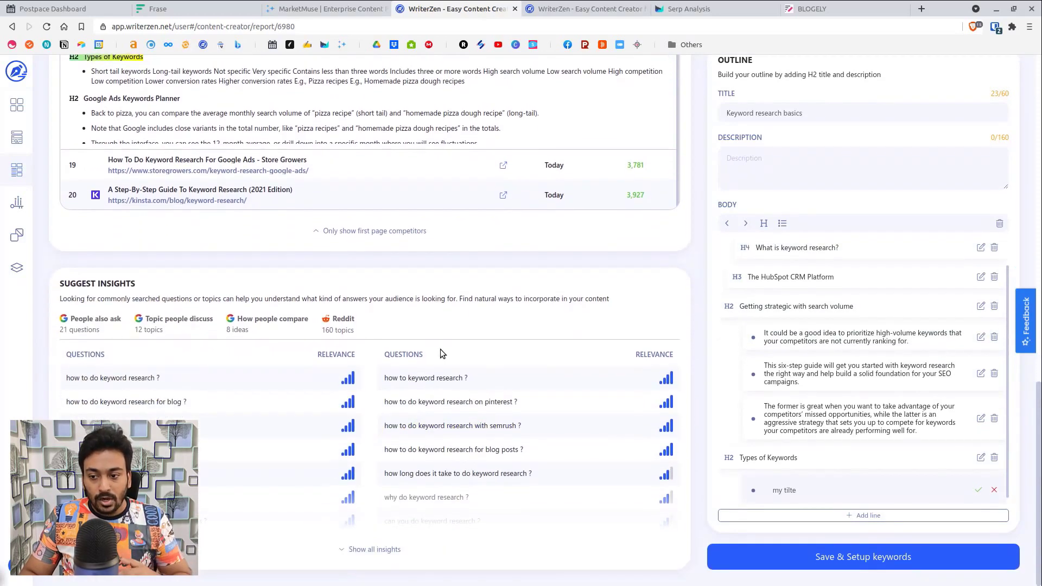
left_click(369, 550)
scroll(391, 497, "down", 1)
scroll(435, 511, "up", 3)
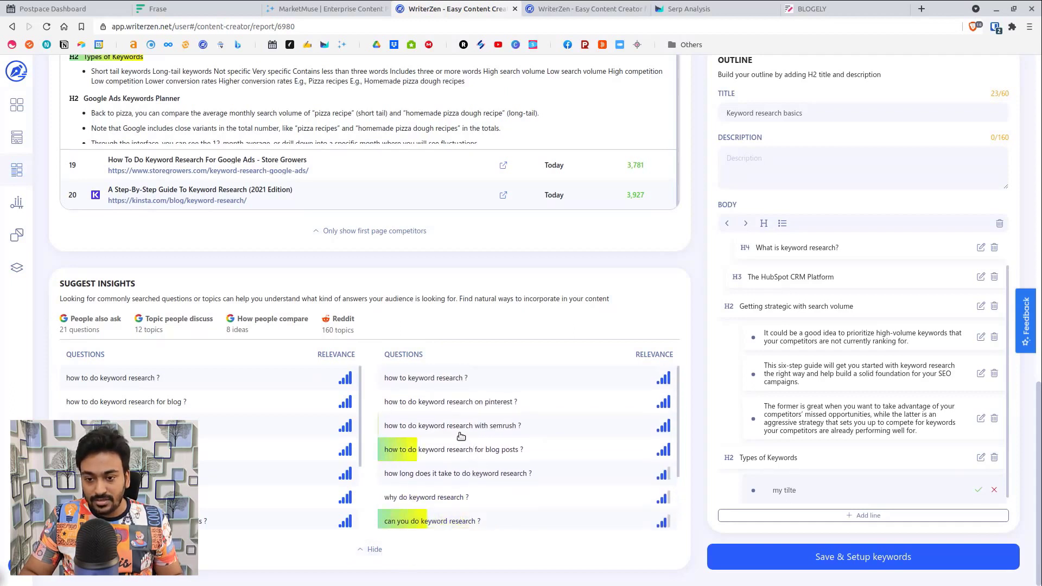
scroll(106, 255, "down", 2)
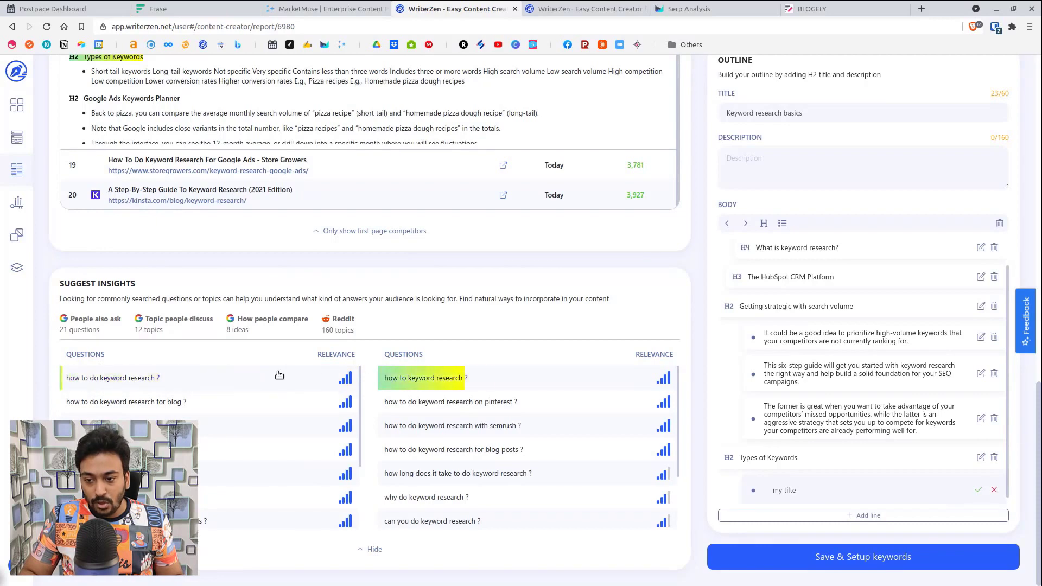
scroll(266, 380, "down", 2)
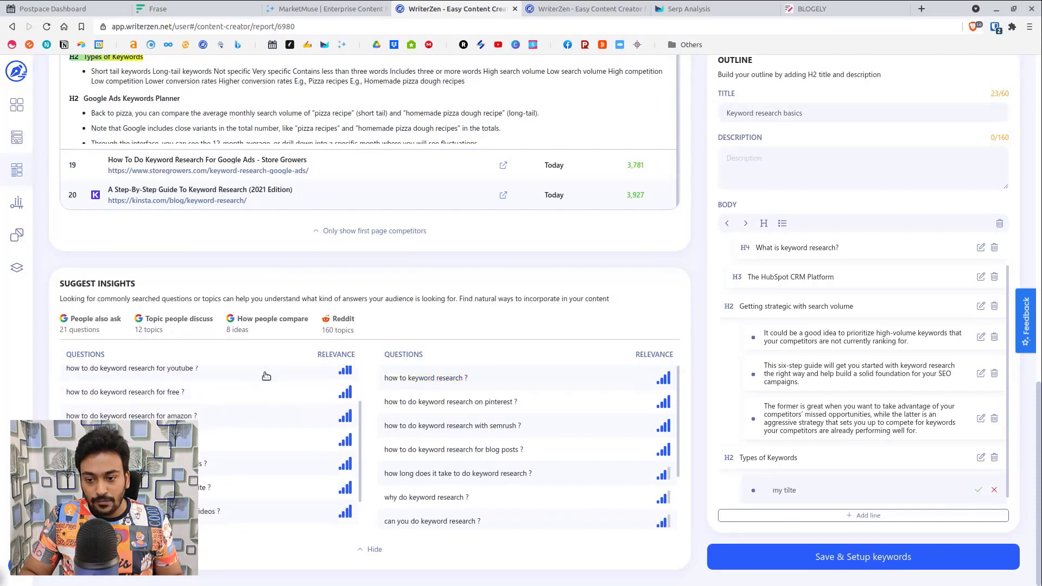
left_click(209, 439)
left_click(504, 476)
scroll(531, 433, "down", 3)
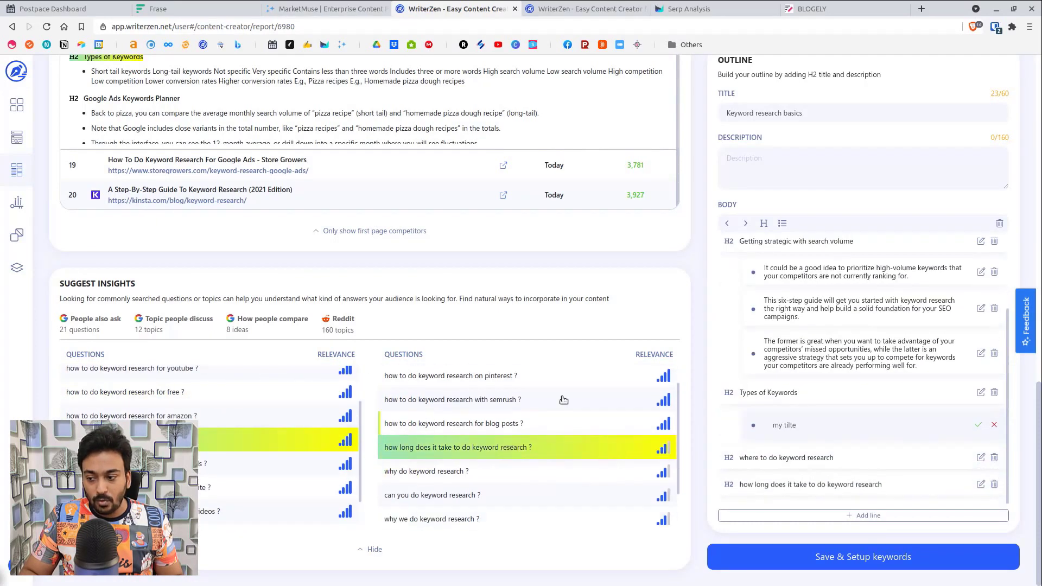
scroll(286, 440, "down", 2)
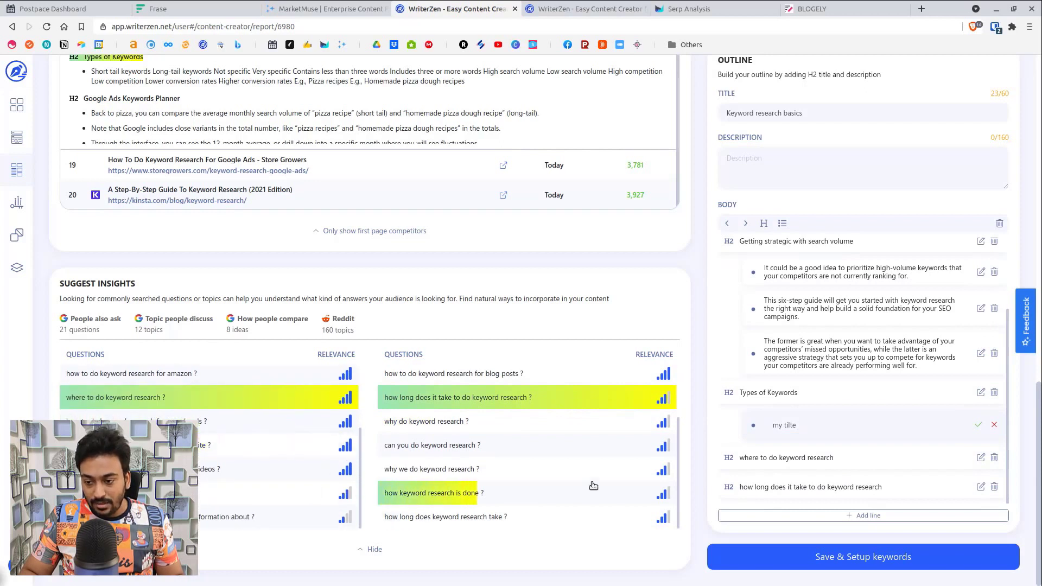
scroll(553, 476, "up", 3)
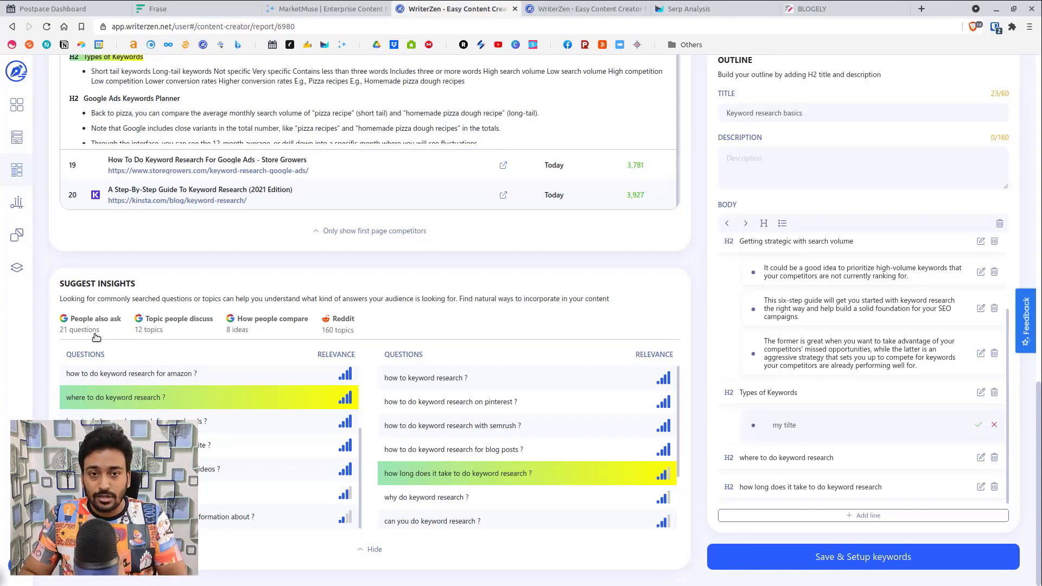
Step: Look through the suggested insights for topics people discuss, how people compare, and Reddit topics
left_click(150, 331)
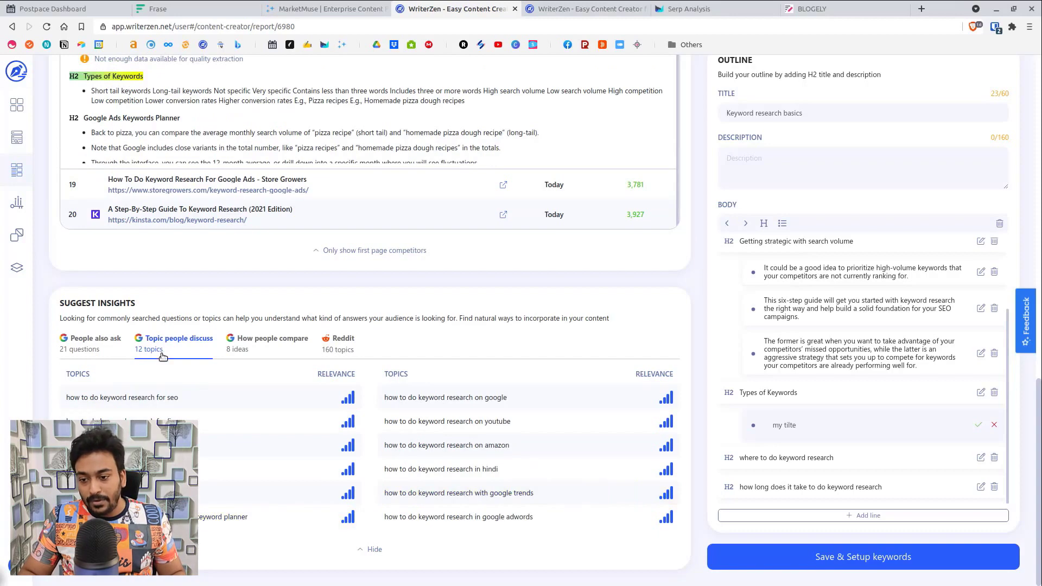
left_click(251, 347)
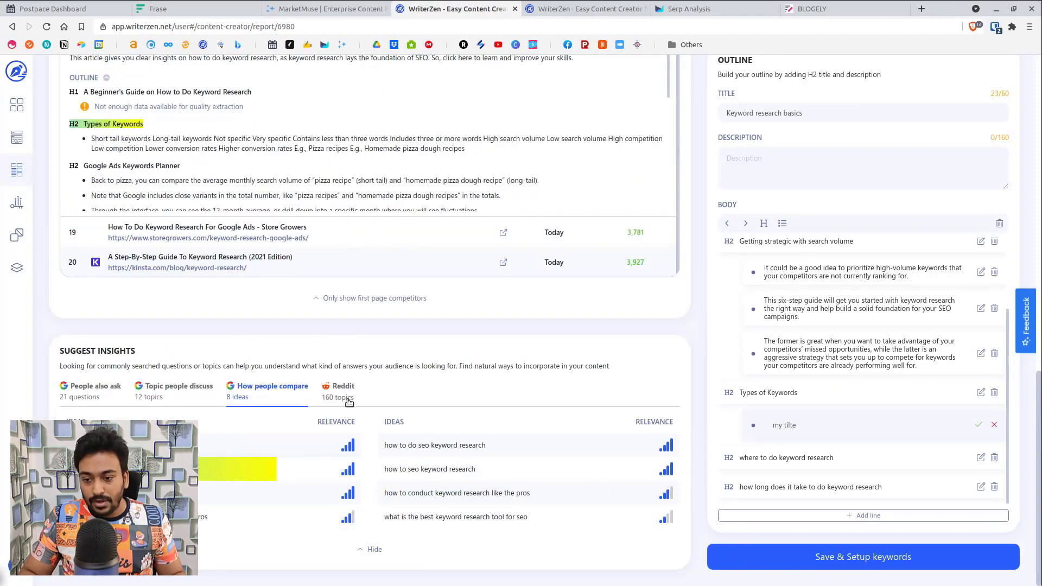
left_click(347, 401)
scroll(250, 407, "down", 5)
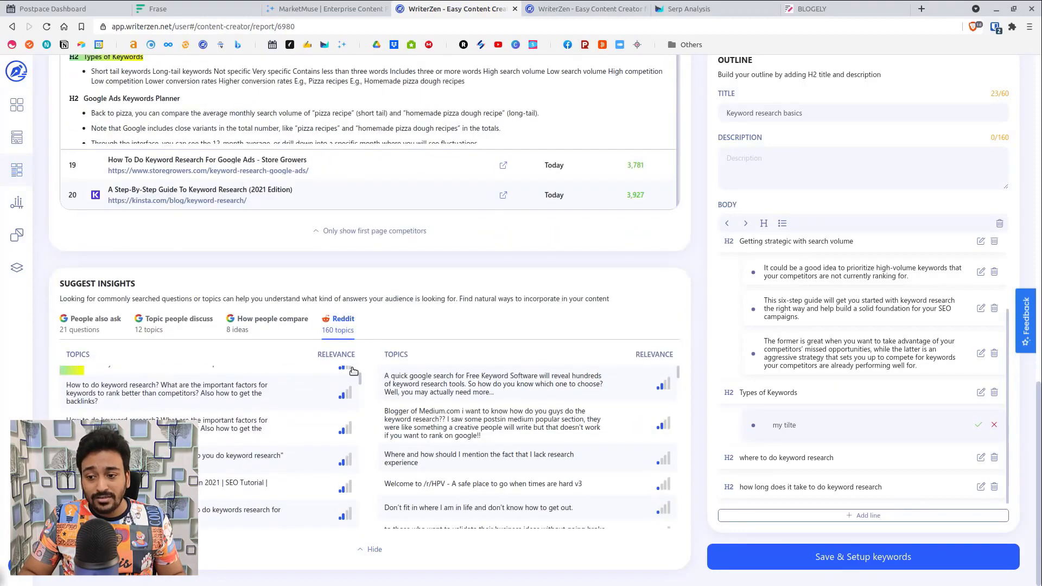
scroll(251, 407, "down", 4)
scroll(483, 439, "down", 5)
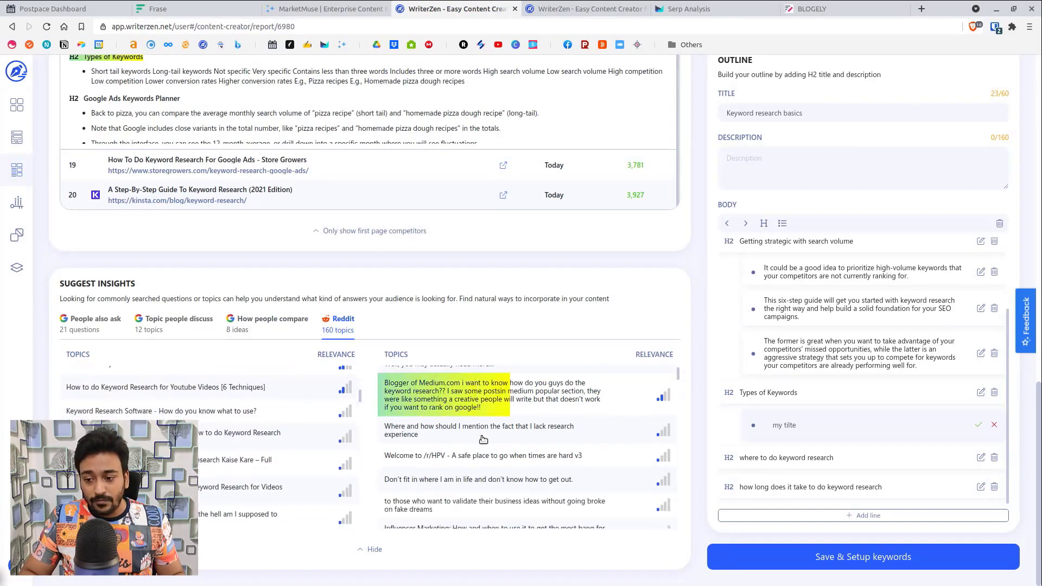
scroll(483, 438, "down", 4)
scroll(312, 437, "down", 4)
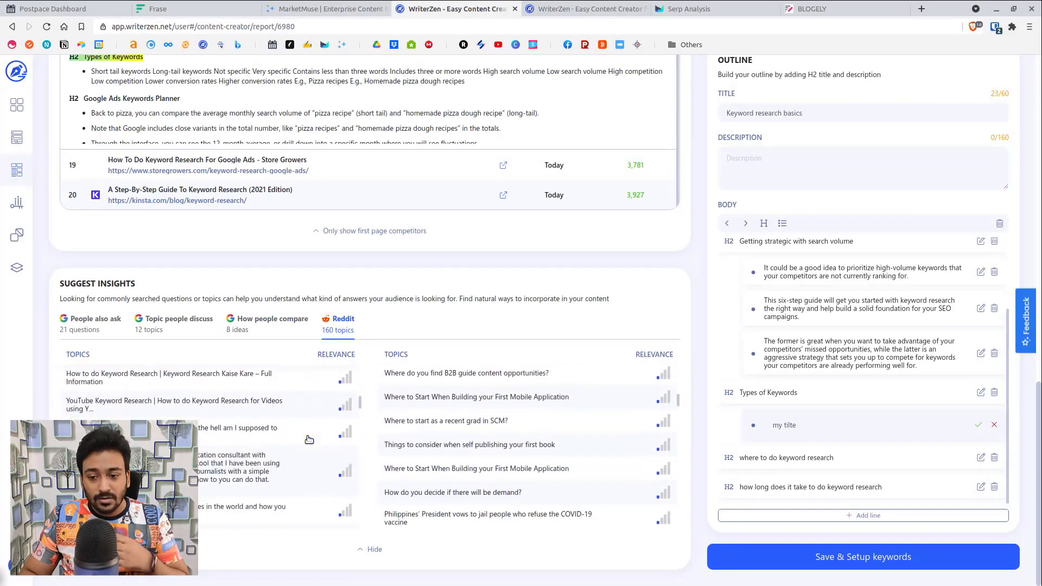
scroll(307, 439, "down", 4)
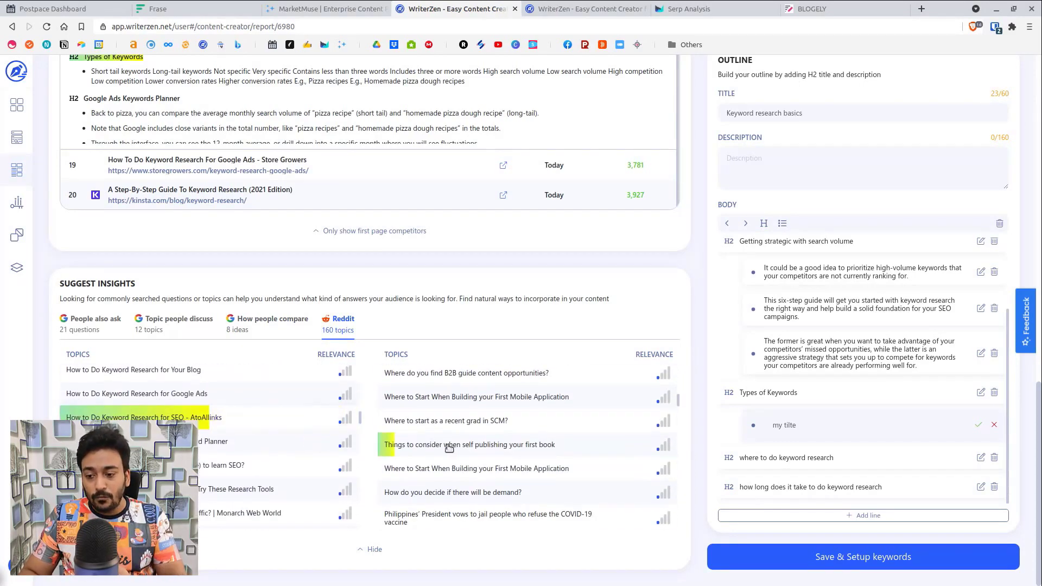
scroll(450, 446, "down", 5)
scroll(452, 448, "down", 5)
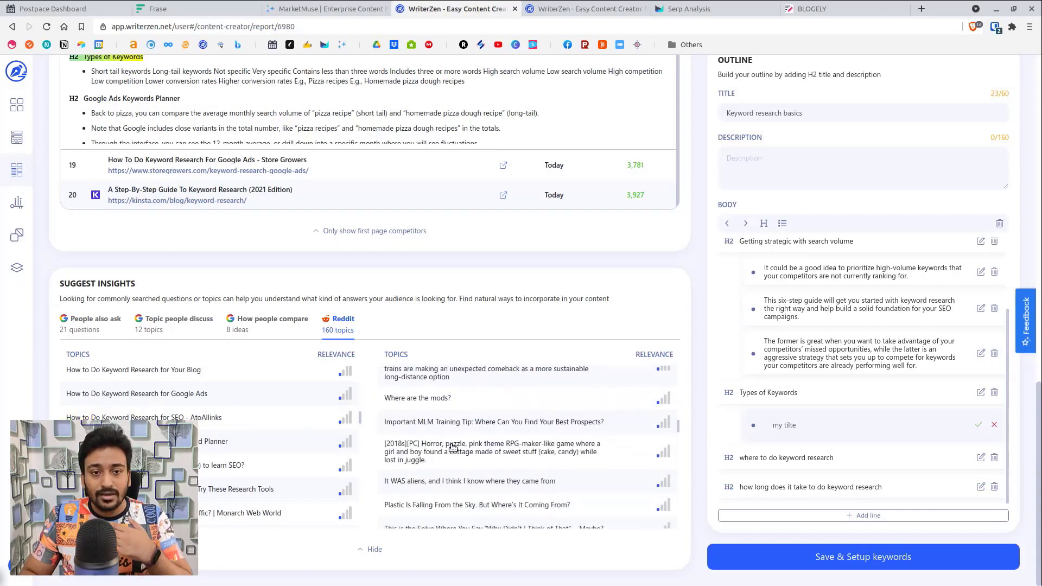
scroll(282, 442, "down", 3)
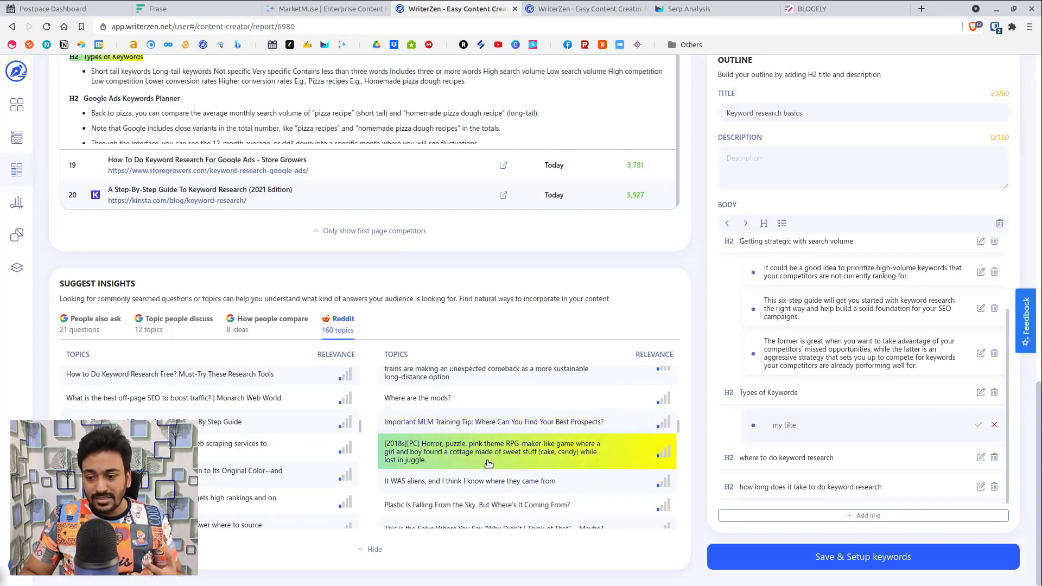
scroll(489, 464, "down", 1)
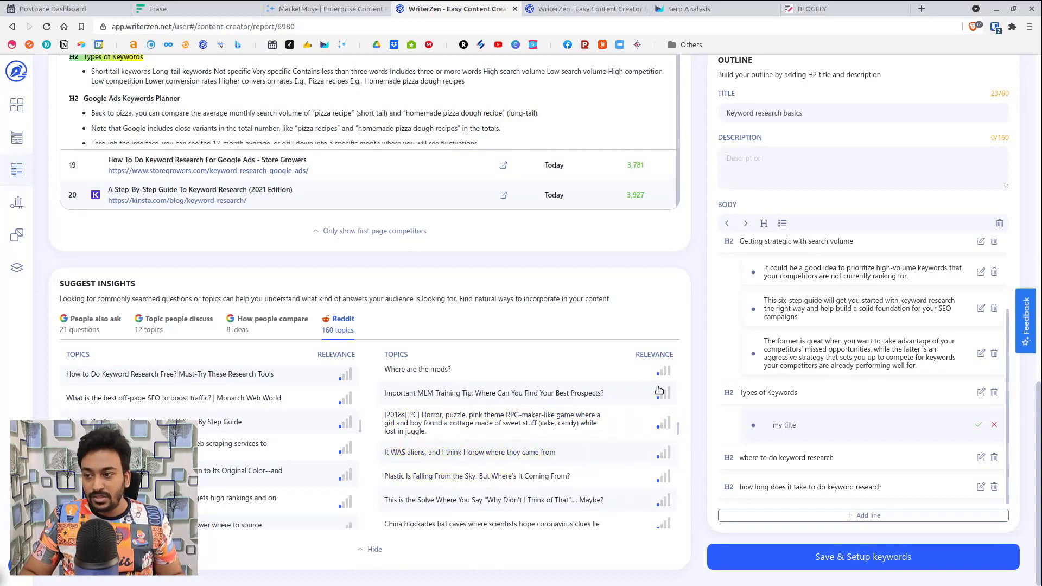
Step: Raise the target word count to 5709 words and save the outline to proceed to keyword setup
scroll(689, 398, "up", 10)
scroll(690, 402, "up", 2)
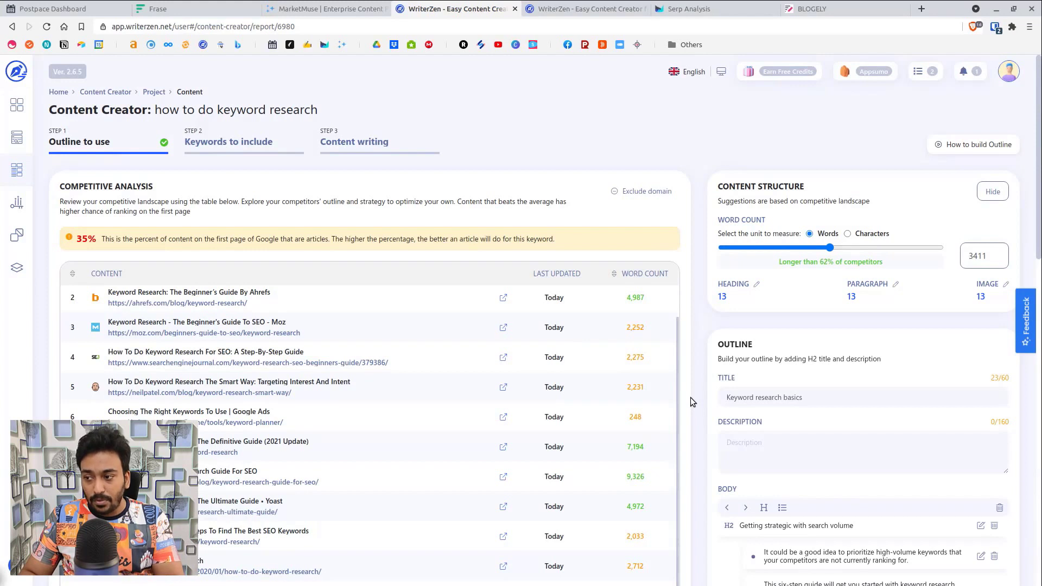
left_click_drag(830, 248, 904, 263)
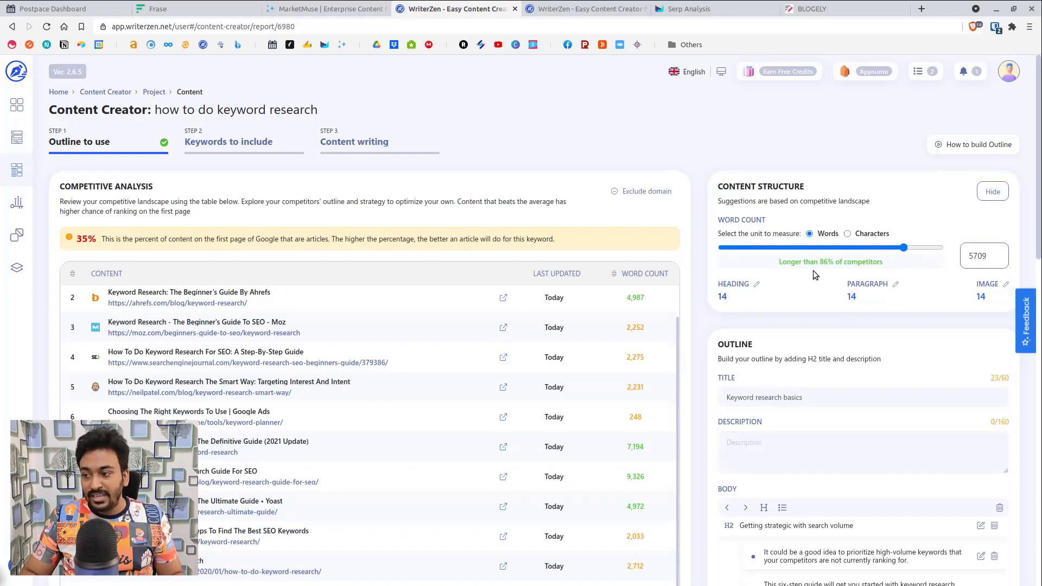
scroll(814, 266, "down", 10)
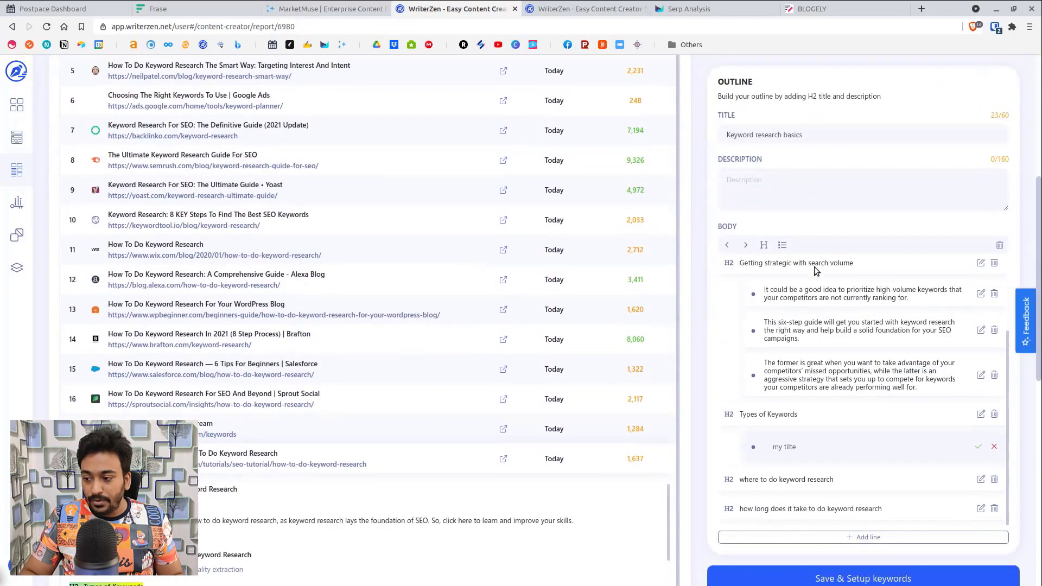
left_click(843, 578)
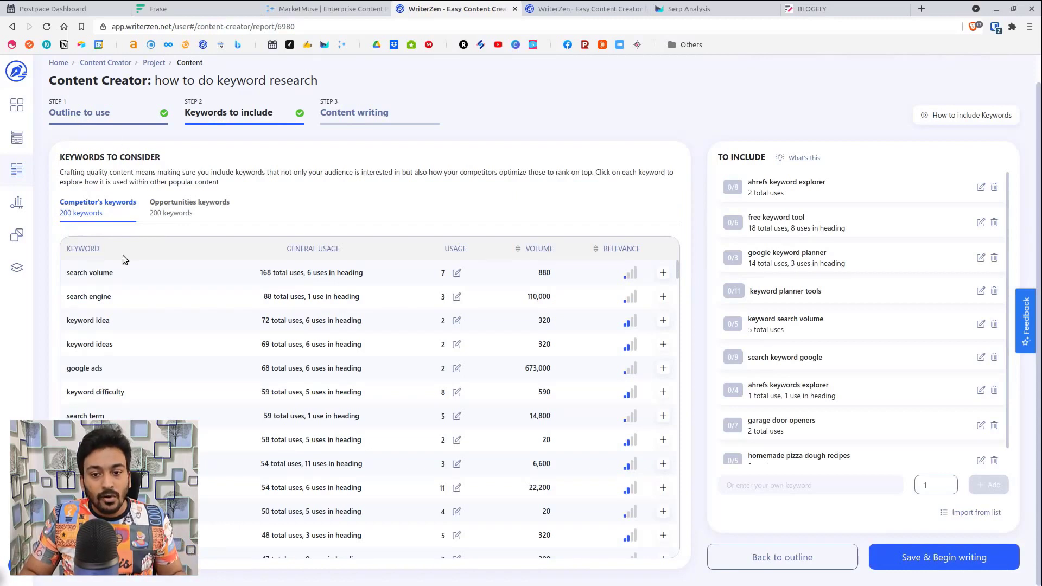
Step: Review competitors' usage of "search volume" and "keyword idea", and add "keyword idea" to the keywords to include
left_click(172, 282)
scroll(326, 380, "down", 2)
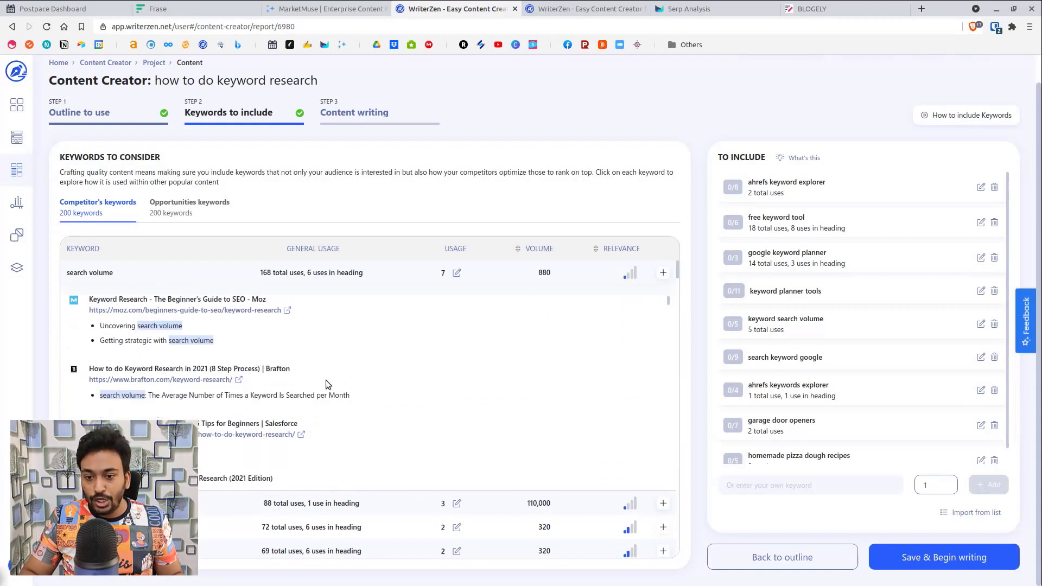
scroll(147, 333, "up", 2)
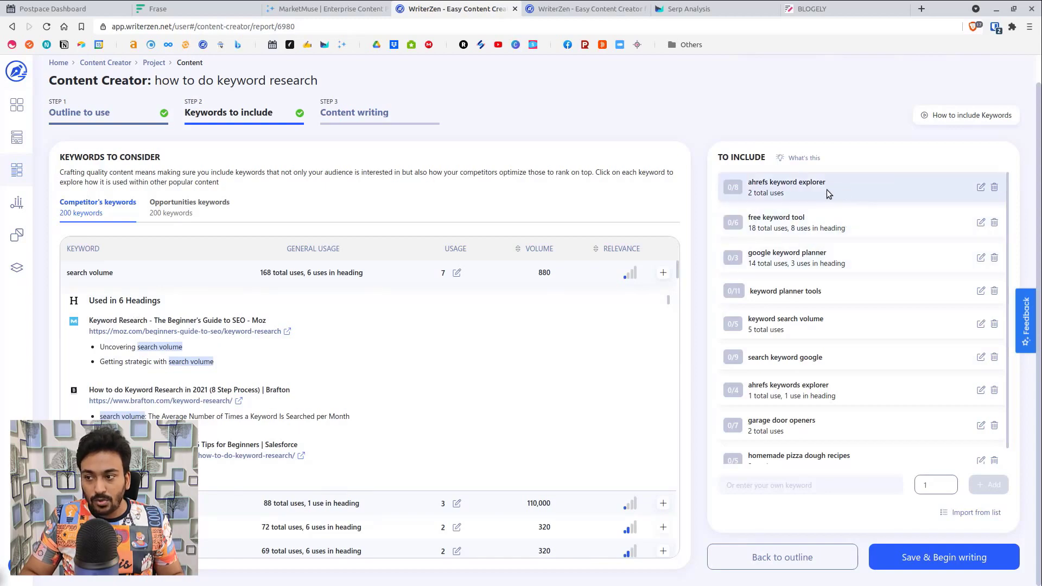
scroll(298, 409, "down", 3)
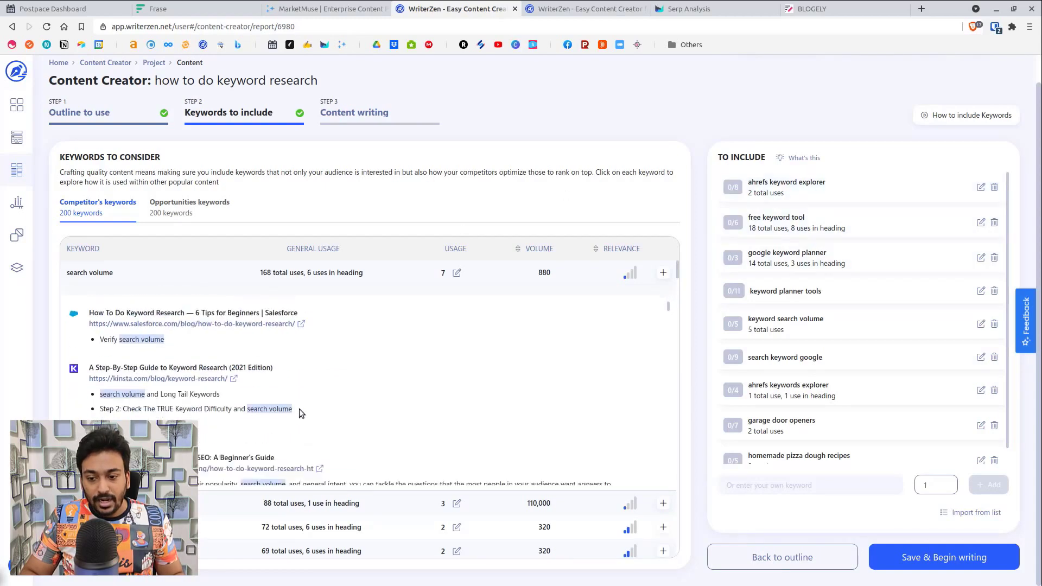
left_click(225, 529)
scroll(362, 413, "up", 5)
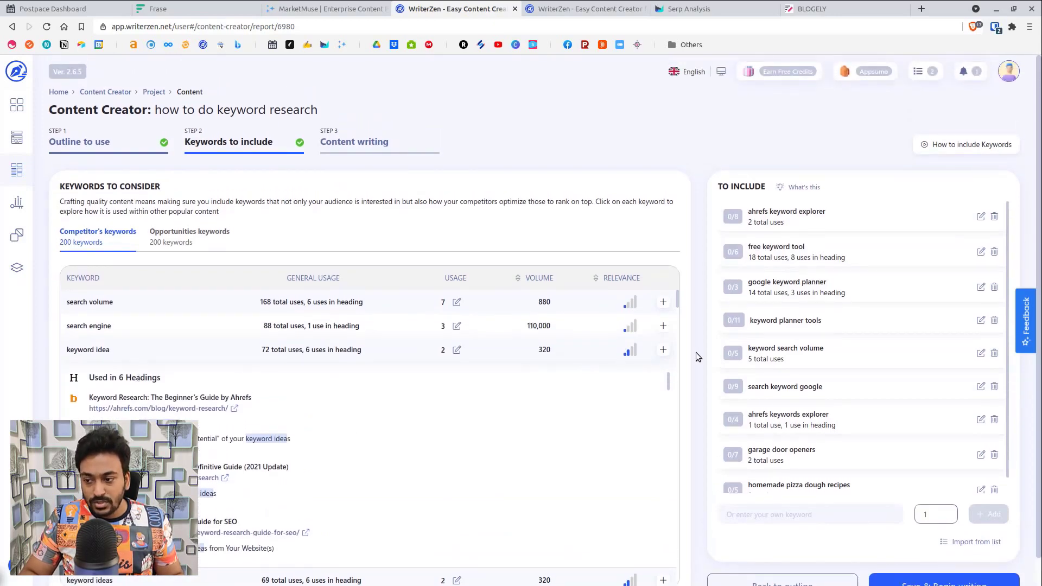
left_click(664, 350)
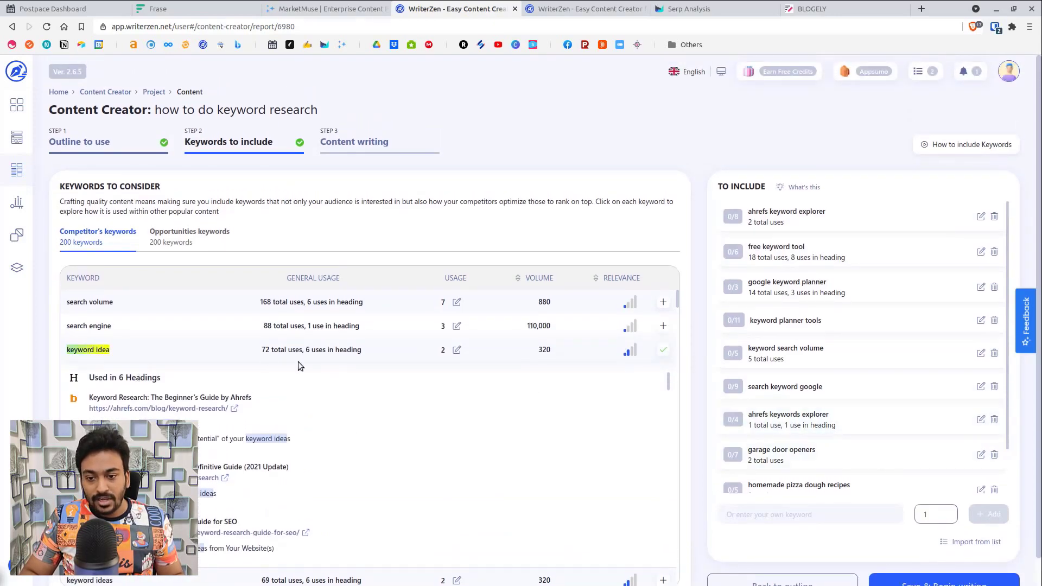
left_click(183, 352)
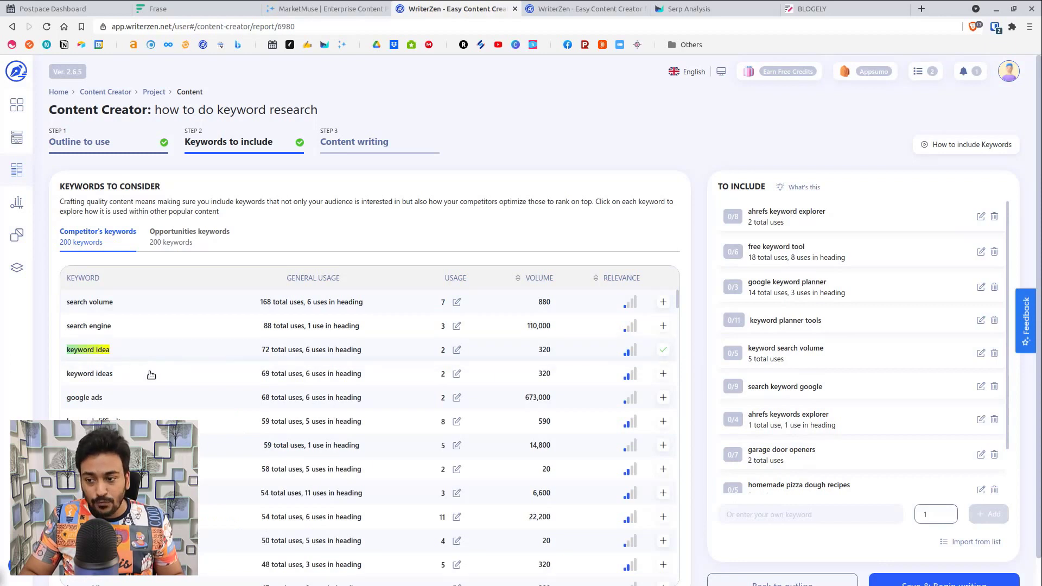
Step: Review how competitors use "google ads" in headings and paragraphs, and add it to the keywords to include
left_click(365, 402)
scroll(366, 403, "down", 5)
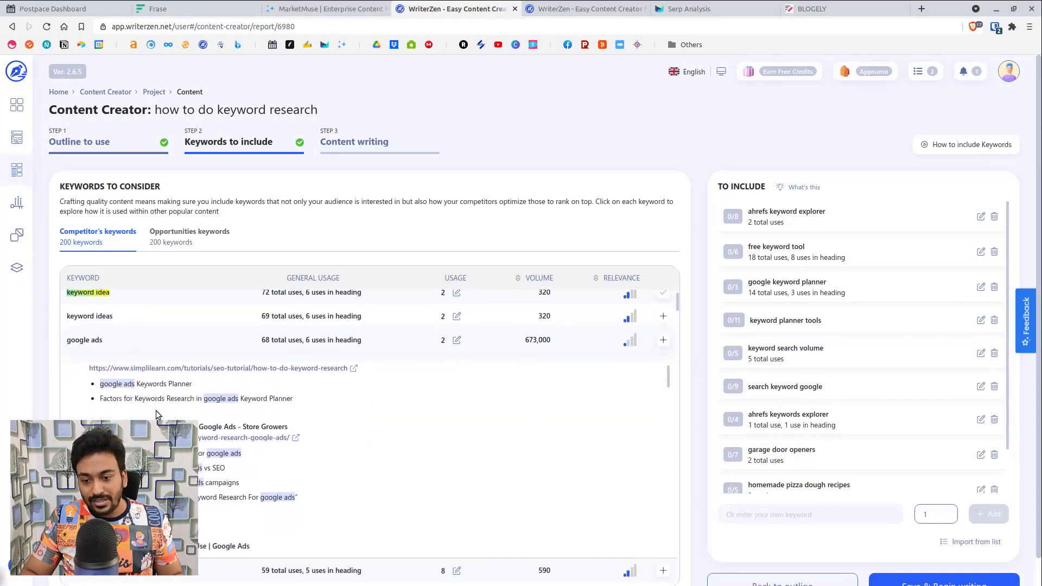
scroll(331, 444, "down", 2)
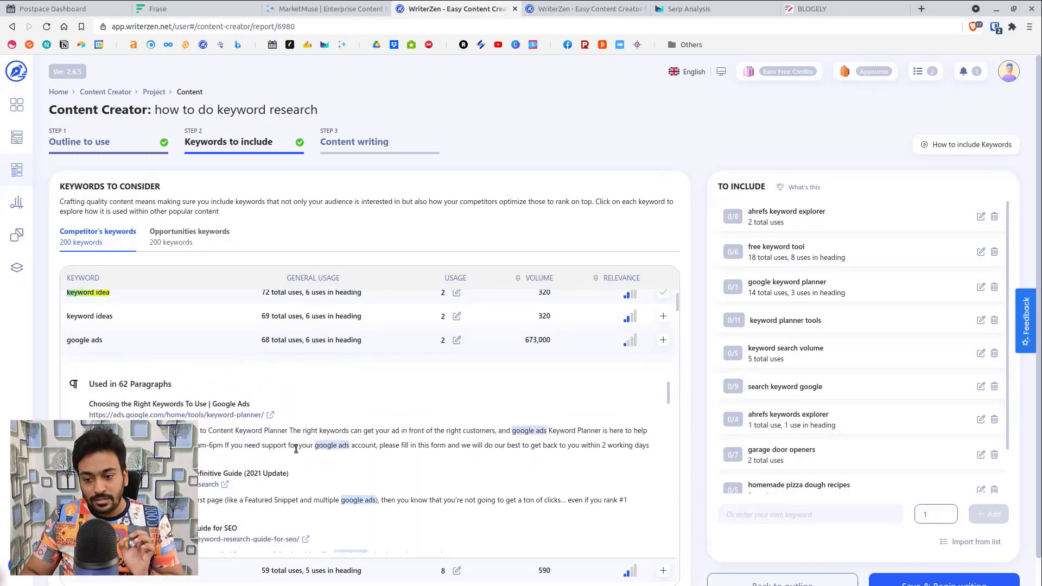
scroll(314, 451, "down", 3)
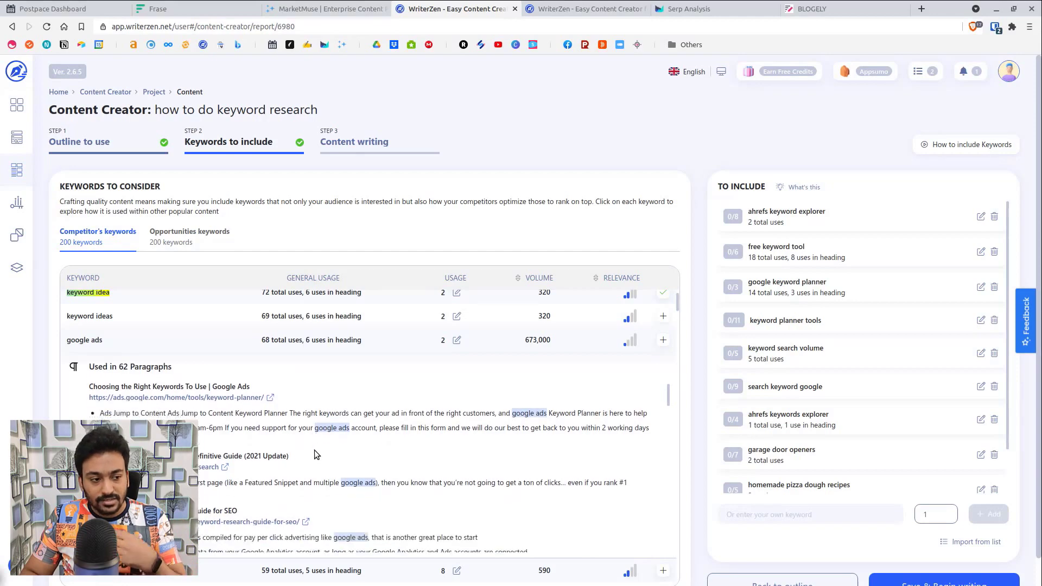
scroll(315, 453, "down", 6)
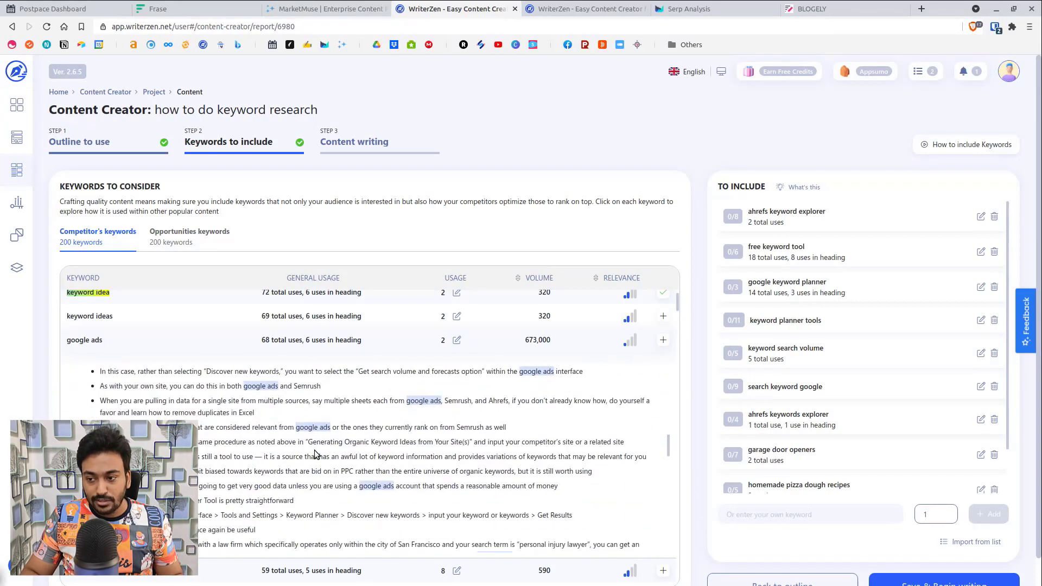
left_click(664, 340)
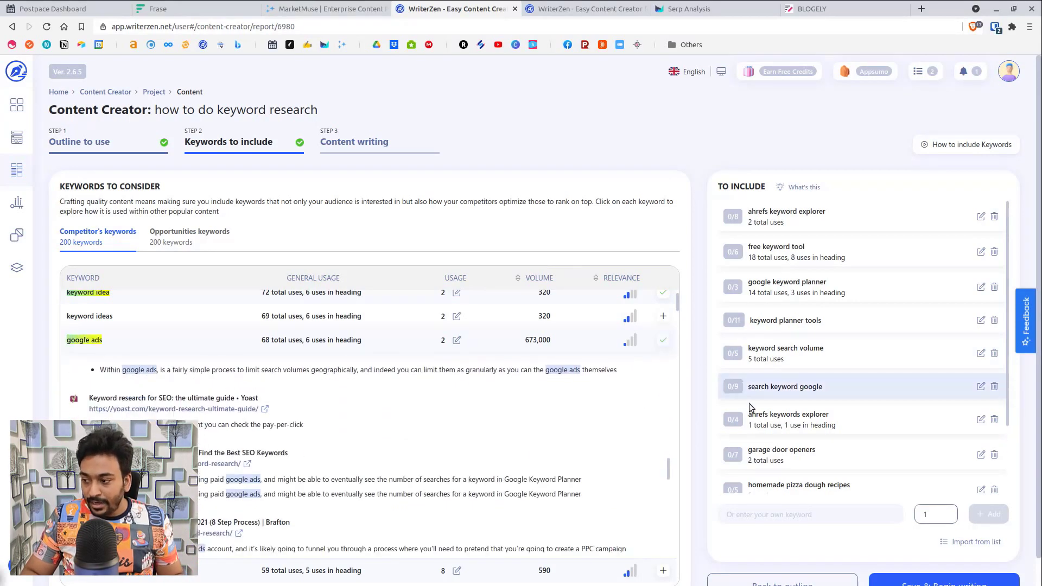
Step: Check the end of the list of keywords to include and look through the remaining competitors' keywords
scroll(682, 380, "down", 1)
scroll(372, 385, "down", 10)
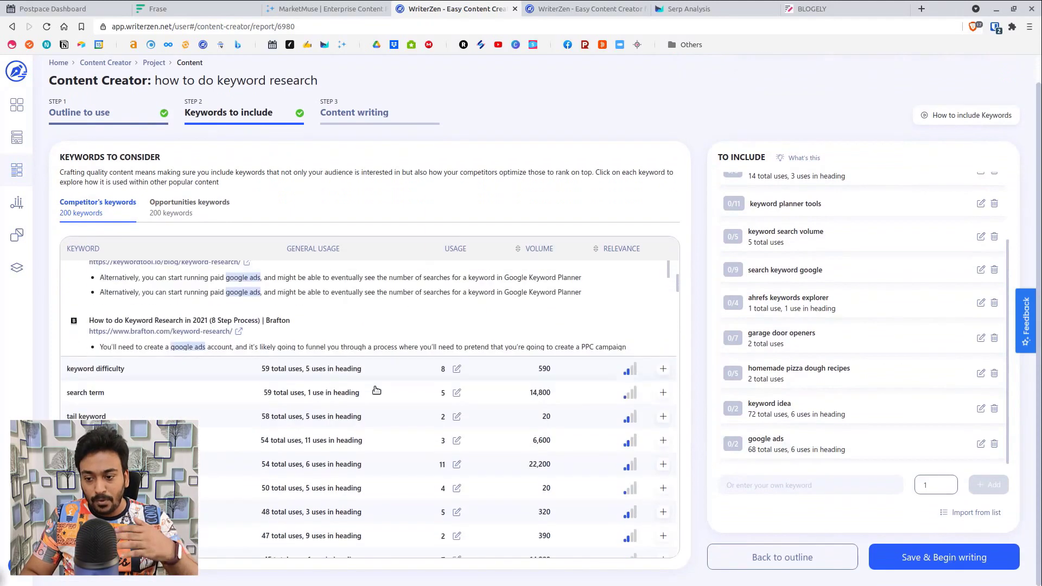
scroll(377, 392, "down", 12)
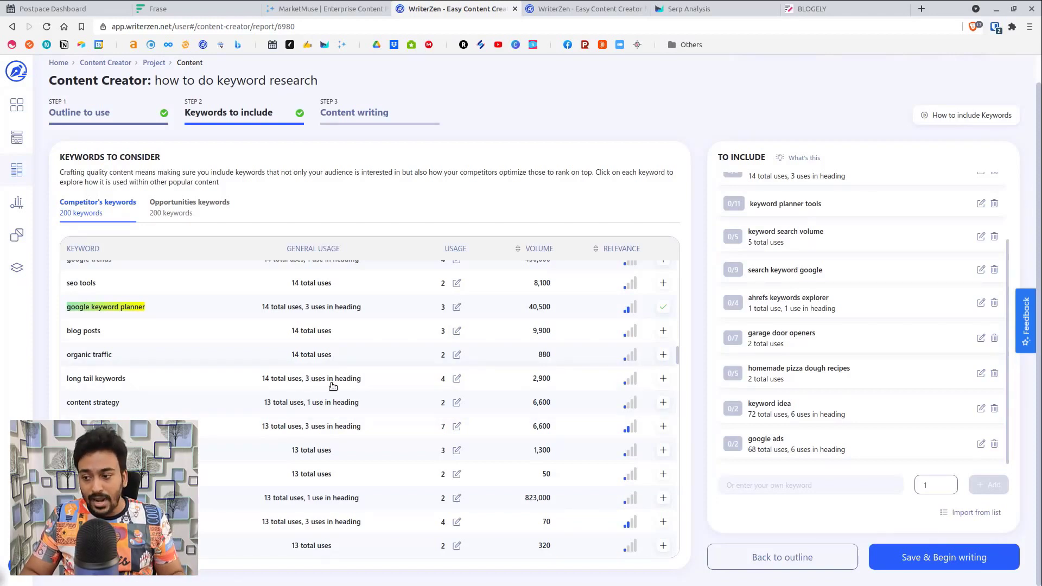
Step: Browse the opportunity keywords and add "how to do amazon keyword research" to the keywords to include
left_click(223, 208)
scroll(250, 307, "down", 5)
scroll(211, 291, "up", 5)
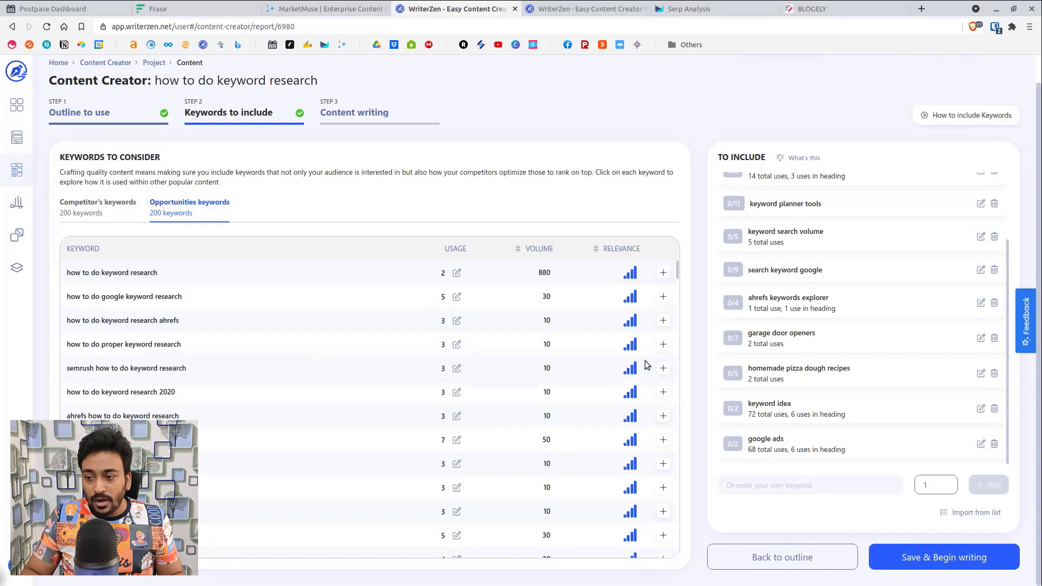
scroll(446, 385, "down", 3)
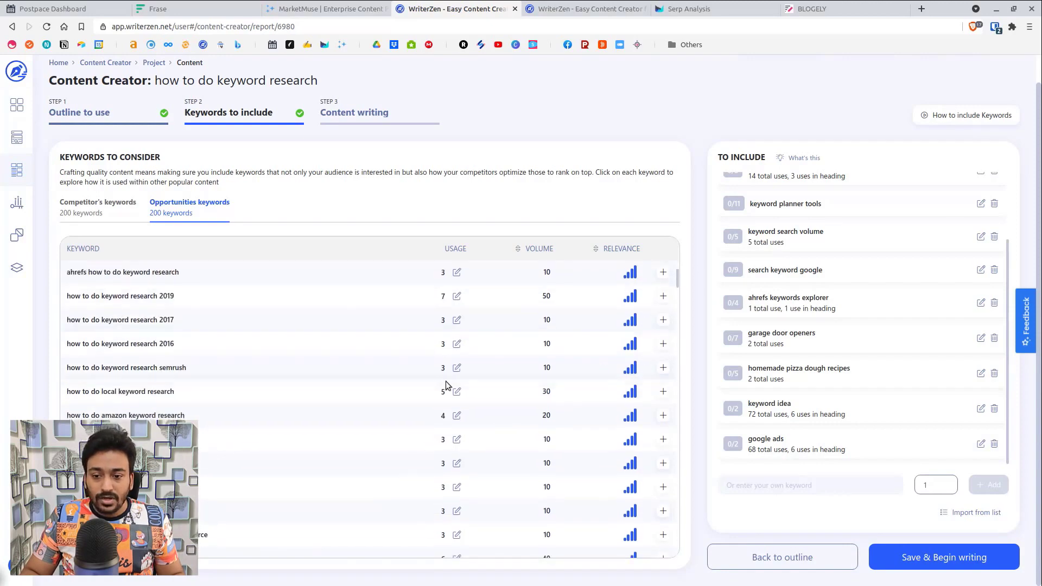
triple_click(137, 417)
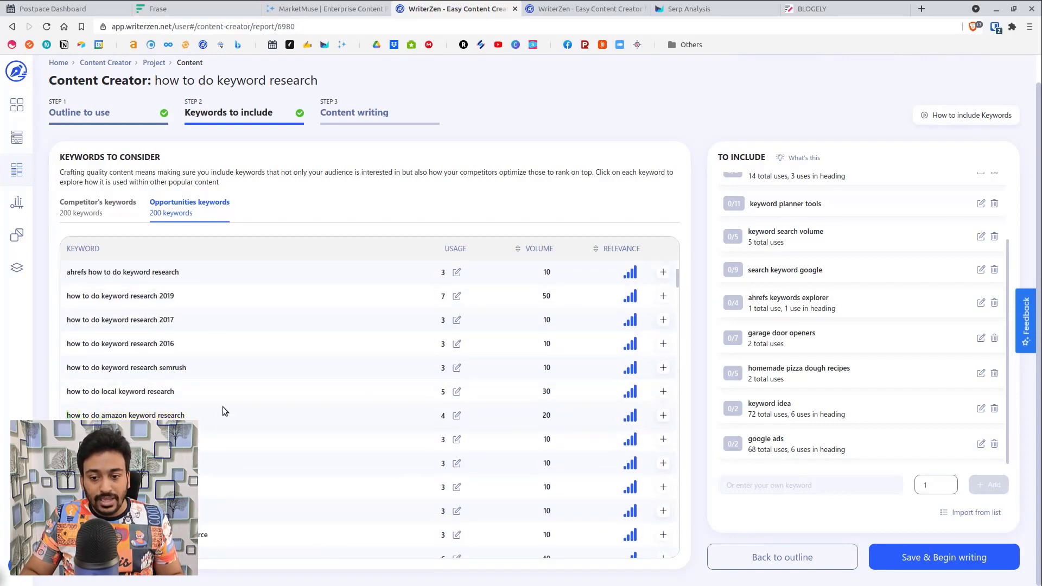
triple_click(158, 416)
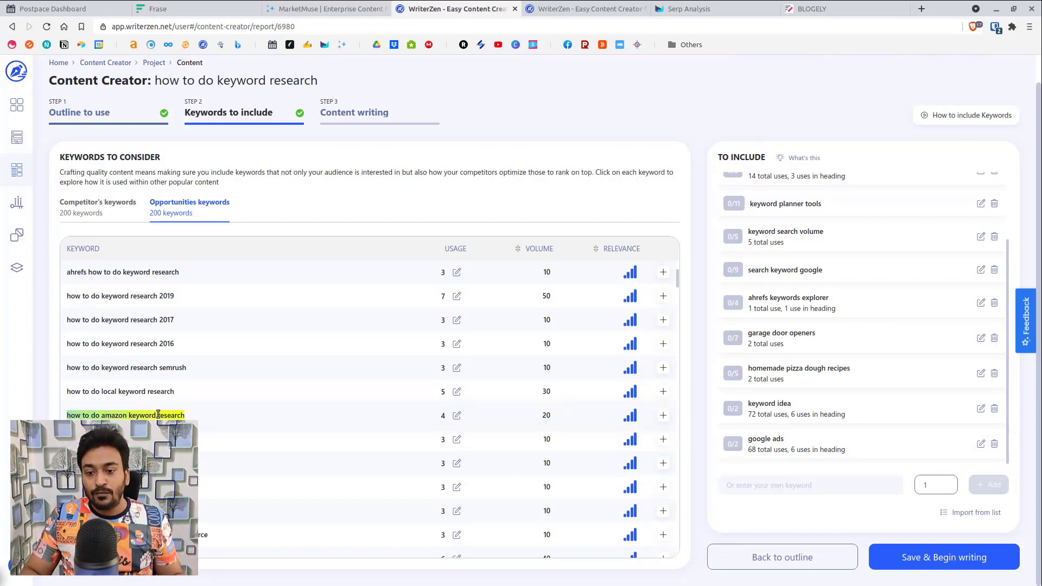
left_click(662, 417)
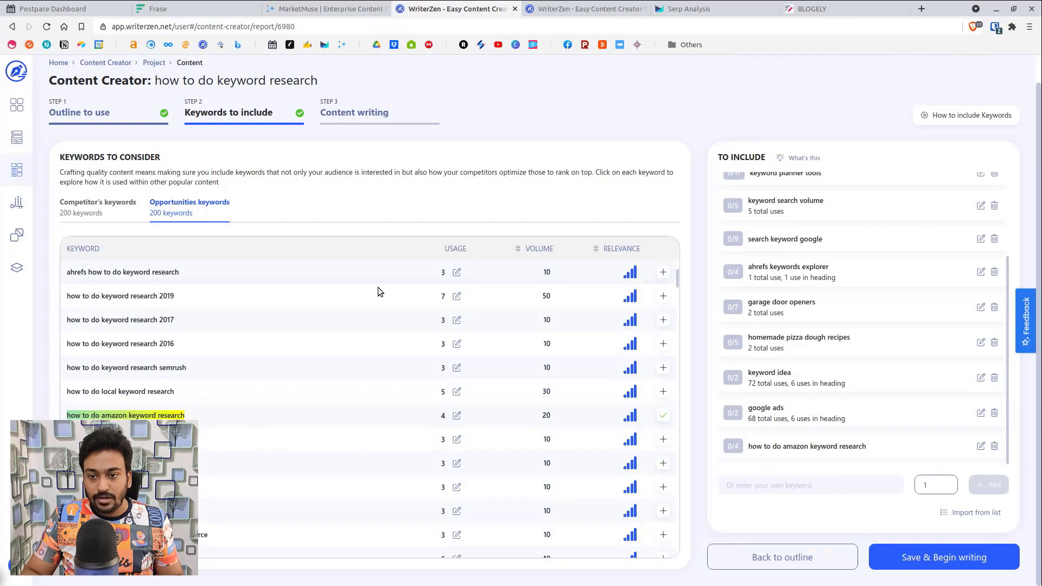
Step: Save the keywords to begin writing, and copy the prepared outline into the content editor
scroll(376, 293, "down", 2)
left_click(944, 557)
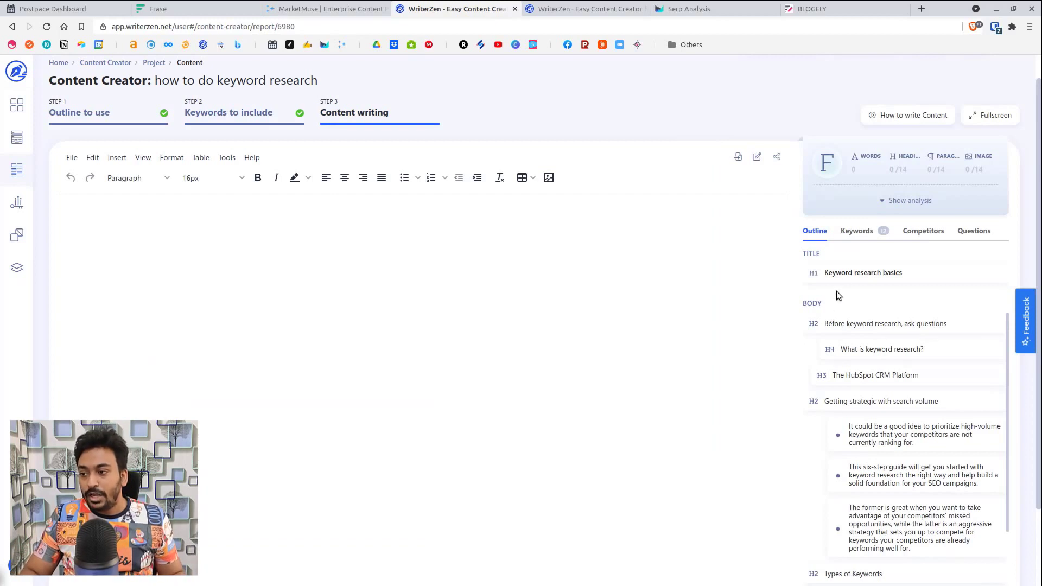
scroll(887, 328, "down", 4)
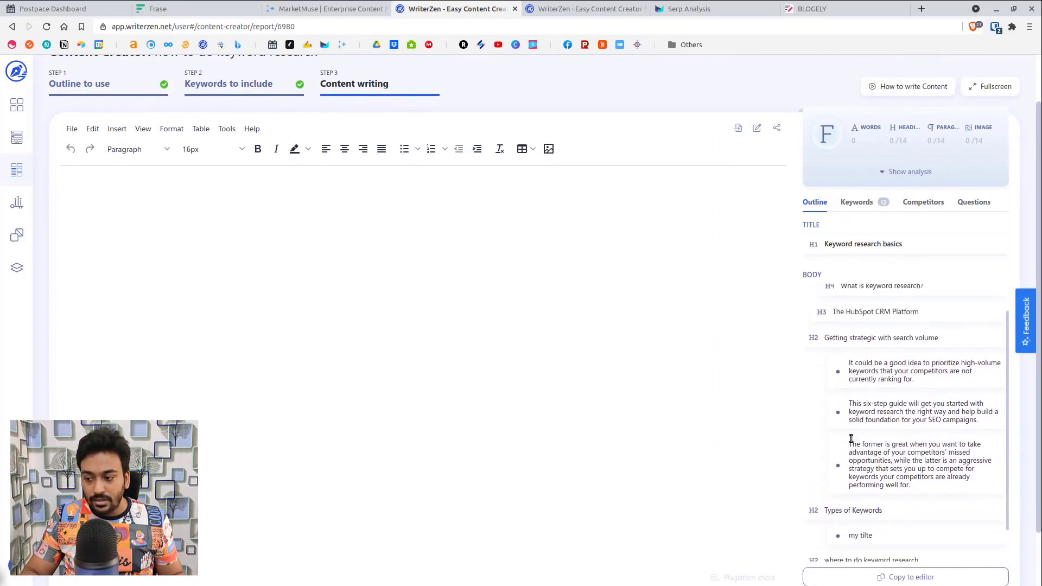
left_click(906, 577)
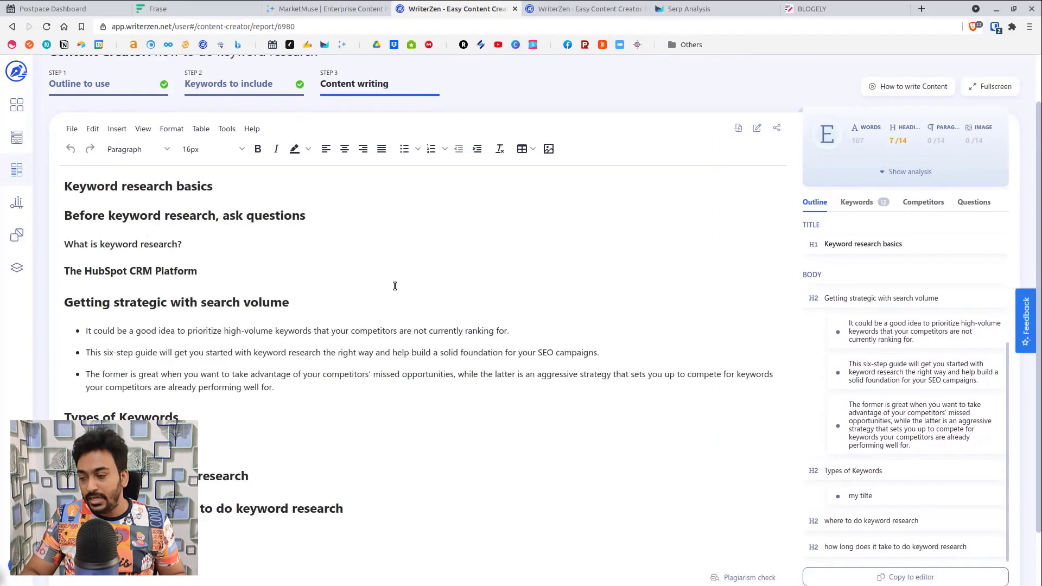
Step: Review the keywords to include and their target uses beside the content editor
scroll(691, 336, "up", 2)
left_click(867, 261)
scroll(910, 324, "down", 2)
scroll(910, 325, "down", 1)
scroll(910, 324, "down", 3)
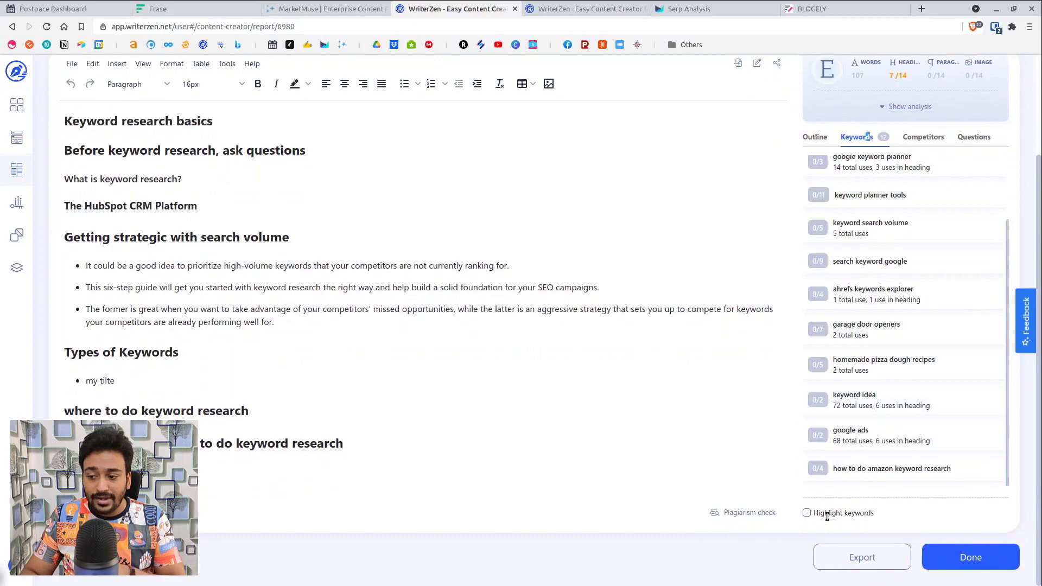
scroll(346, 325, "up", 2)
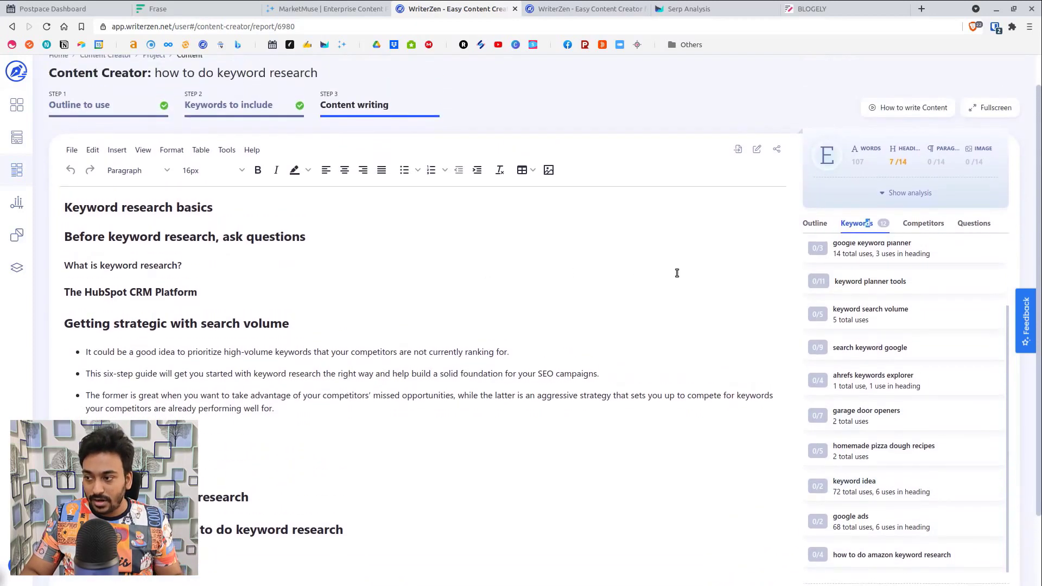
Step: Look through the competitor articles and the "People also ask" questions offered beside the editor
left_click(923, 225)
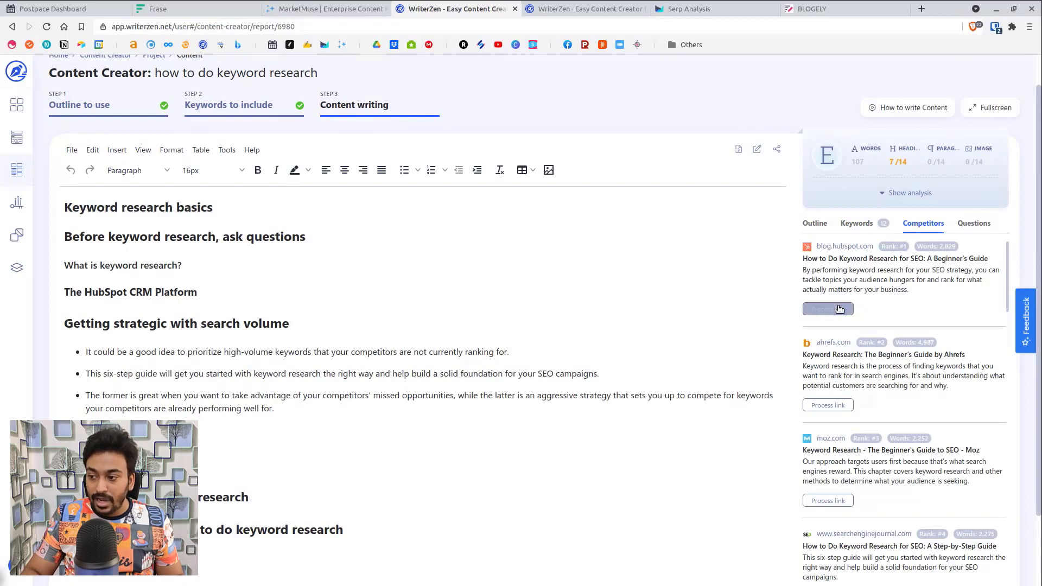
scroll(840, 309, "down", 5)
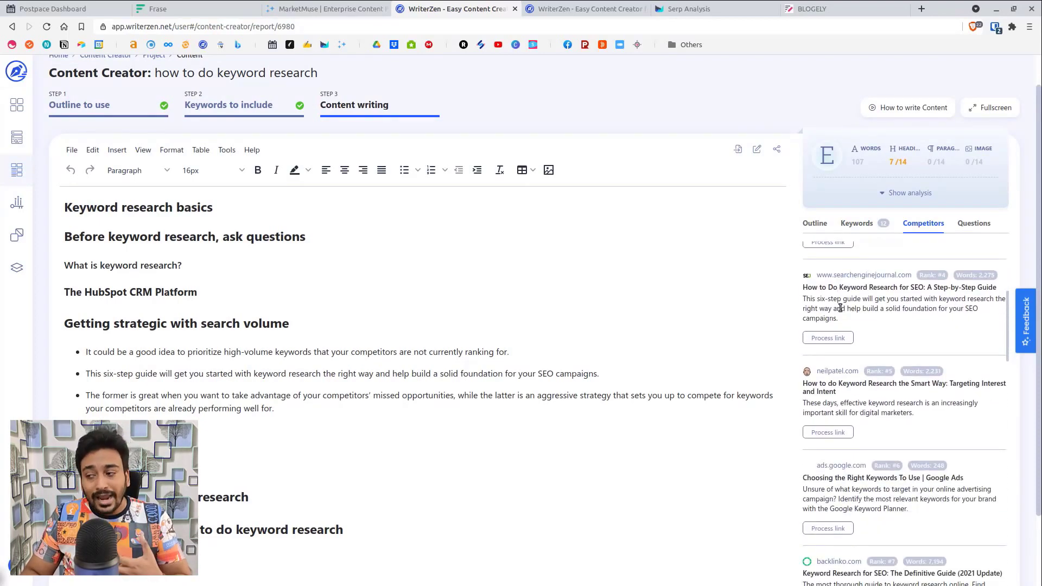
left_click(973, 224)
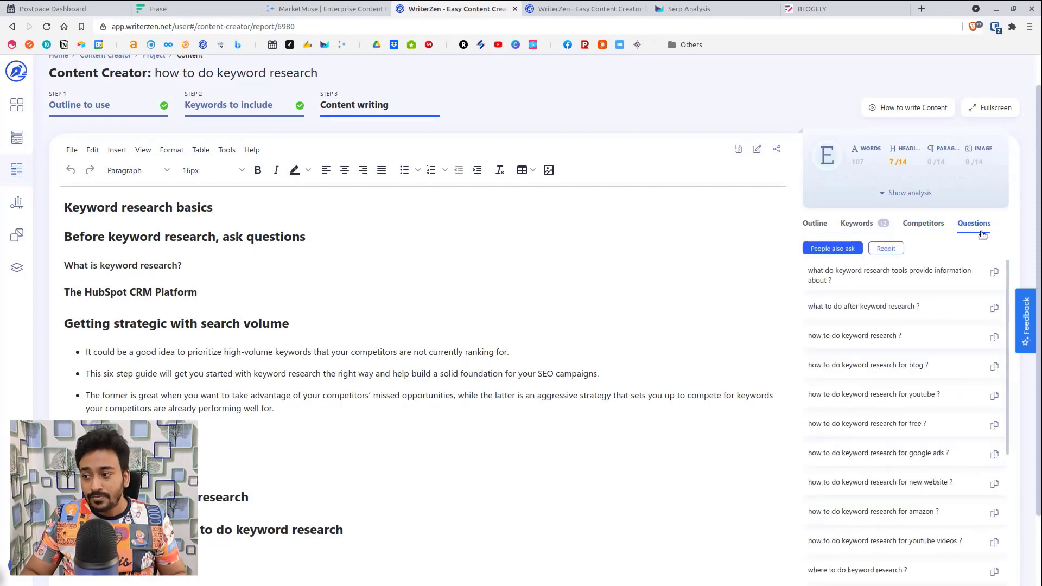
scroll(925, 302, "down", 5)
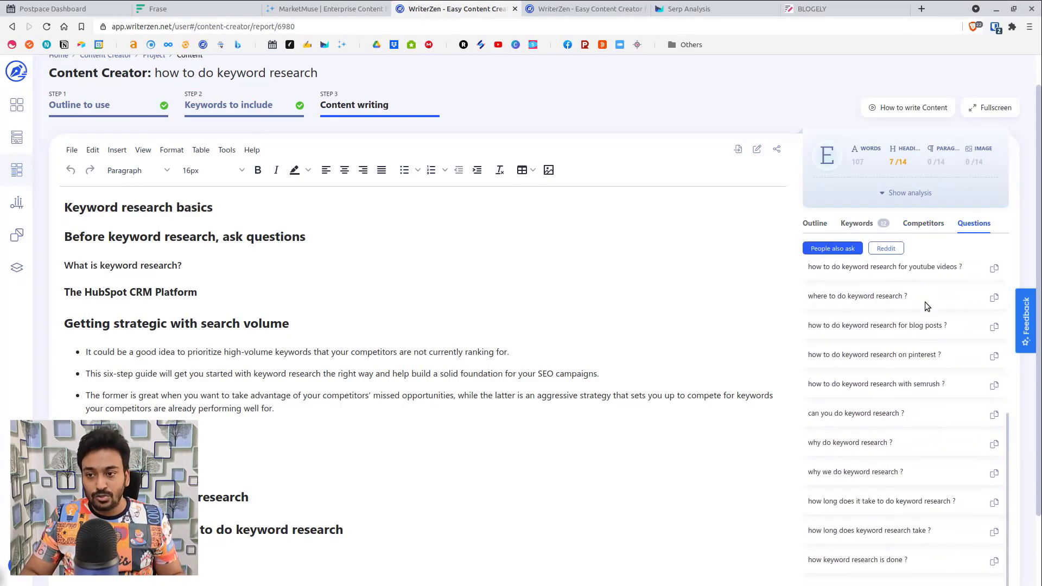
Step: Close the WriterZen page showing the "web hosting" topic discovery and switch to Outranking's SERP Analysis
left_click(593, 6)
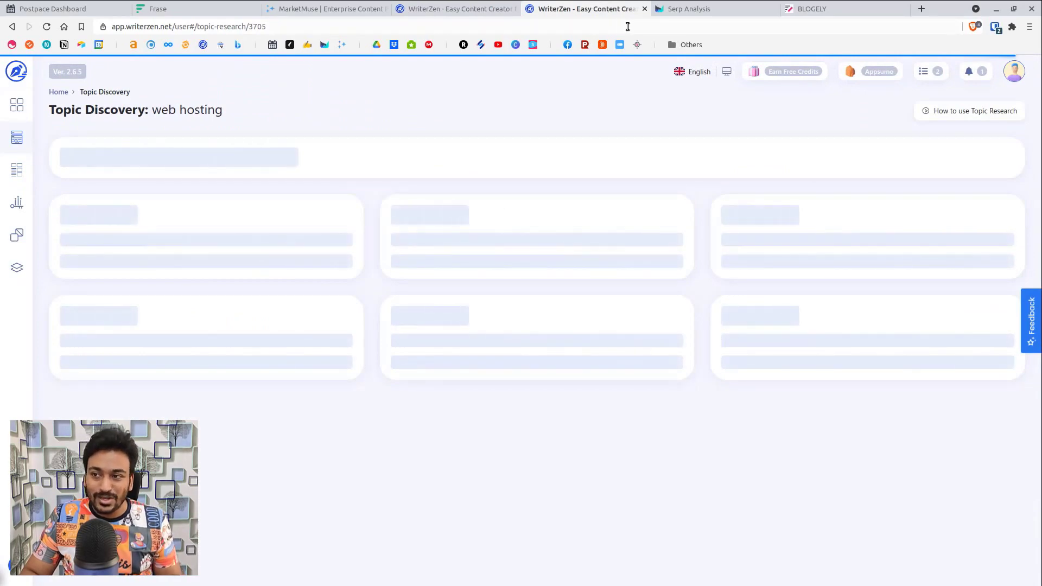
left_click(644, 9)
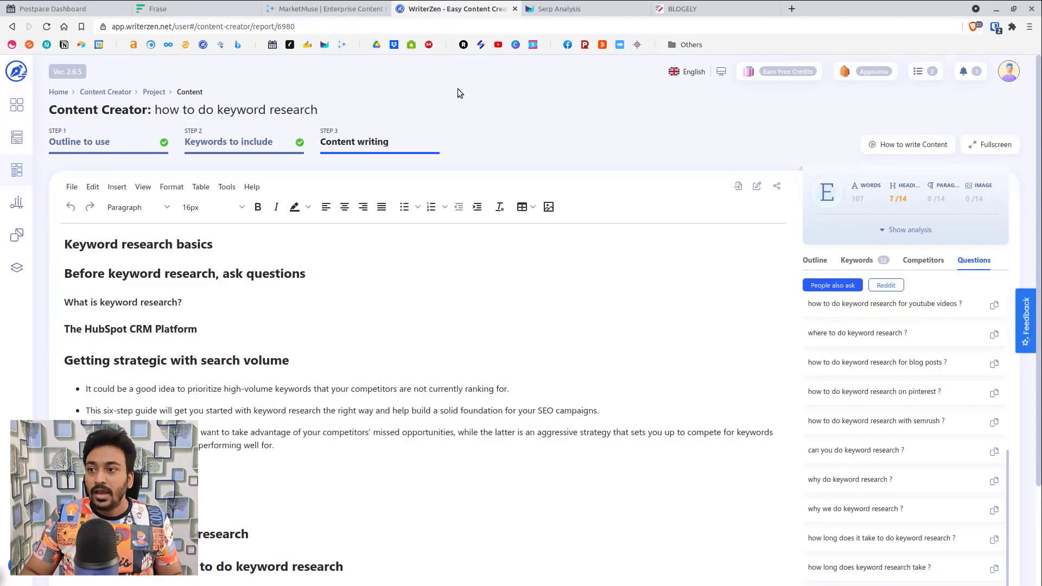
left_click(593, 6)
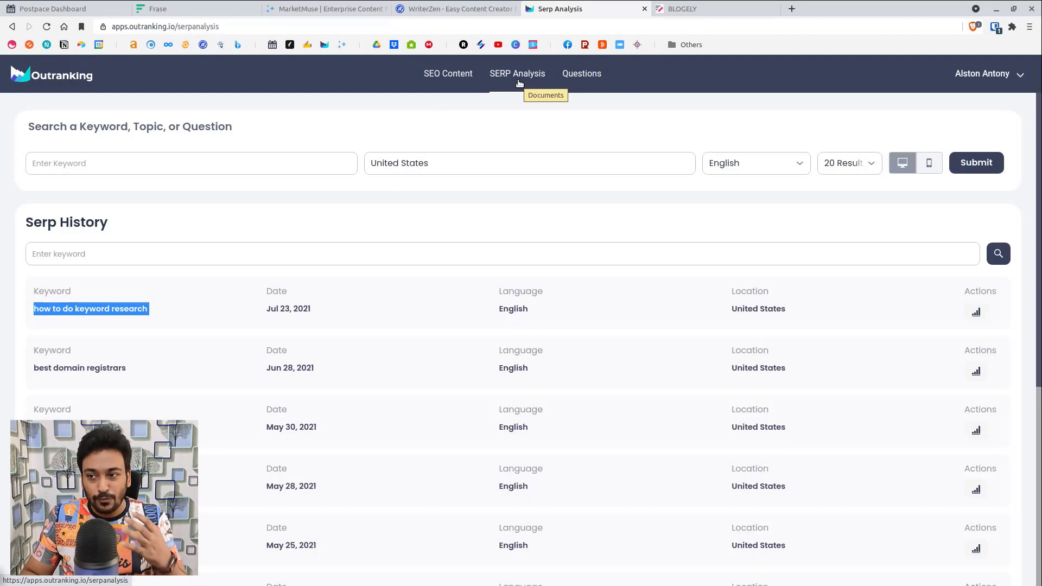
Step: Check the available result-count options, and open the saved SERP analysis for "how to do keyword research"
left_click(448, 233)
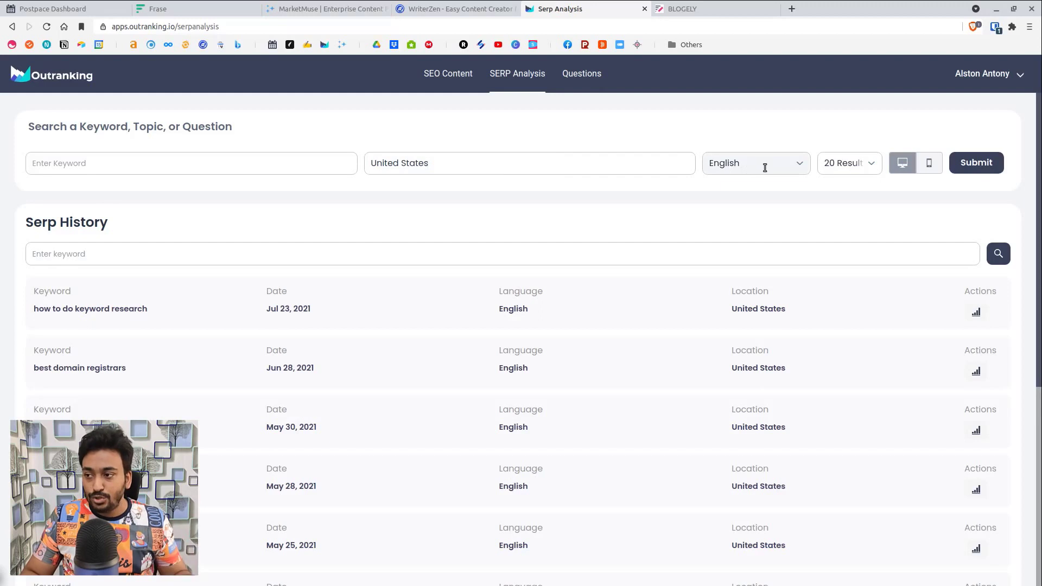
left_click(843, 163)
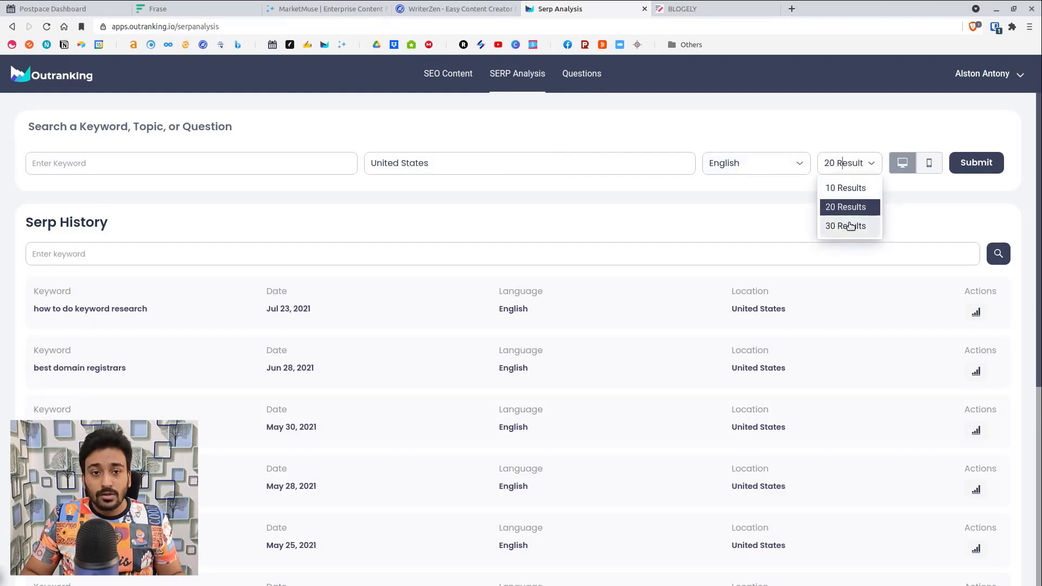
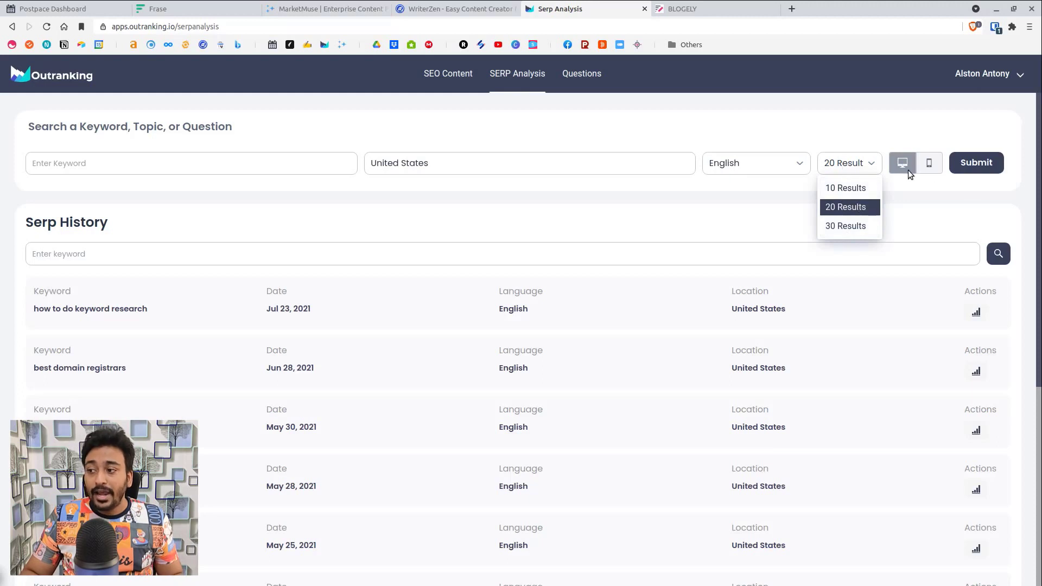
left_click(931, 182)
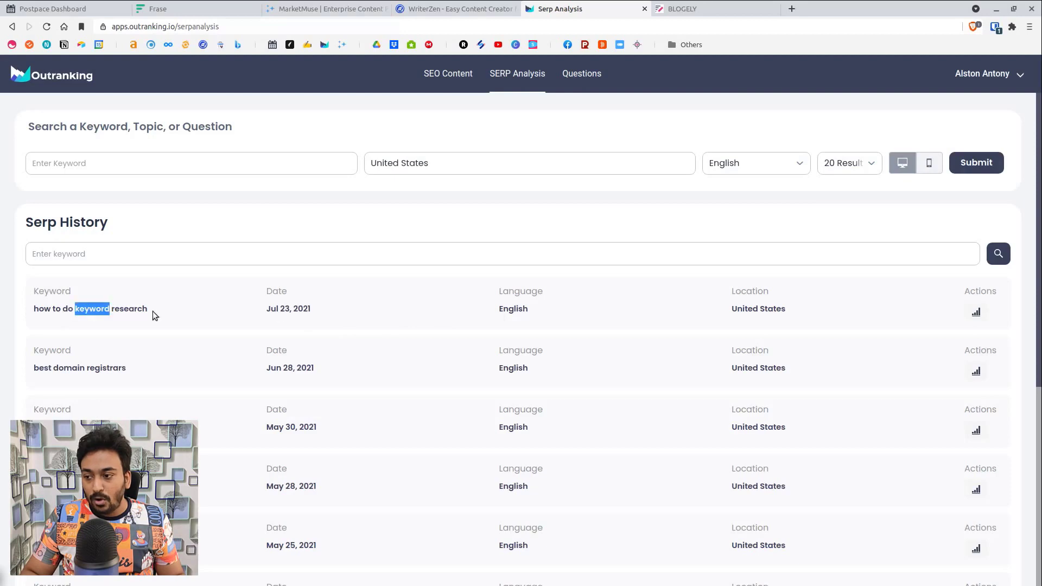
left_click(787, 291)
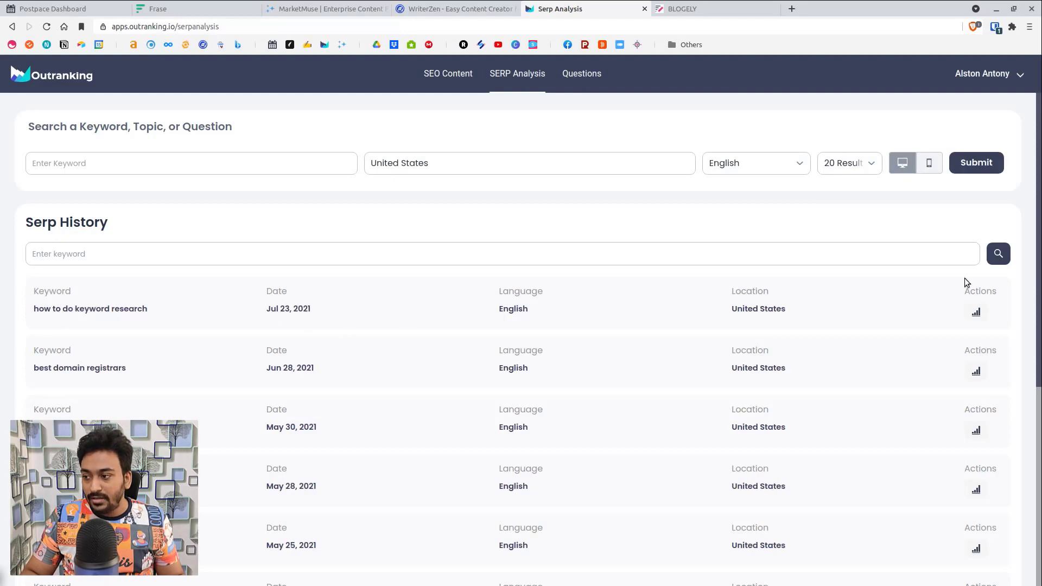
left_click(977, 309)
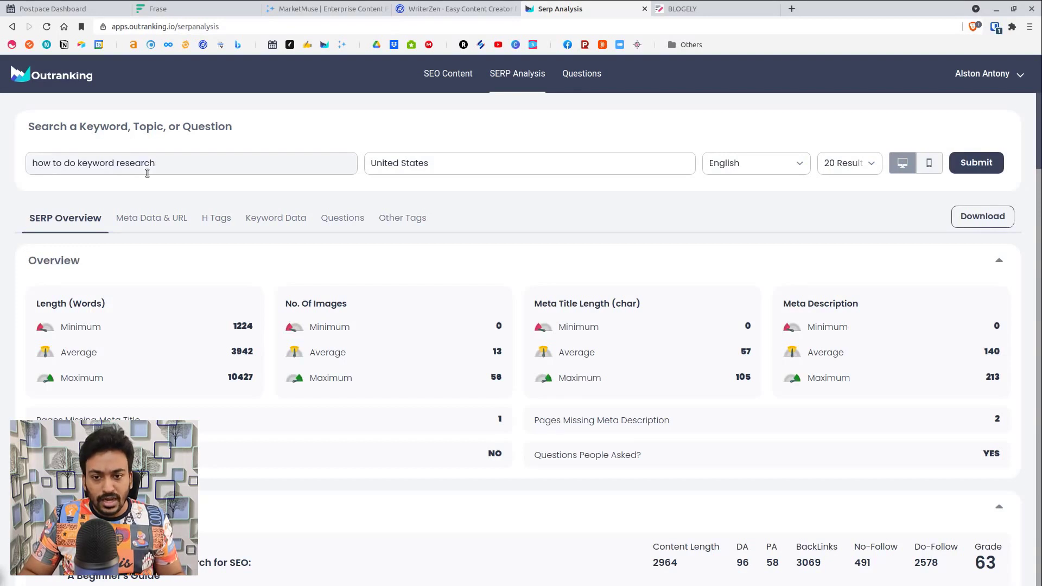
Step: Examine the SERP overview for word length, image count, meta title and meta description statistics
scroll(147, 173, "down", 1)
scroll(86, 172, "up", 1)
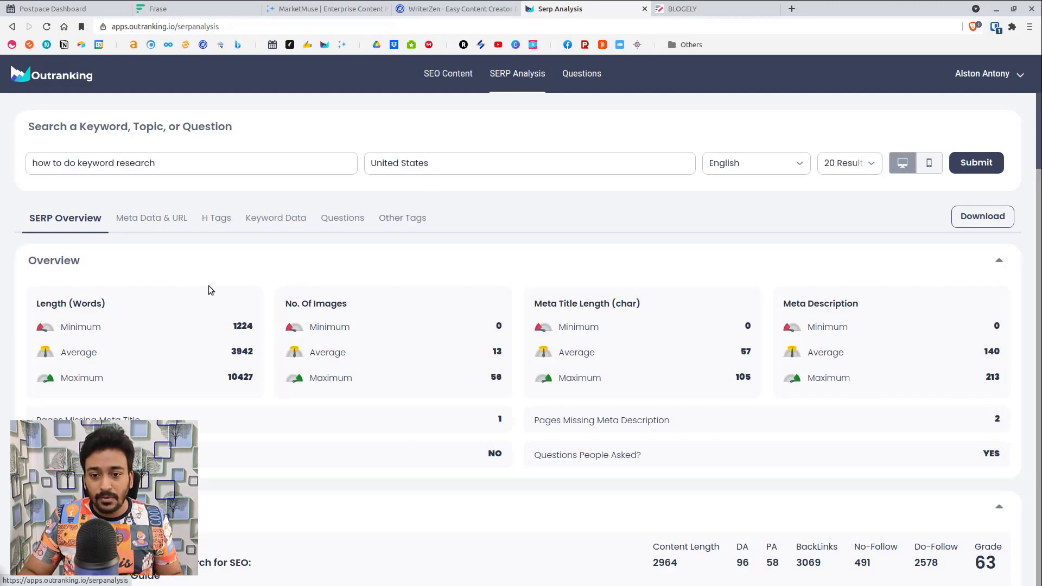
scroll(105, 292, "down", 3)
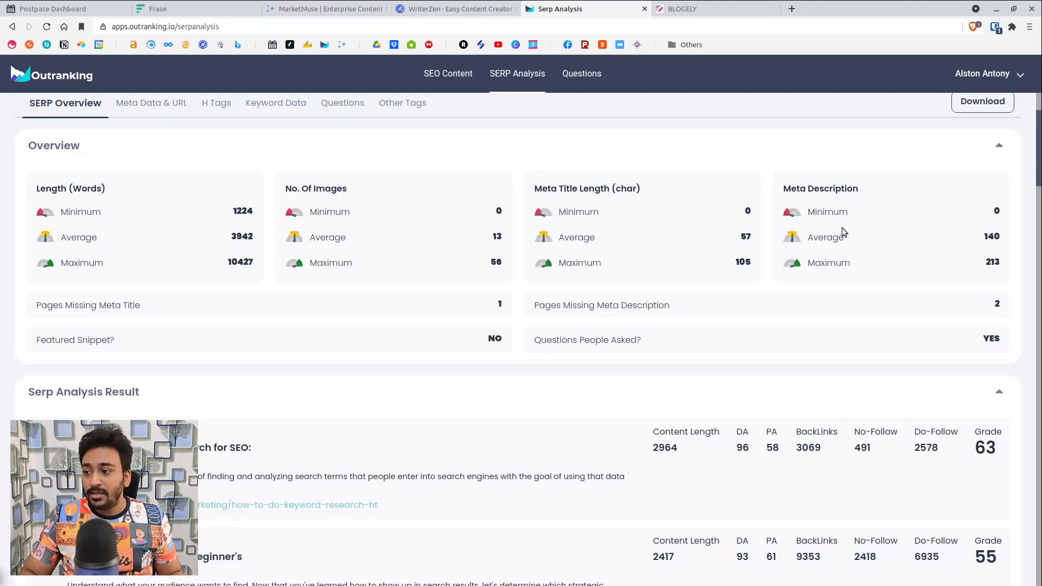
scroll(266, 330, "down", 3)
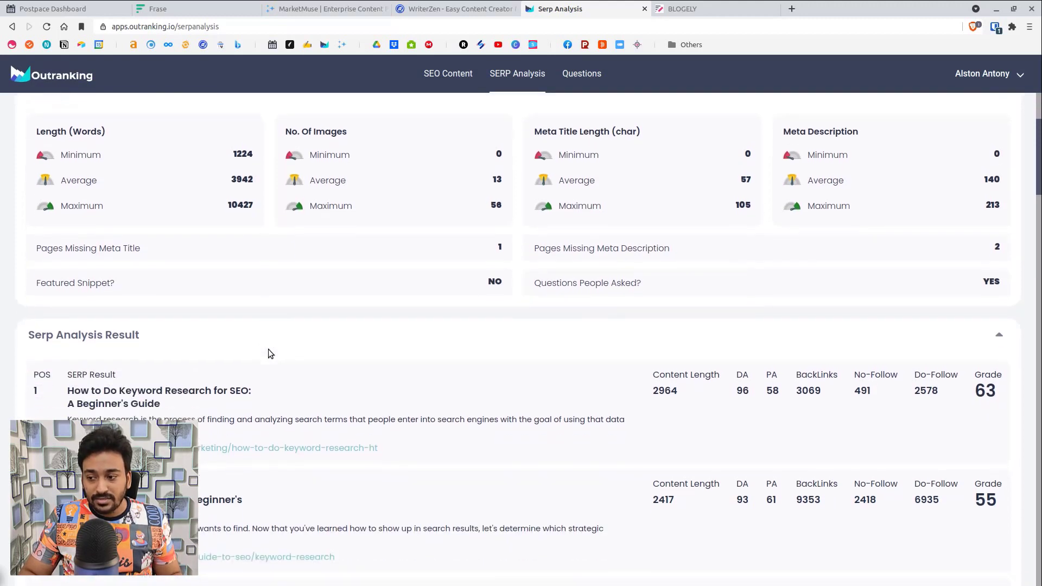
Step: Examine the ranked SERP results, comparing each page's content length, authority, backlinks and grade
scroll(127, 312, "down", 1)
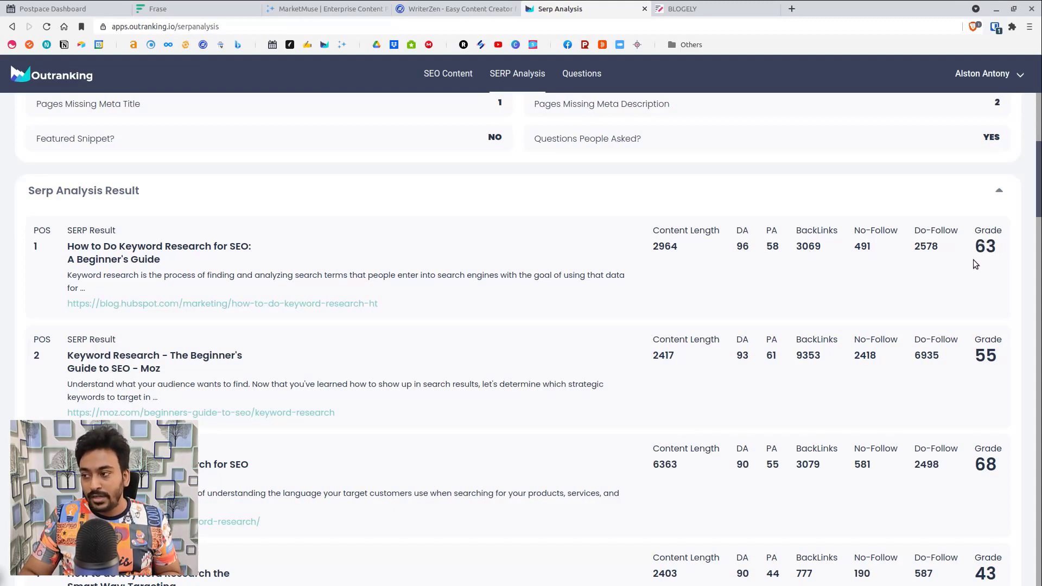
scroll(973, 259, "down", 6)
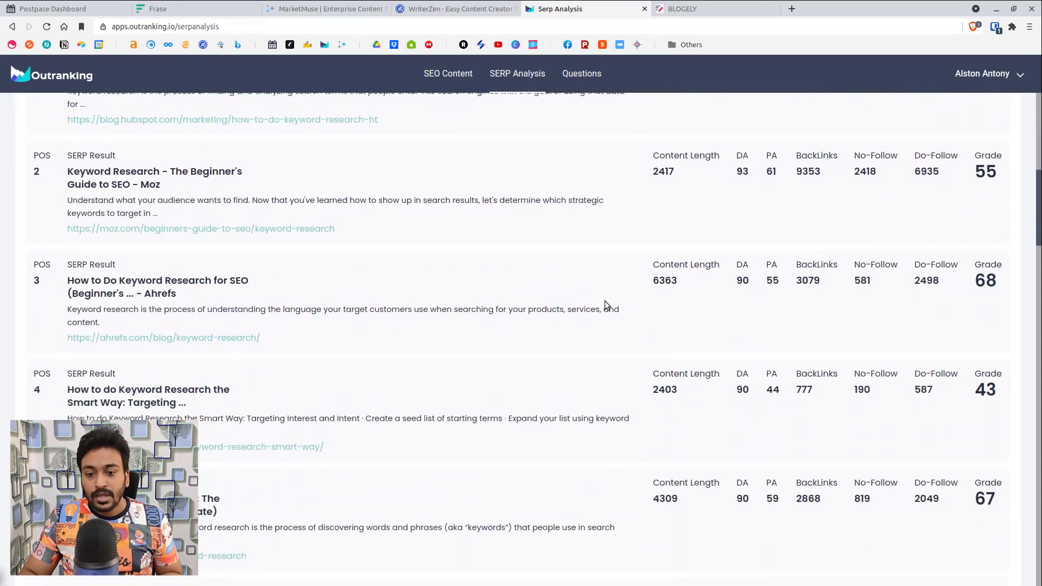
scroll(605, 302, "down", 12)
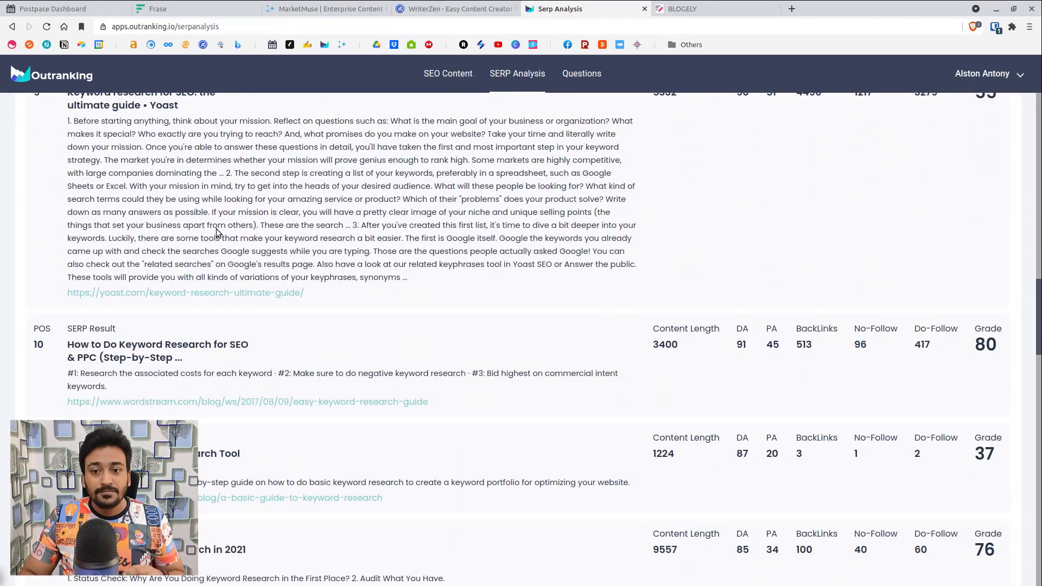
scroll(217, 232, "up", 2)
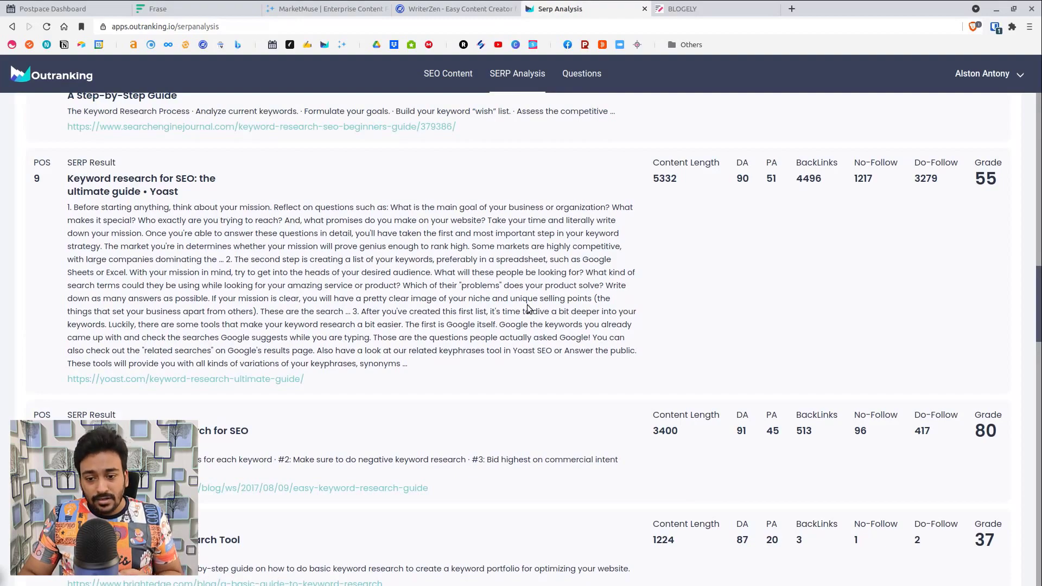
scroll(510, 310, "down", 2)
scroll(442, 350, "down", 15)
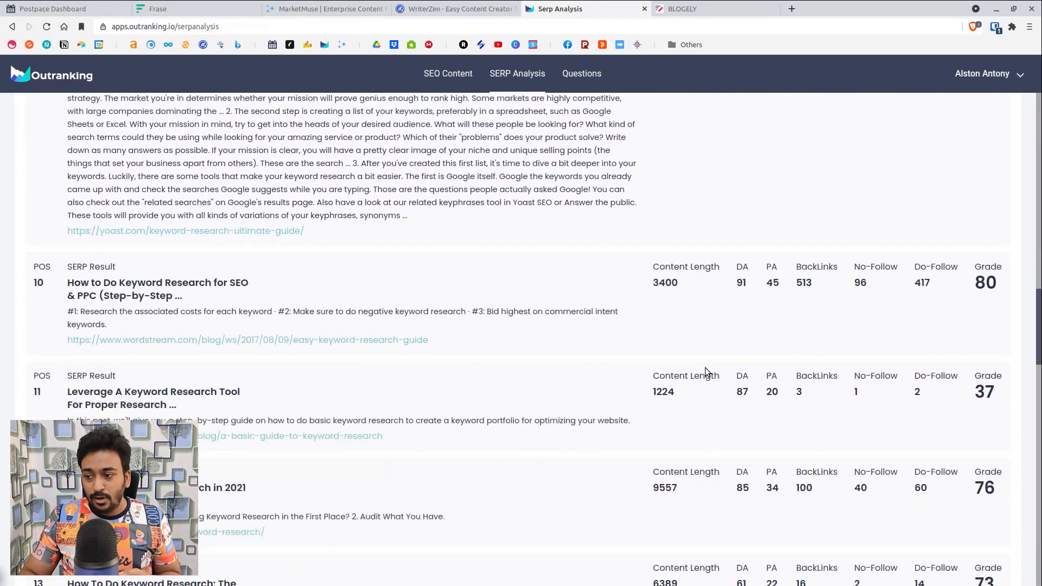
scroll(442, 351, "down", 15)
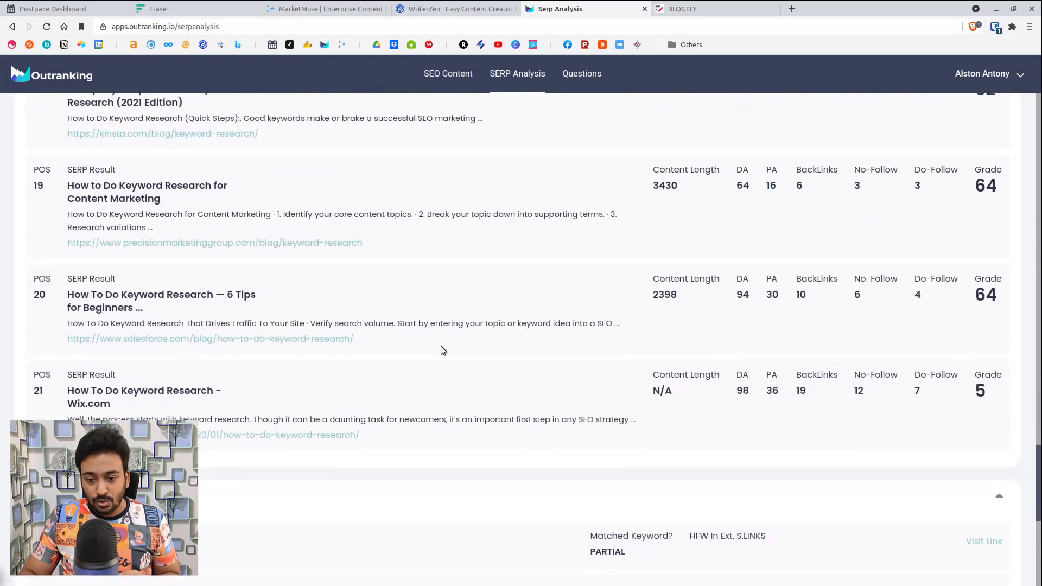
scroll(339, 307, "up", 1)
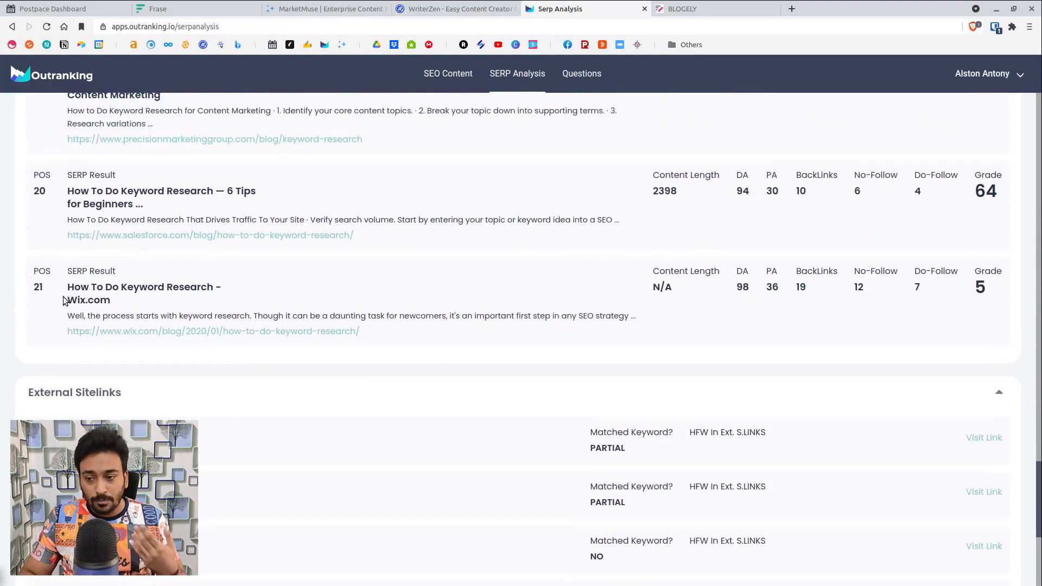
Step: Review the external sitelinks and the related searches at the end of the SERP overview
scroll(162, 327, "down", 1)
scroll(161, 325, "down", 5)
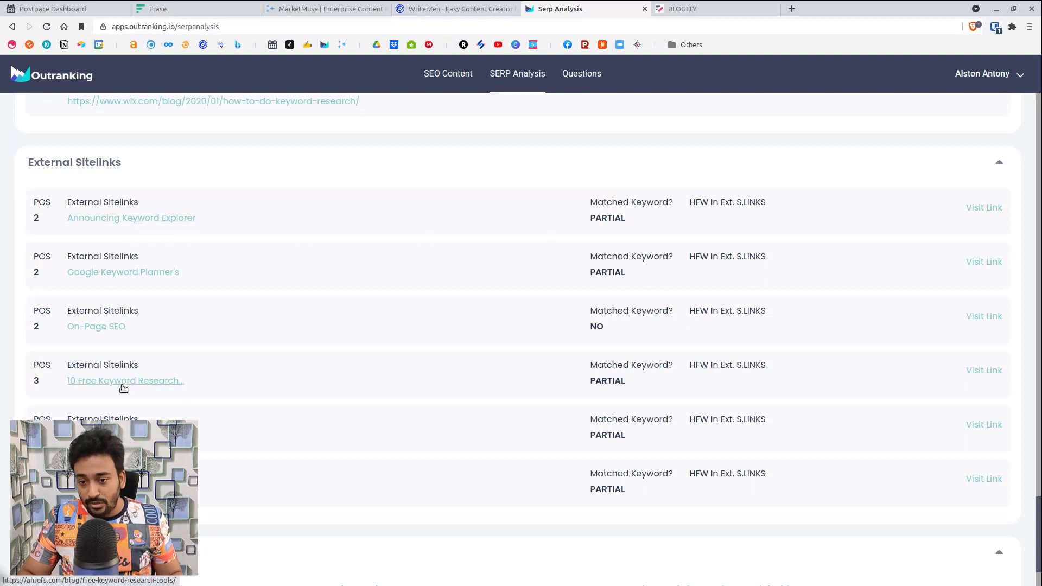
scroll(712, 439, "down", 3)
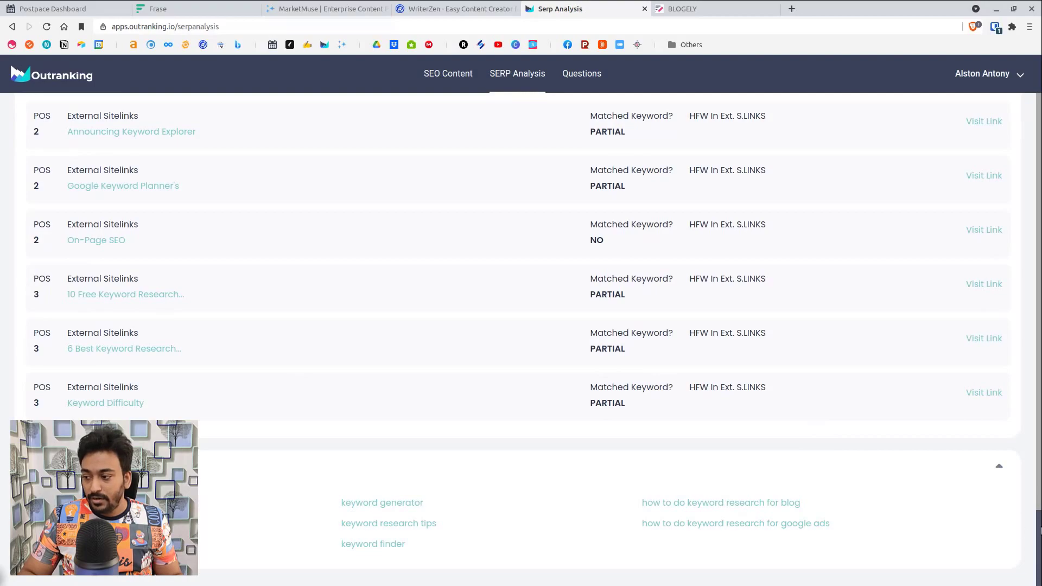
Step: Open the Meta Data & URL report and examine the ranking pages' meta titles and keyword matches
left_click_drag(1039, 514, 1023, 90)
left_click(136, 219)
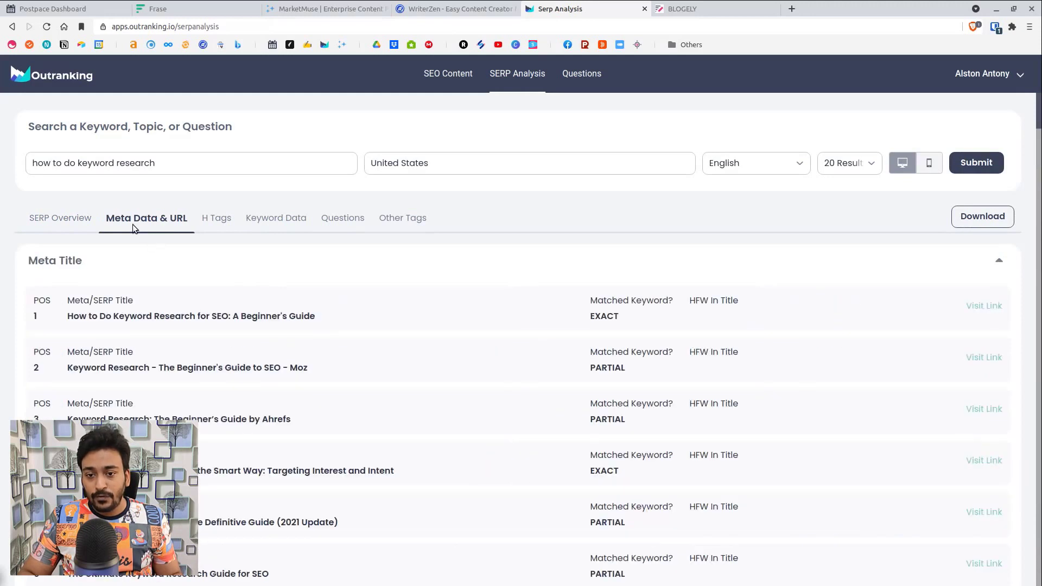
scroll(315, 290, "down", 2)
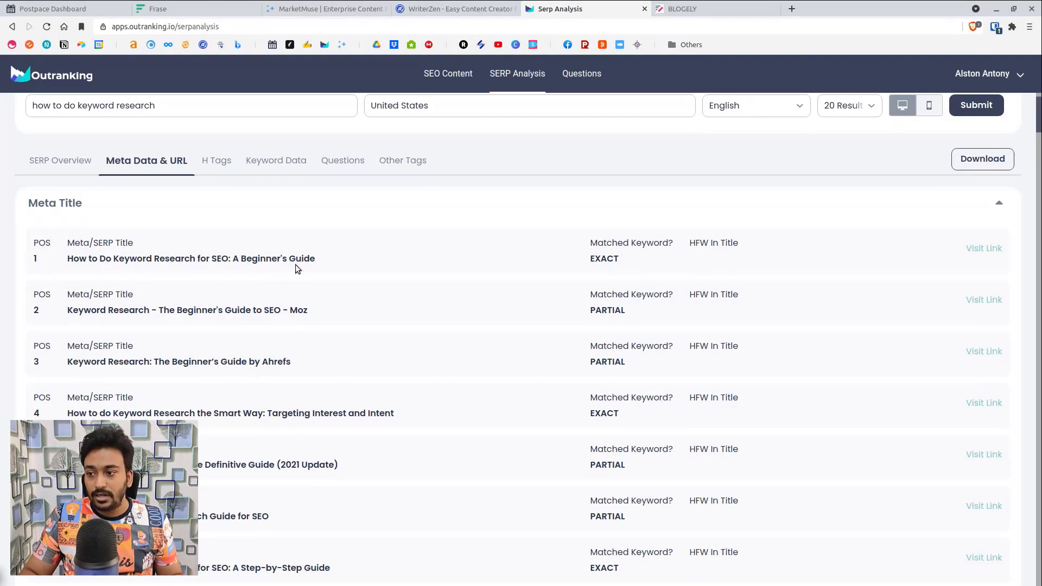
Step: Review the meta titles of the ranking pages and how each one matches the keyword
scroll(293, 334, "down", 3)
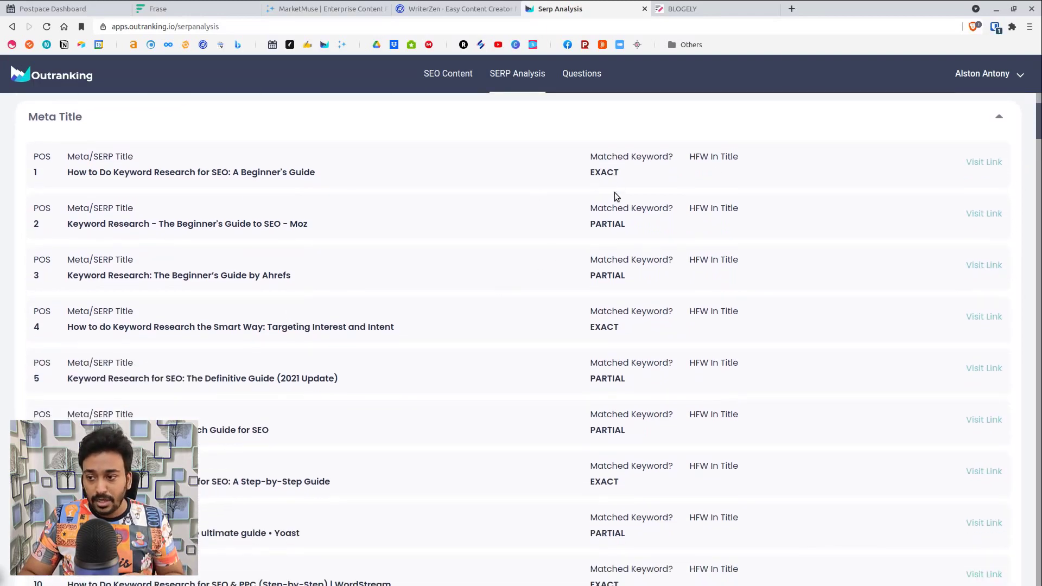
scroll(619, 245, "down", 14)
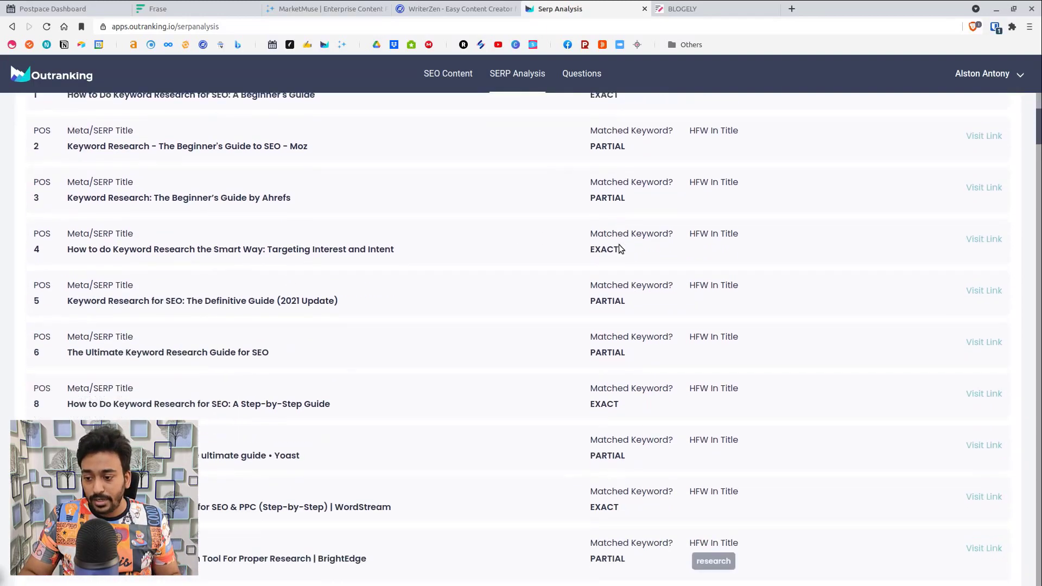
scroll(487, 383, "down", 15)
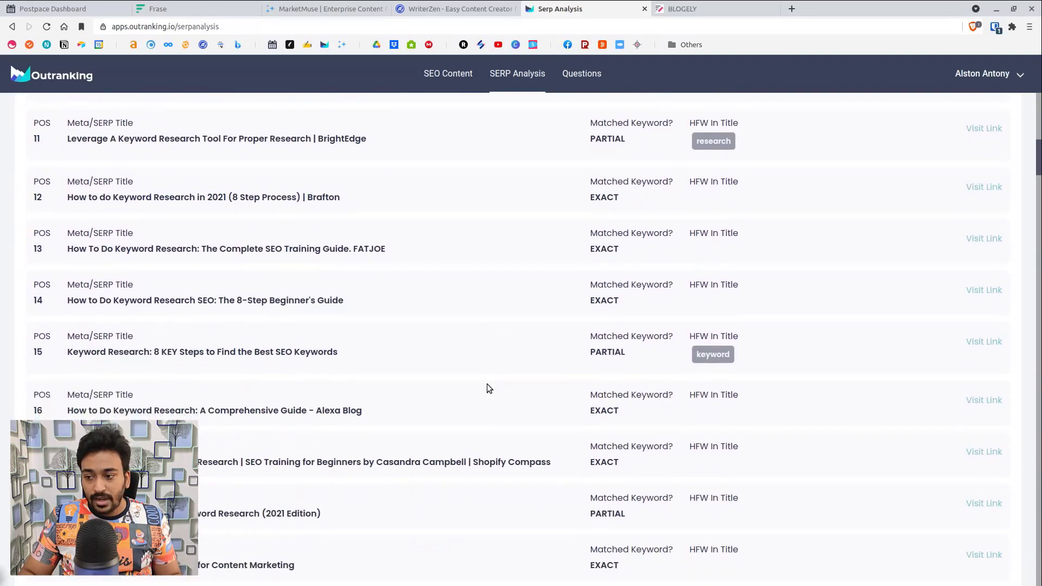
scroll(487, 387, "down", 2)
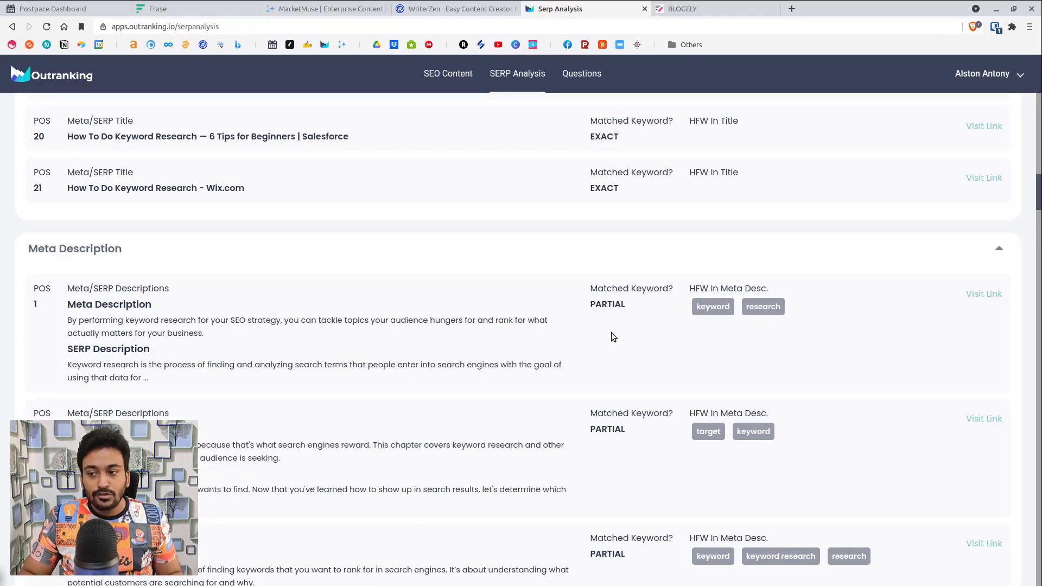
Step: Examine the ranking pages' meta and SERP descriptions, including their keyword matches and high-frequency words
scroll(613, 332, "down", 3)
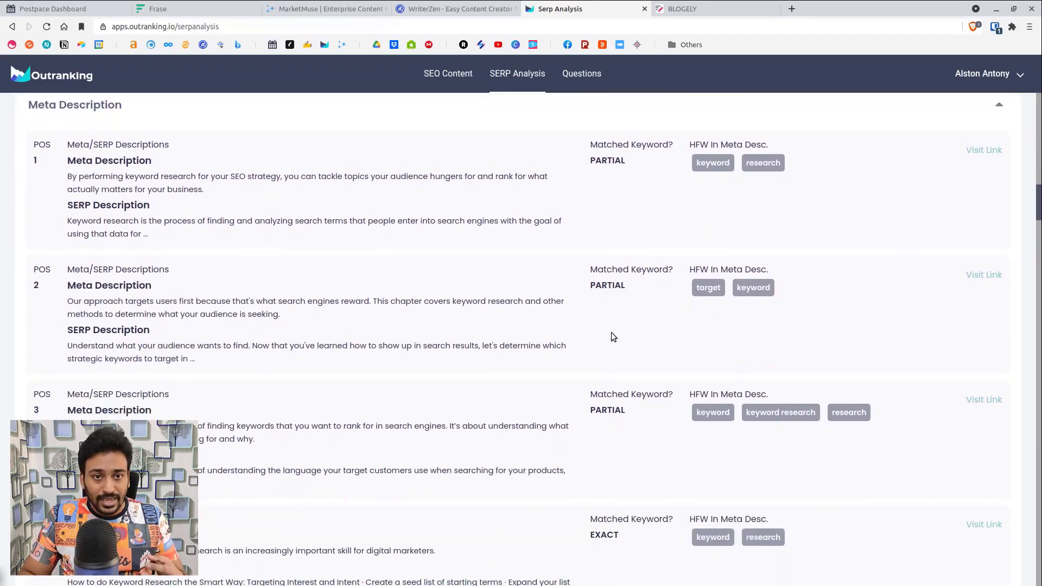
scroll(404, 325, "down", 13)
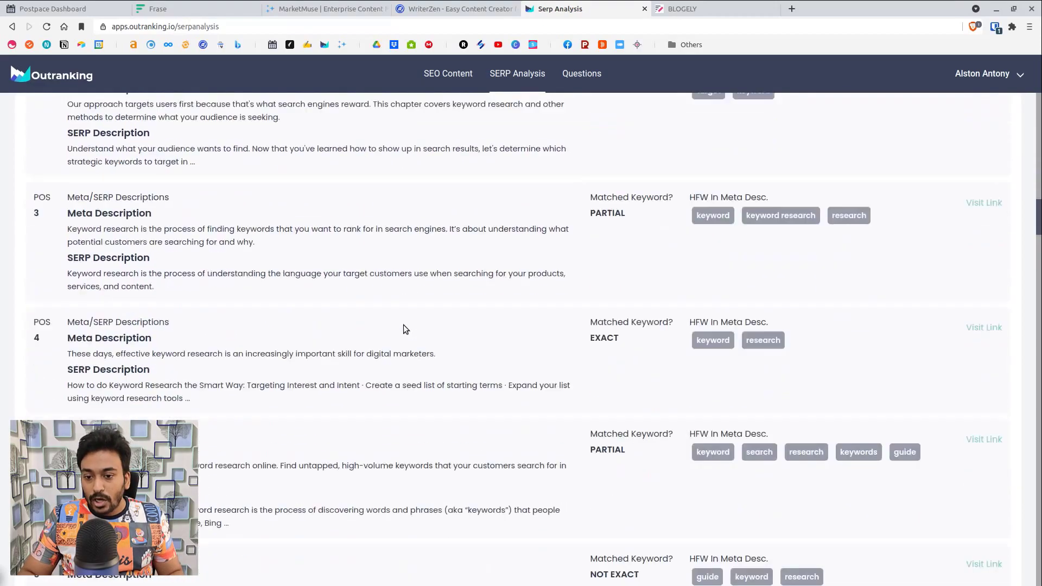
scroll(403, 329, "down", 15)
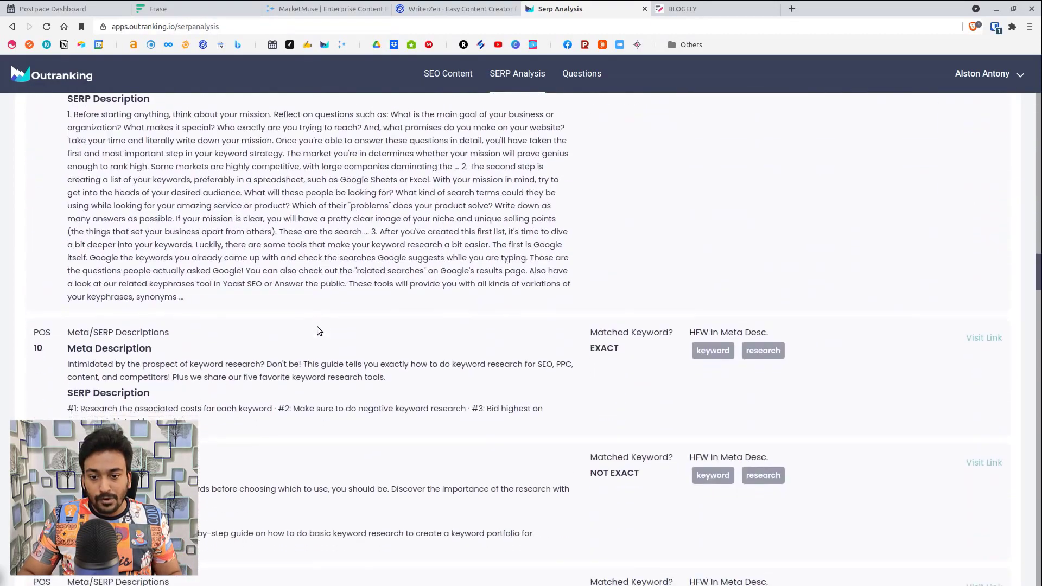
scroll(317, 326, "down", 18)
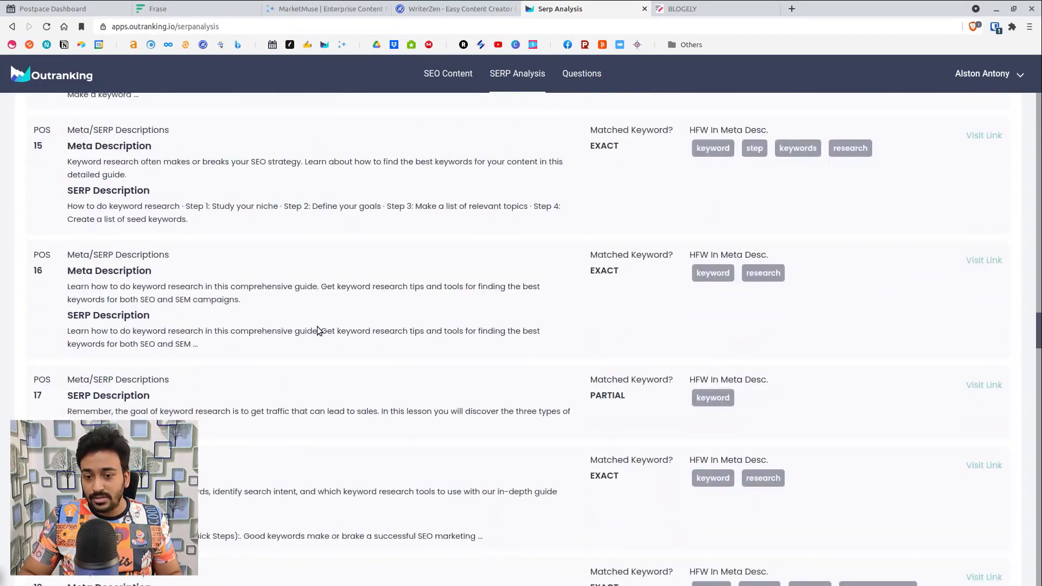
scroll(318, 330, "down", 6)
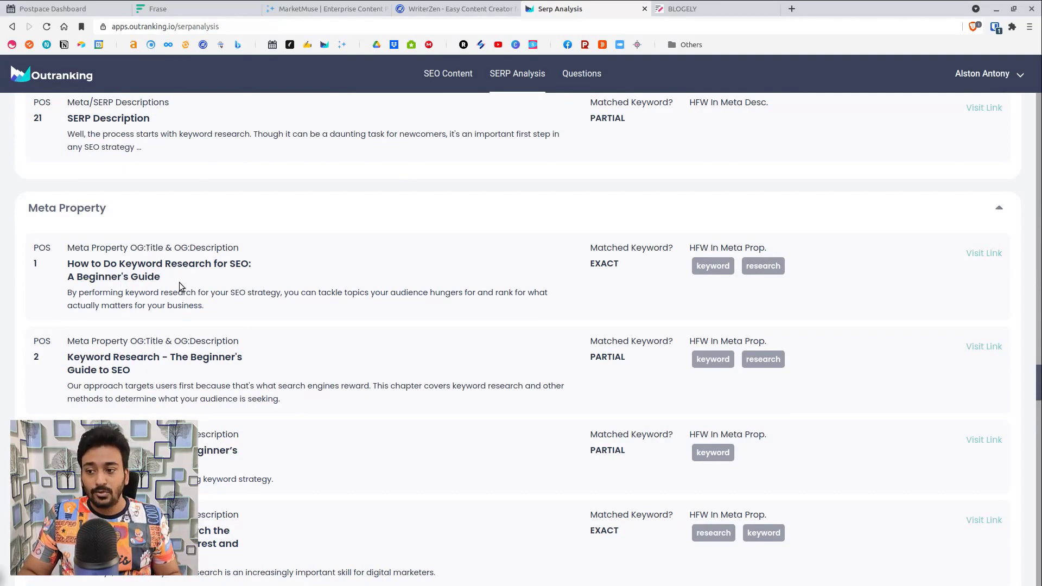
Step: Go through the Meta Property section with the OG titles and descriptions of the ranking pages
scroll(215, 300, "down", 4)
scroll(215, 301, "down", 7)
scroll(215, 300, "down", 10)
scroll(215, 305, "down", 12)
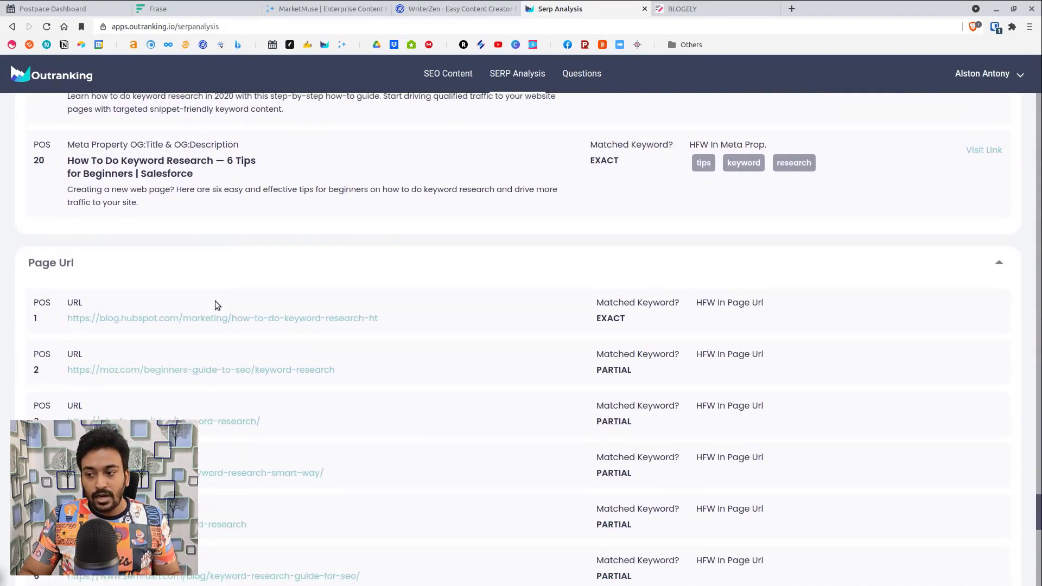
Step: Check the Page Url section for how the ranking pages' URLs match the keyword
scroll(215, 305, "down", 2)
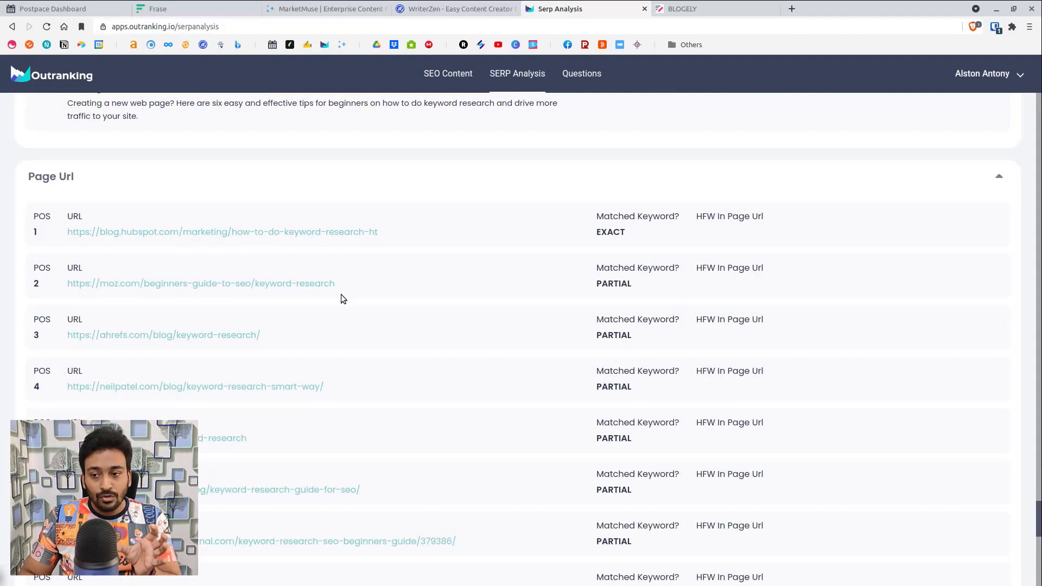
scroll(341, 295, "down", 6)
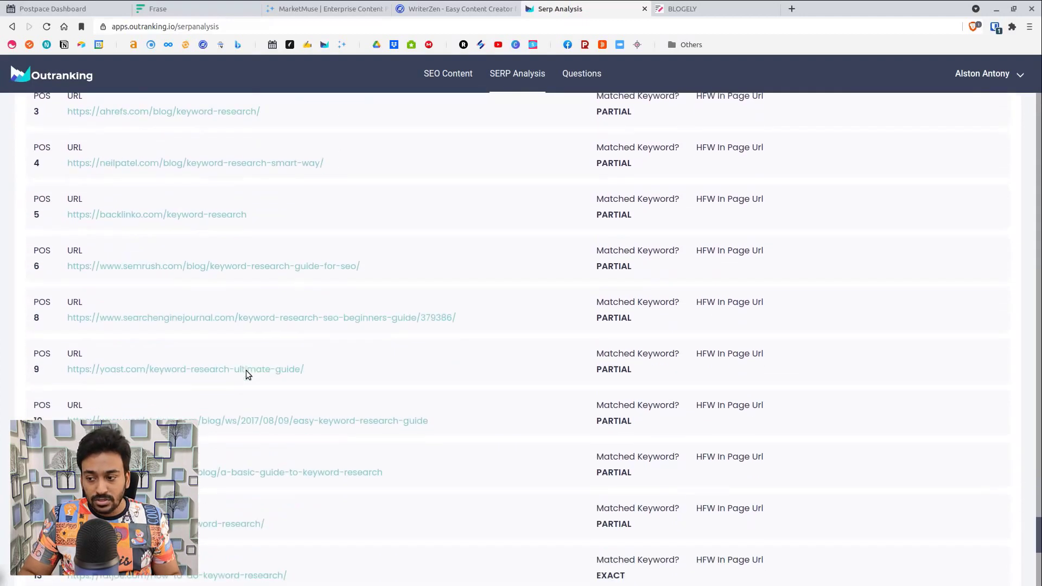
scroll(246, 371, "down", 6)
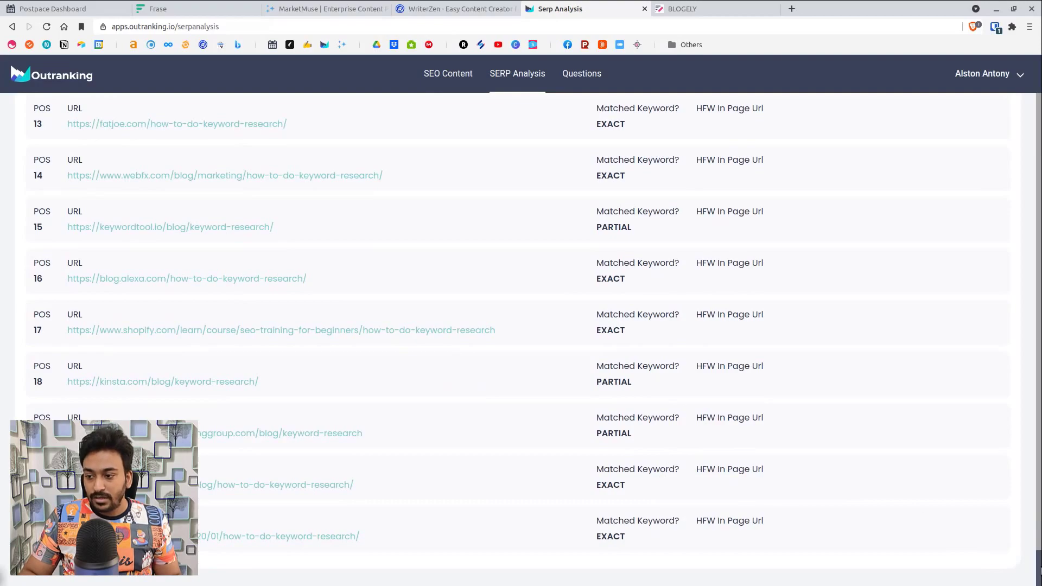
Step: Open the H Tags analysis and review the H1 tags of the ranking pages with their keyword matches
left_click_drag(1039, 566, 1005, 98)
left_click(213, 227)
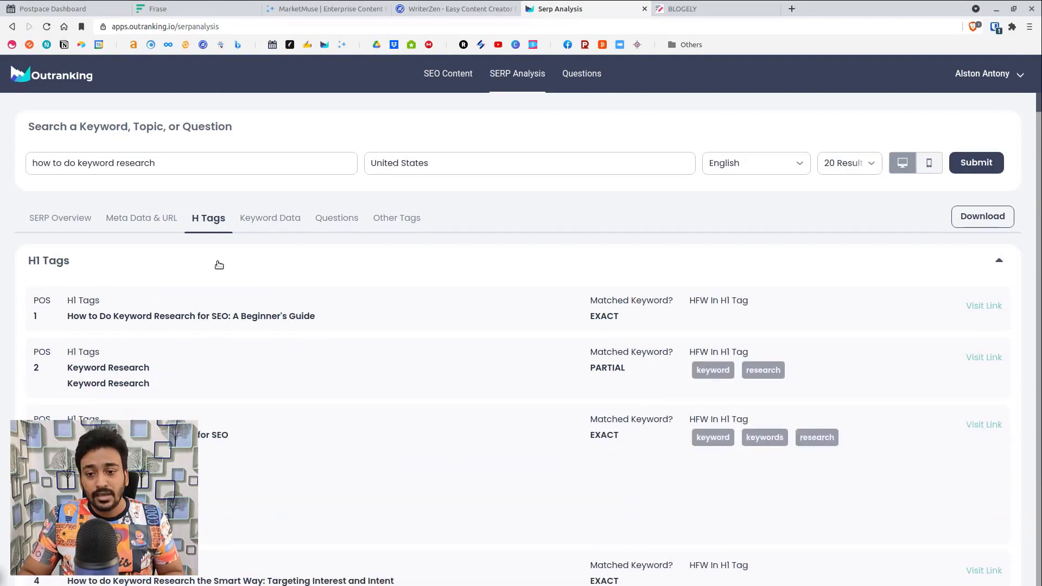
scroll(219, 264, "down", 1)
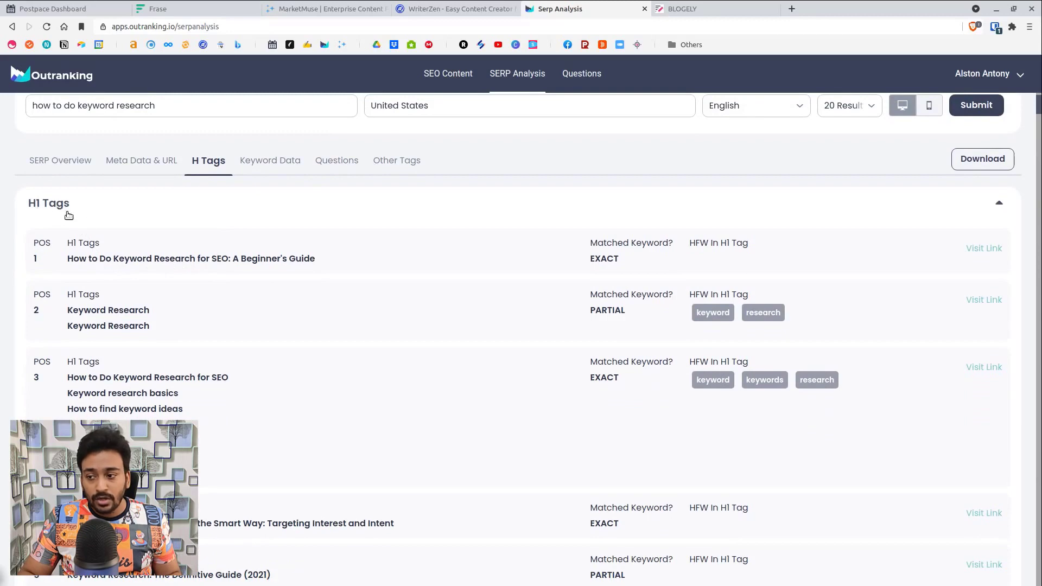
scroll(263, 317, "down", 3)
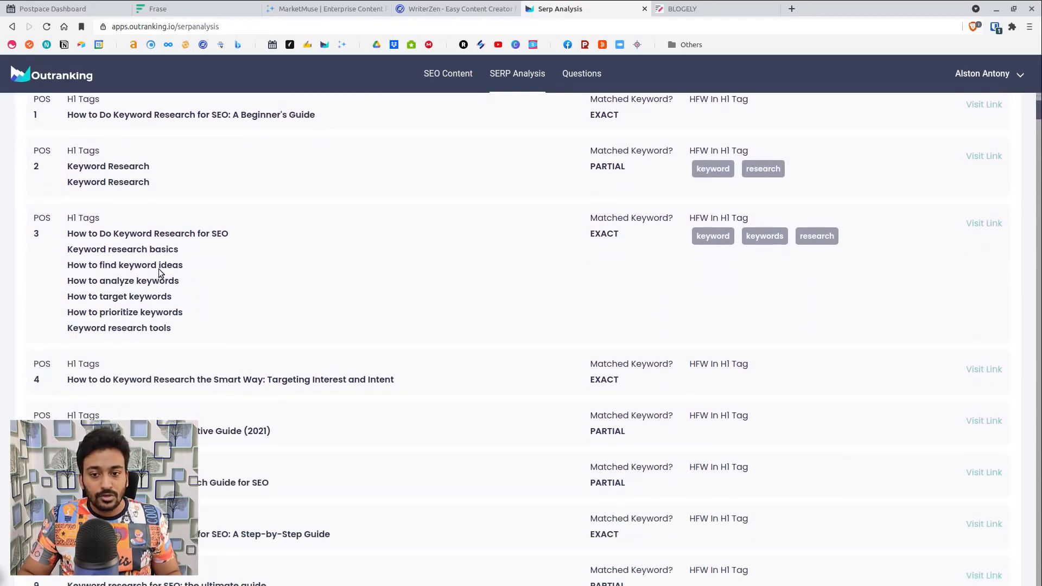
scroll(207, 350, "down", 1)
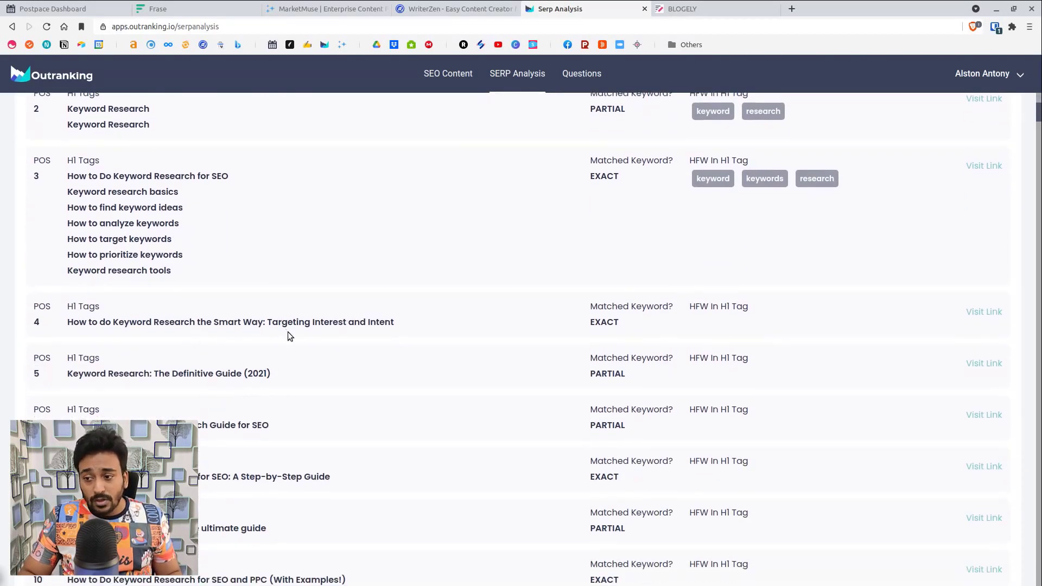
scroll(289, 334, "down", 2)
scroll(609, 241, "down", 10)
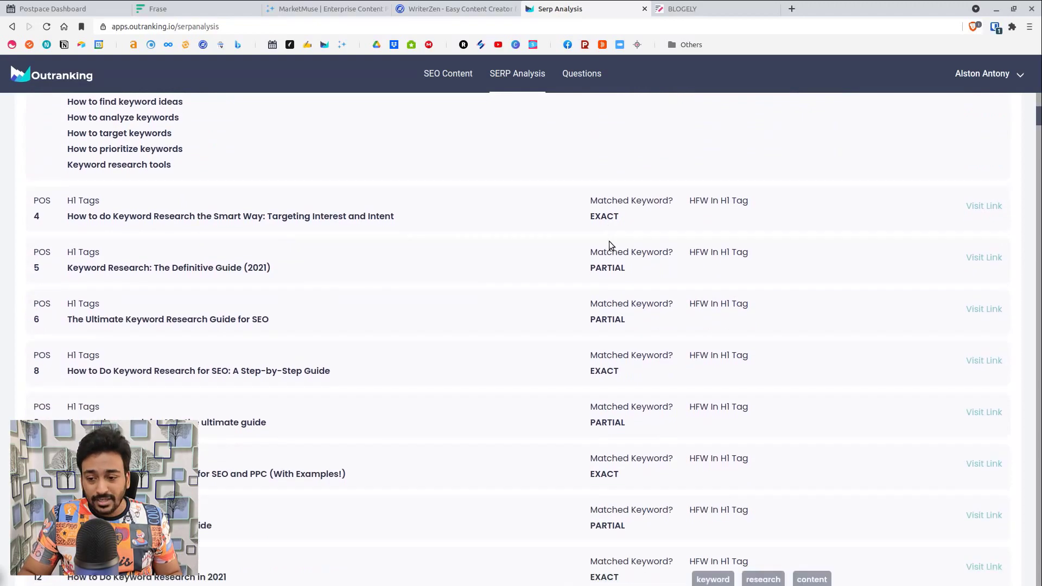
scroll(449, 445, "down", 7)
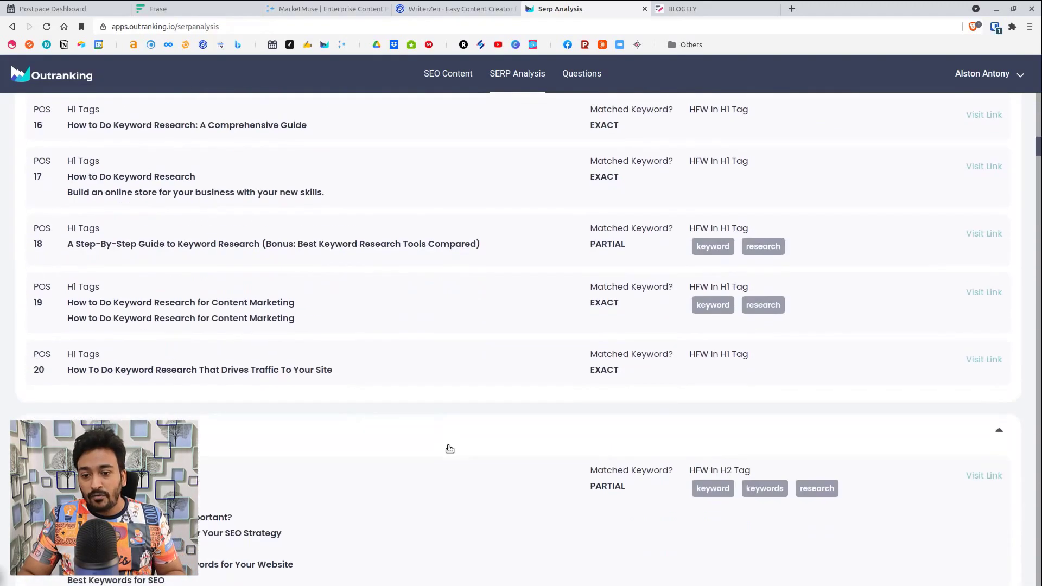
Step: Examine the H2 tags used by each ranking page and their high-frequency words
scroll(293, 335, "down", 1)
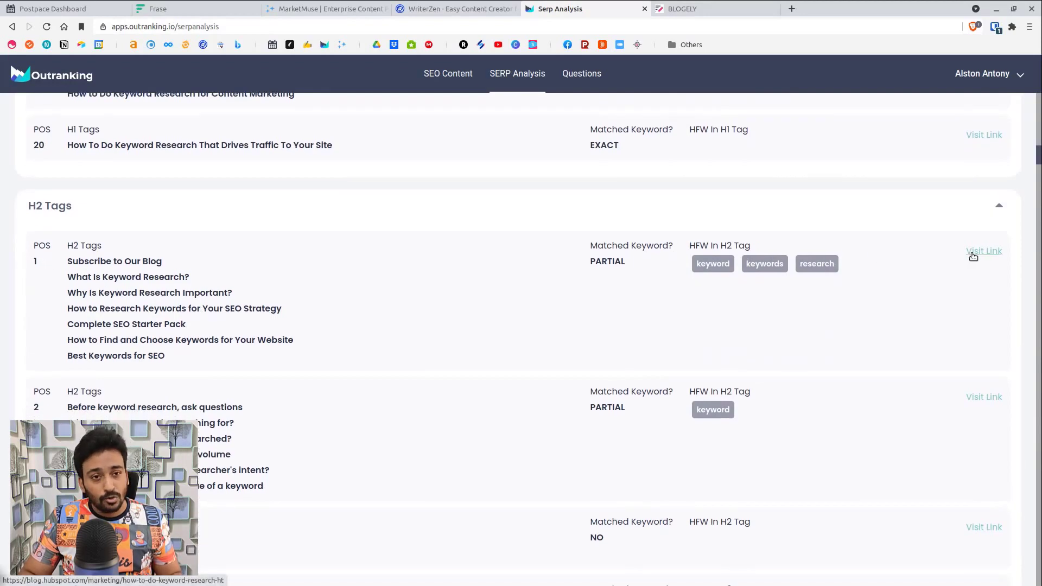
scroll(386, 282, "down", 14)
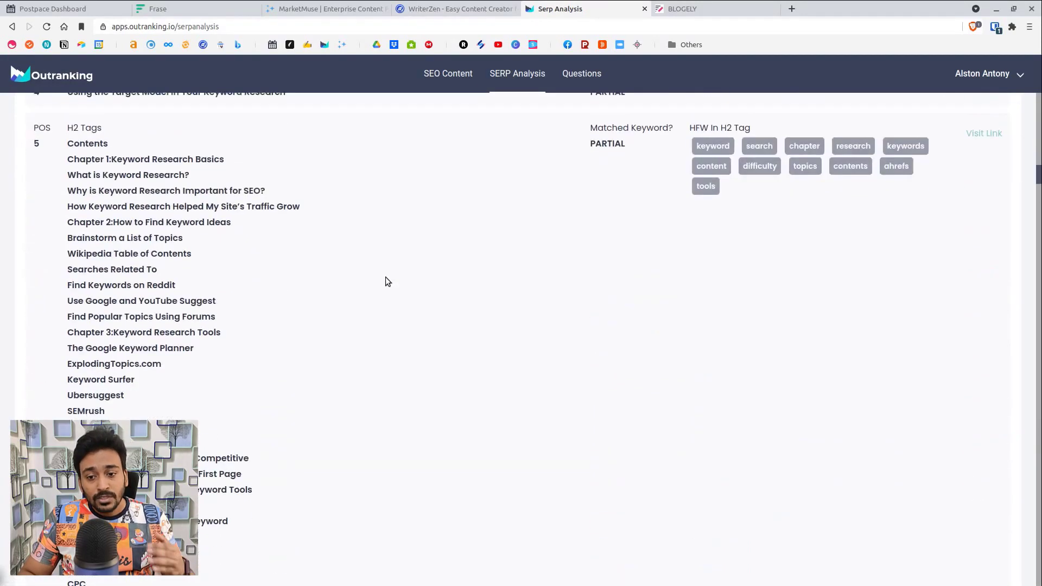
scroll(387, 281, "down", 18)
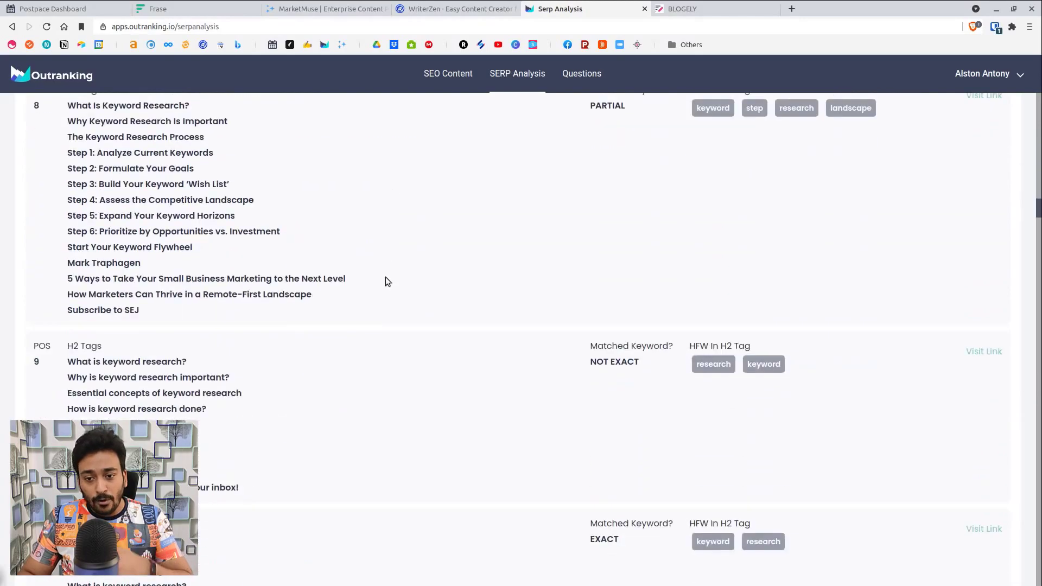
scroll(386, 278, "down", 18)
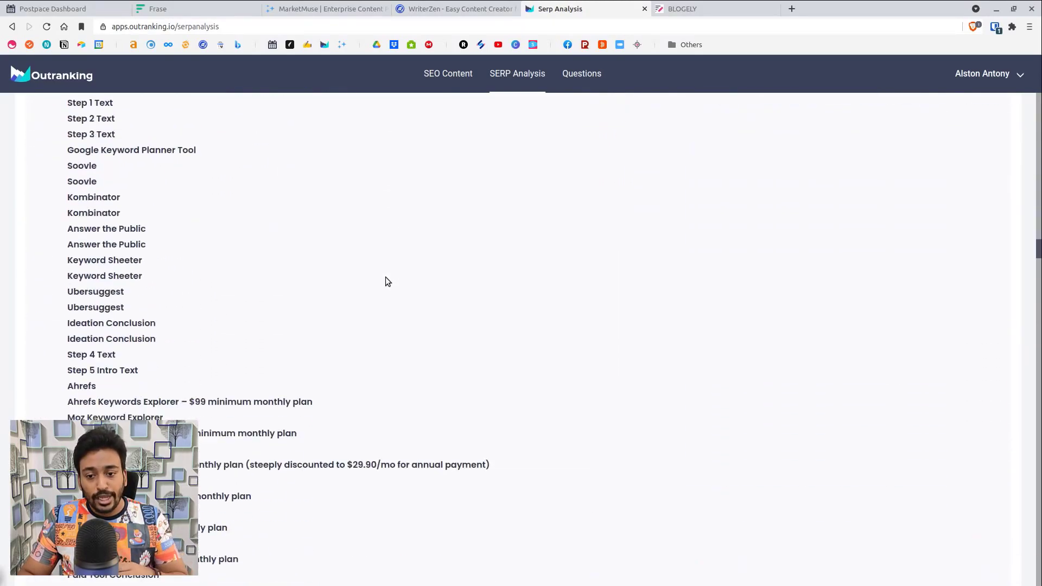
scroll(387, 281, "down", 20)
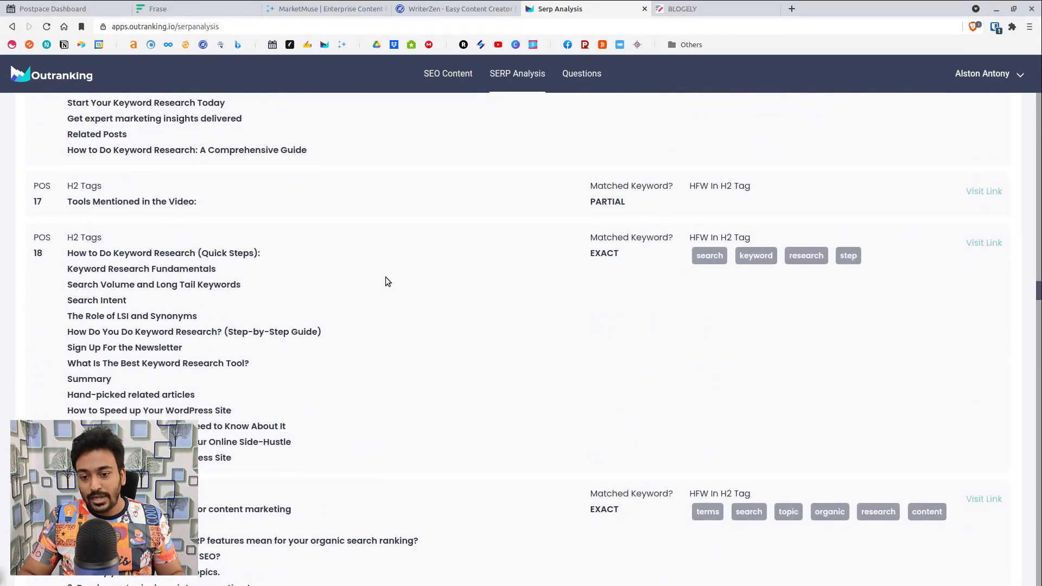
scroll(386, 278, "down", 15)
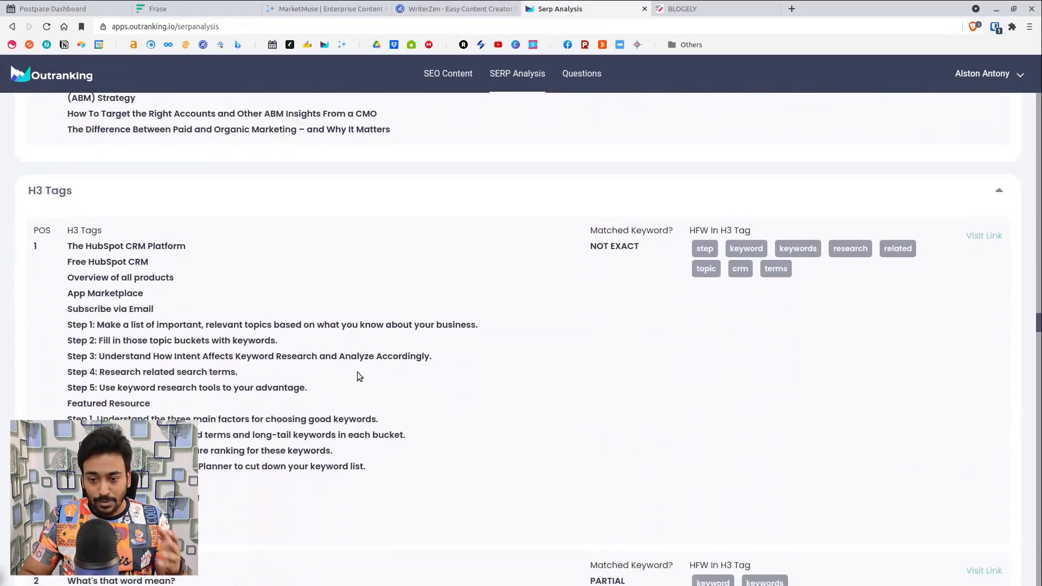
Step: Read through the H3 tags of the ranking pages to see which subtopics competitors cover
scroll(357, 376, "down", 15)
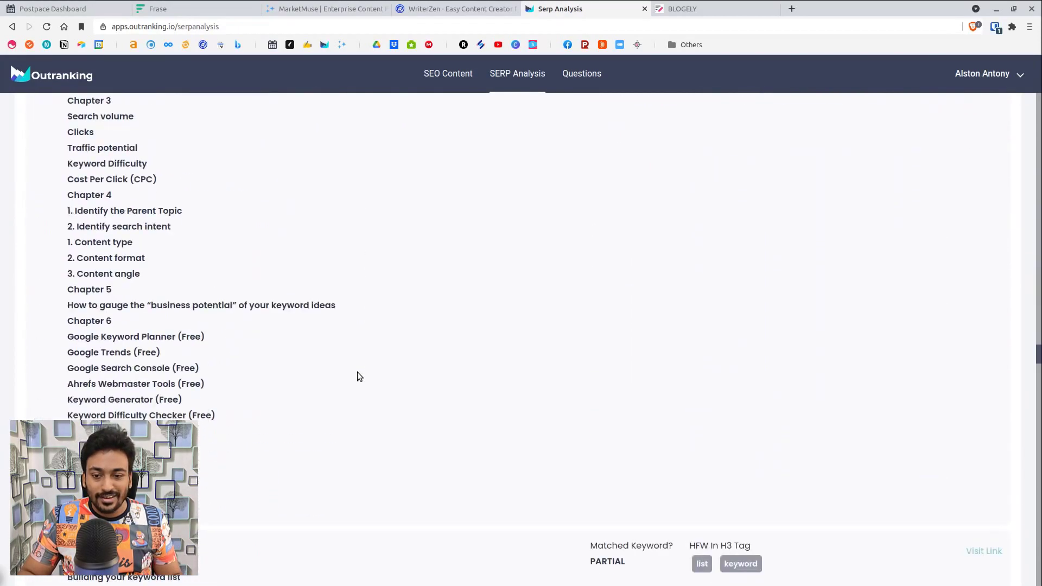
scroll(357, 373, "down", 15)
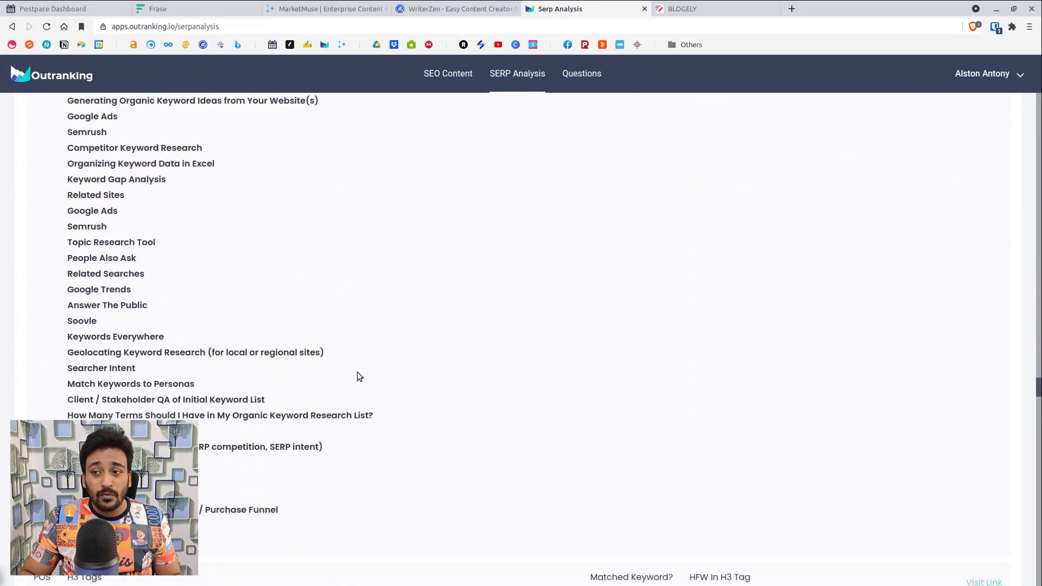
scroll(357, 377, "down", 3)
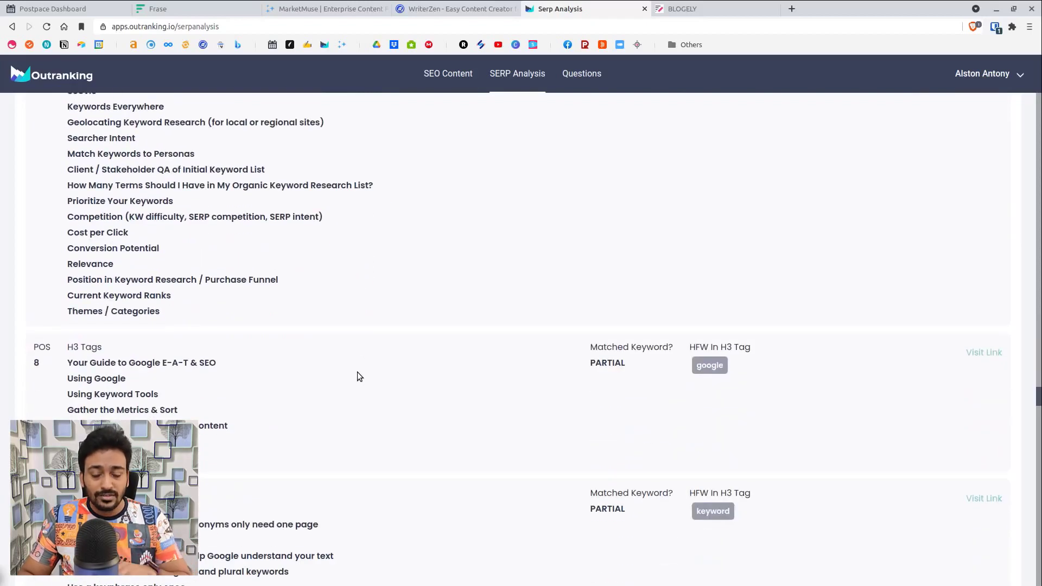
scroll(357, 375, "down", 9)
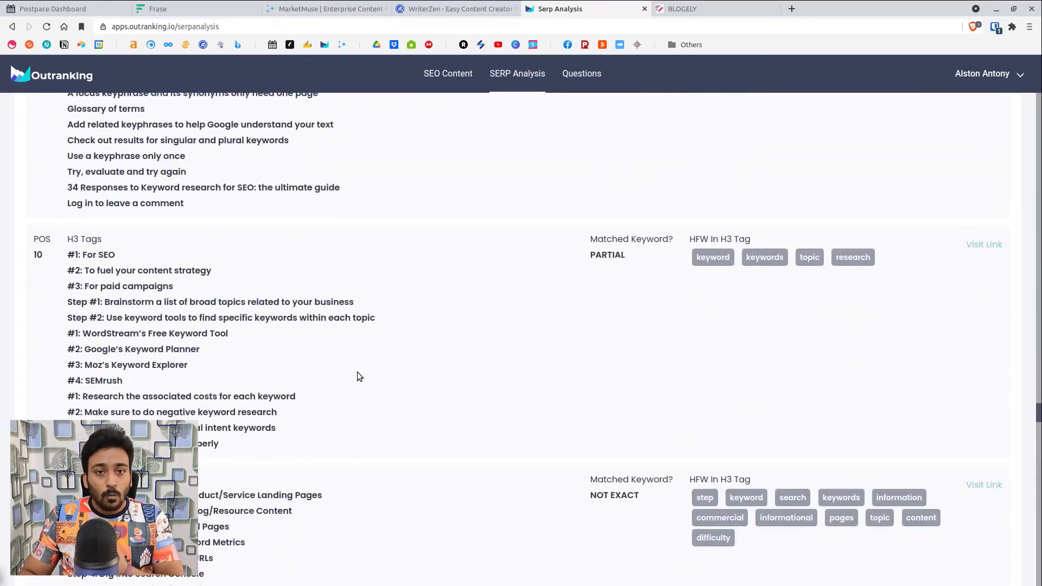
scroll(357, 377, "down", 3)
scroll(358, 375, "down", 9)
scroll(357, 375, "down", 10)
scroll(357, 375, "down", 10)
scroll(357, 375, "down", 10)
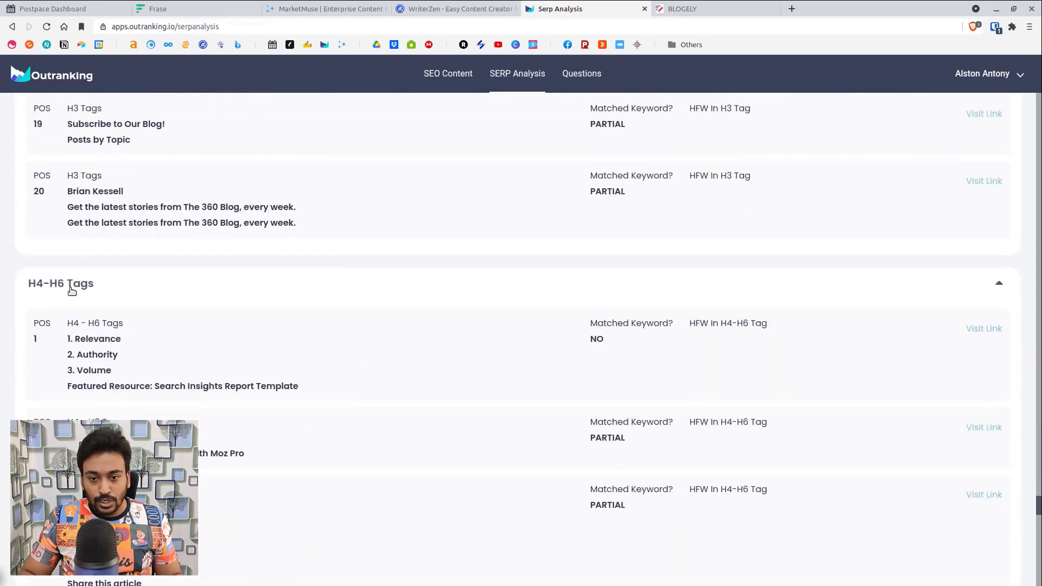
Step: Look over the H4-H6 tags listed for the ranking pages
scroll(283, 359, "down", 15)
scroll(202, 399, "down", 15)
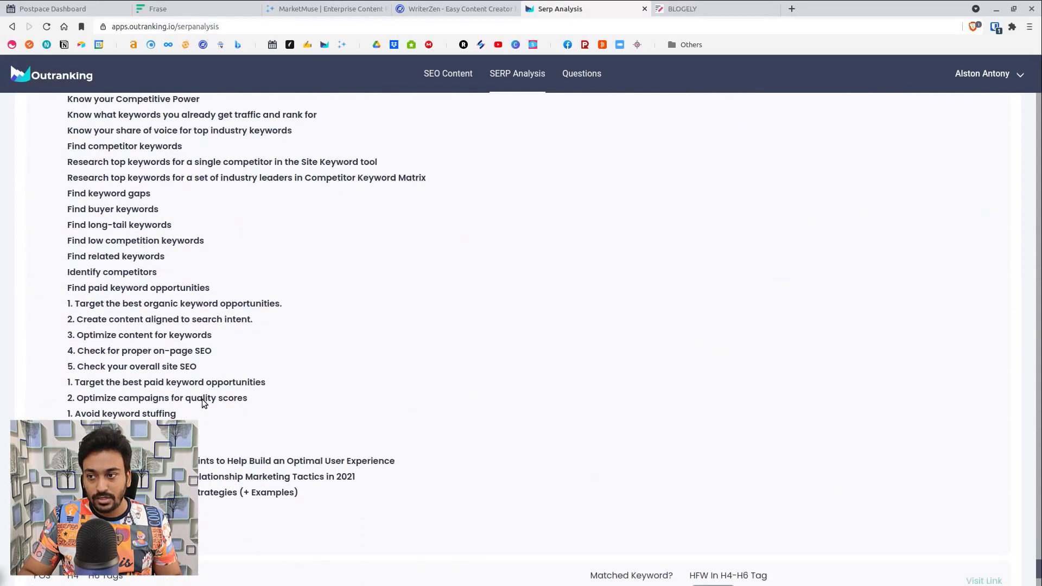
scroll(202, 399, "down", 3)
Step: Open the Keyword Data analysis and examine the highest frequency keywords for each page element
left_click_drag(1038, 577, 1038, 87)
left_click(290, 222)
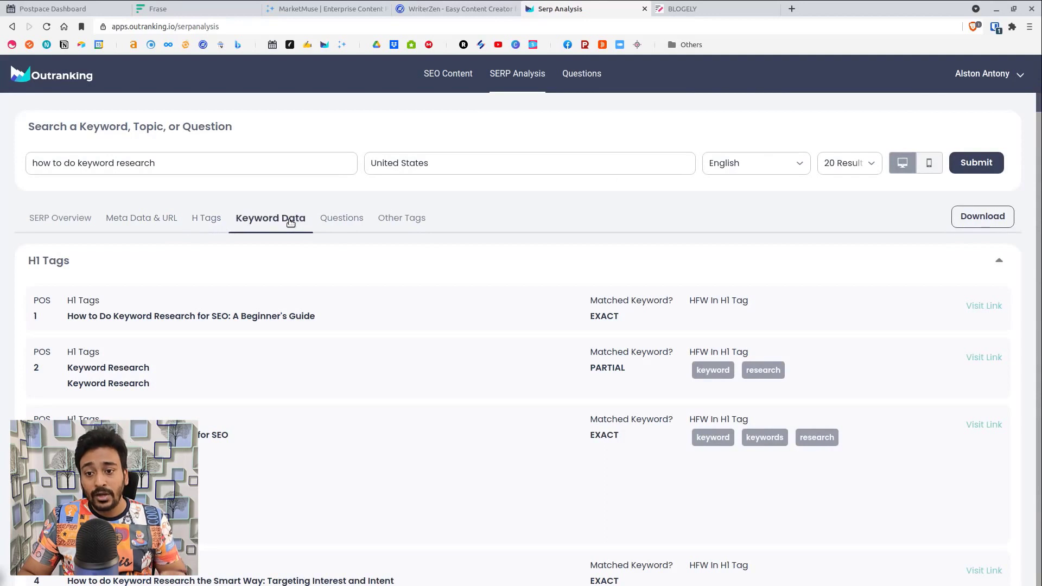
scroll(274, 288, "down", 2)
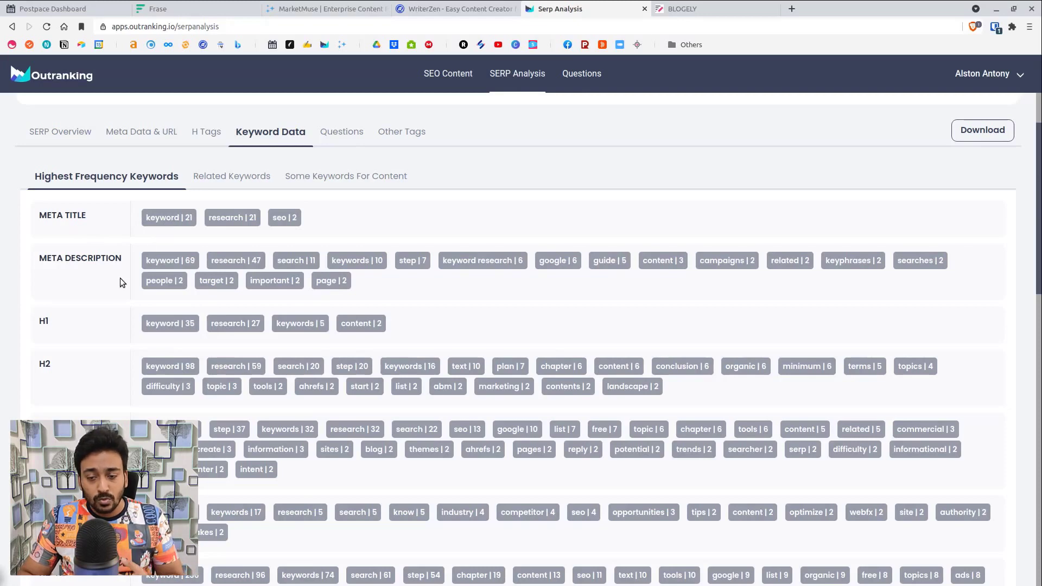
scroll(164, 272, "down", 3)
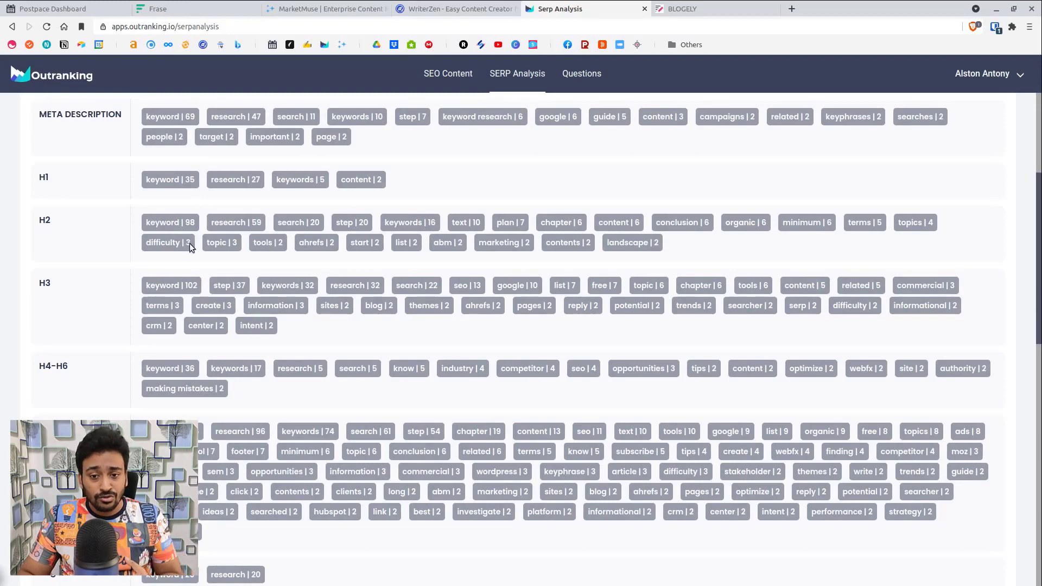
scroll(177, 310, "down", 6)
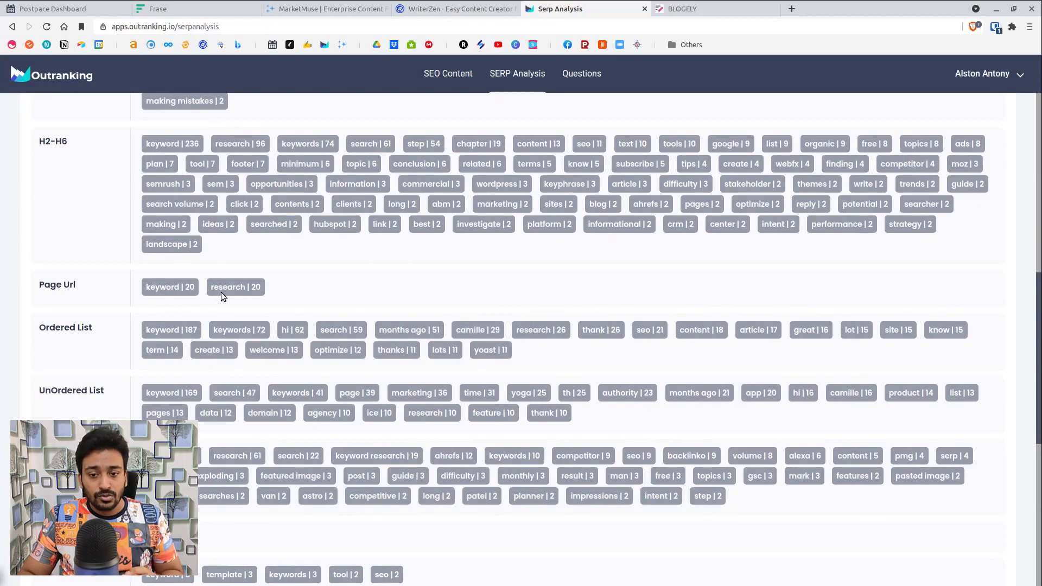
Step: Examine the highest frequency keywords for the page URL, lists, alt text, anchor text and content
scroll(220, 292, "down", 2)
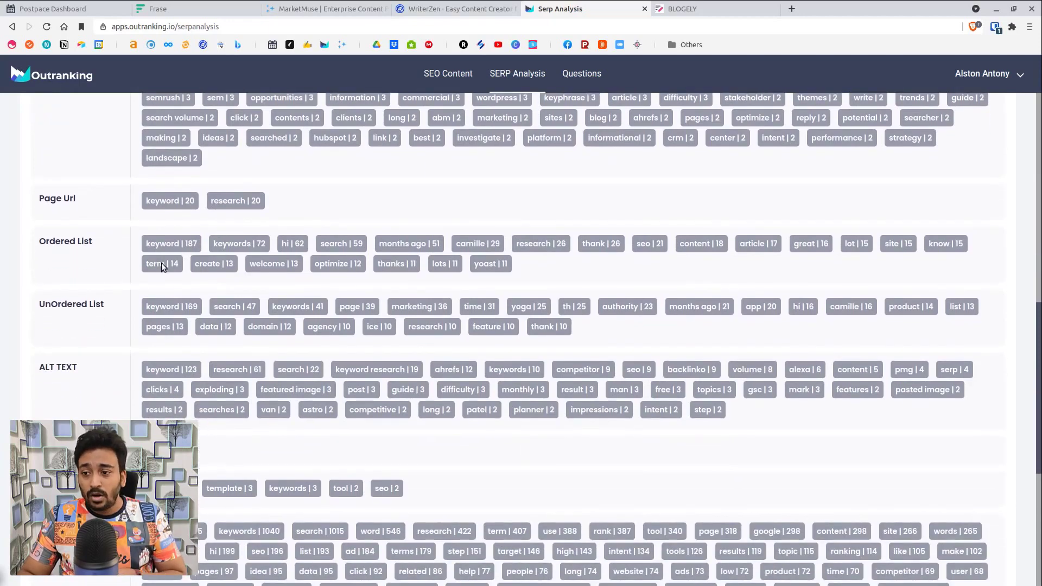
scroll(161, 263, "down", 3)
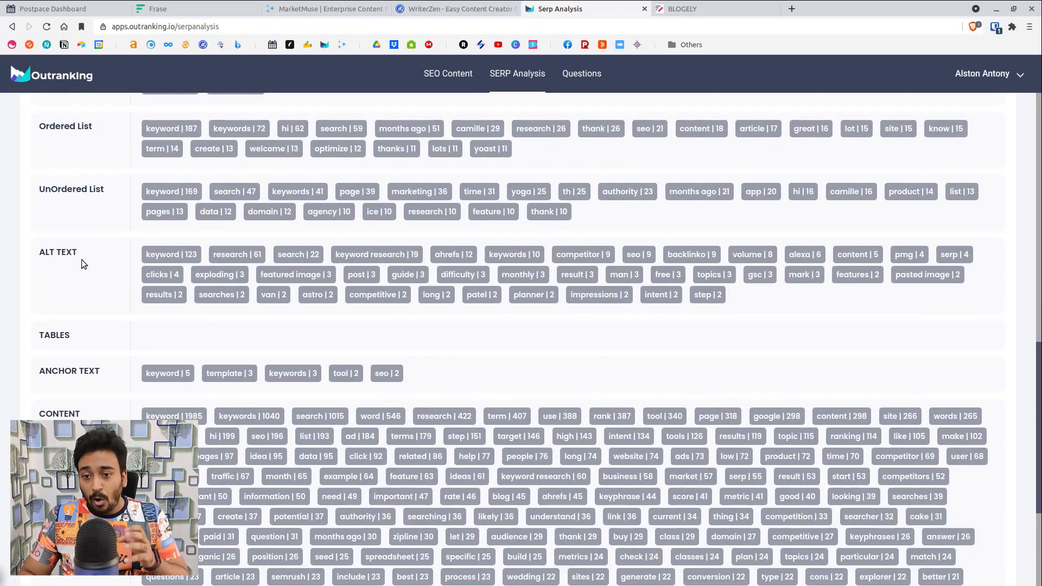
scroll(201, 285, "down", 1)
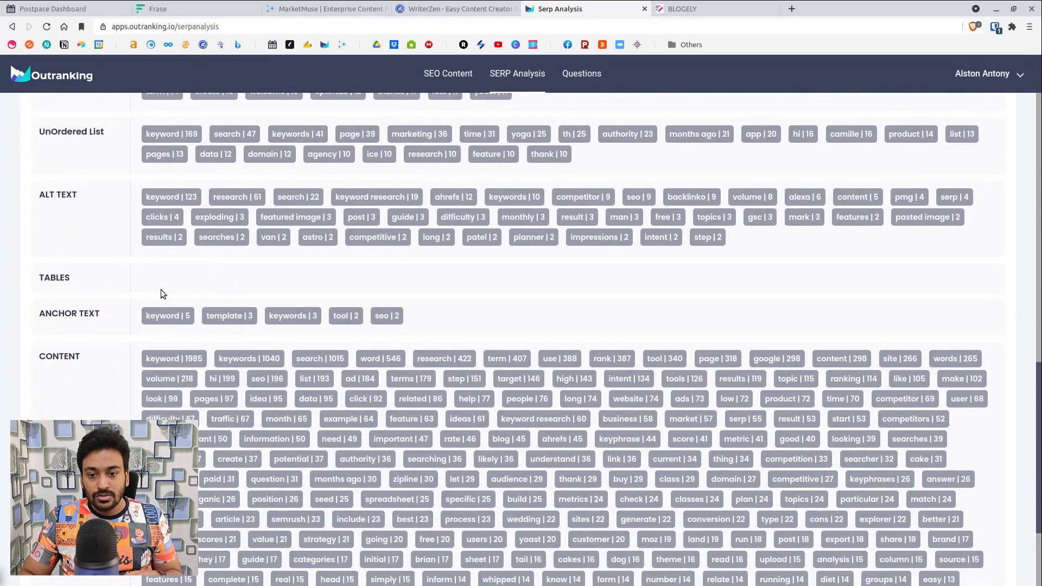
scroll(188, 281, "down", 2)
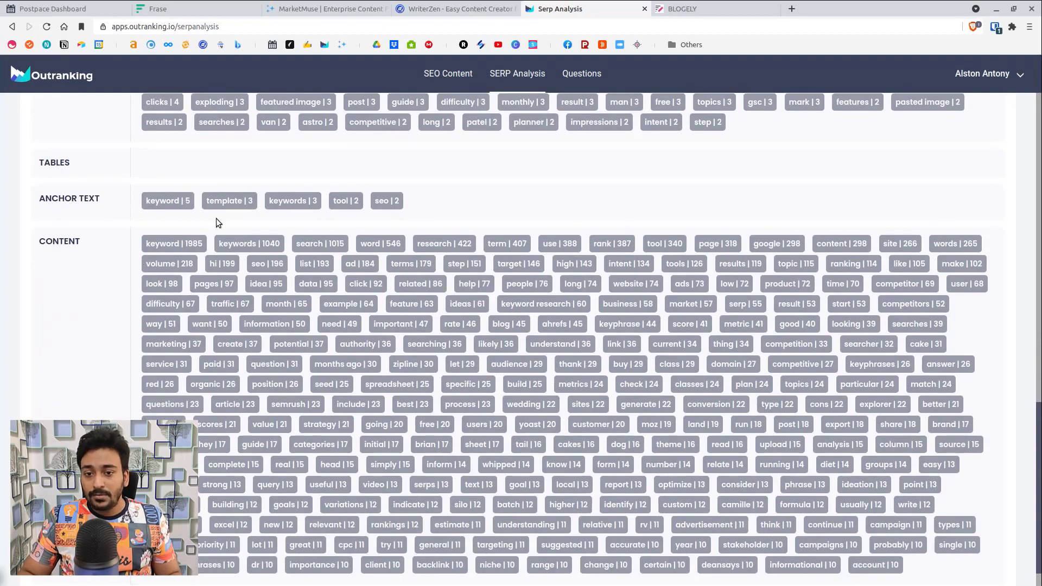
scroll(242, 284, "down", 1)
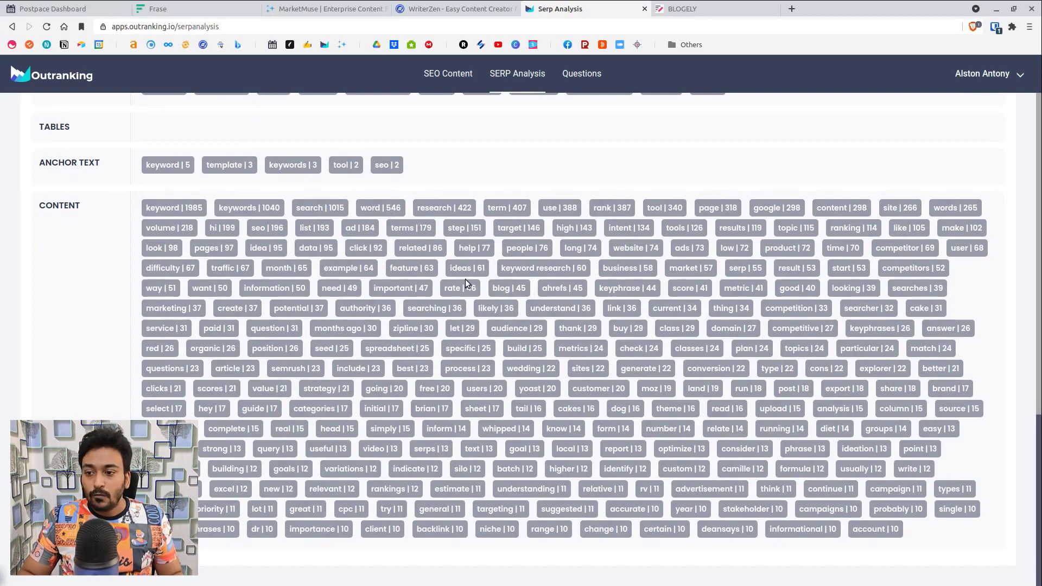
scroll(1030, 466, "up", 15)
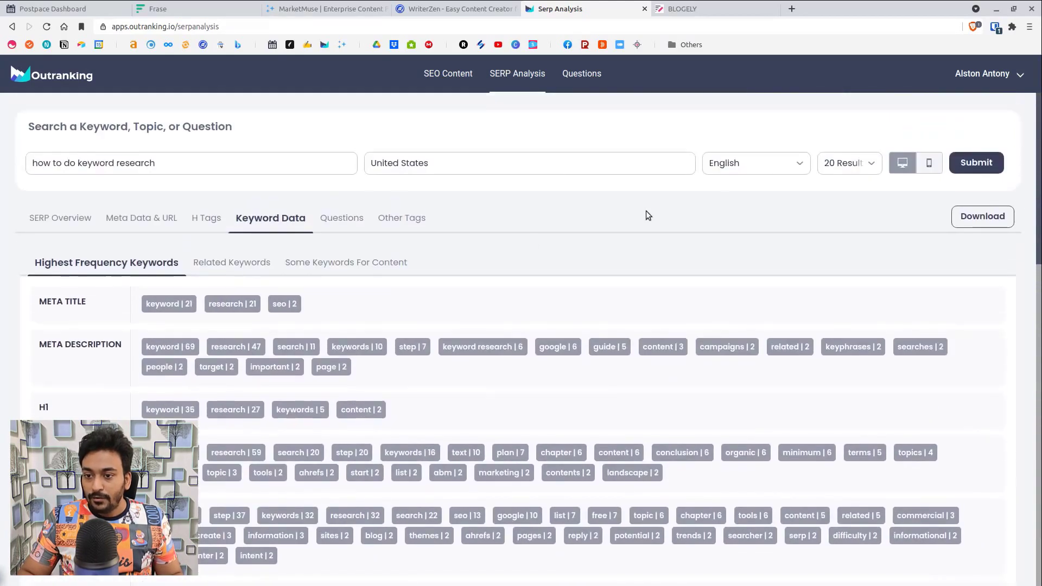
Step: Open the related keywords and review their volume, CPC and usage across the ranking pages' elements
left_click(213, 270)
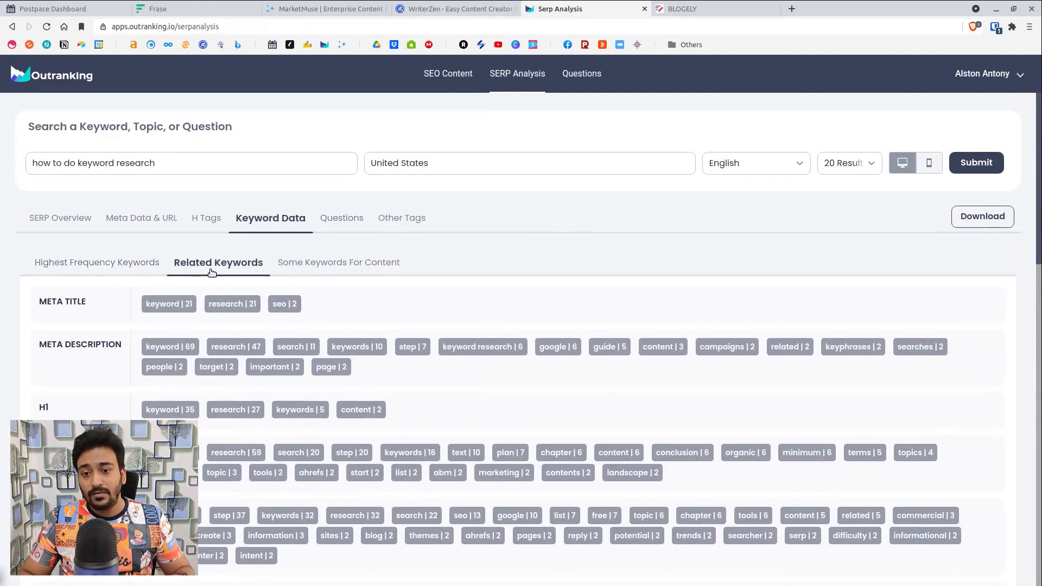
scroll(280, 328, "down", 2)
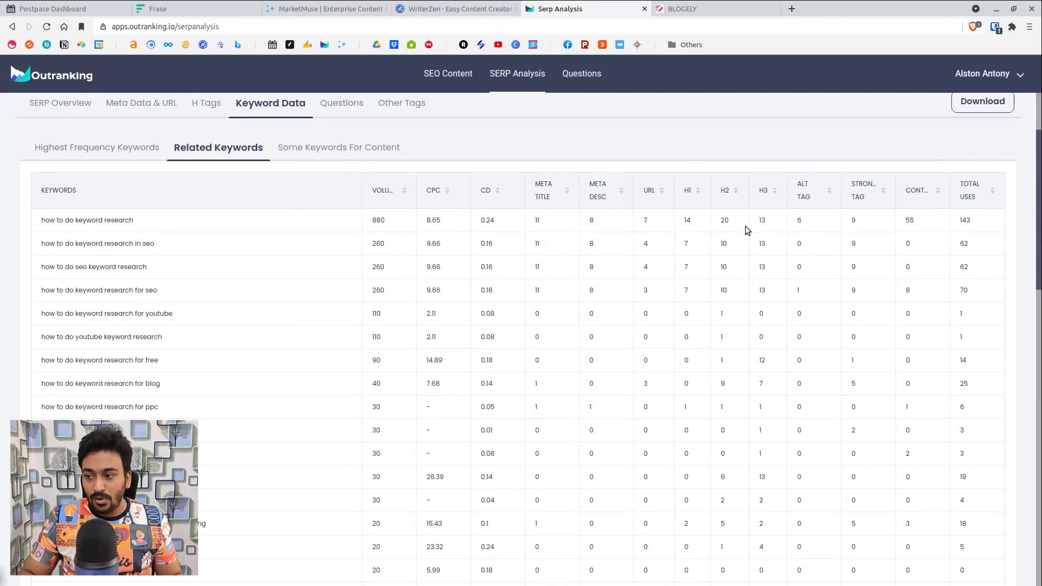
scroll(1010, 239, "down", 10)
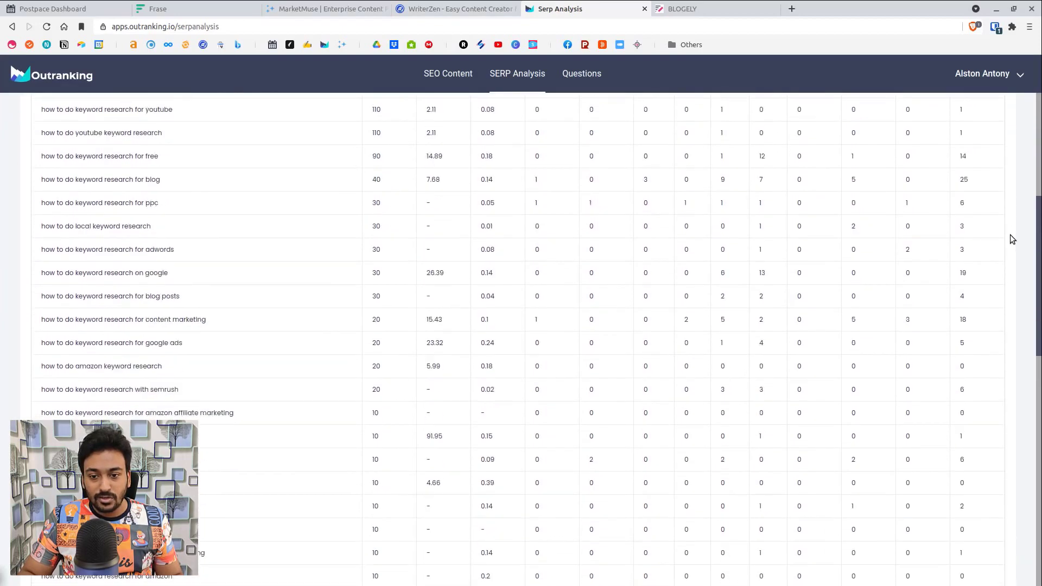
scroll(1011, 238, "up", 12)
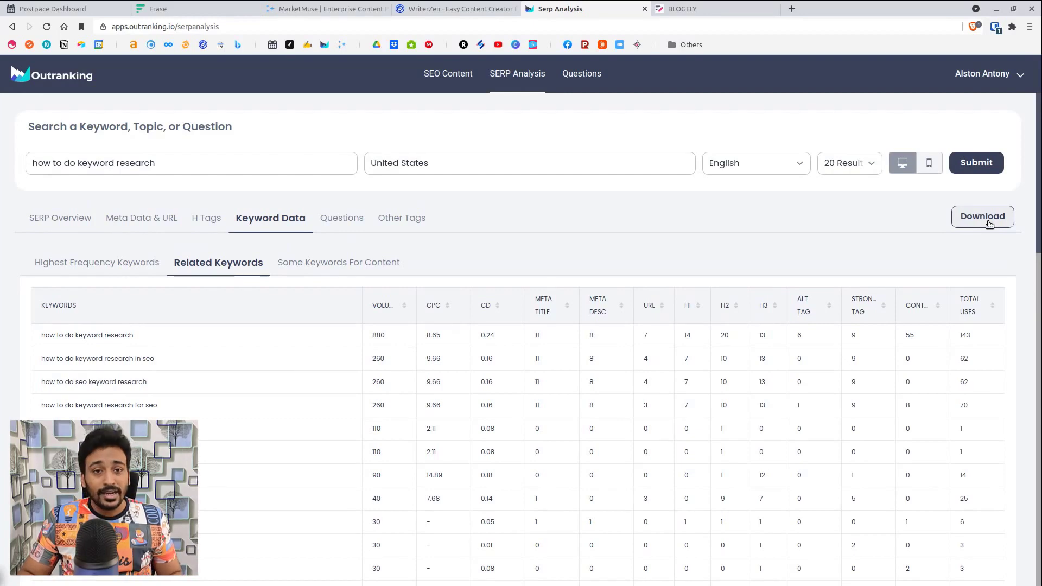
Step: Open the suggested keywords for content and look through the whole list of relevant keywords
left_click(328, 268)
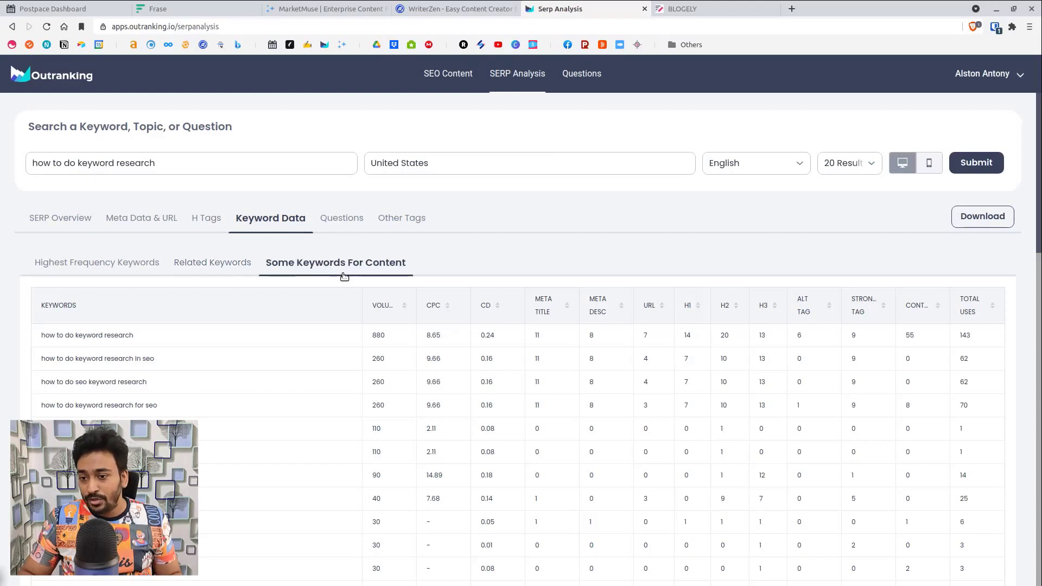
scroll(886, 318, "down", 15)
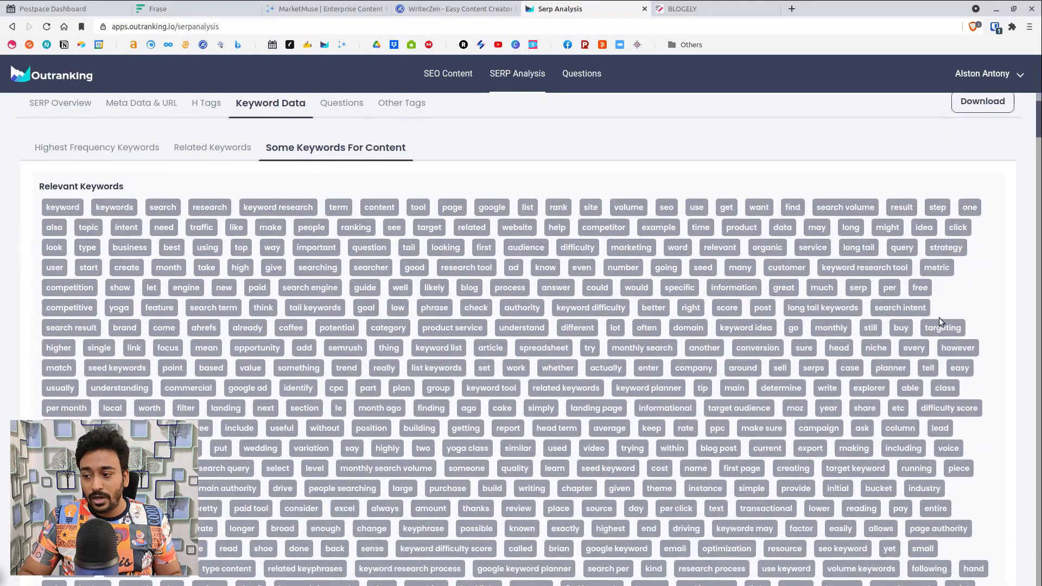
scroll(963, 342, "down", 15)
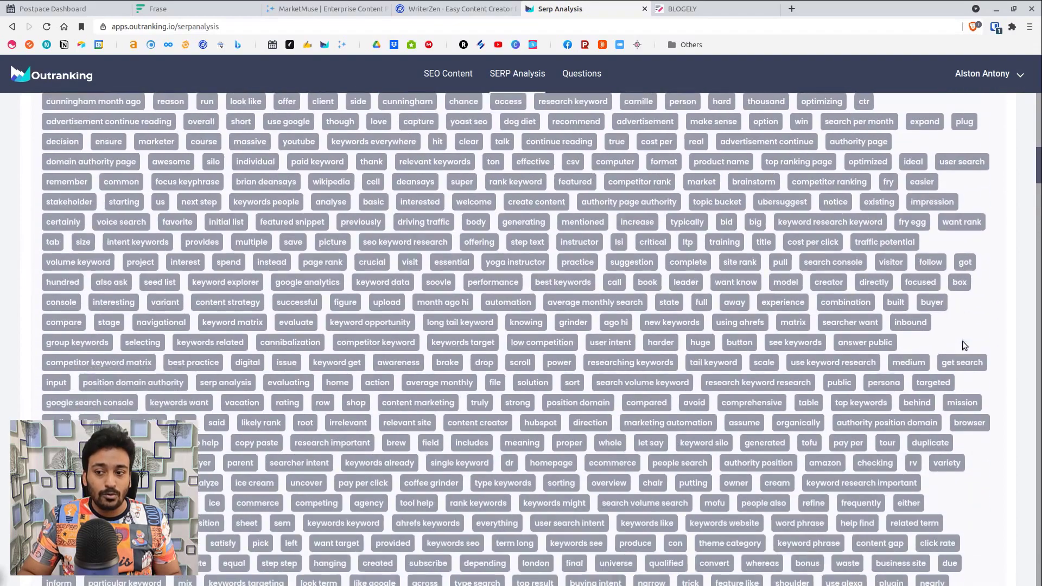
scroll(962, 342, "down", 6)
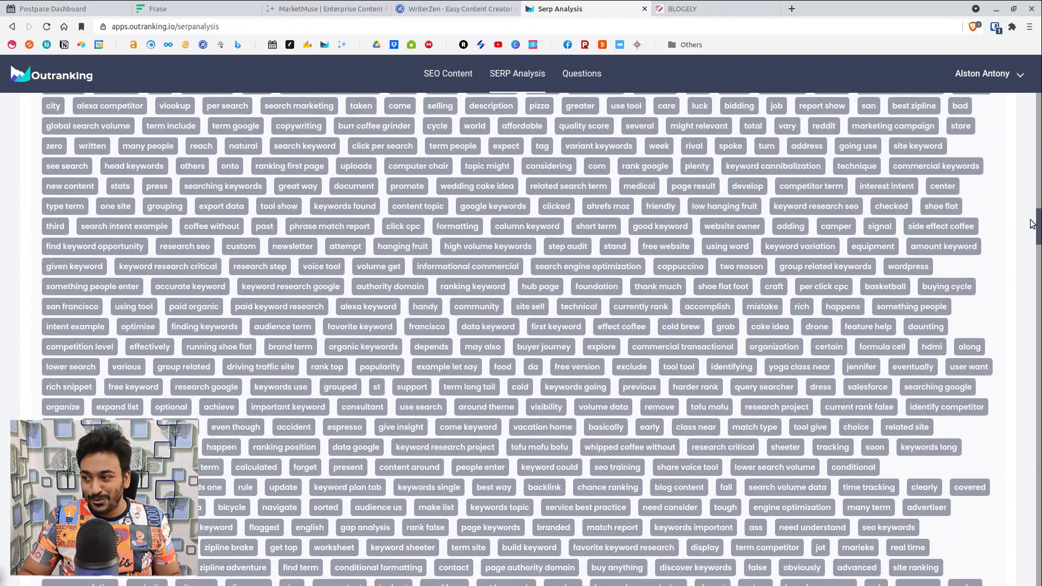
left_click_drag(1039, 225, 1040, 578)
scroll(563, 251, "up", 15)
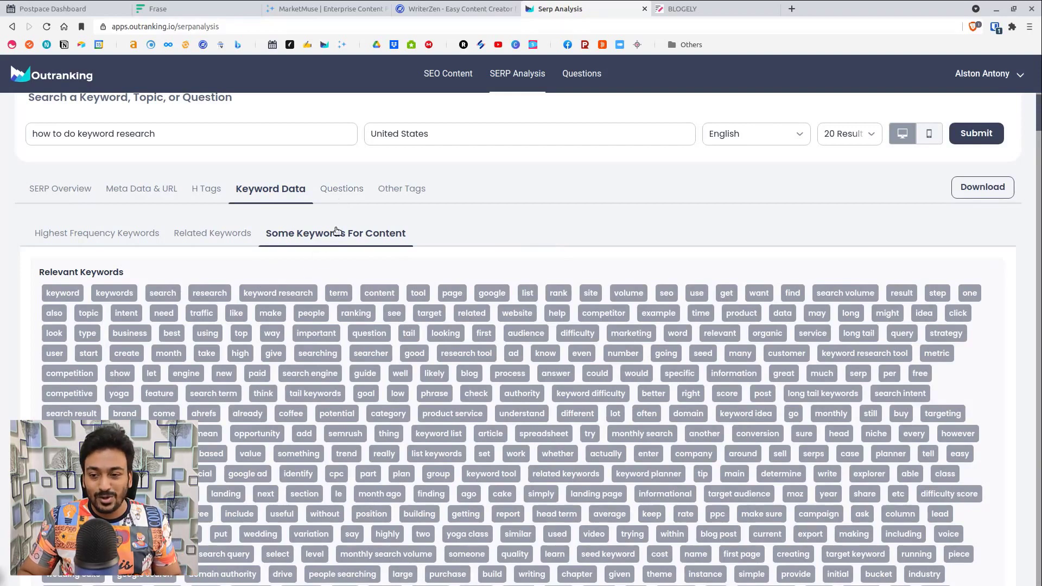
Step: Open the questions analysis and read the People Also Asked entries for the keyword
left_click(345, 191)
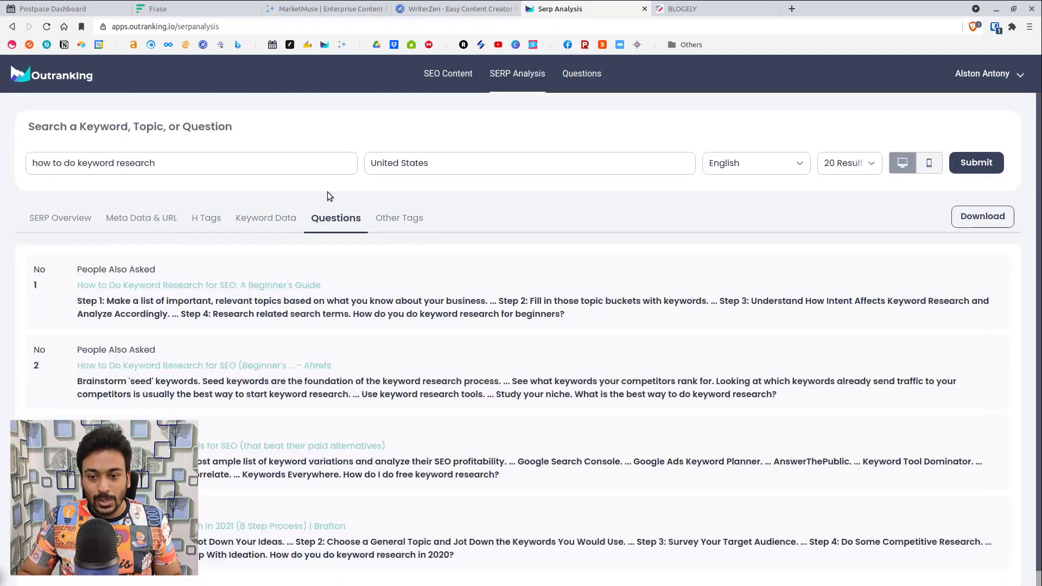
scroll(348, 252, "down", 1)
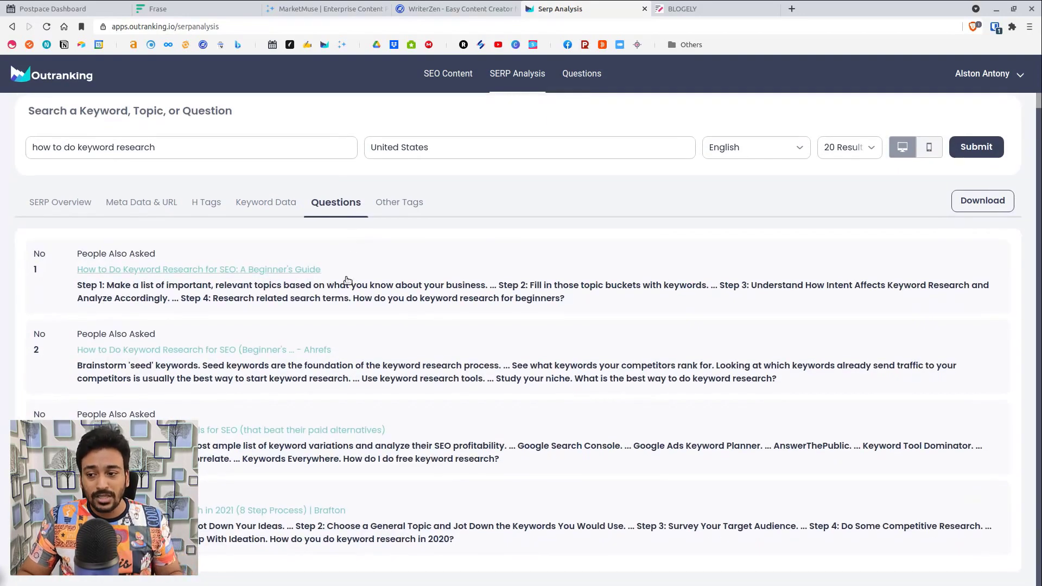
scroll(848, 349, "up", 1)
scroll(740, 391, "down", 1)
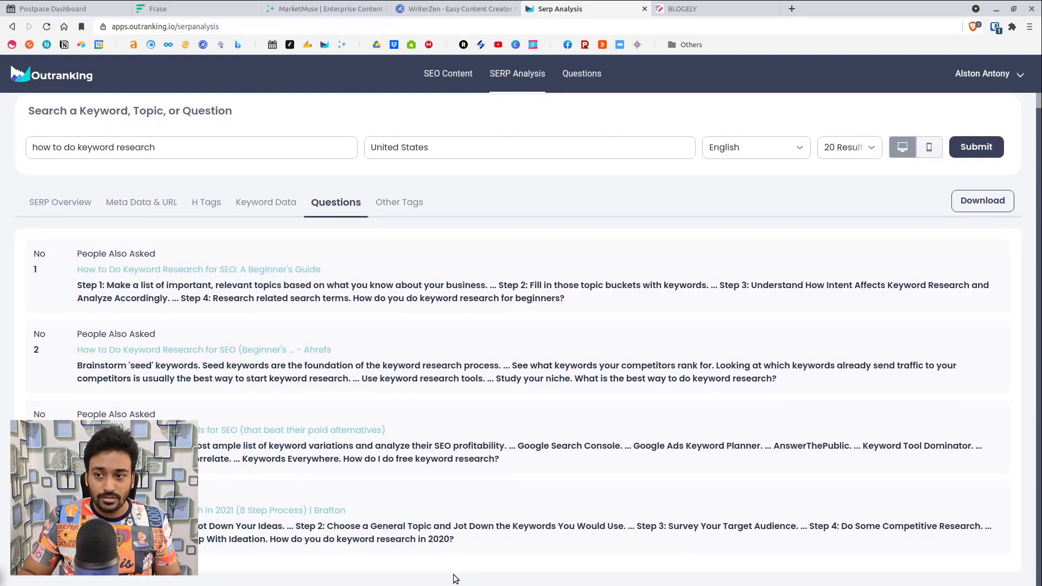
Step: Open the other tags analysis and examine the external links and anchor texts of the ranking pages
left_click(401, 205)
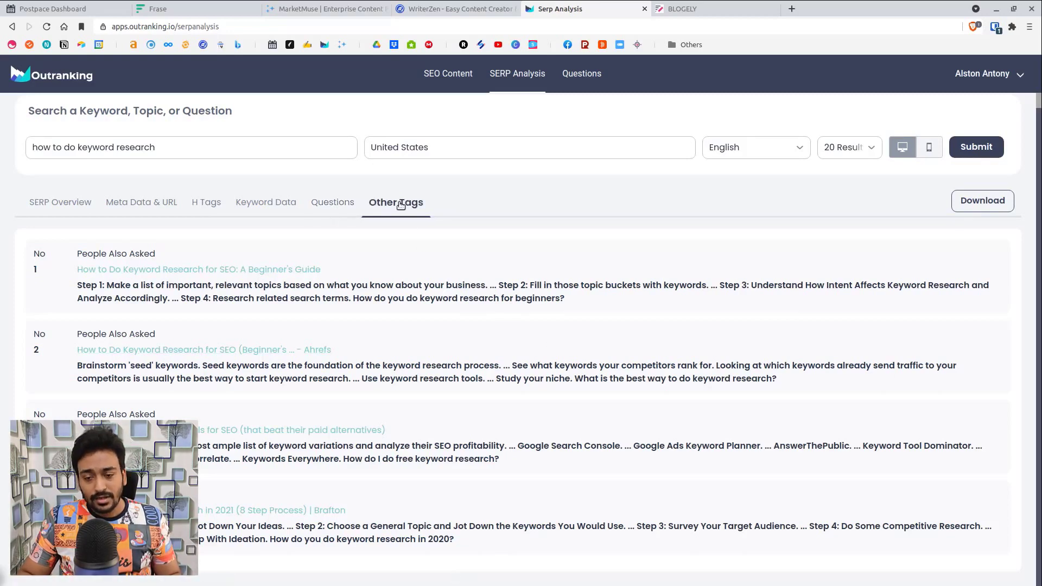
scroll(409, 269, "down", 1)
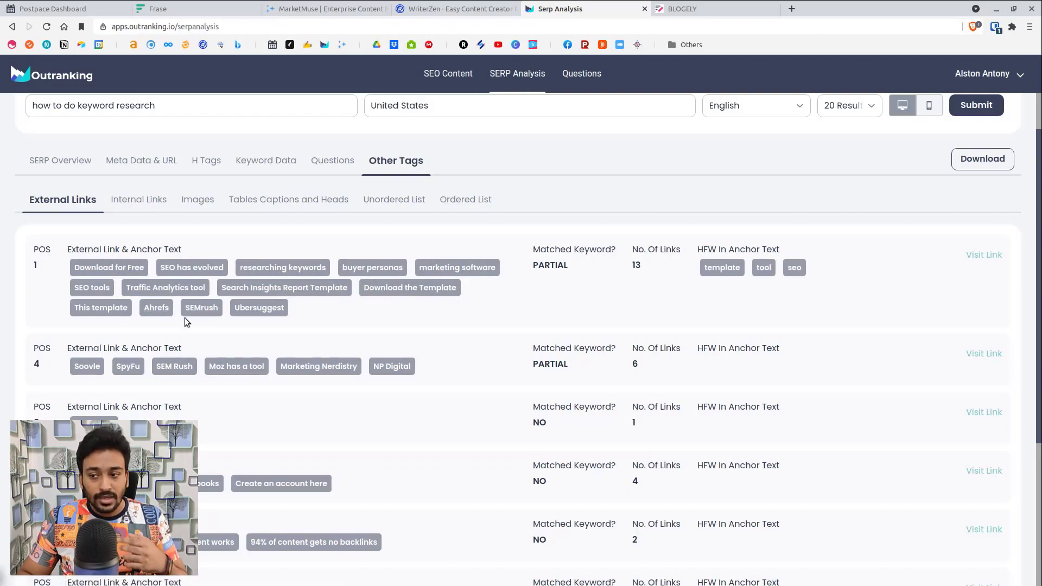
scroll(185, 318, "down", 3)
scroll(185, 317, "up", 4)
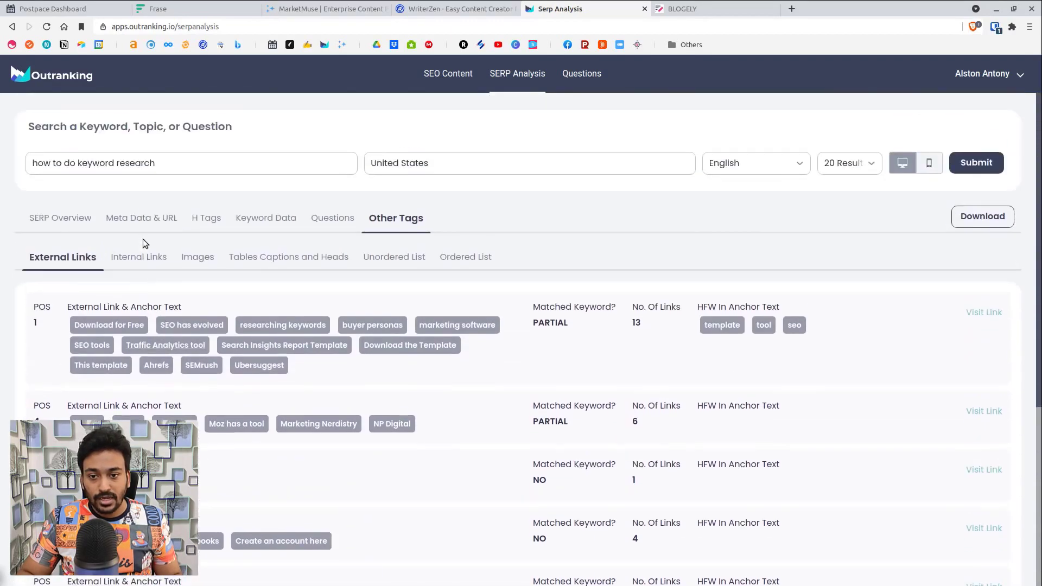
Step: Review the internal links and the images with their alt tags used by the ranking pages
left_click(144, 258)
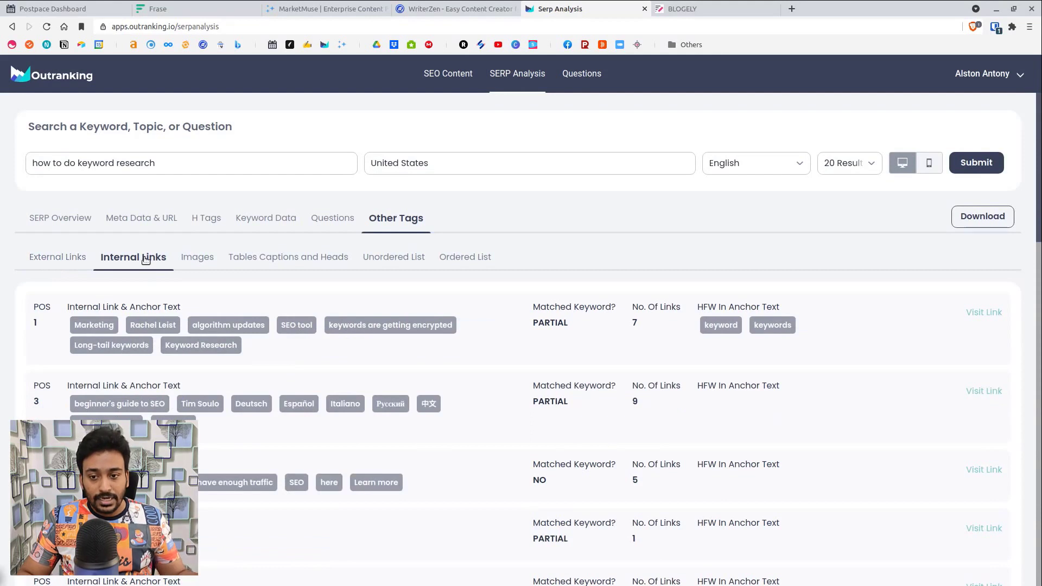
left_click(192, 260)
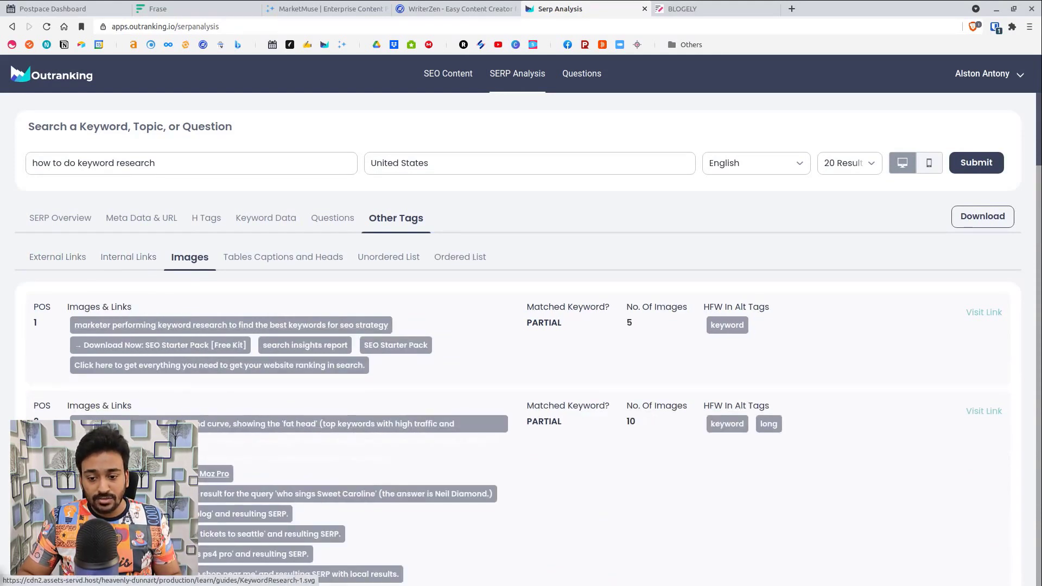
scroll(267, 260, "down", 1)
Step: Check the table captions and heads, and read through the unordered lists of the ranking pages
left_click(259, 231)
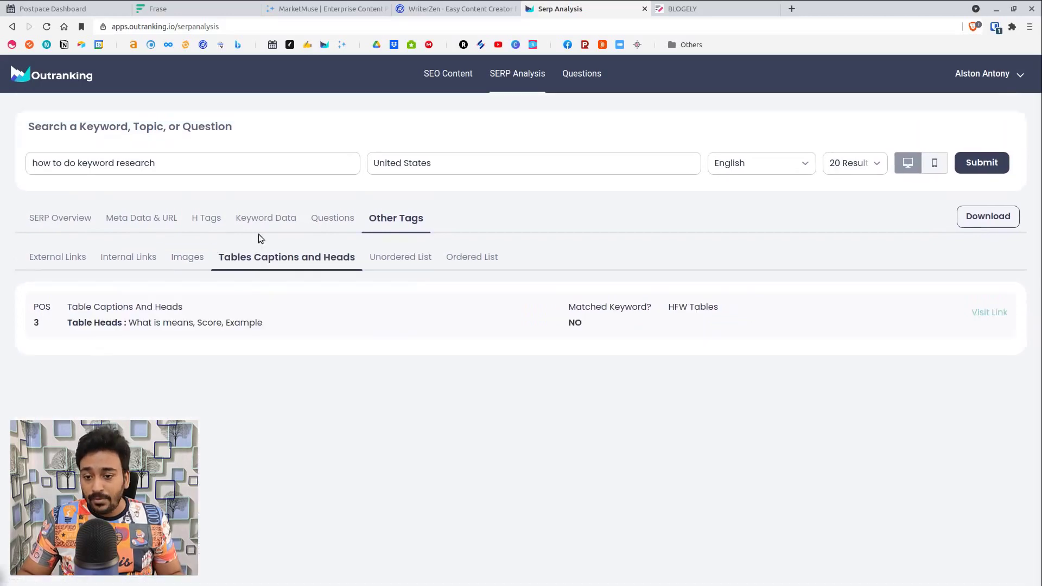
left_click(387, 258)
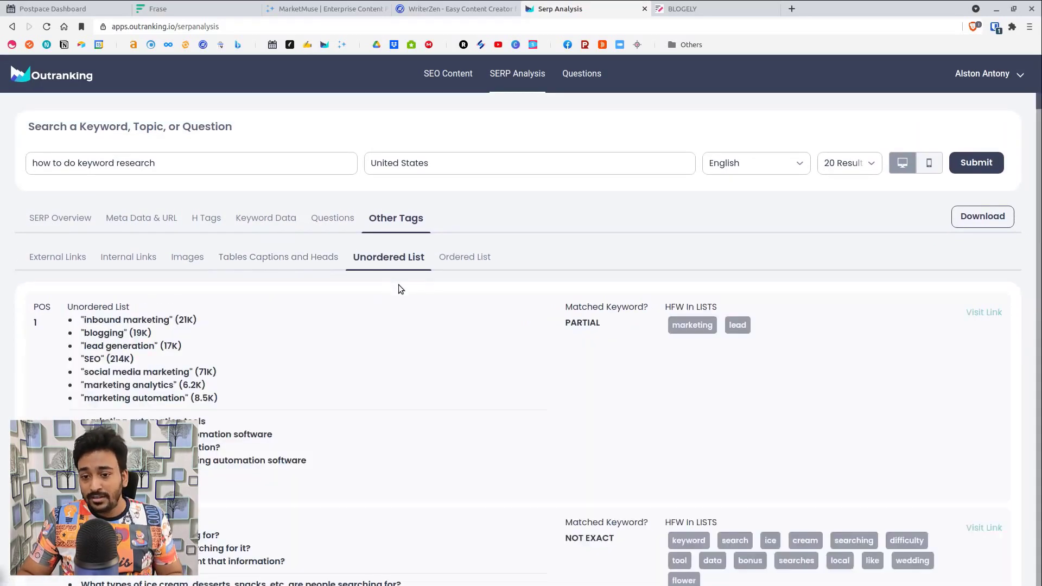
scroll(403, 294, "down", 7)
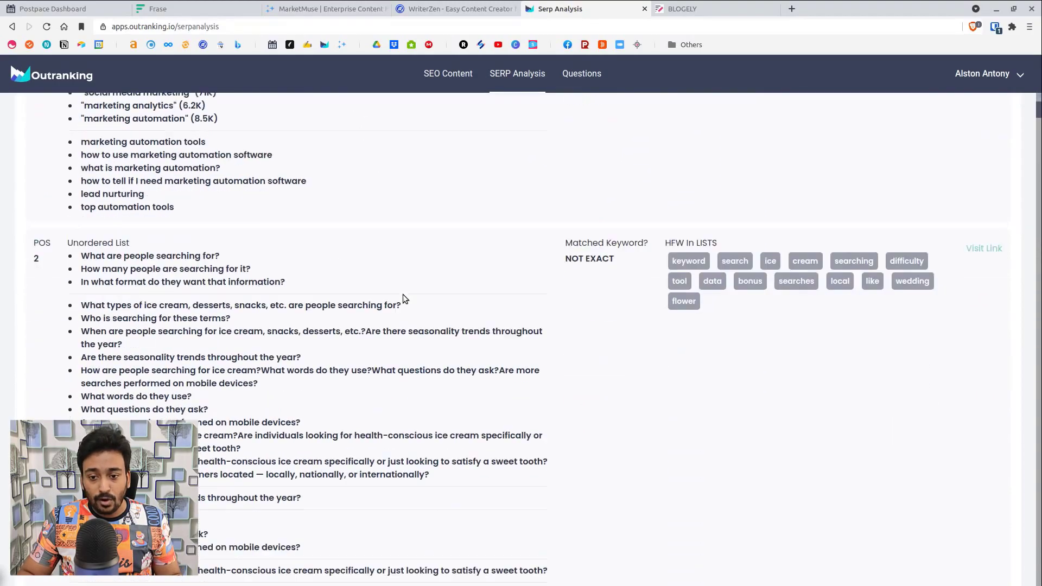
scroll(403, 295, "up", 6)
scroll(403, 294, "down", 15)
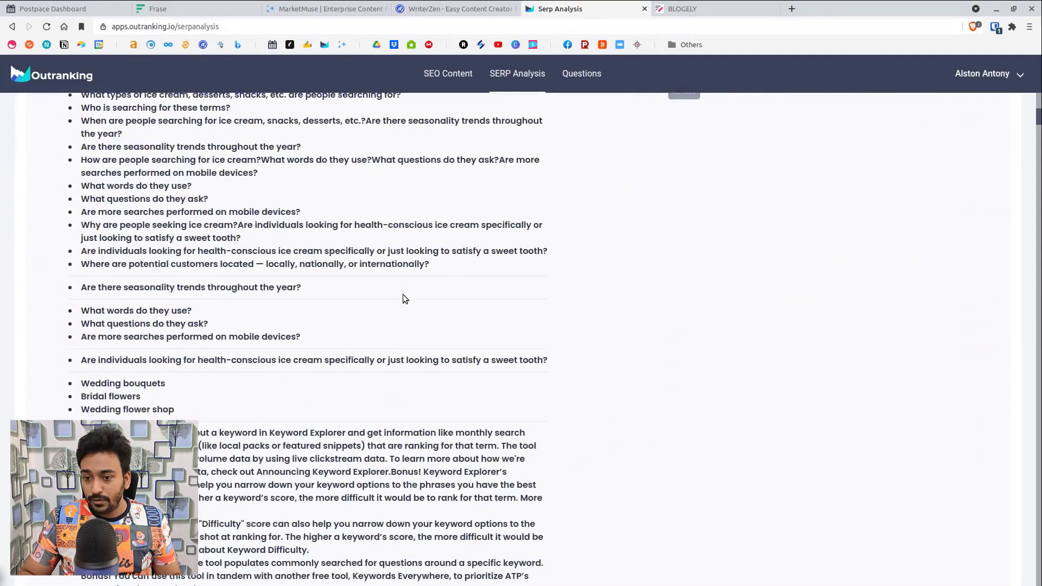
scroll(433, 259, "down", 6)
scroll(654, 281, "up", 10)
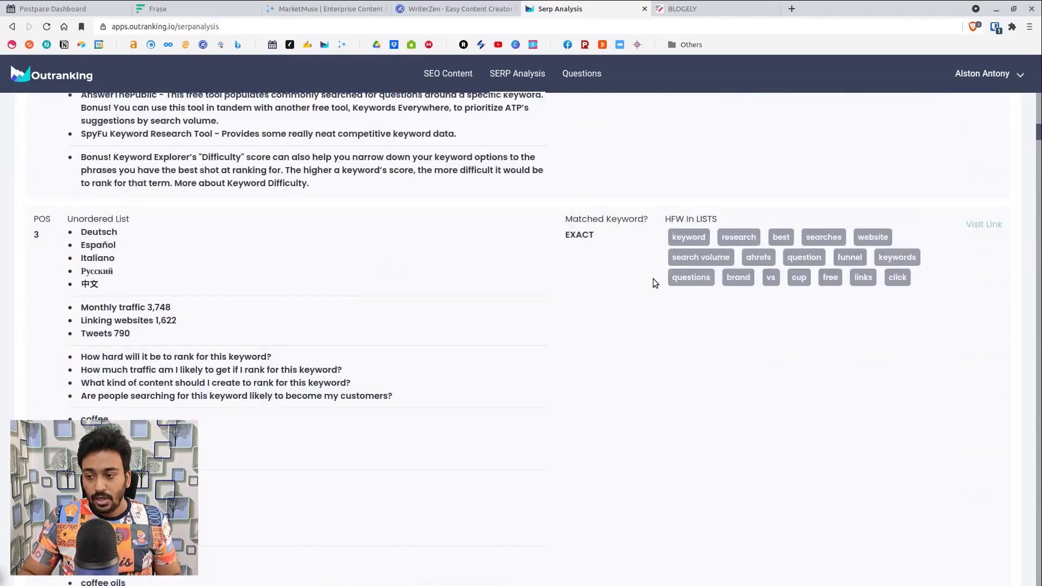
scroll(494, 369, "up", 15)
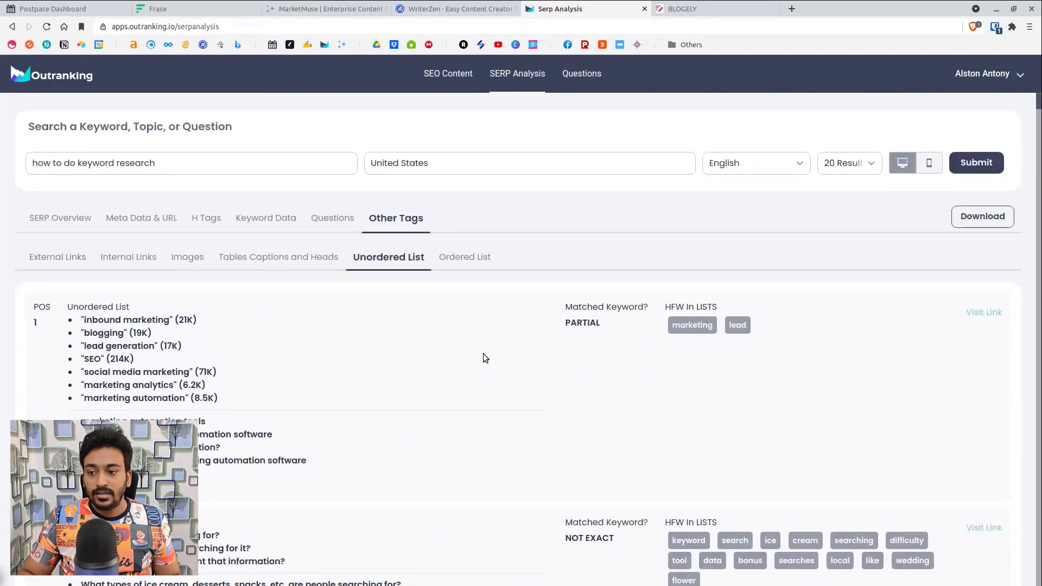
Step: Look over the ordered lists used by the ranking pages and their high-frequency words
left_click(481, 263)
scroll(454, 403, "down", 5)
scroll(454, 401, "down", 5)
scroll(454, 401, "up", 10)
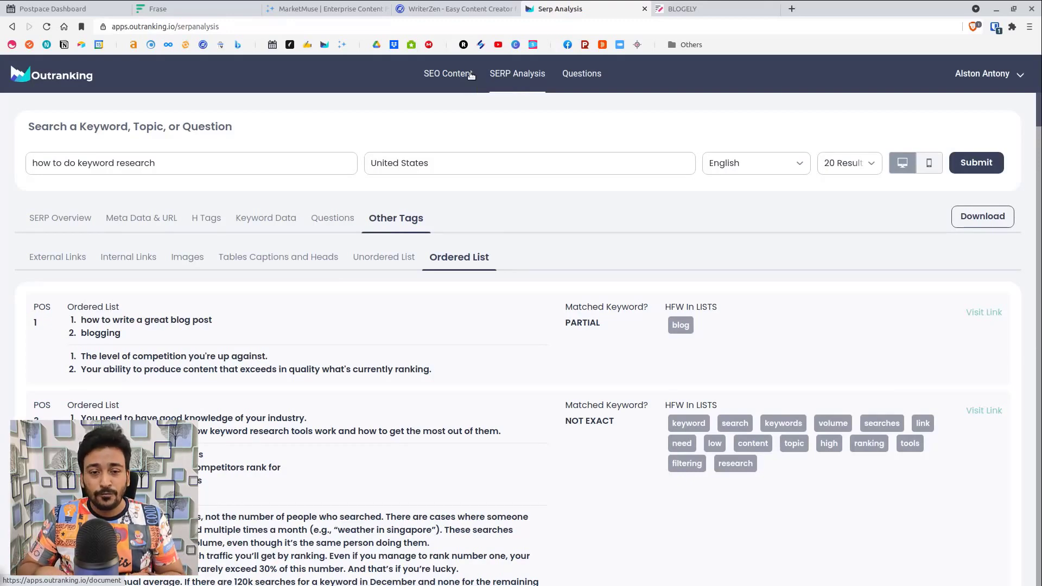
Step: Go to the SEO Content documents and view the form for creating a new SEO document, leaving it unfilled
left_click(471, 74)
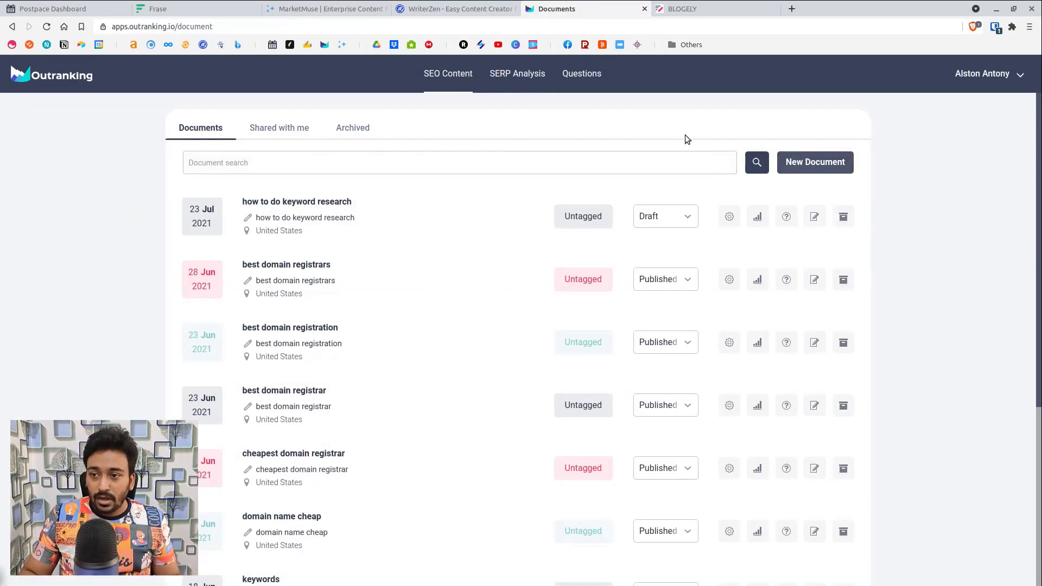
left_click(801, 166)
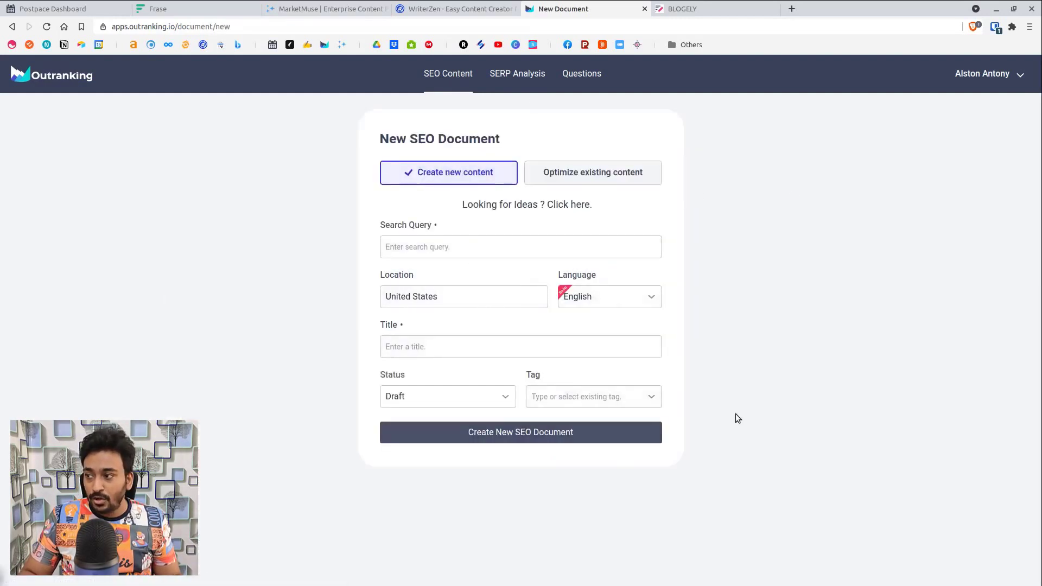
left_click(429, 80)
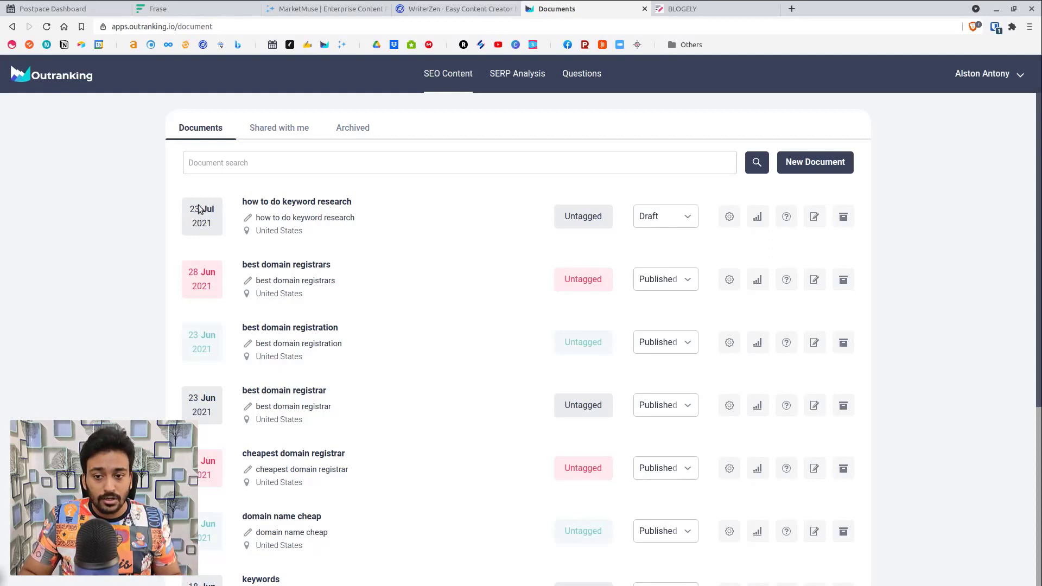
Step: Open the "how to do keyword research" document and review its SEO content score targets for words, readability, sentences, sections and links
left_click(329, 205)
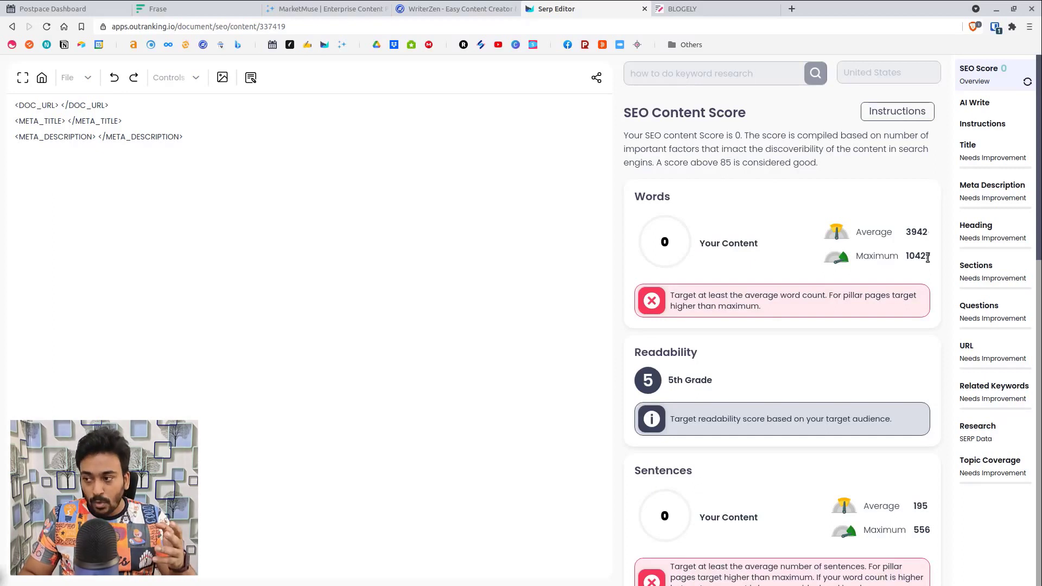
scroll(846, 383, "down", 8)
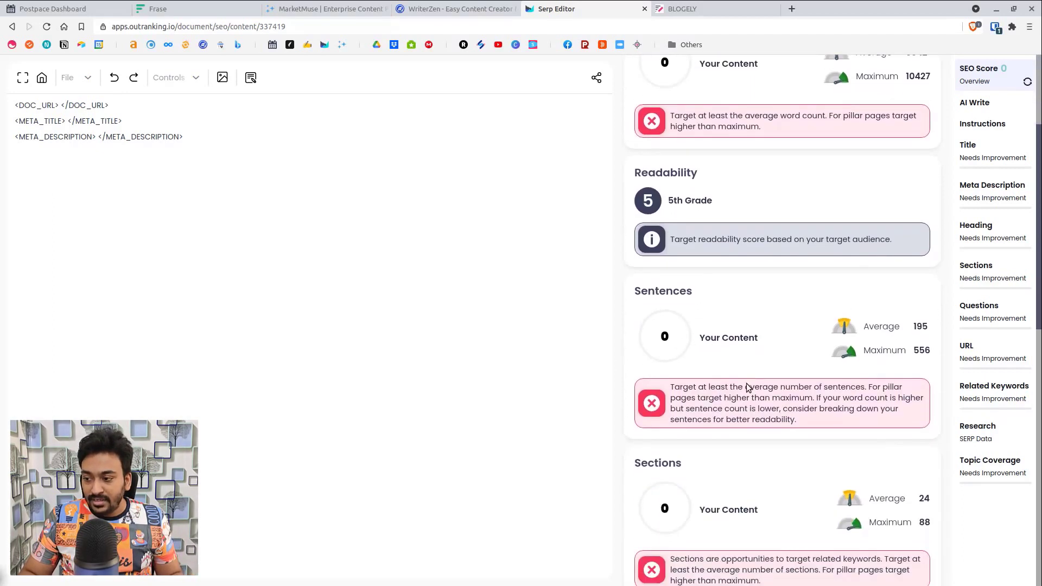
scroll(747, 384, "down", 4)
scroll(931, 266, "up", 3)
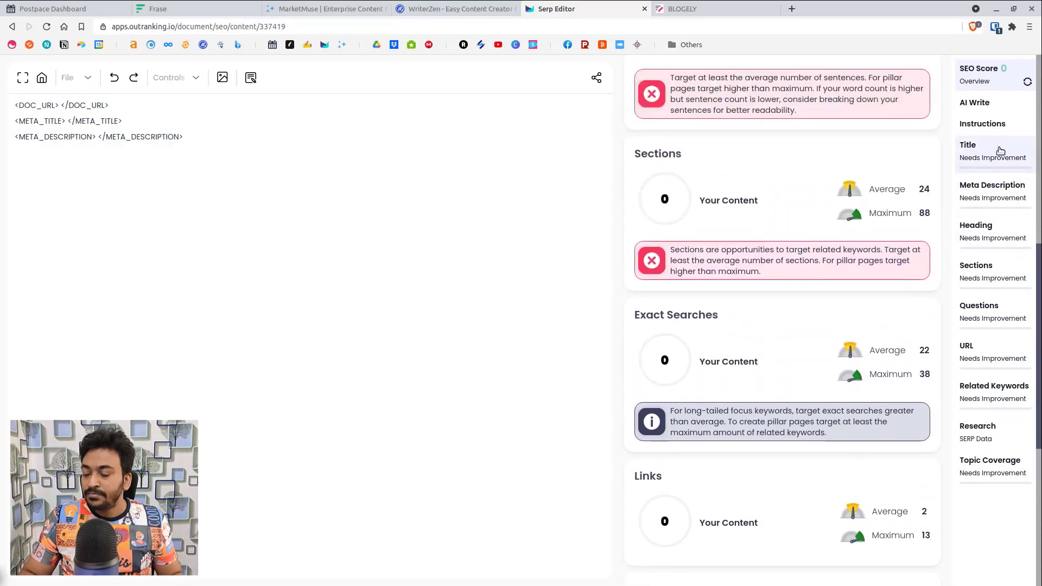
Step: Go to the Title section and read through the meta titles from the SERP
left_click(997, 151)
scroll(779, 181, "up", 9)
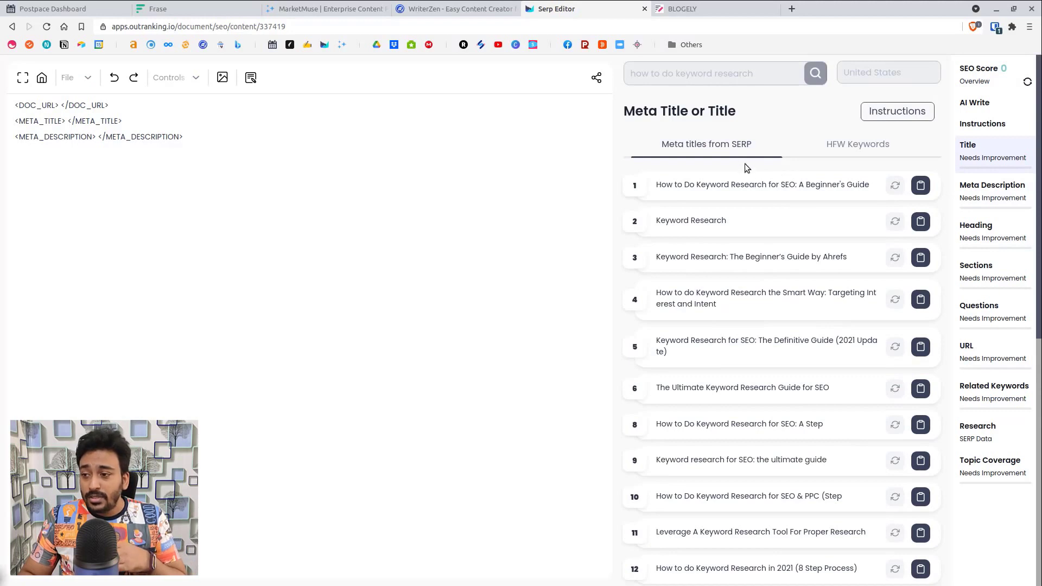
scroll(749, 182, "down", 8)
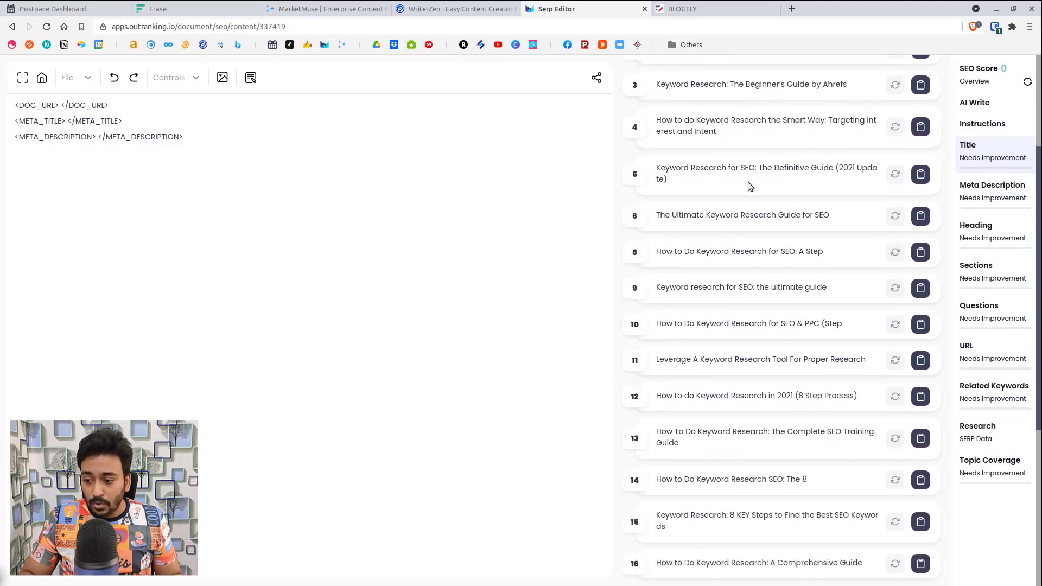
scroll(721, 424, "down", 2)
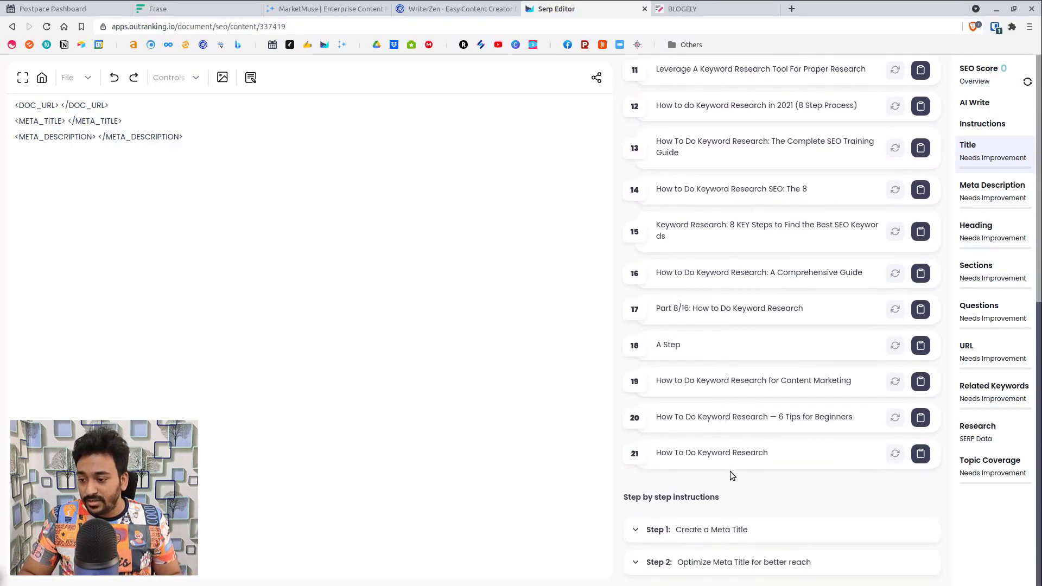
Step: Read the step-by-step instructions for creating a meta title and optimizing it for better reach, and return to the SERP titles
left_click(731, 543)
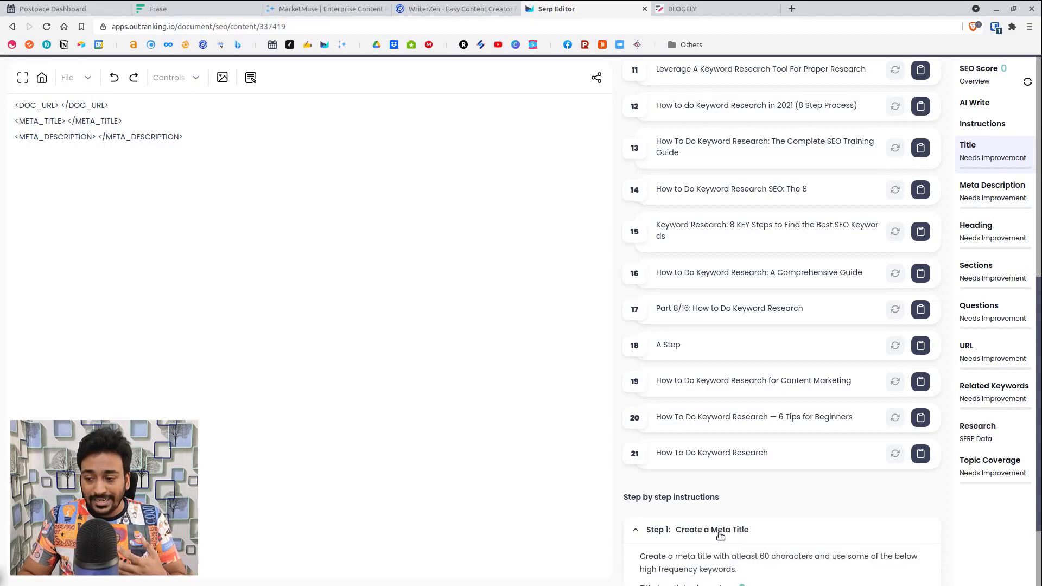
scroll(722, 538, "down", 4)
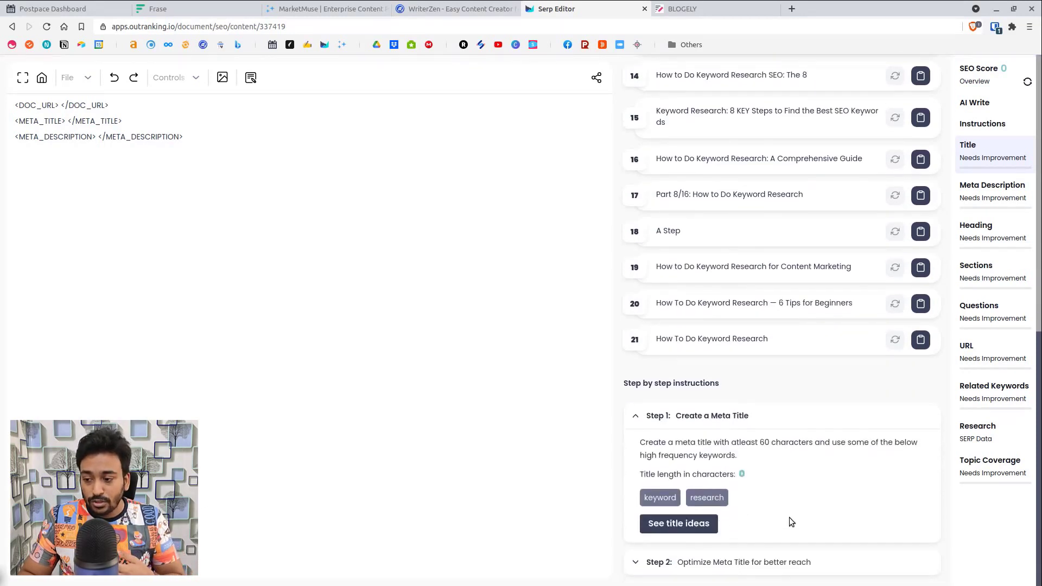
scroll(777, 501, "down", 5)
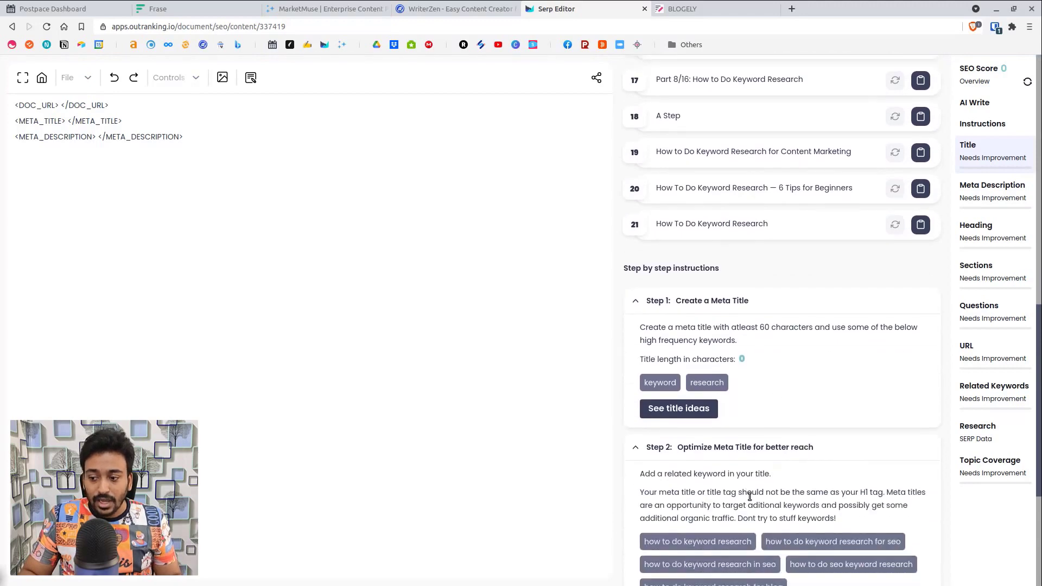
scroll(724, 478, "down", 2)
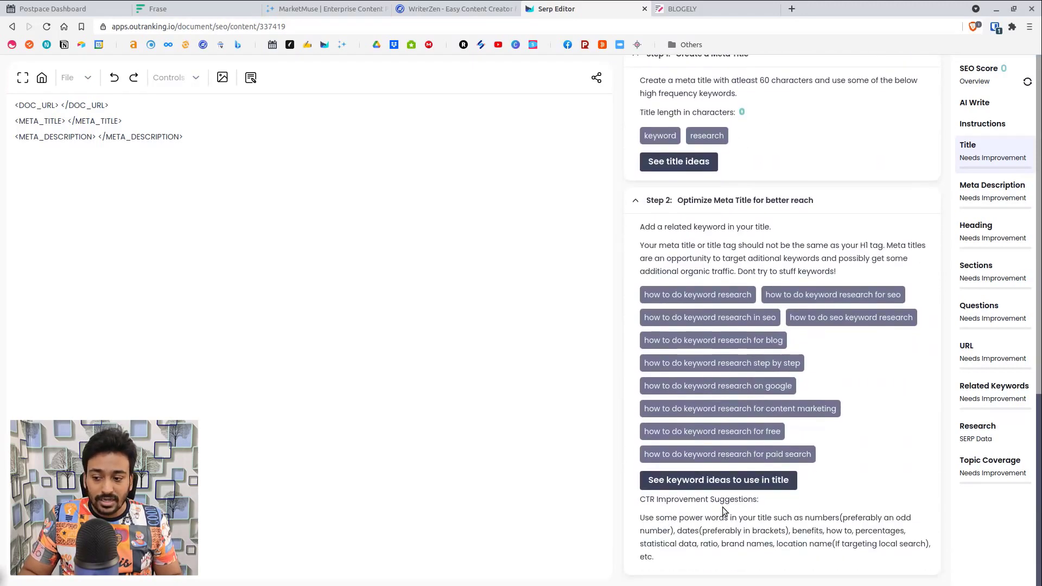
scroll(738, 462, "up", 4)
scroll(738, 414, "up", 2)
left_click(728, 400)
scroll(730, 432, "up", 5)
scroll(764, 381, "up", 6)
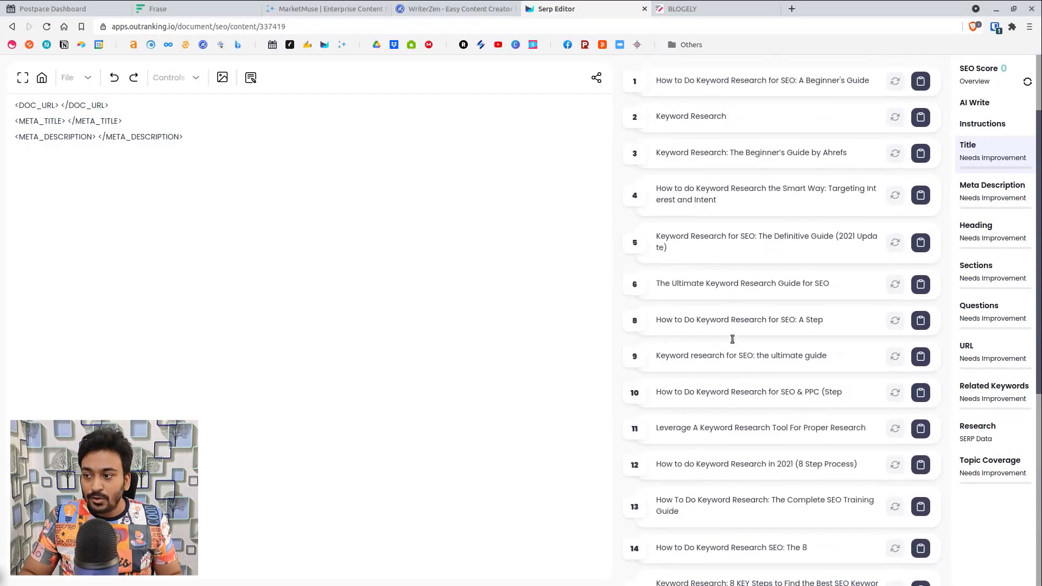
Step: Try inserting the first SERP meta title into the editor, and clear all the editor's text including the URL and meta placeholder tags
left_click(921, 185)
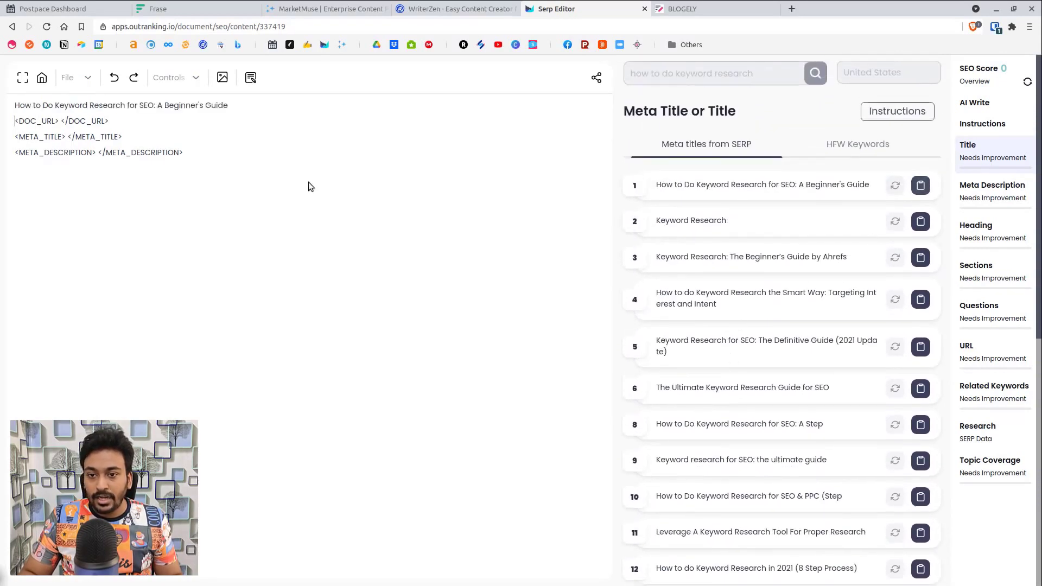
left_click_drag(123, 137, 79, 121)
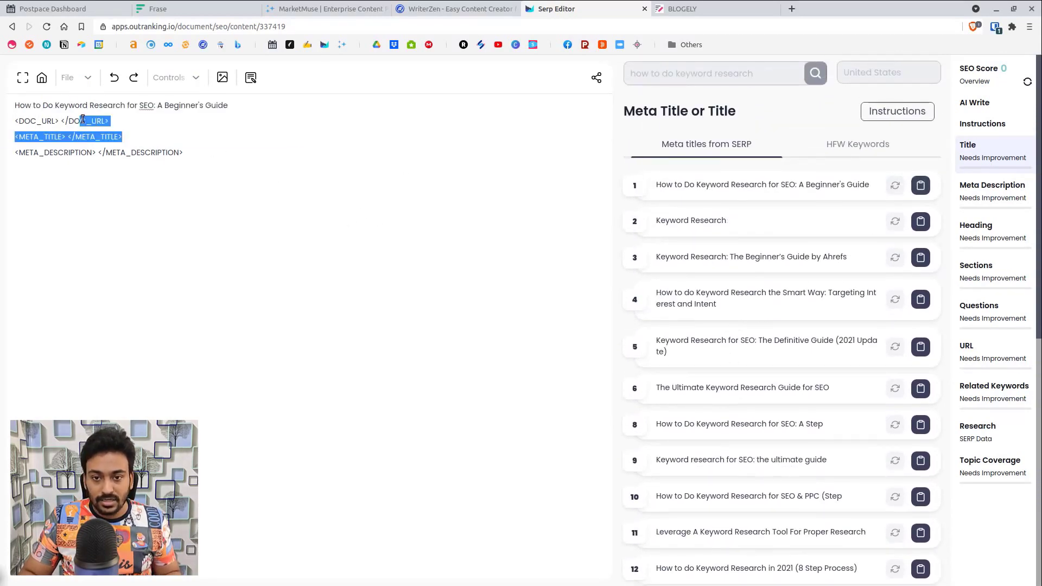
triple_click(101, 105)
key("ctrl+a")
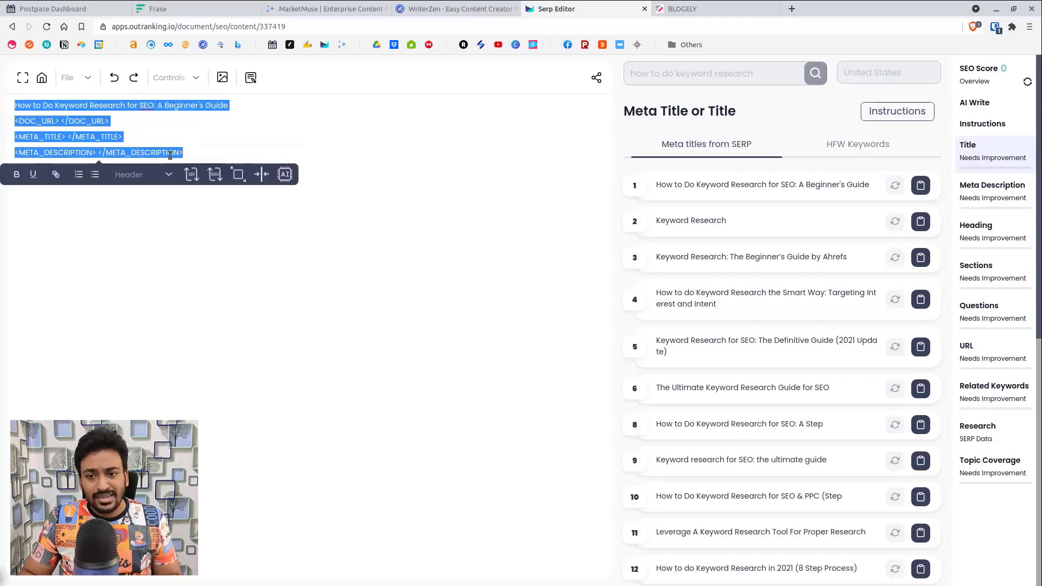
key("BackSpace")
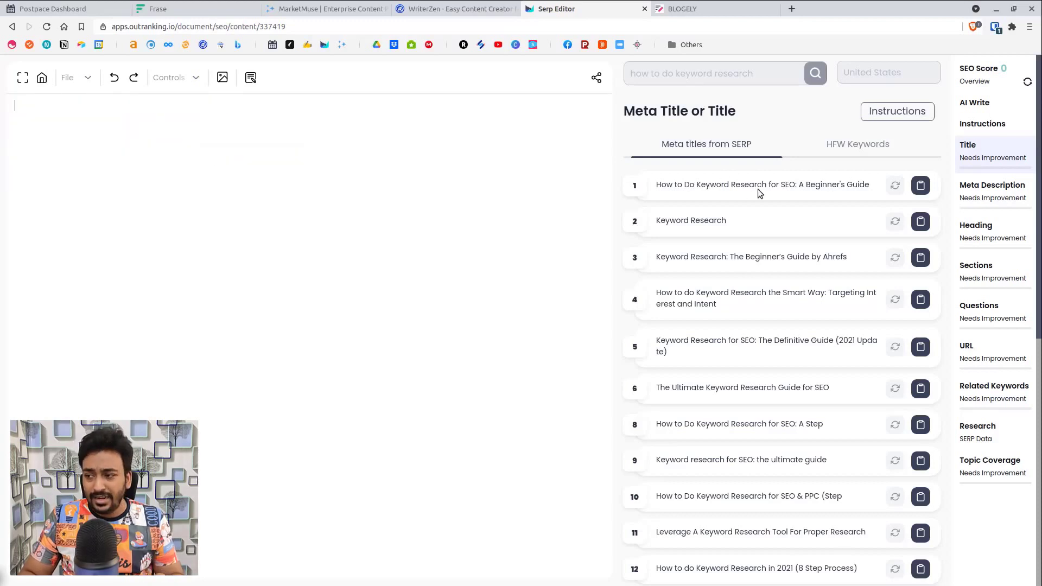
Step: Insert the SERP meta titles ranked 1, 4 and 6 into the empty editor
left_click(921, 185)
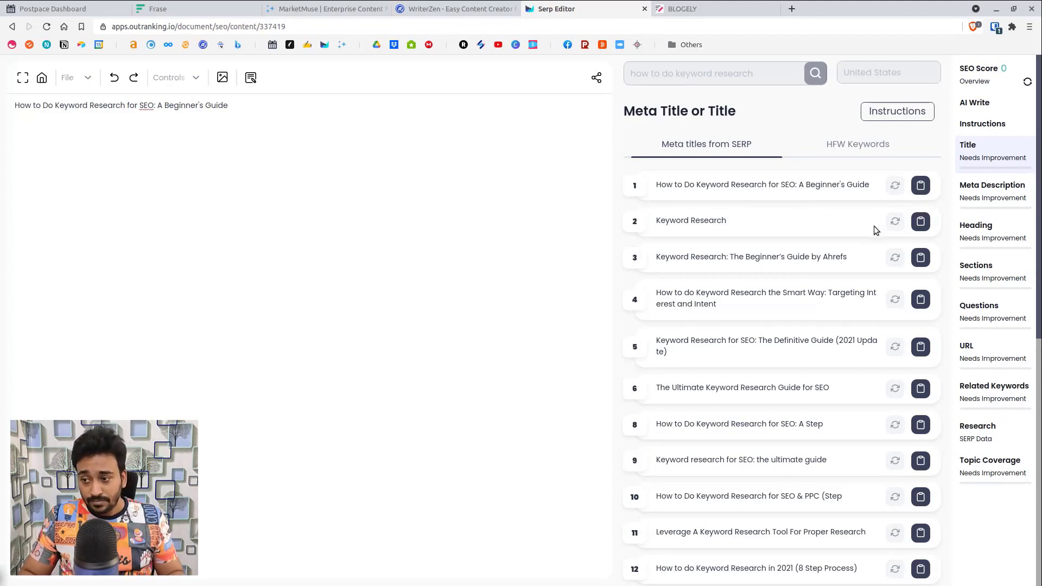
left_click(920, 301)
left_click(922, 389)
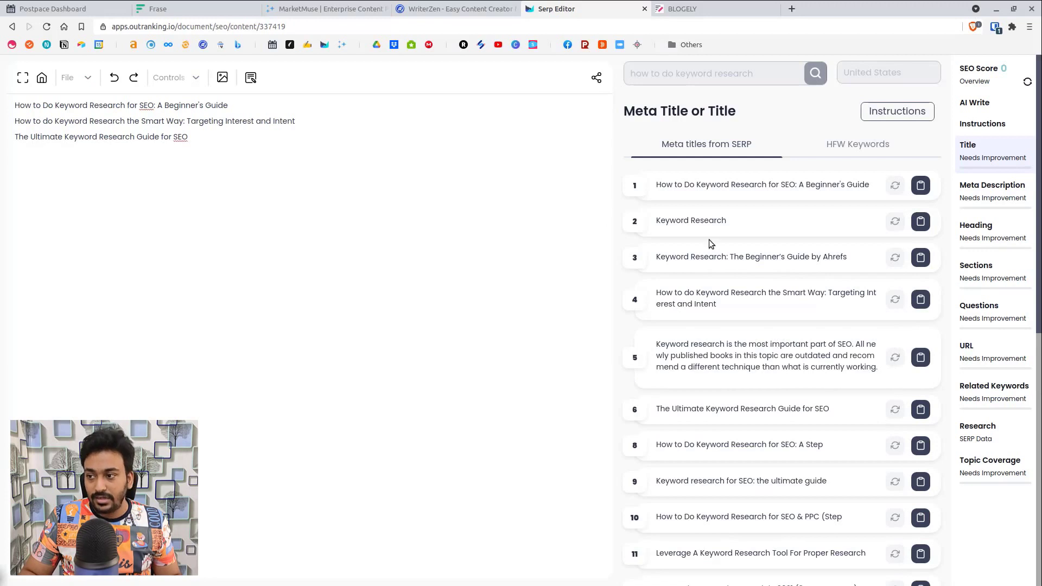
Step: Check the high-frequency keywords for the title, and read through the SERP meta descriptions
left_click(841, 147)
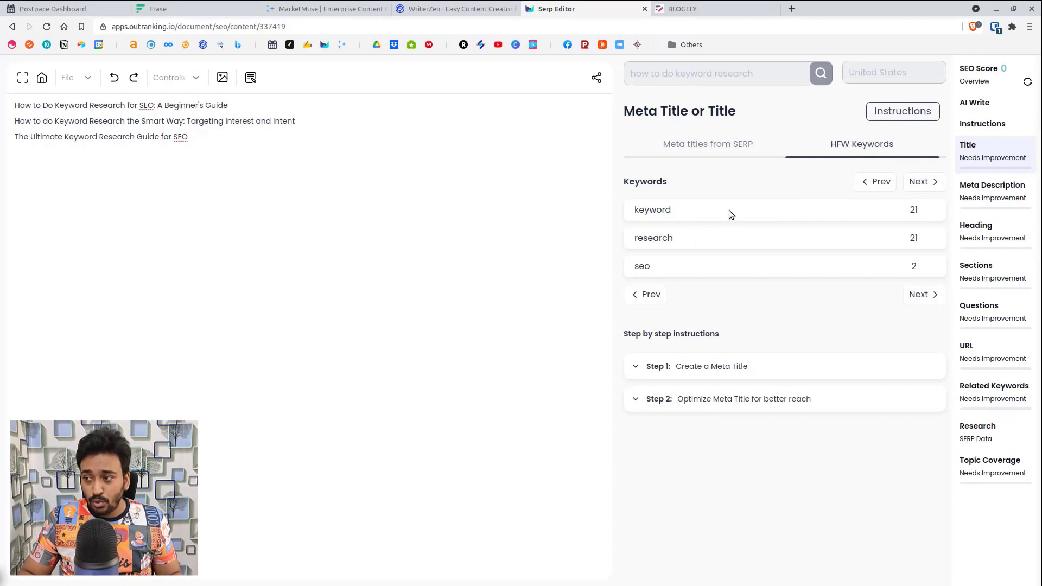
left_click(980, 210)
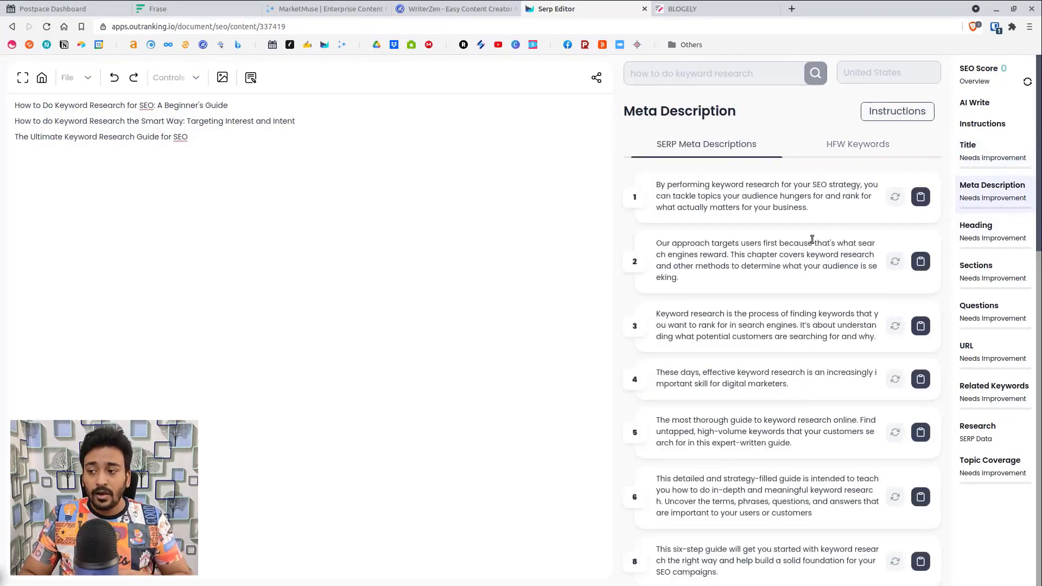
scroll(806, 211, "down", 8)
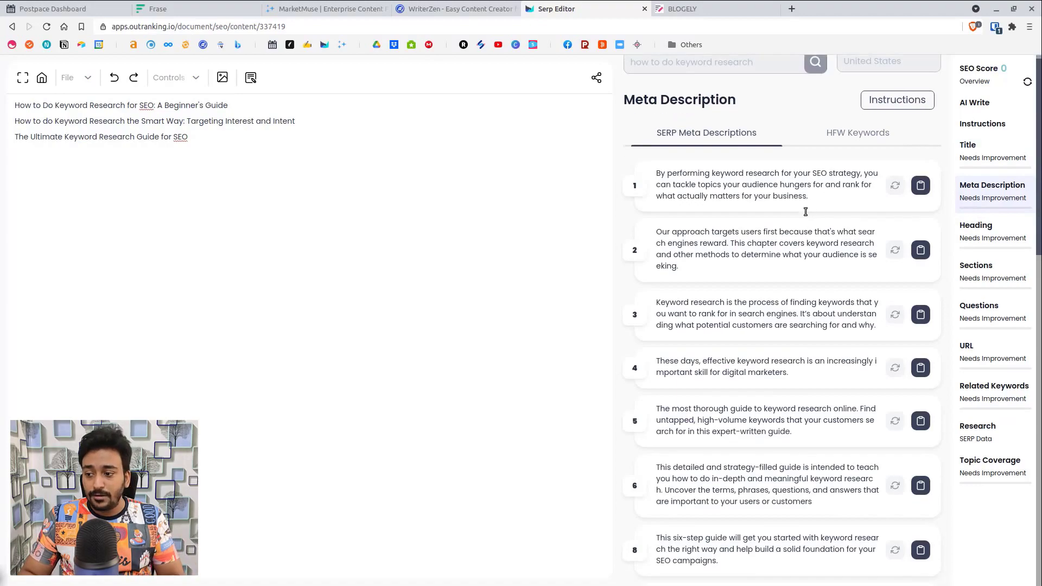
scroll(805, 211, "down", 10)
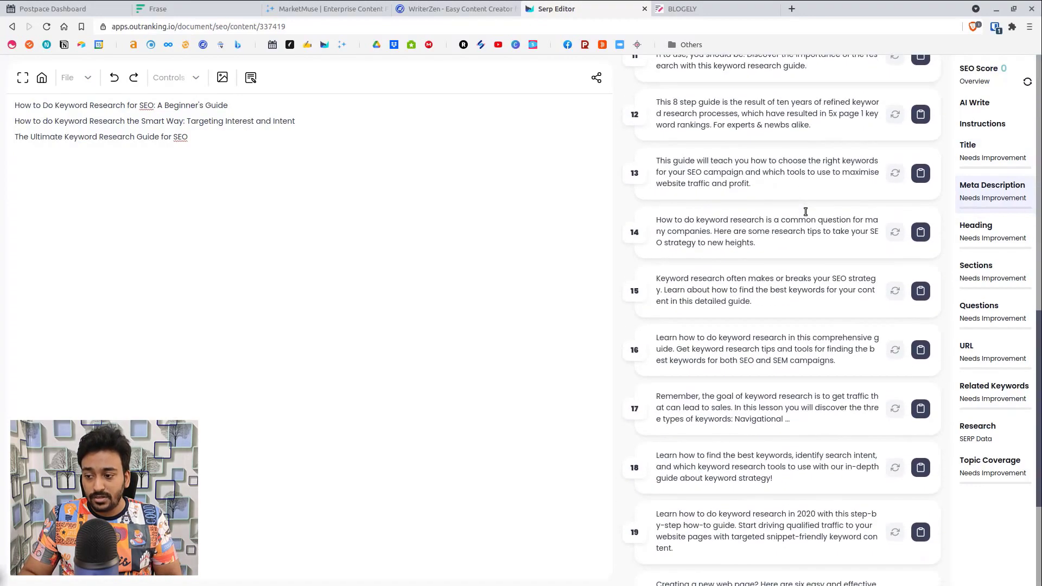
scroll(745, 434, "up", 5)
scroll(746, 434, "up", 10)
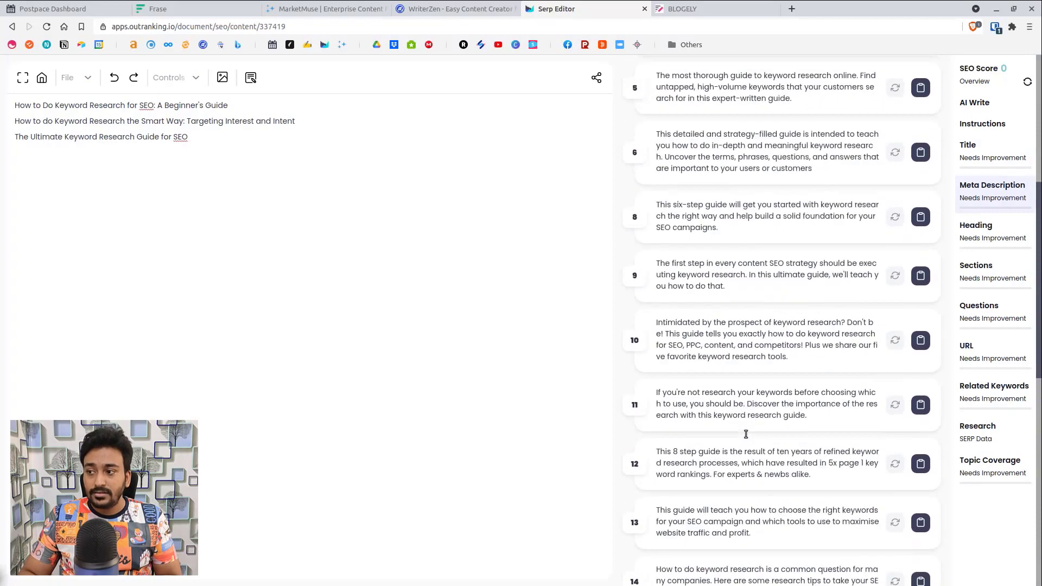
Step: View the high-frequency keywords used in the ranking pages' meta descriptions
left_click(875, 150)
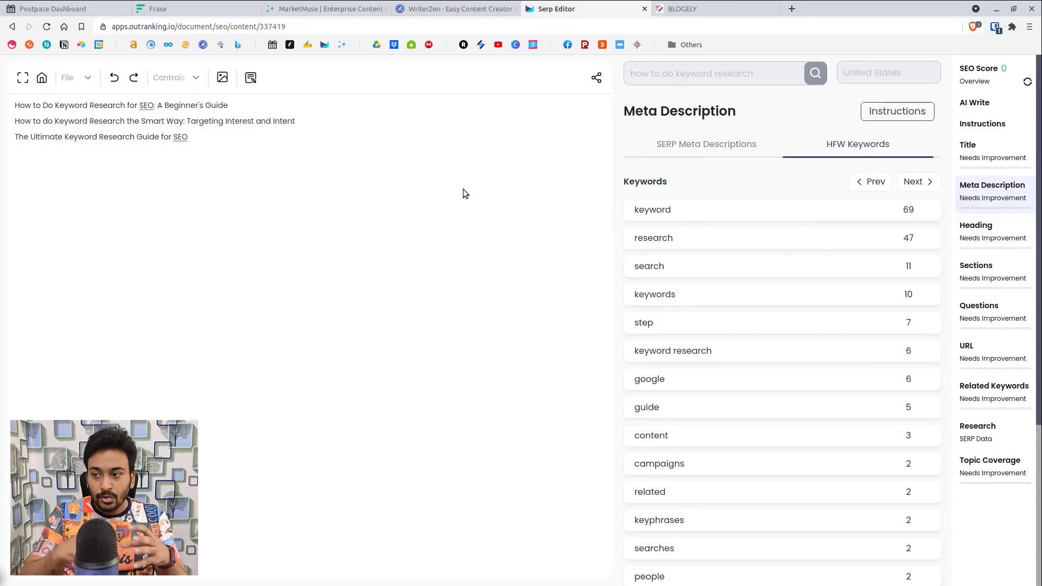
left_click(702, 161)
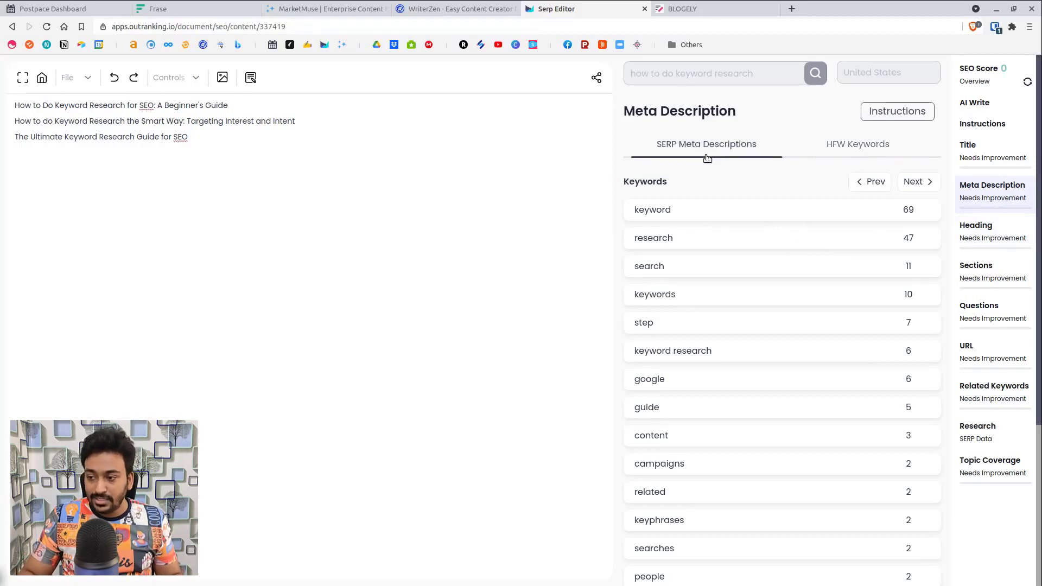
left_click(856, 143)
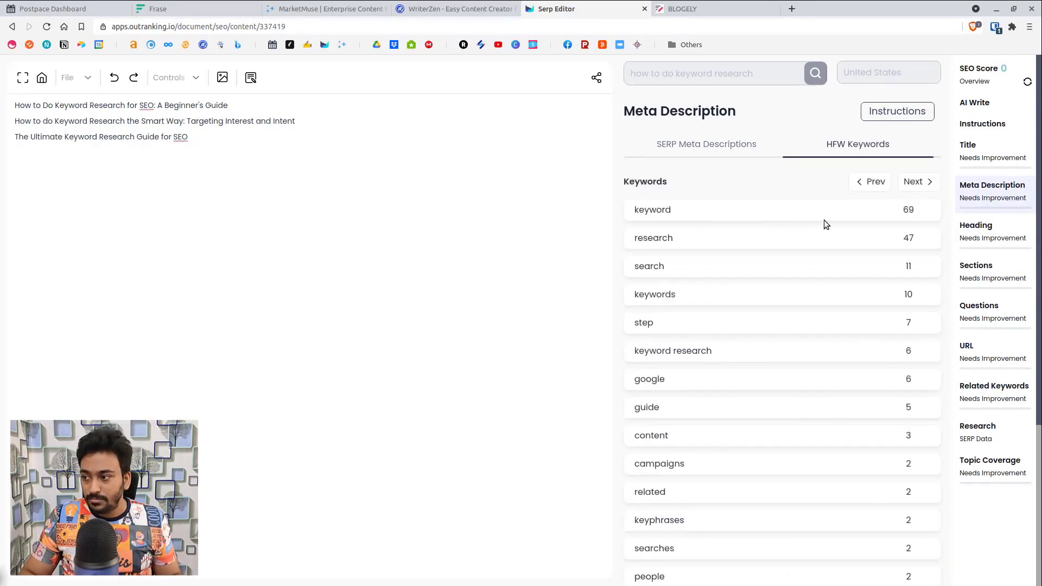
Step: Go to the Heading section and look over the H1 tags of the ranking pages
left_click(990, 232)
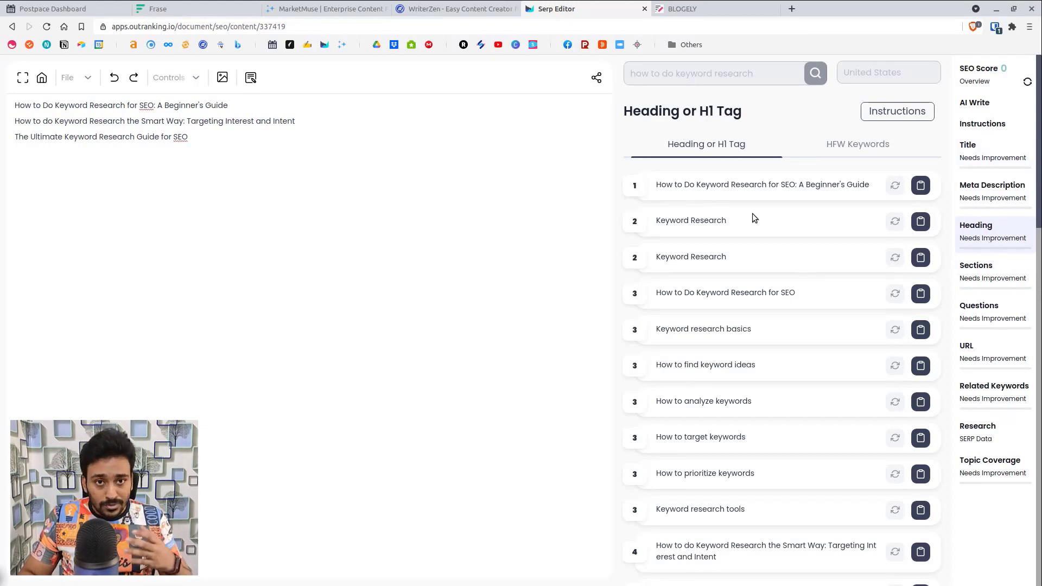
scroll(701, 277, "down", 2)
scroll(713, 321, "down", 3)
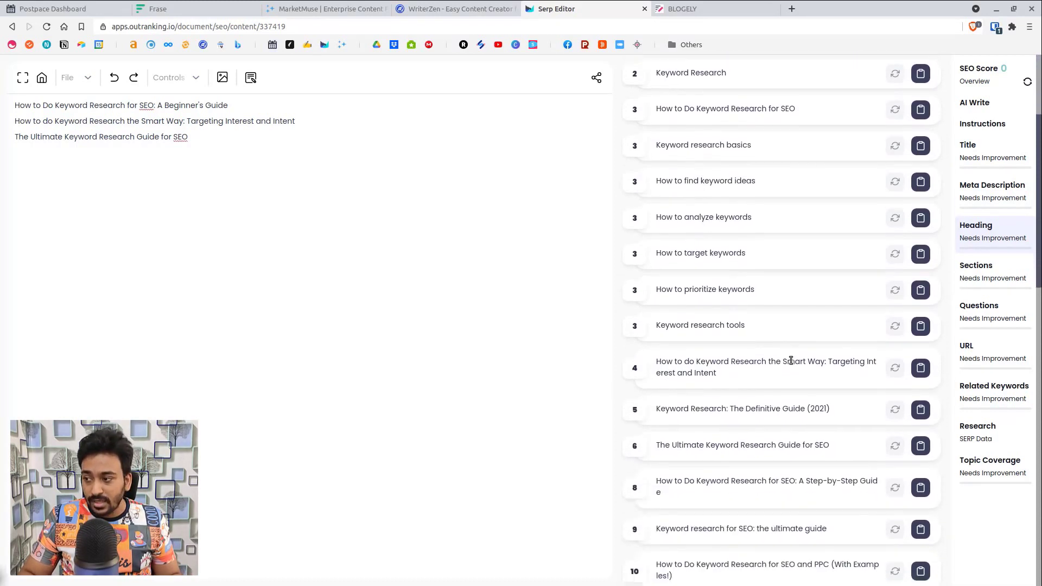
Step: Browse the Sections outlines and inspect the H3 subheadings under "Long Tails Are (Usually) Less Competitive"
left_click(976, 279)
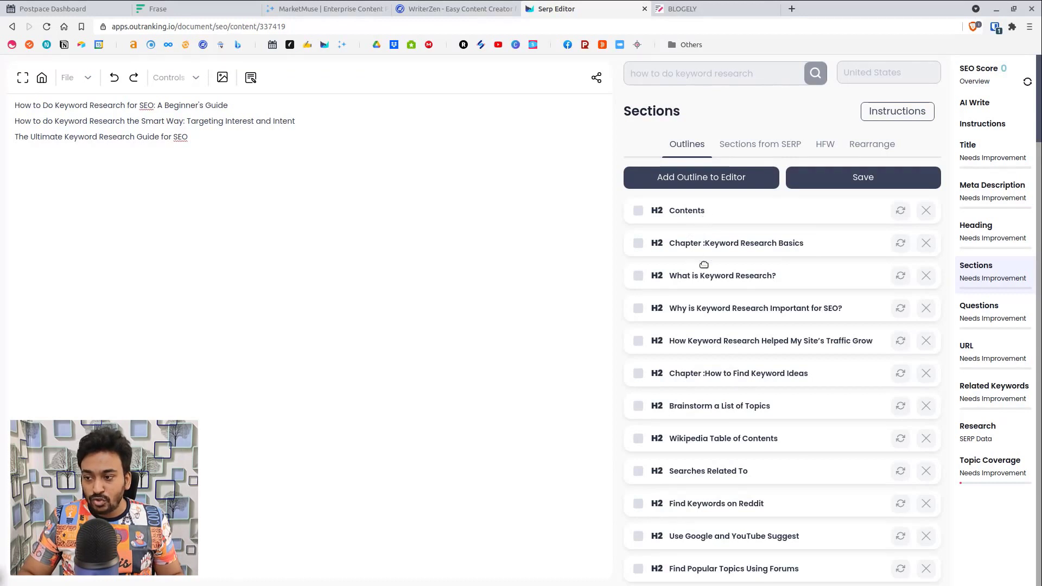
scroll(704, 264, "down", 10)
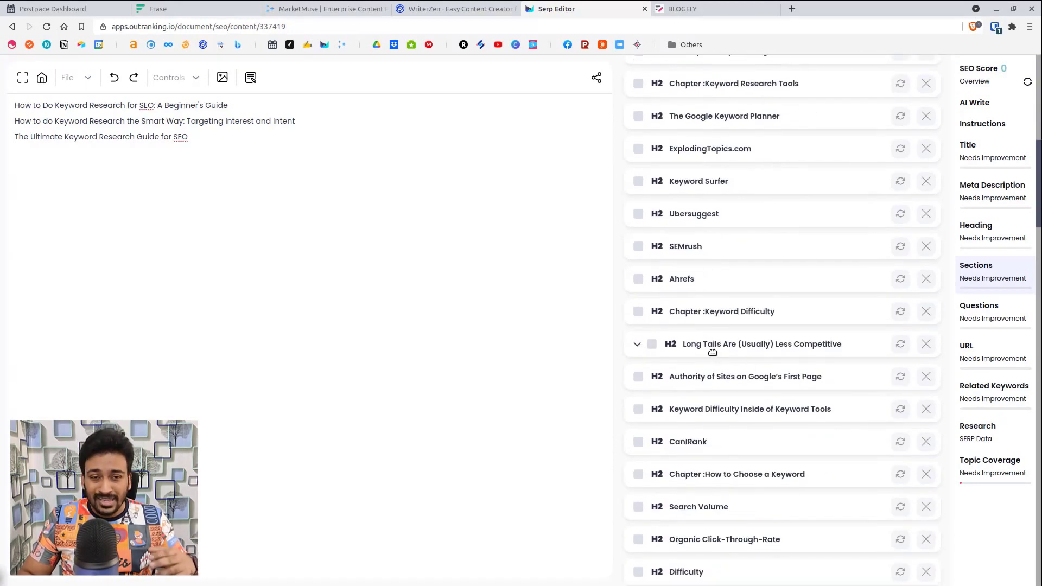
left_click(638, 346)
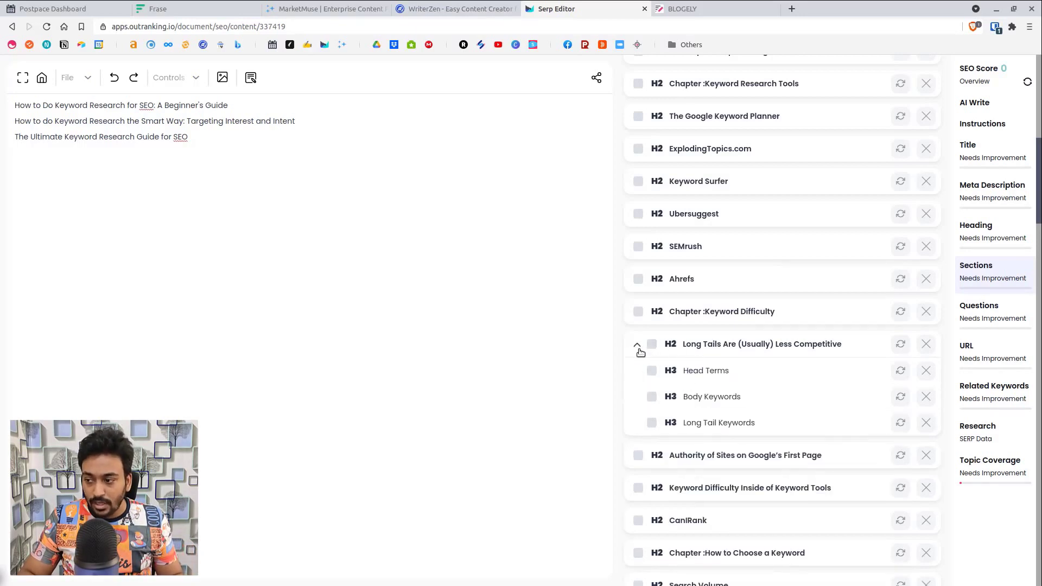
left_click(638, 348)
Step: Select the outline headings "Long Tails Are (Usually) Less Competitive", "Ahrefs", "CanIRank" and "Chapter :How to Choose a Keyword"
left_click(653, 346)
left_click(640, 280)
left_click(639, 443)
left_click(640, 476)
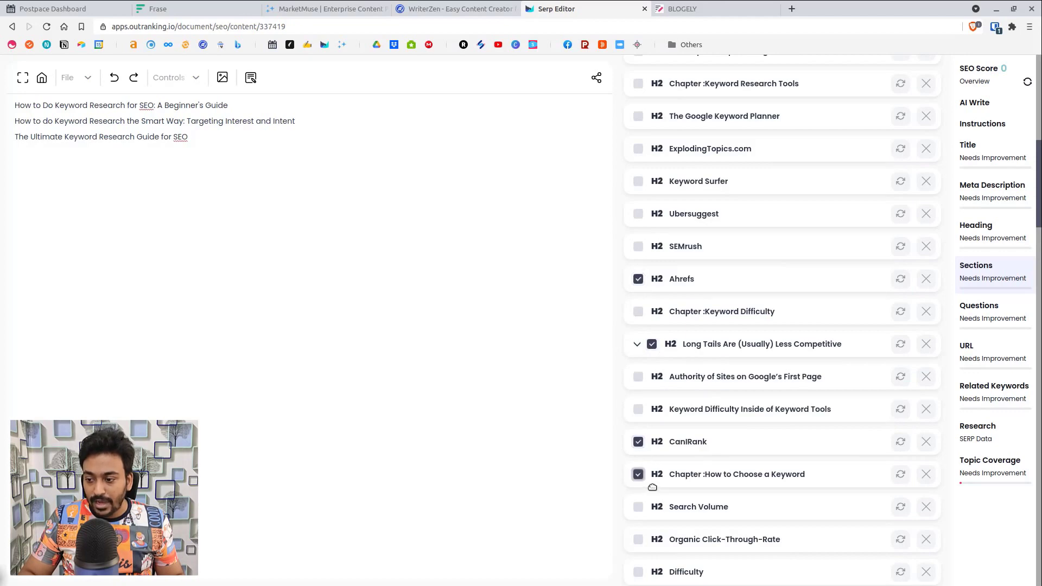
Step: Look through the remaining outline headings, expanding "Now It's Your Turn" to see its subheading
scroll(653, 486, "down", 13)
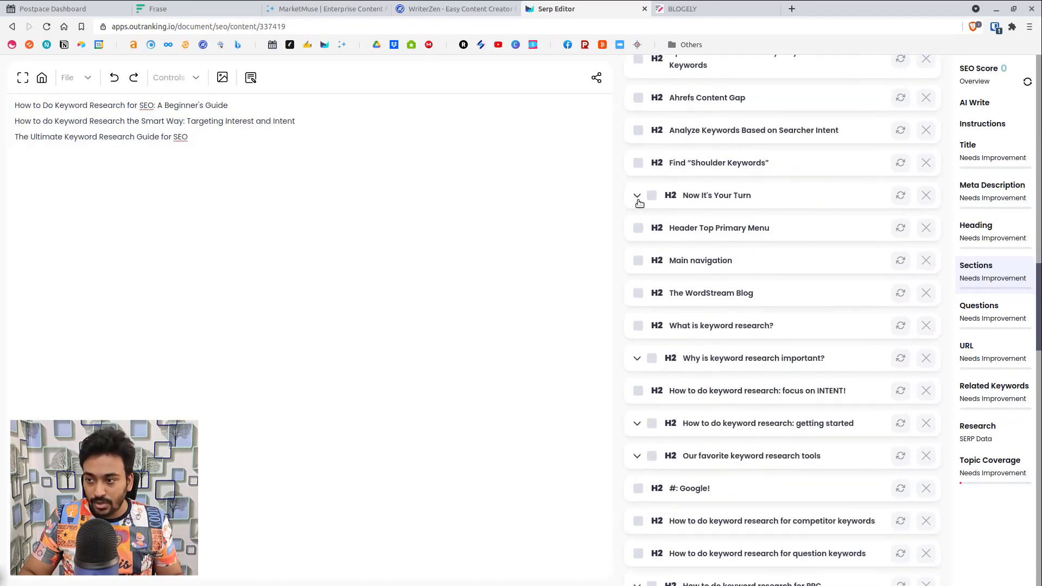
left_click(638, 196)
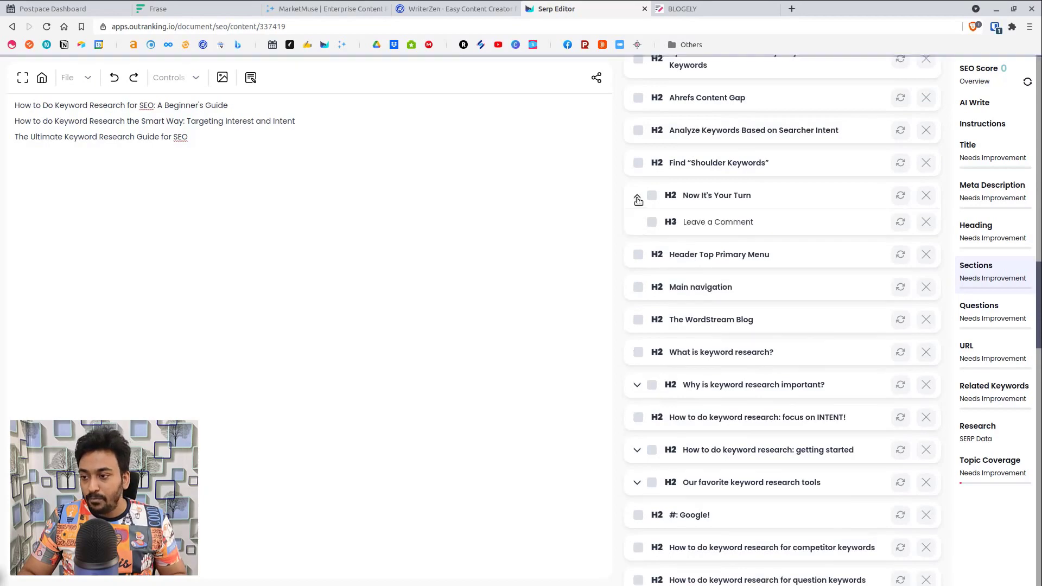
scroll(700, 313, "down", 12)
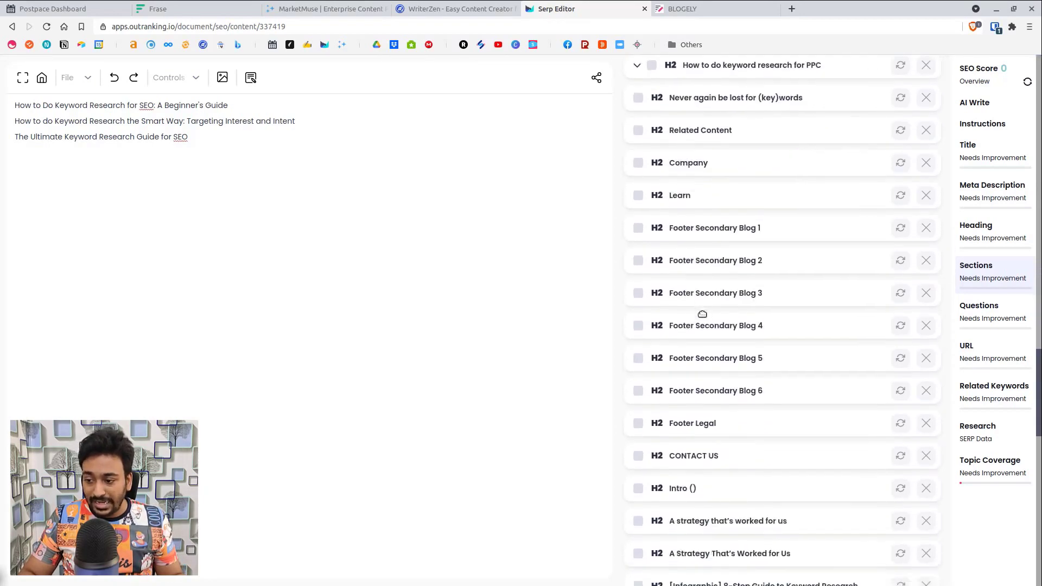
scroll(703, 314, "down", 11)
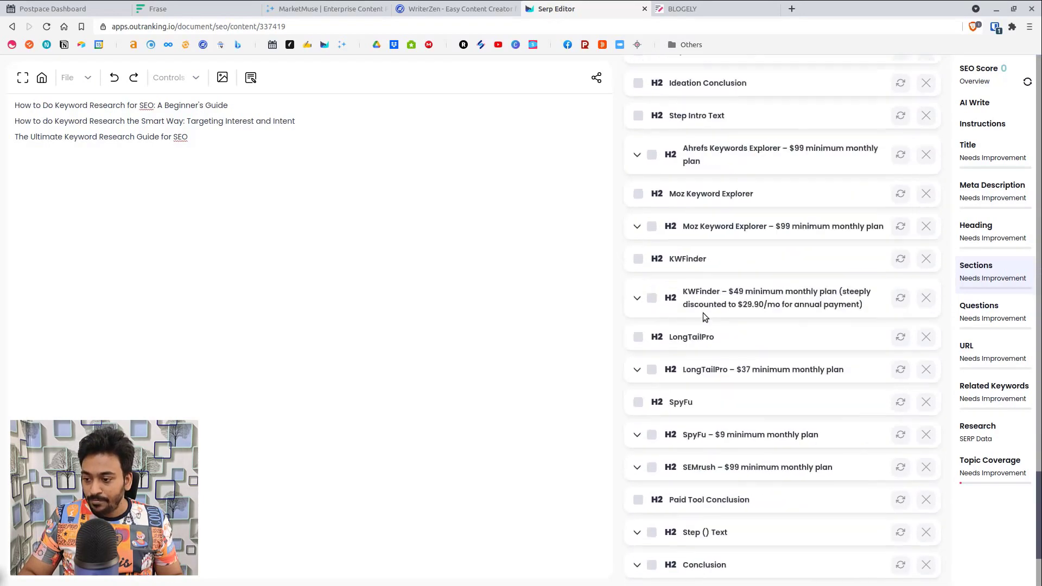
Step: Add the selected outline headings to the document and look back over the outline list
scroll(1001, 201, "up", 20)
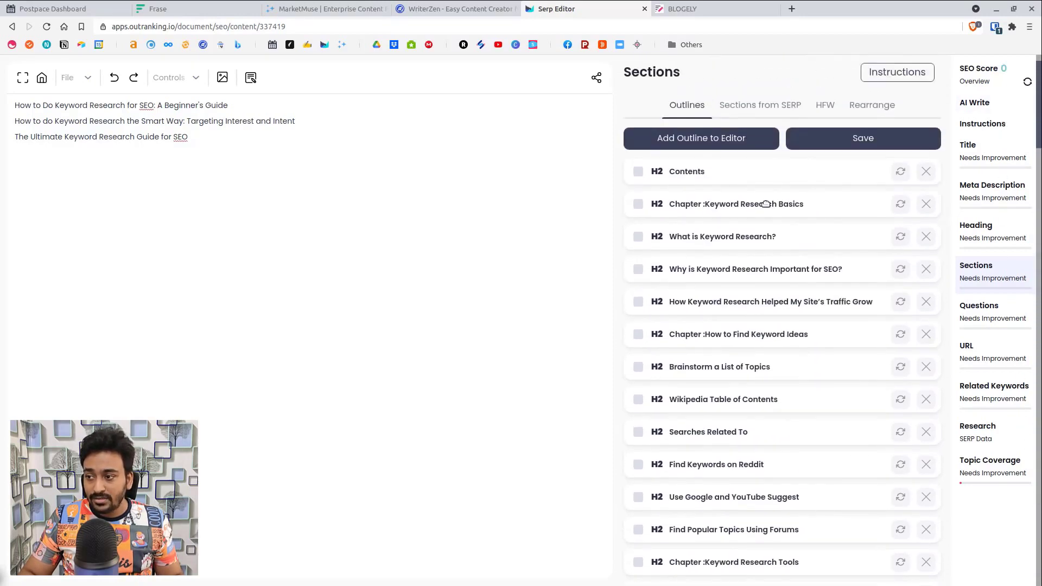
left_click(692, 138)
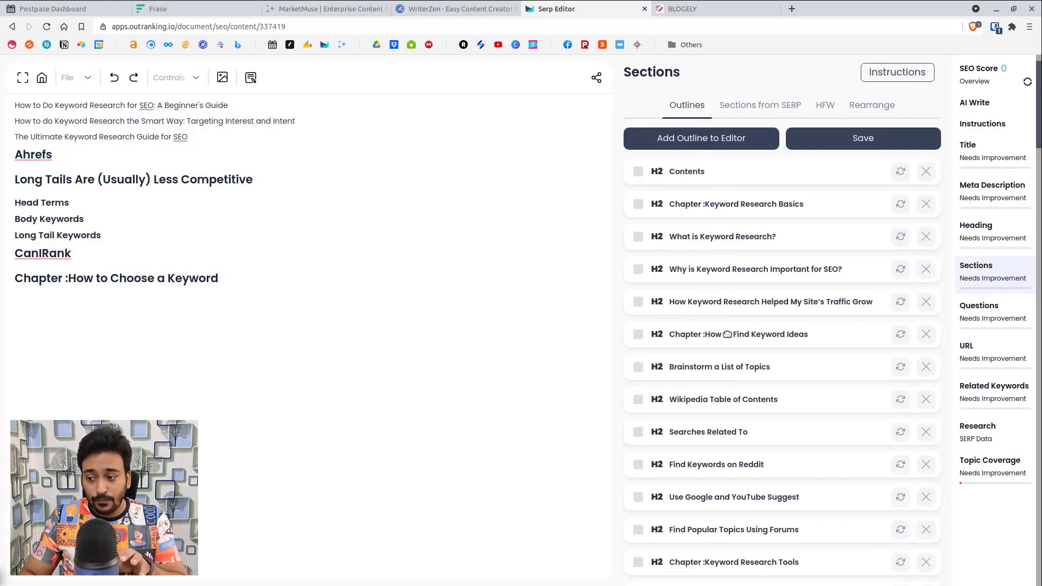
scroll(728, 334, "down", 6)
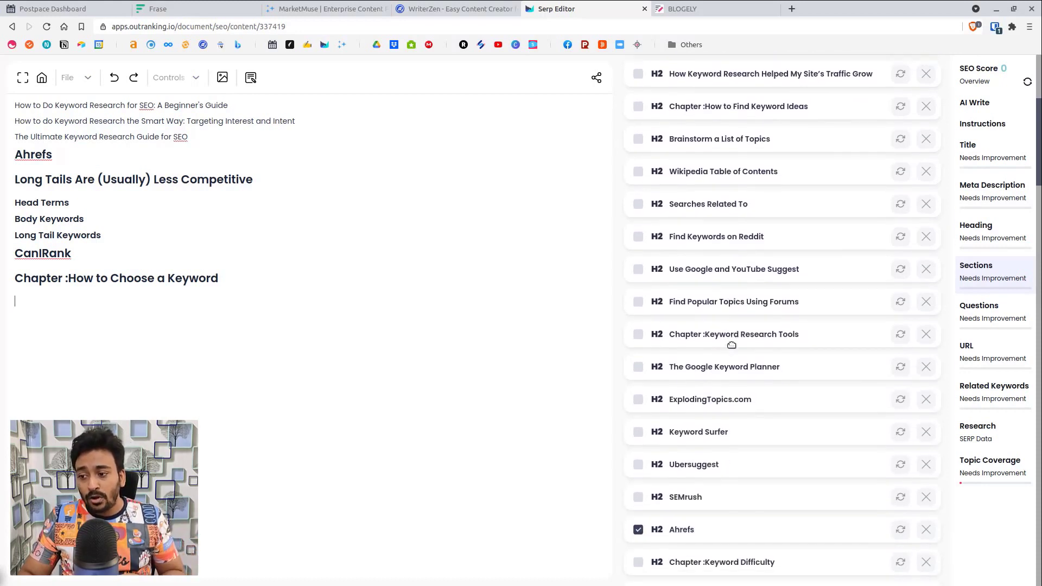
scroll(732, 344, "down", 1)
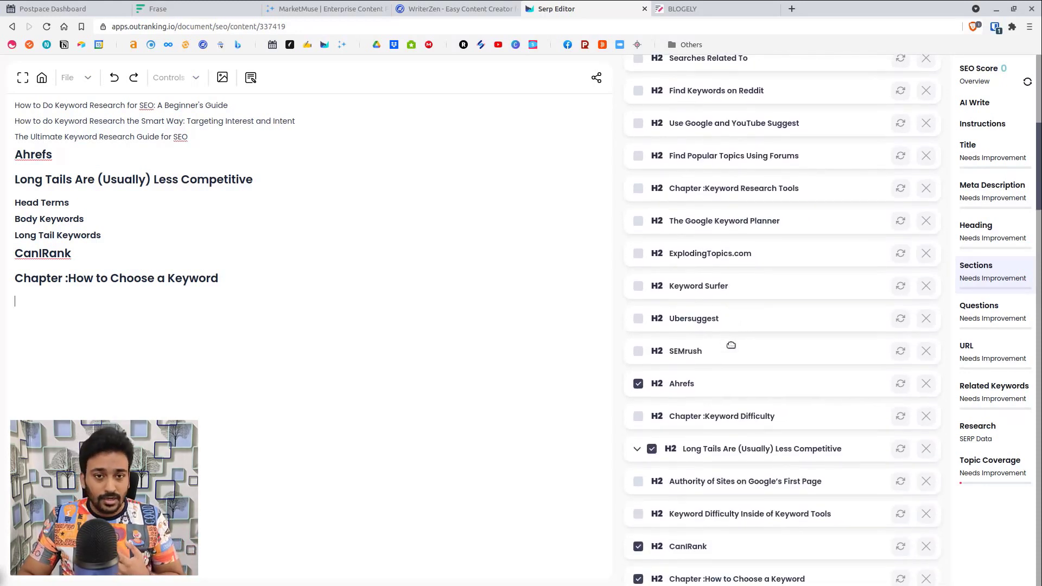
scroll(731, 345, "up", 7)
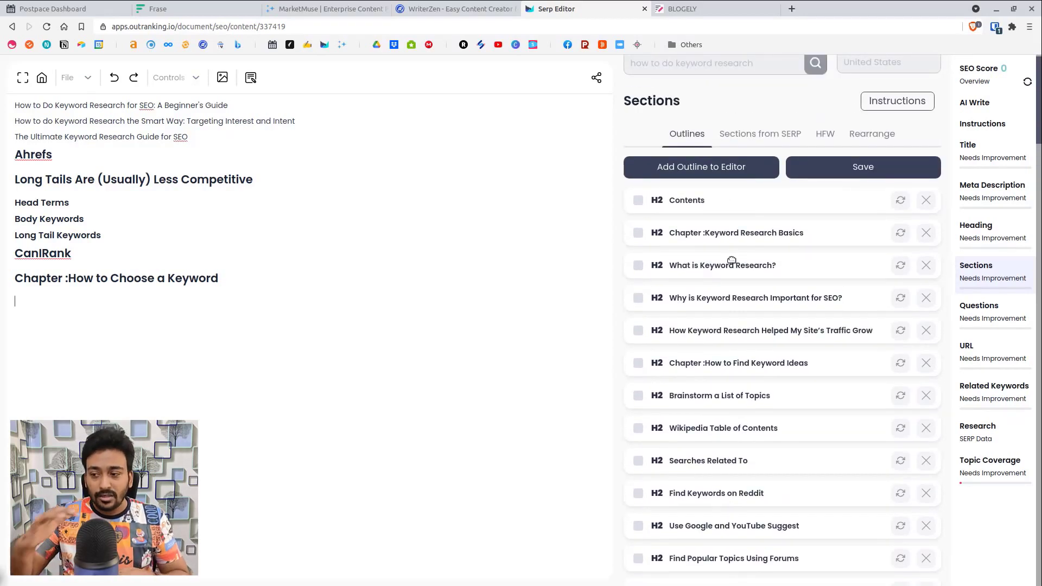
Step: From the blog.hubspot.com SERP sections, insert "How to Research Keywords for Your SEO Strategy" with all subheadings, plus its Step 2 and Step 3 headings separately
left_click(758, 134)
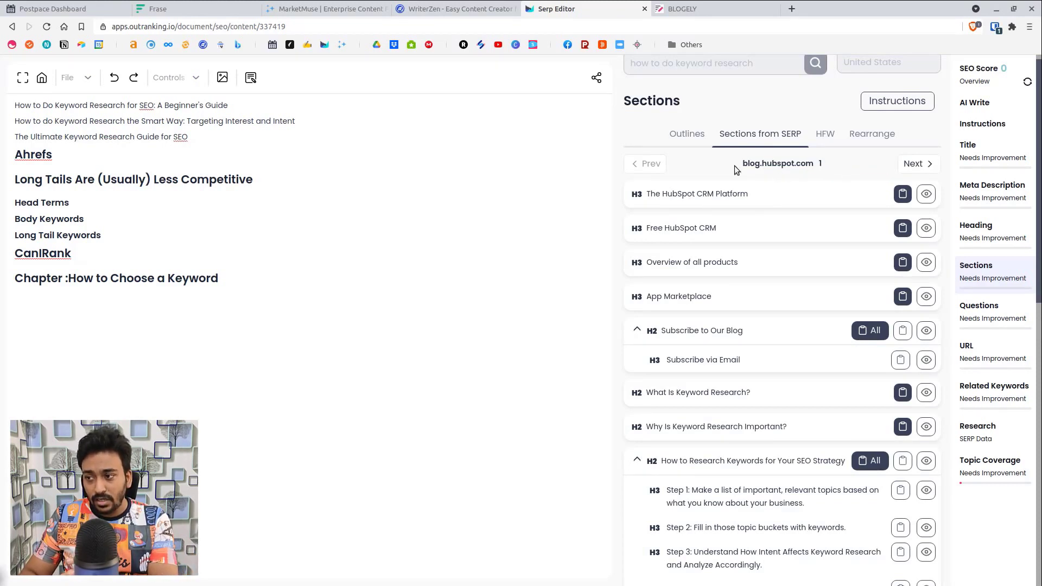
left_click_drag(814, 163, 807, 164)
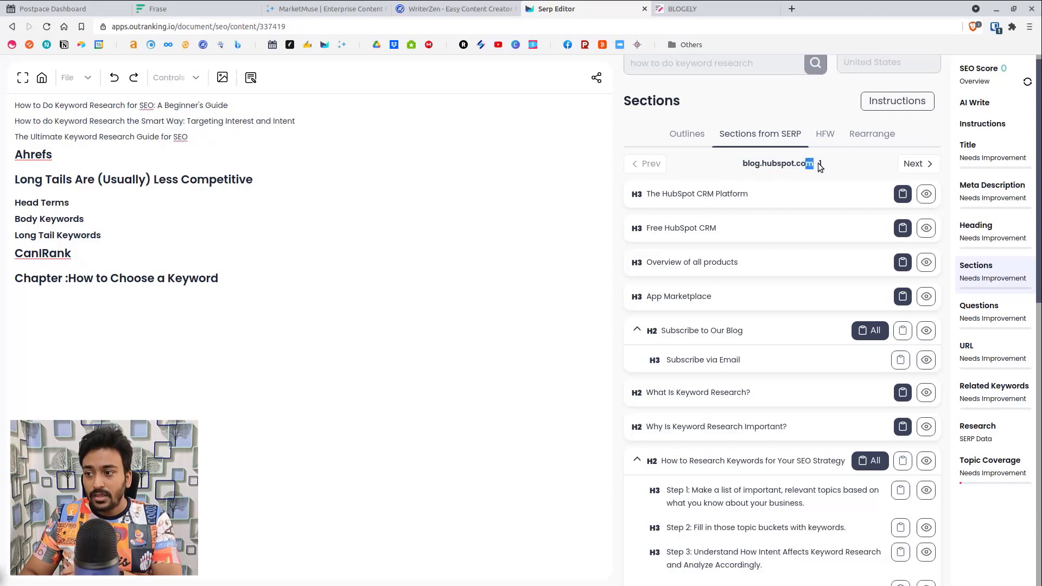
scroll(746, 209, "down", 1)
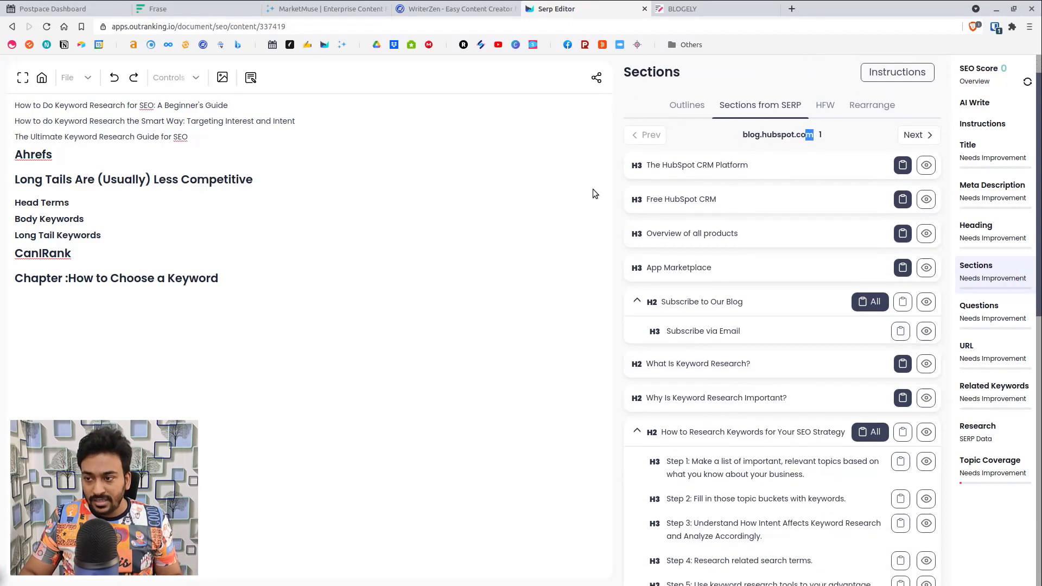
scroll(676, 279, "down", 5)
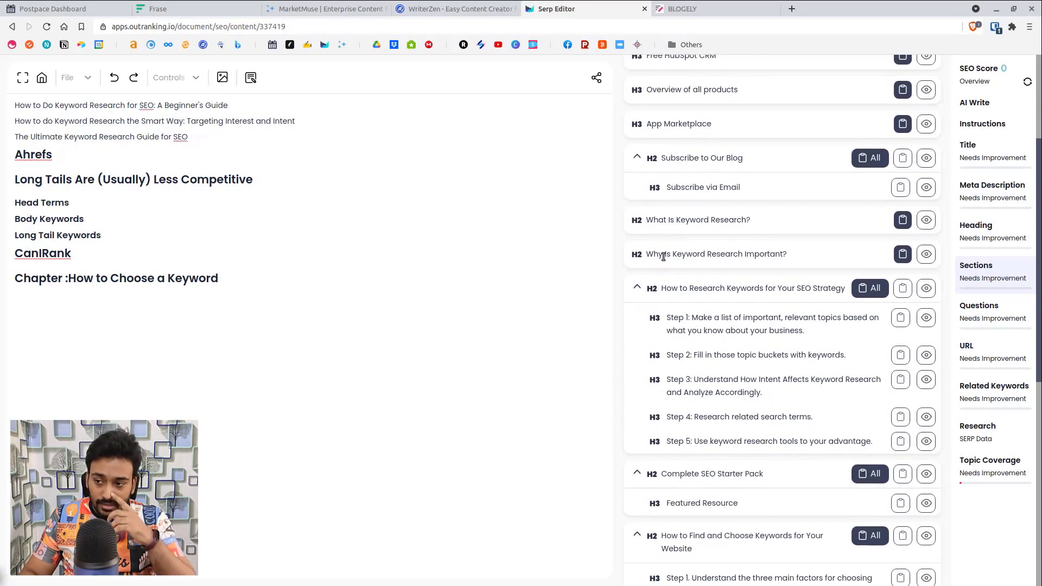
scroll(686, 342, "down", 2)
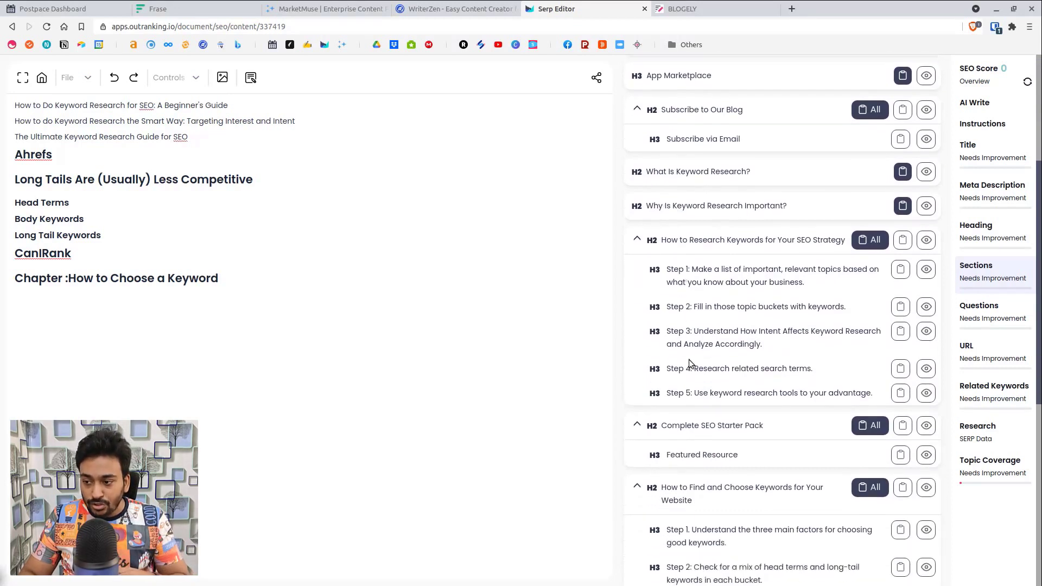
left_click(870, 231)
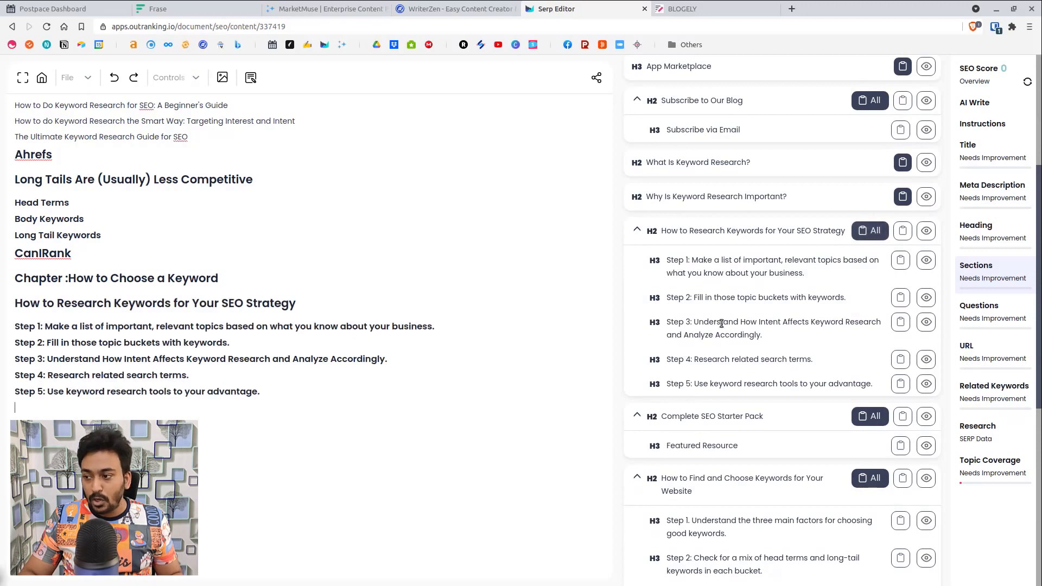
left_click(901, 298)
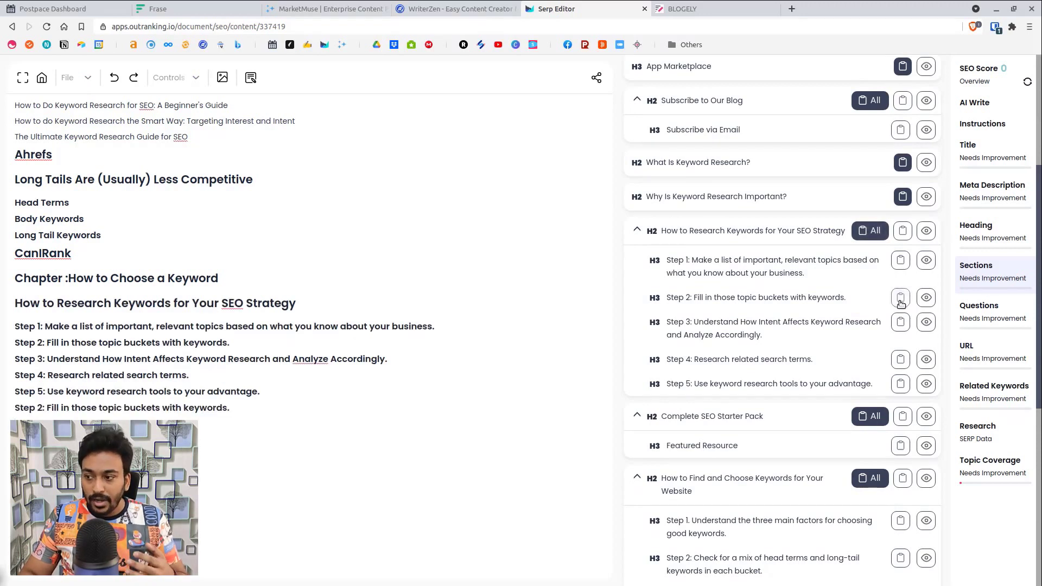
left_click(903, 325)
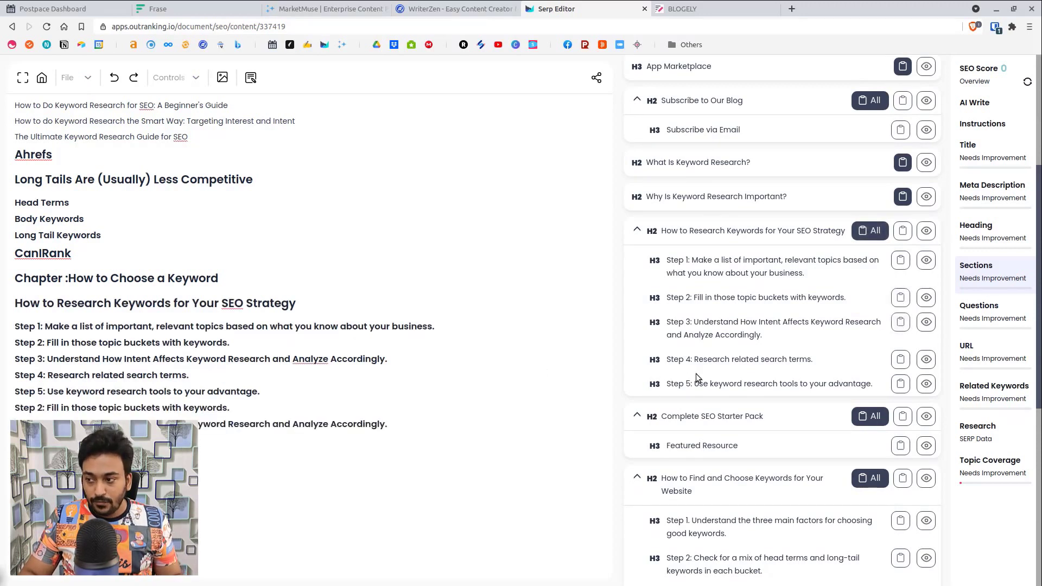
Step: Browse the SERP section headings of the next two ranking pages, moz.com and ahrefs.com
scroll(699, 370, "down", 3)
scroll(698, 369, "up", 8)
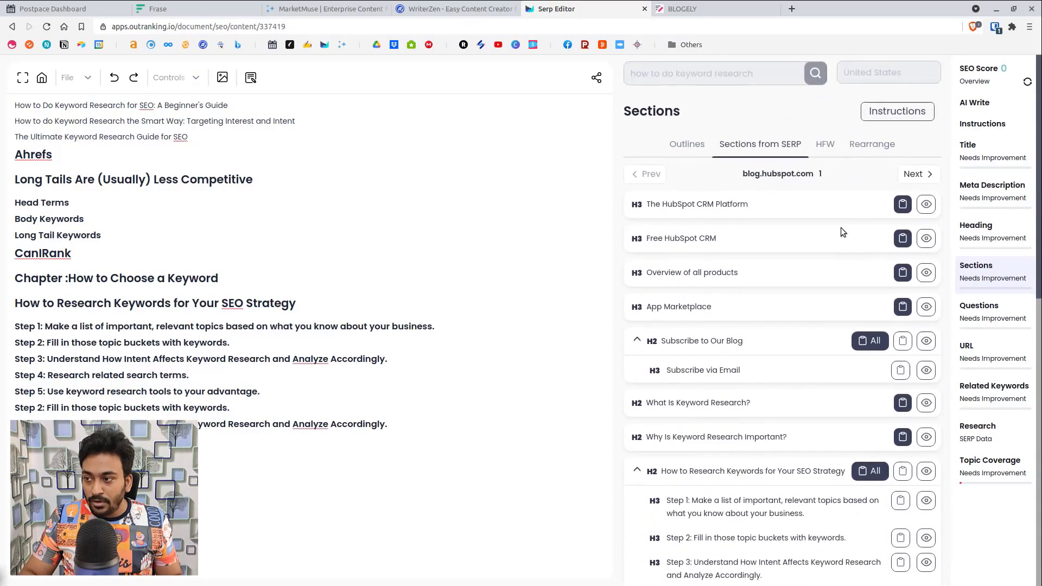
left_click(923, 174)
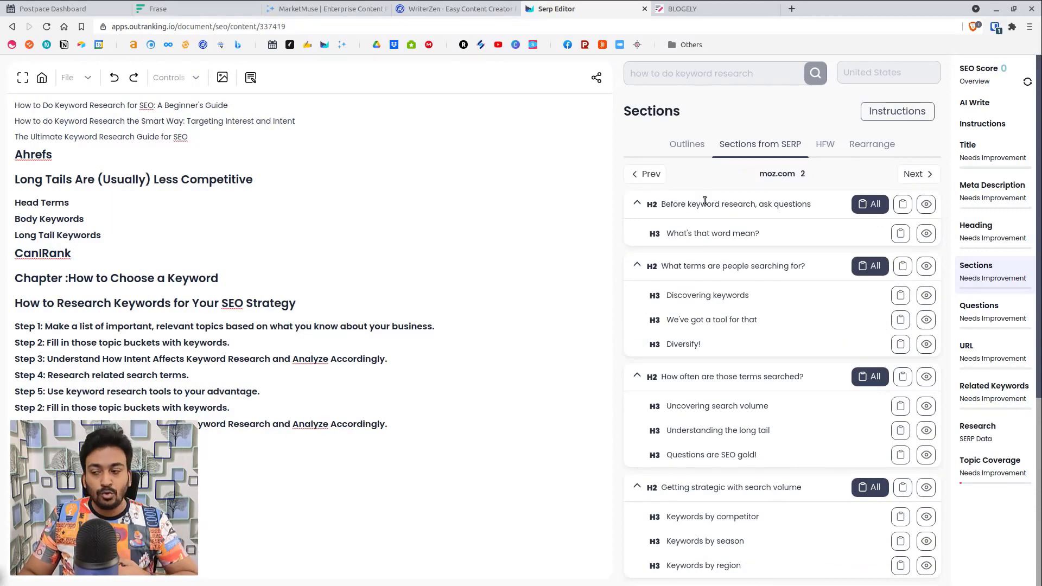
scroll(705, 201, "down", 5)
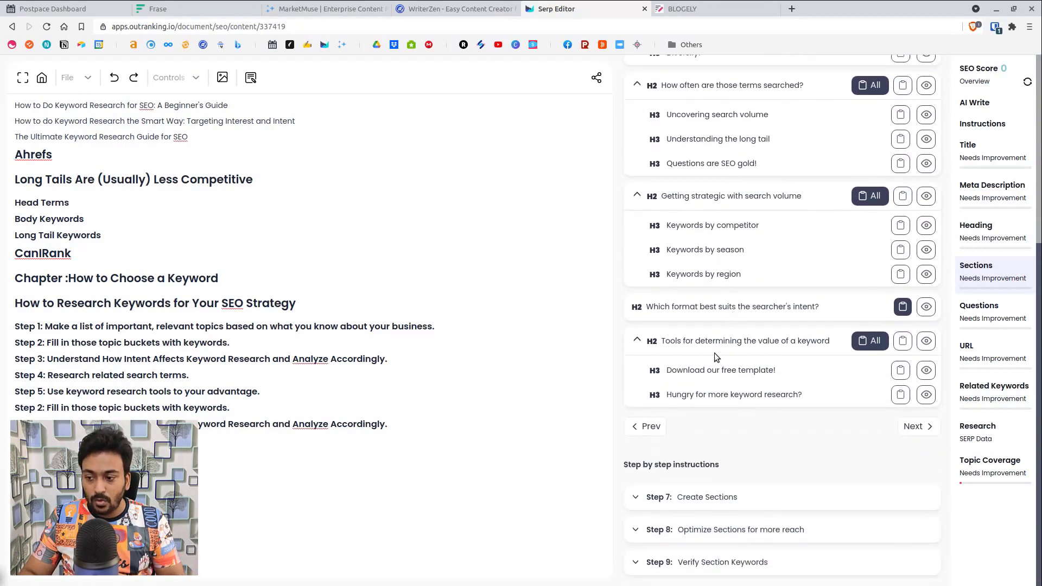
scroll(722, 399, "up", 5)
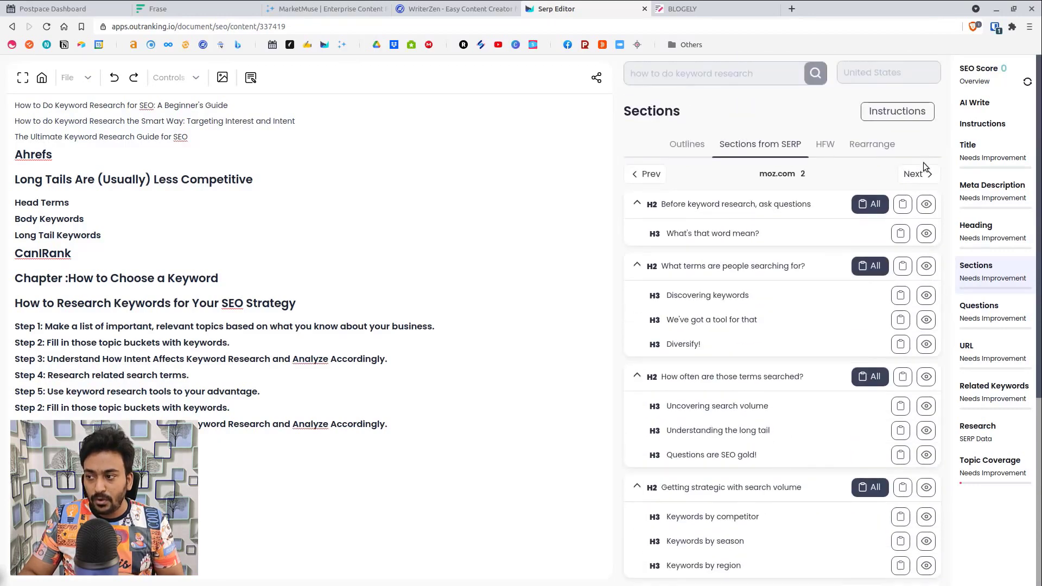
left_click(919, 174)
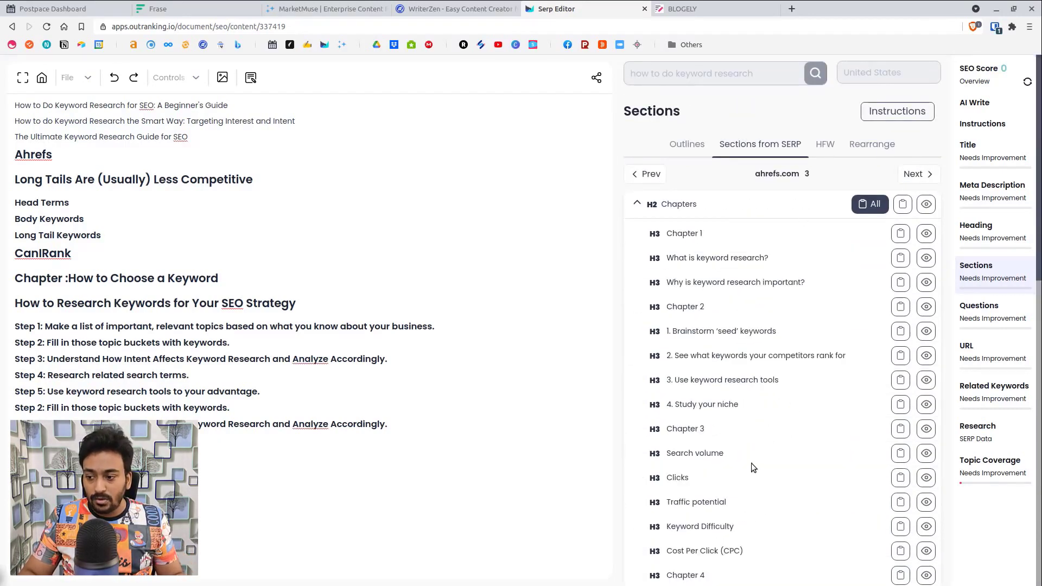
scroll(757, 454, "down", 1)
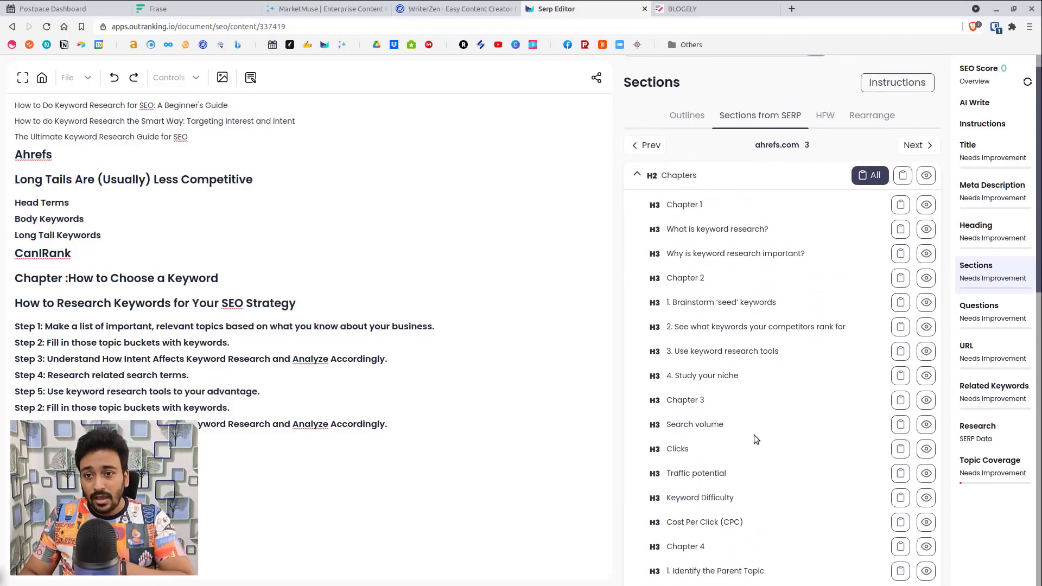
scroll(753, 435, "up", 1)
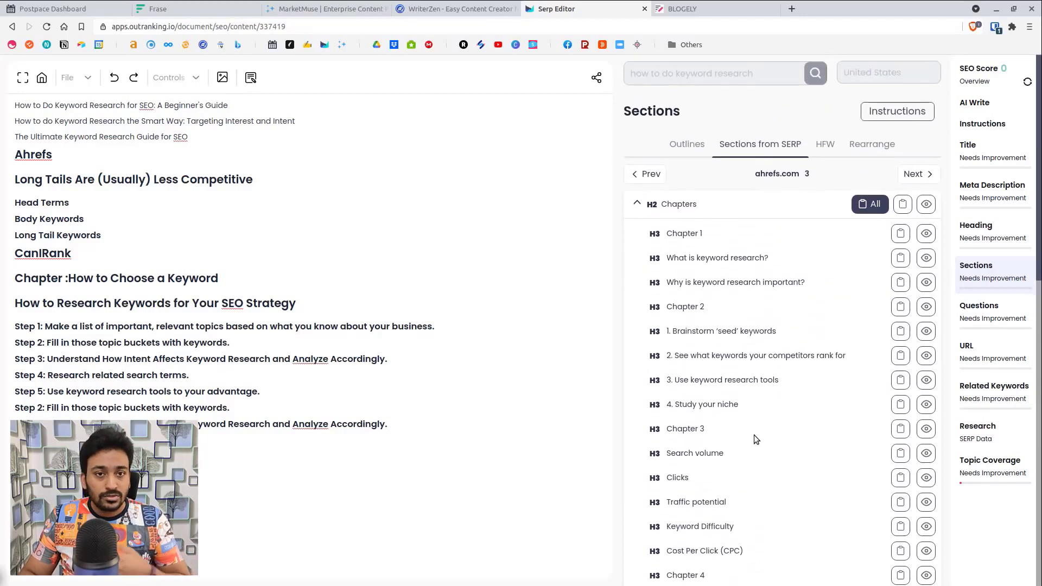
Step: Show the HFW section headings and filter them by the frequent word "research"
left_click(825, 151)
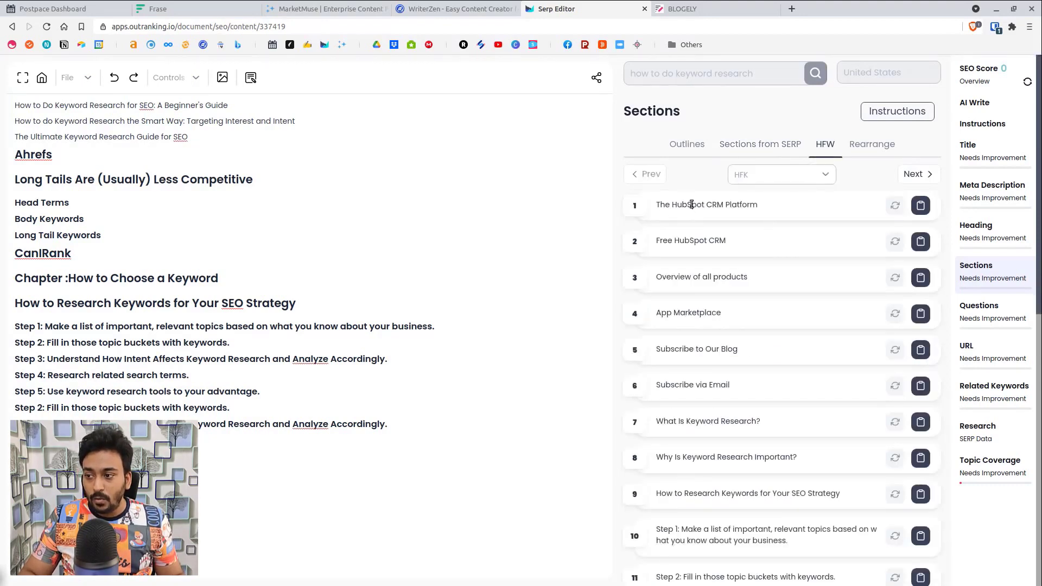
left_click(814, 175)
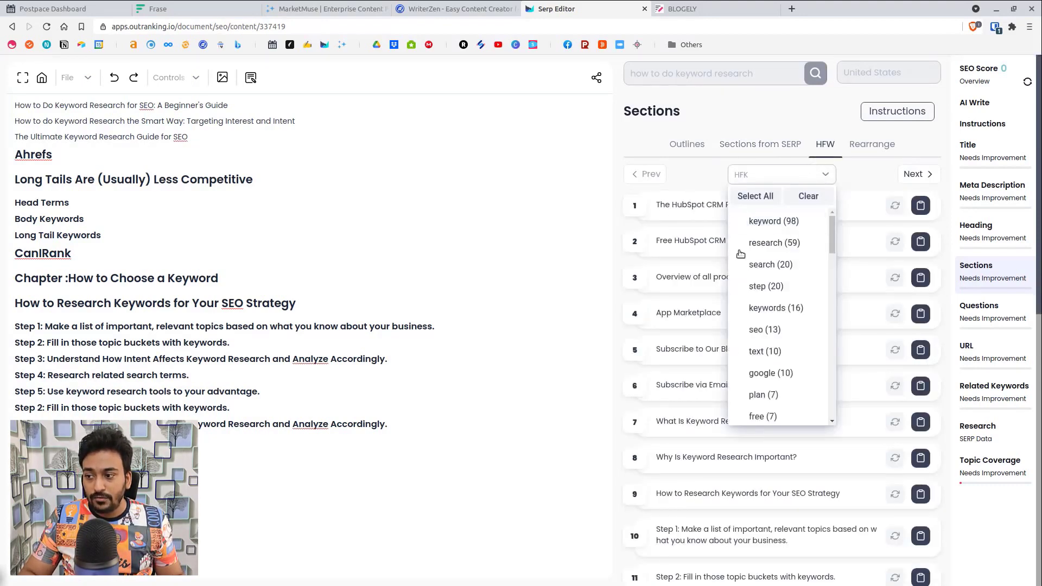
scroll(784, 337, "down", 1)
scroll(784, 282, "up", 1)
left_click(794, 244)
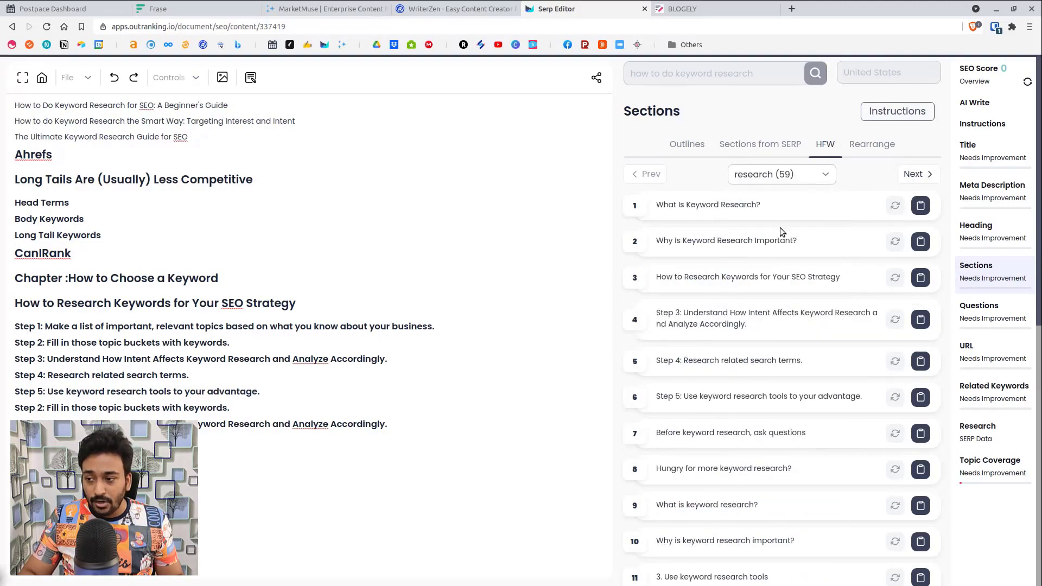
Step: In the Rearrange list, move "Long Tails Are (Usually) Less Competitive" to the end, after "How to Research Keywords for Your SEO Strategy"
left_click(884, 145)
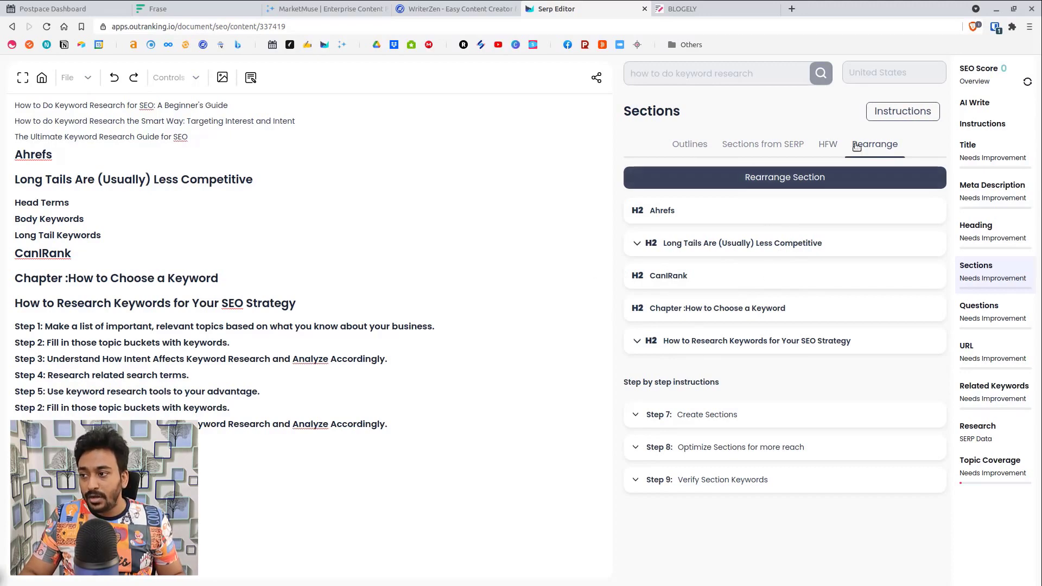
left_click_drag(703, 248, 700, 275)
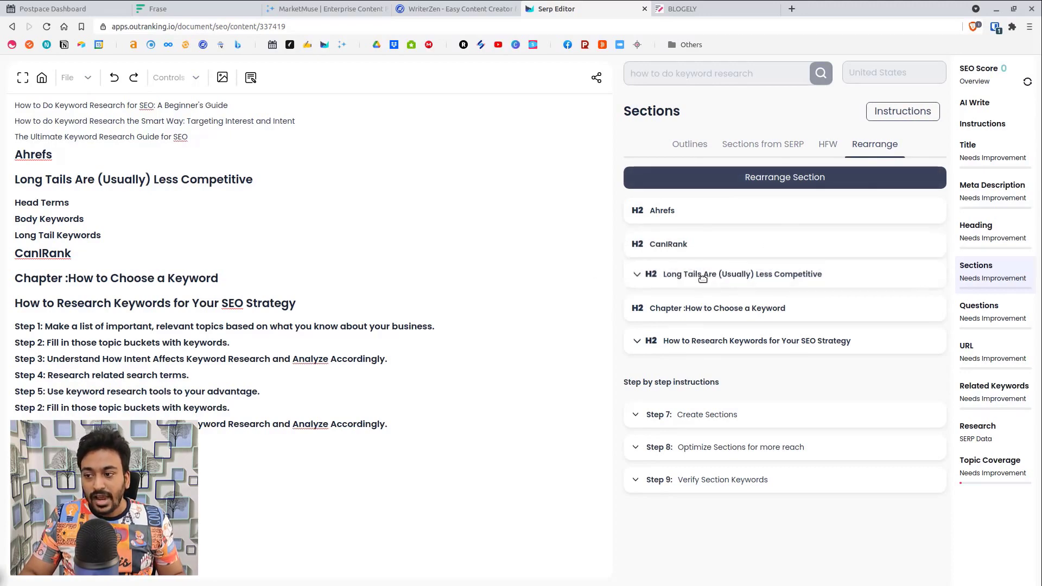
left_click_drag(706, 317, 698, 275)
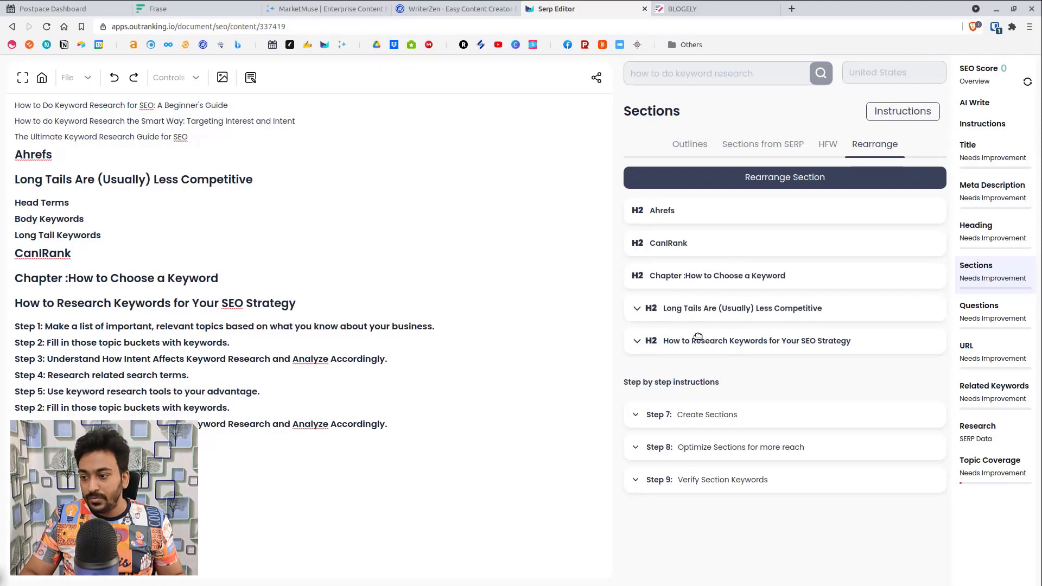
left_click_drag(699, 350, 689, 305)
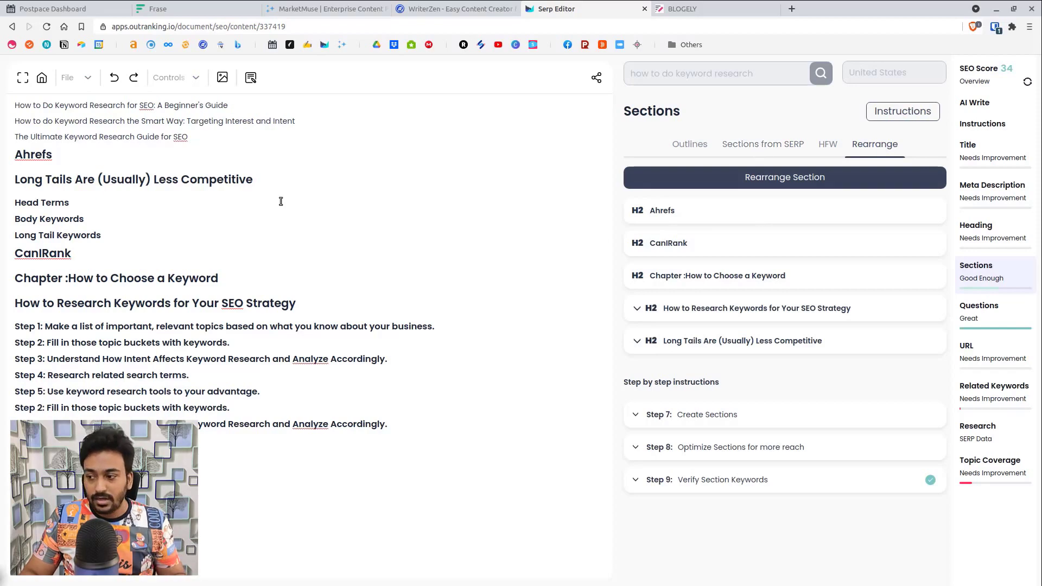
Step: Go to the Questions section and page through the questions from content up to question 121 onward
left_click(991, 316)
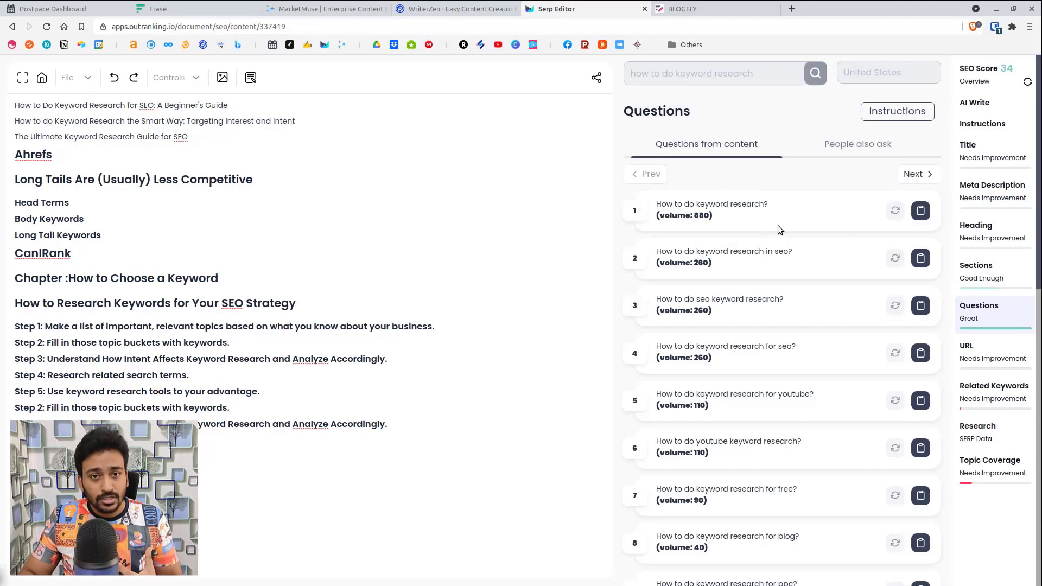
scroll(777, 225, "down", 12)
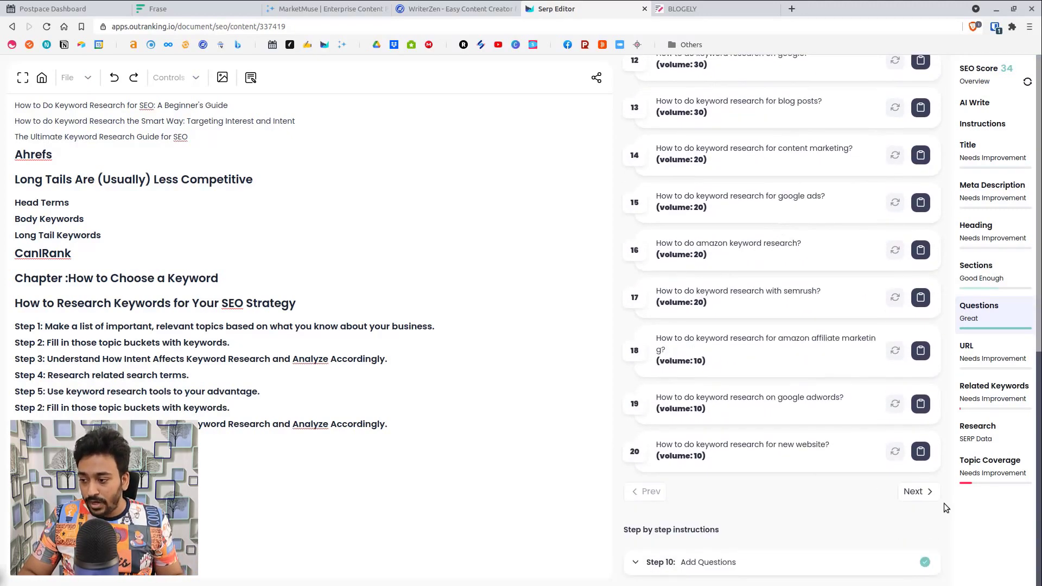
double_click(929, 497)
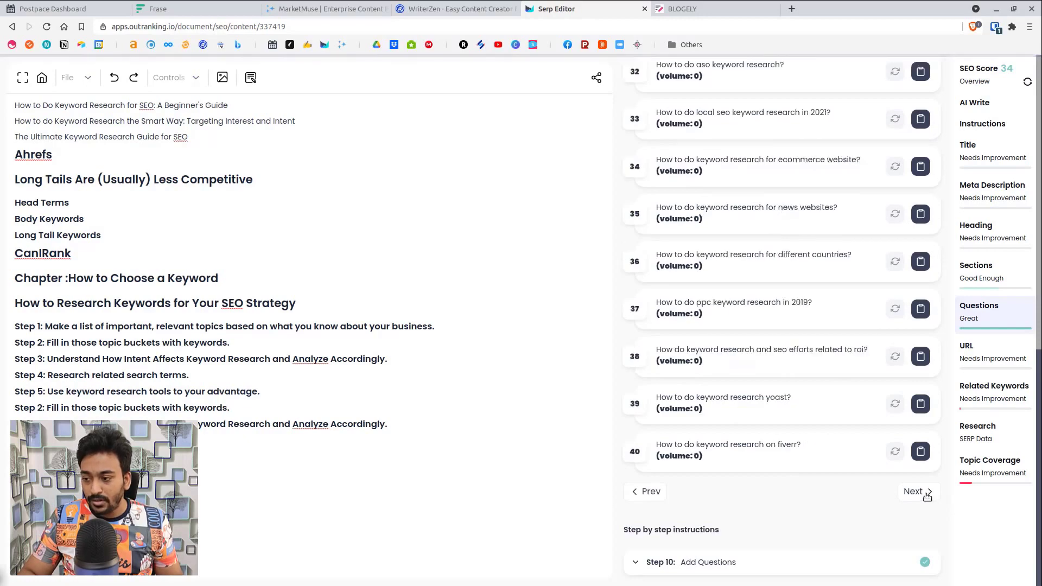
double_click(928, 497)
double_click(927, 496)
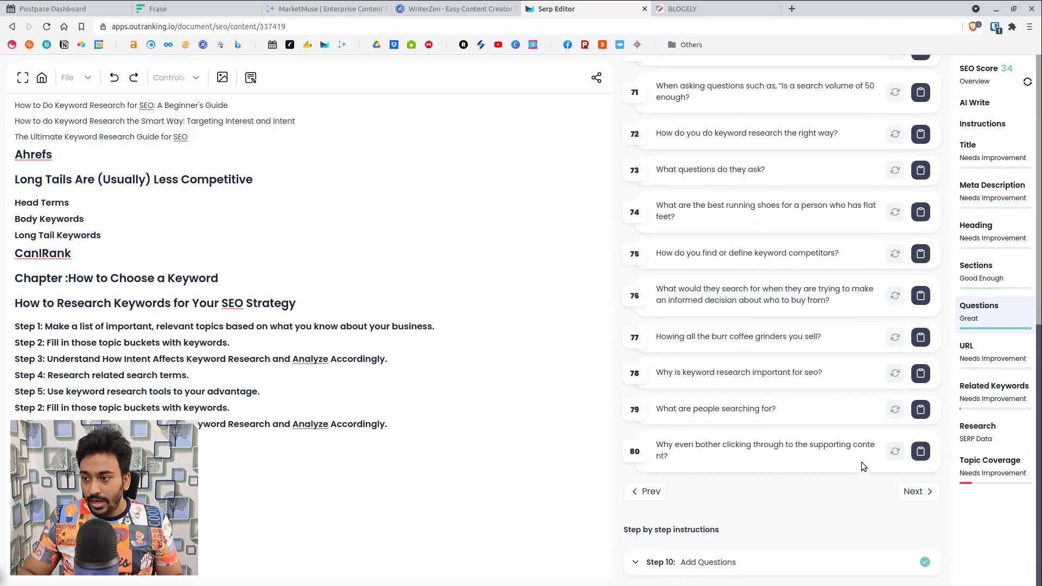
double_click(919, 497)
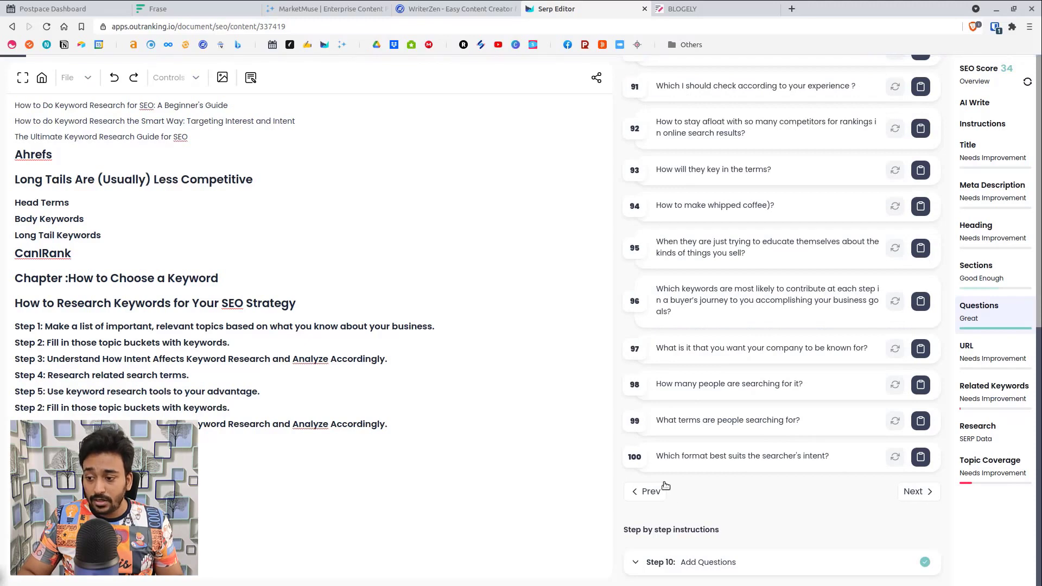
left_click(921, 497)
scroll(852, 495, "up", 5)
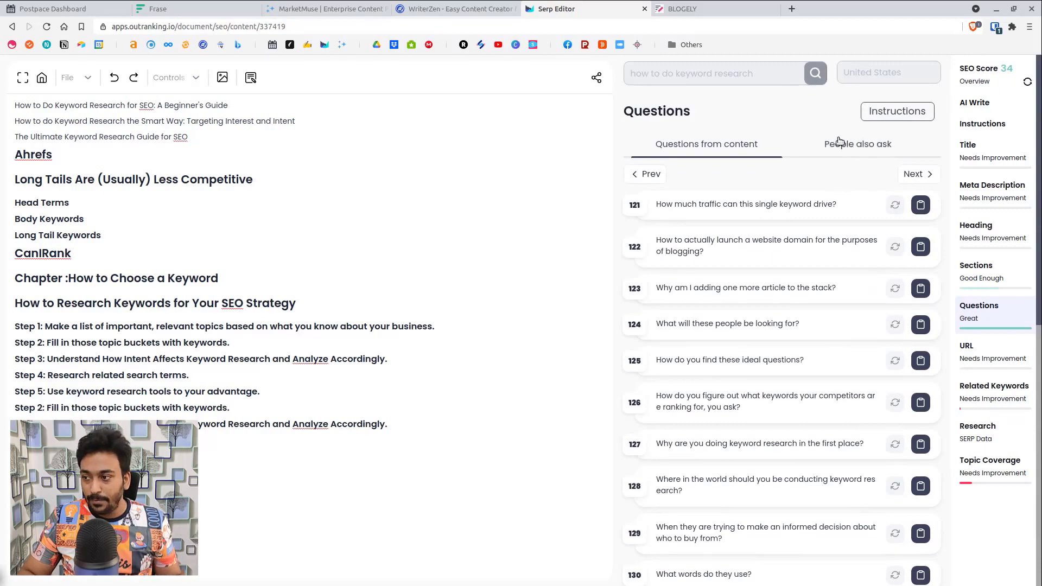
Step: Show the "People also ask" questions and browse them, including the following page
left_click(866, 152)
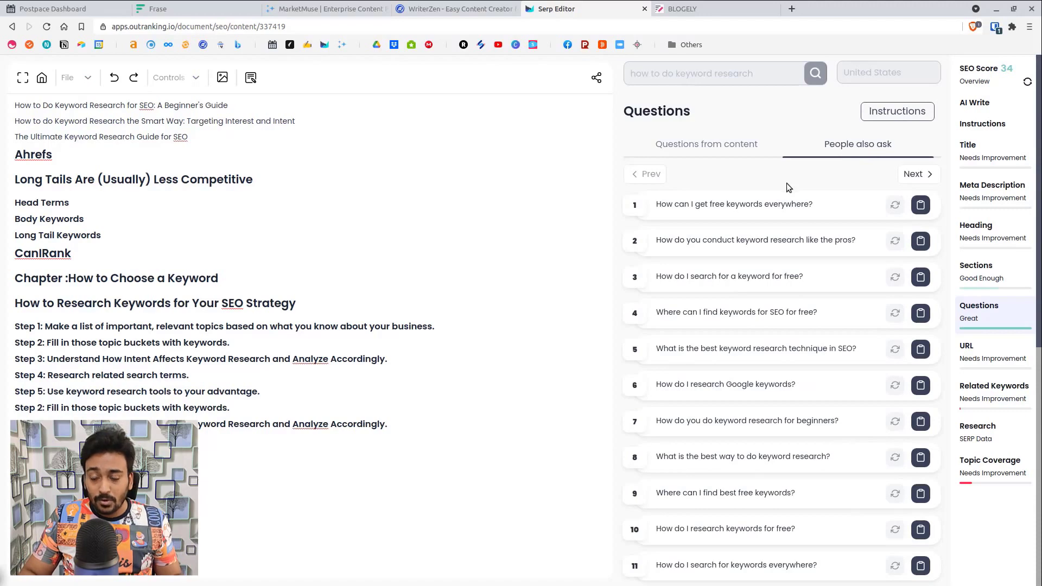
scroll(786, 184, "down", 1)
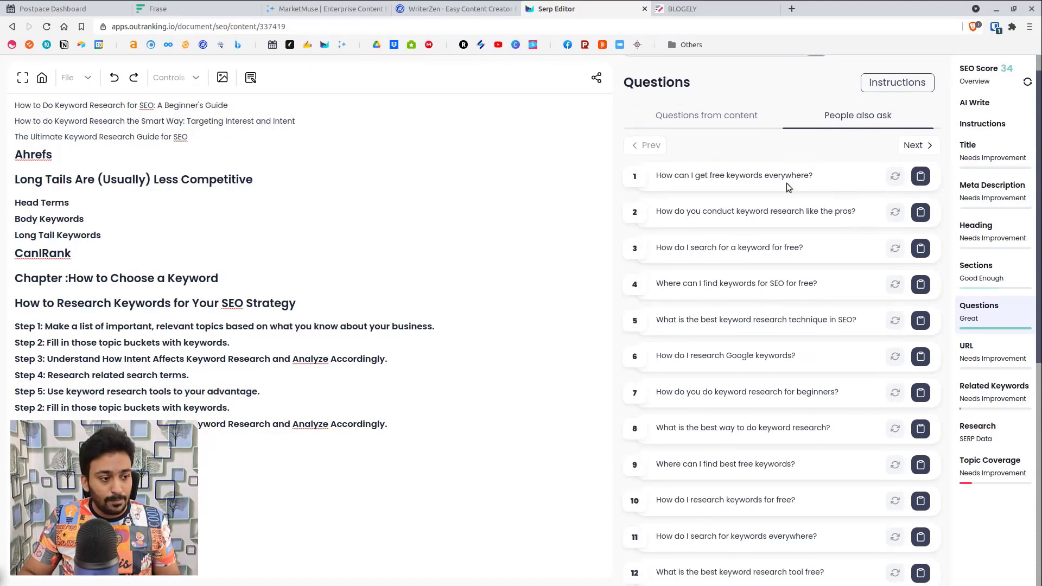
scroll(787, 184, "down", 8)
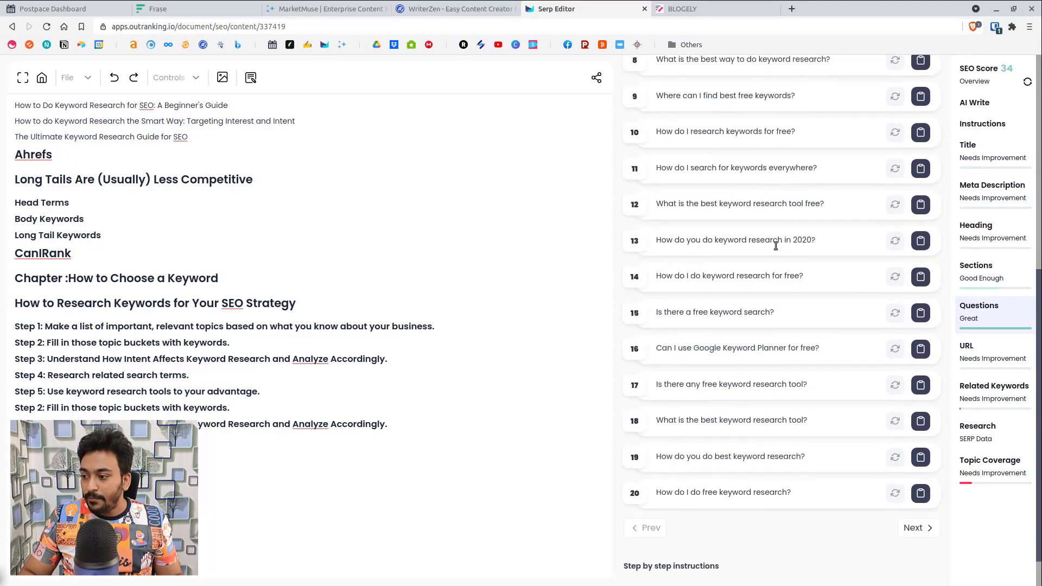
left_click(918, 492)
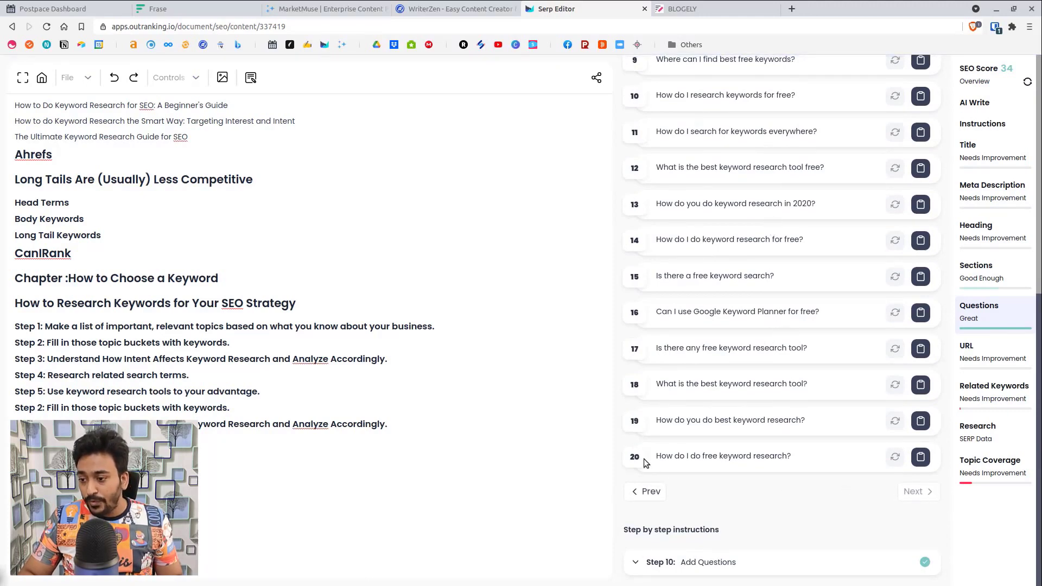
scroll(758, 488, "up", 10)
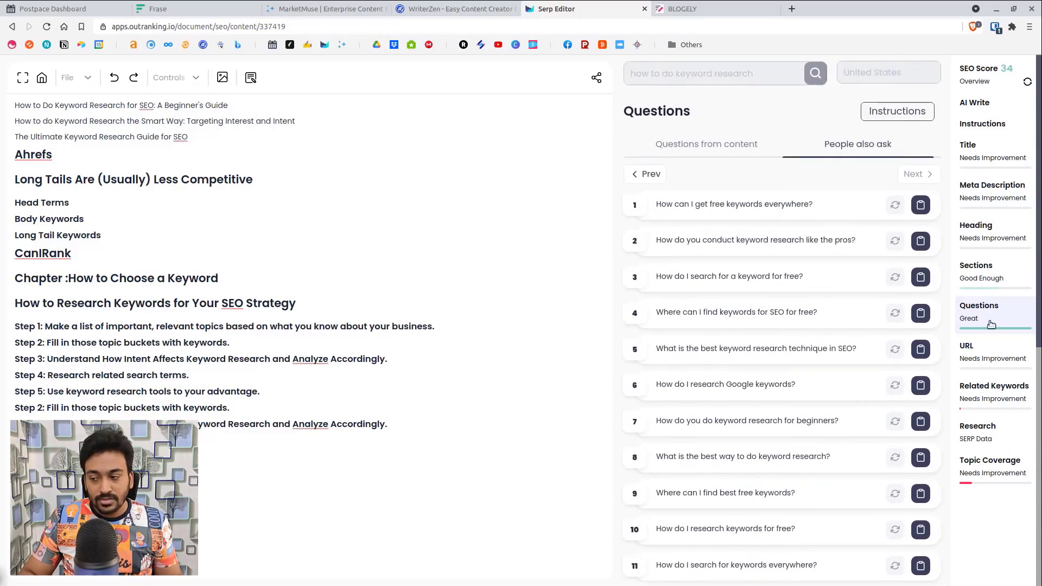
Step: Show the suggested URL keywords and expand the Step 11 "Create an URL" instructions
left_click(994, 360)
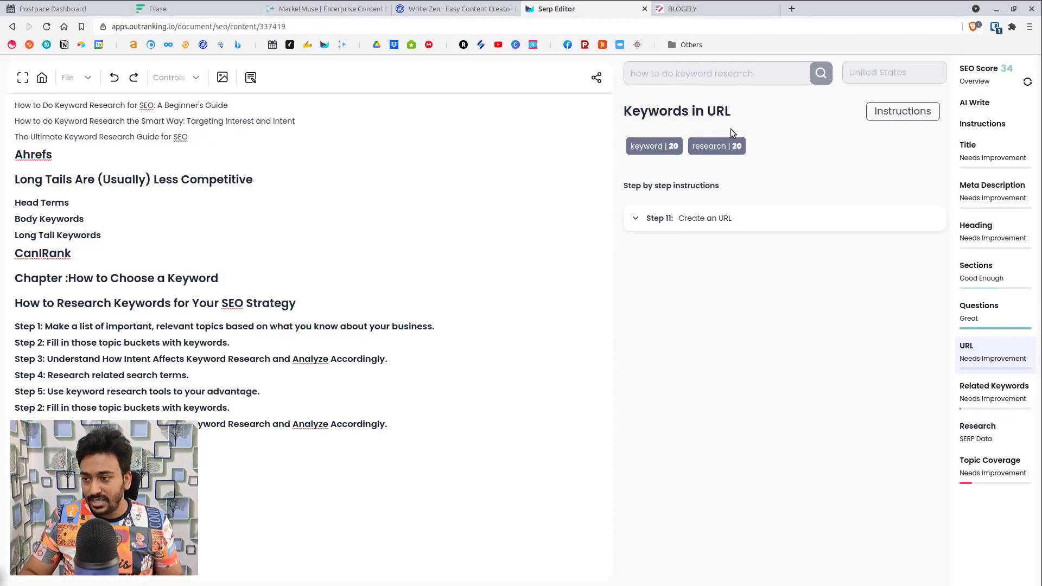
left_click(715, 218)
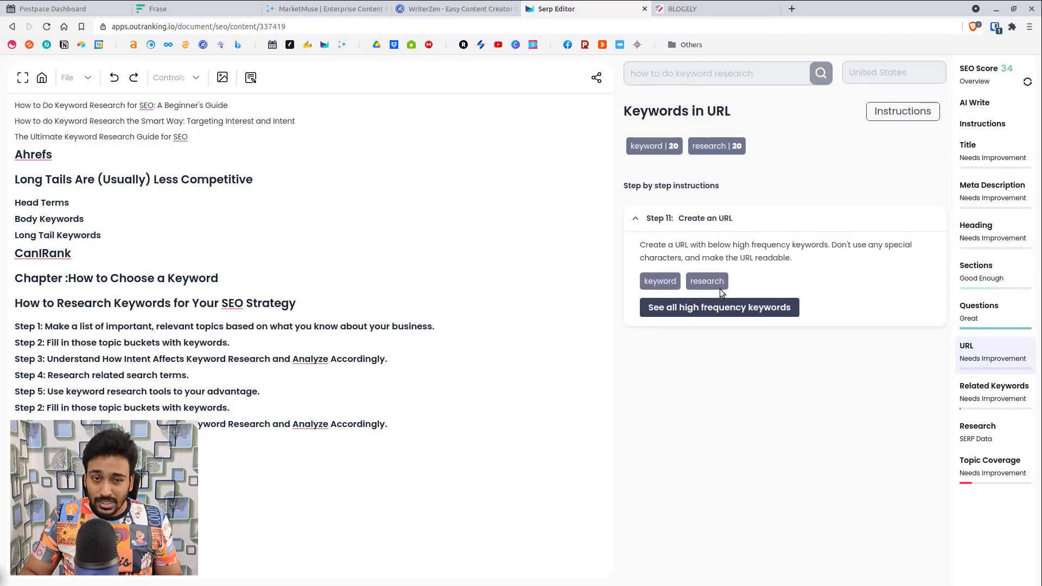
Step: Go to Related Keywords and page through the keyword list as far as the third page
left_click(975, 391)
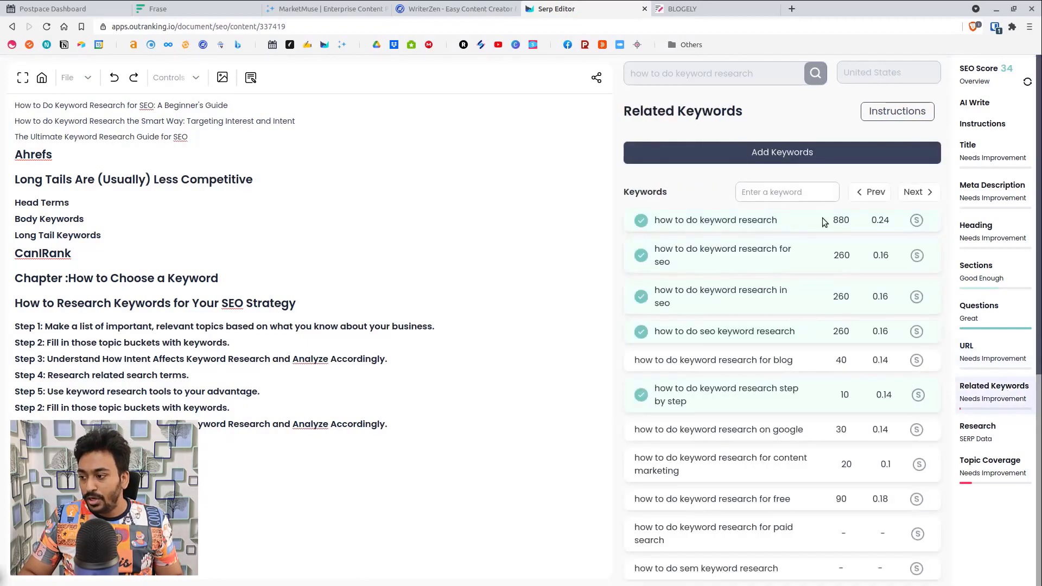
scroll(700, 224, "down", 6)
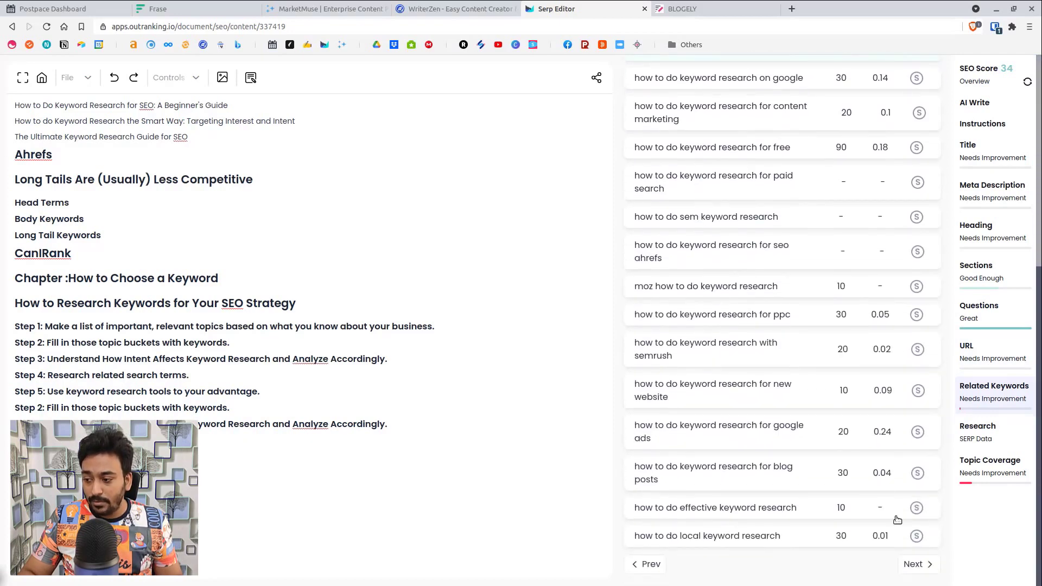
left_click(908, 567)
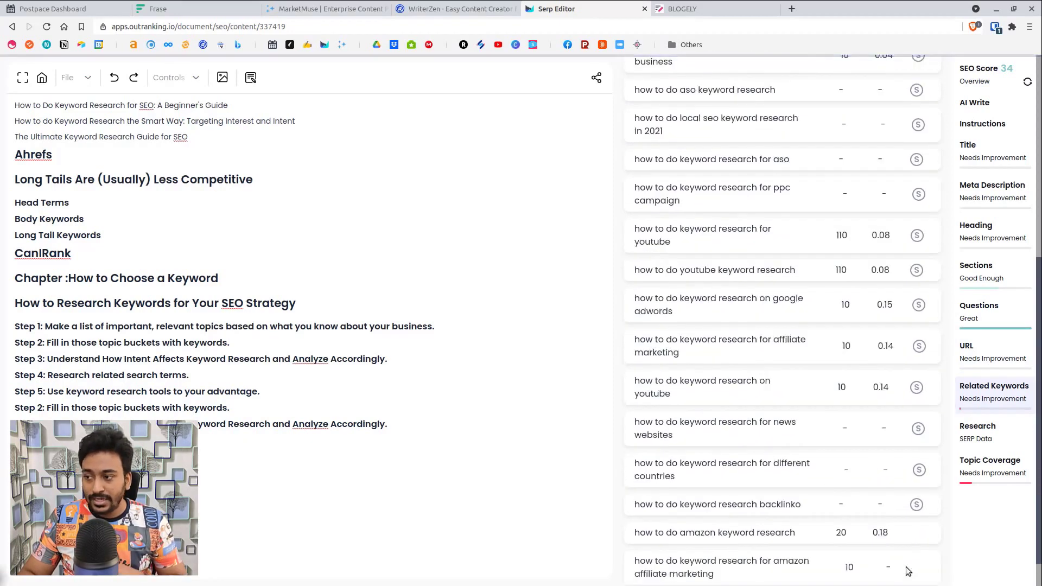
scroll(825, 433, "up", 6)
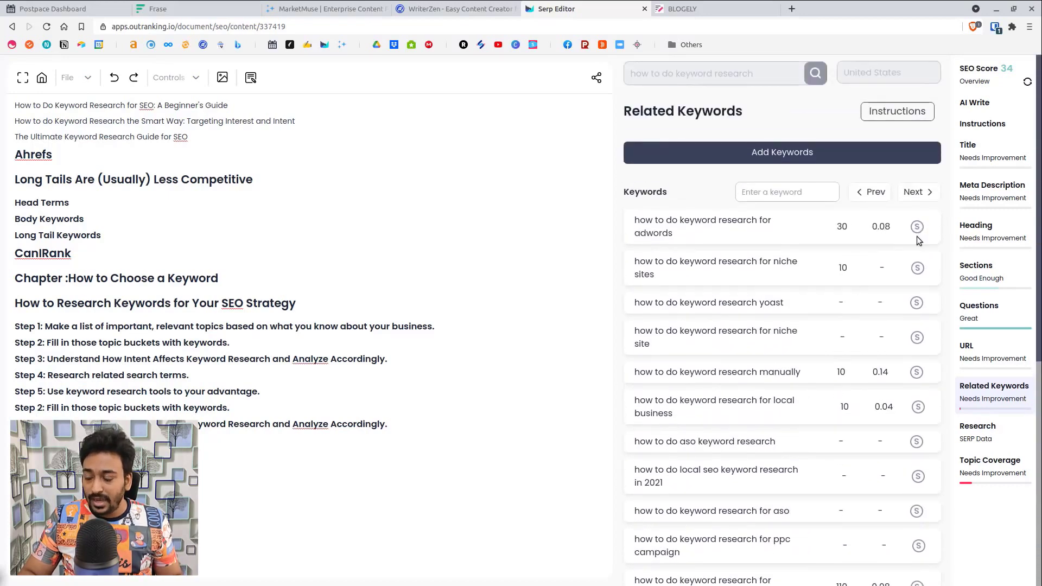
scroll(917, 369, "down", 4)
scroll(917, 370, "down", 5)
left_click(920, 561)
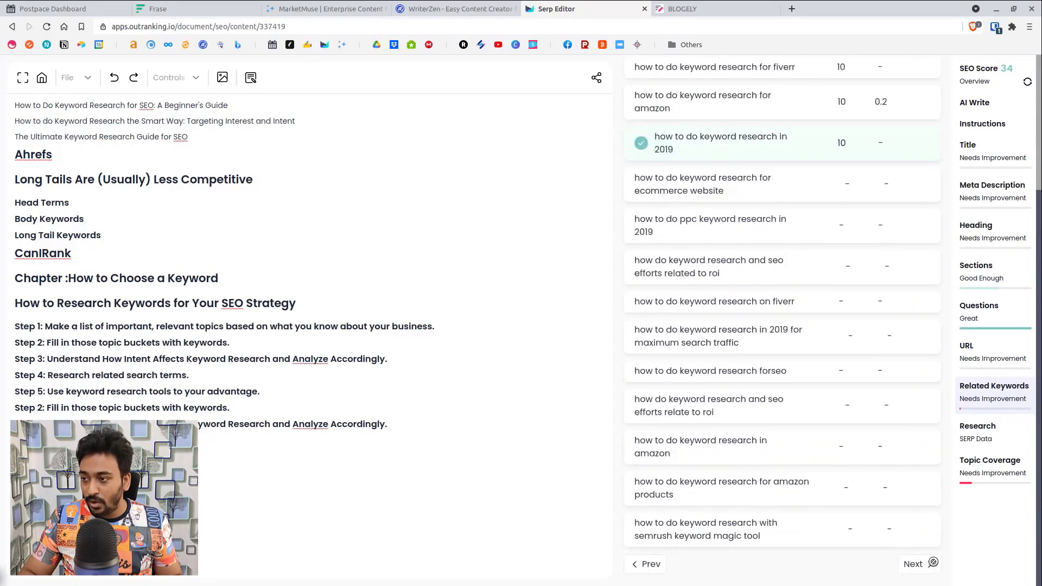
Step: View the Add Keywords dialog's options for finding related keywords and entering keywords manually, and close it without adding any
scroll(922, 548, "up", 3)
left_click(814, 157)
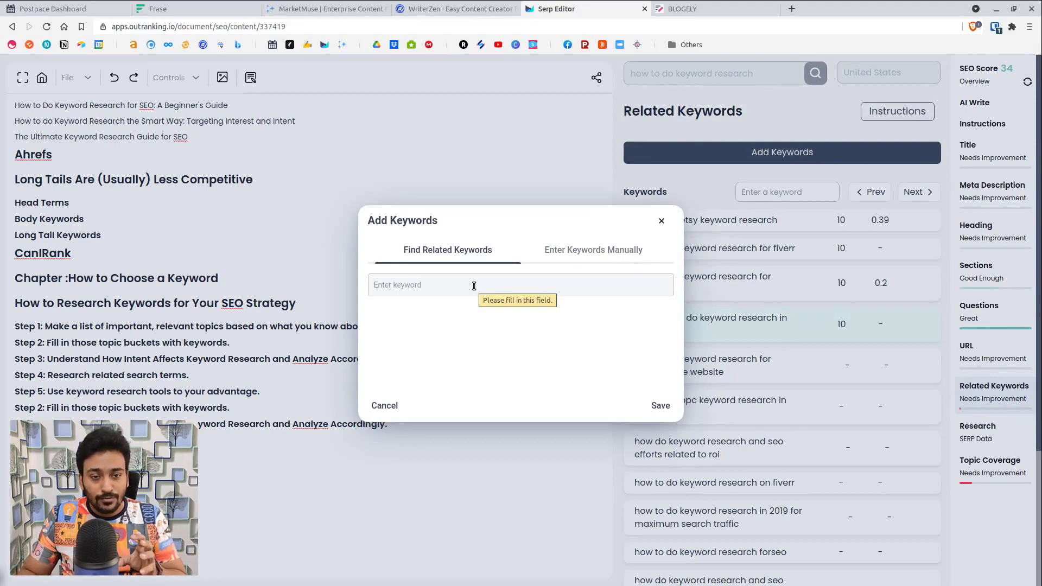
left_click(459, 286)
left_click(591, 262)
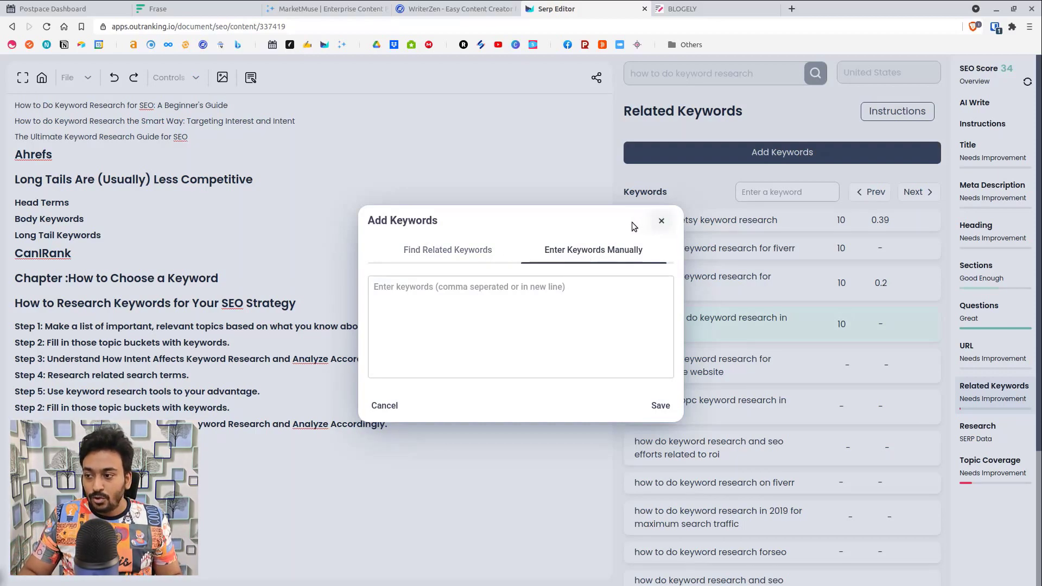
left_click(662, 220)
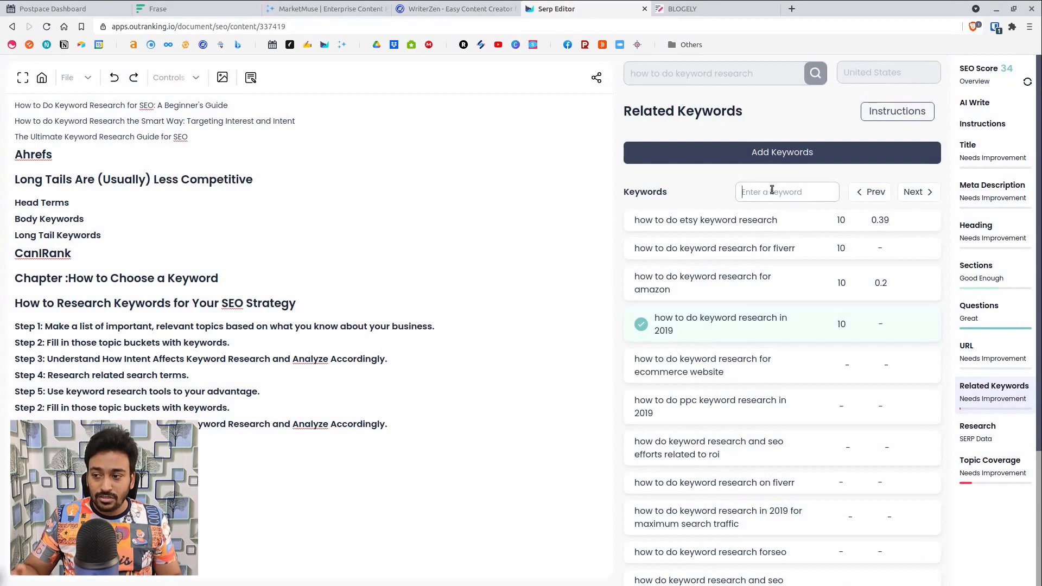
Step: Filter the related keywords by "2019" and clear the filter
type("2019")
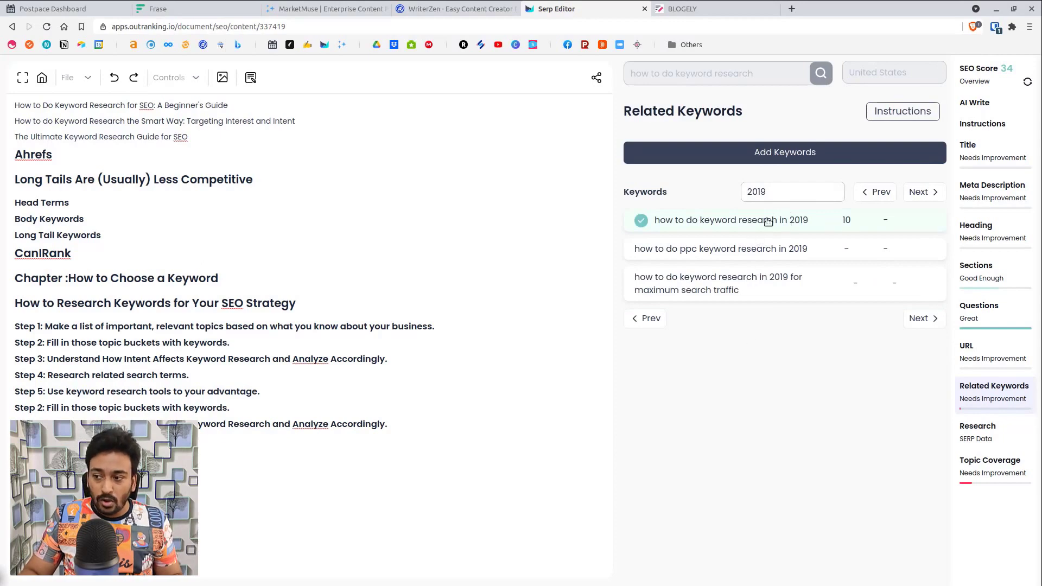
double_click(766, 193)
key("BackSpace")
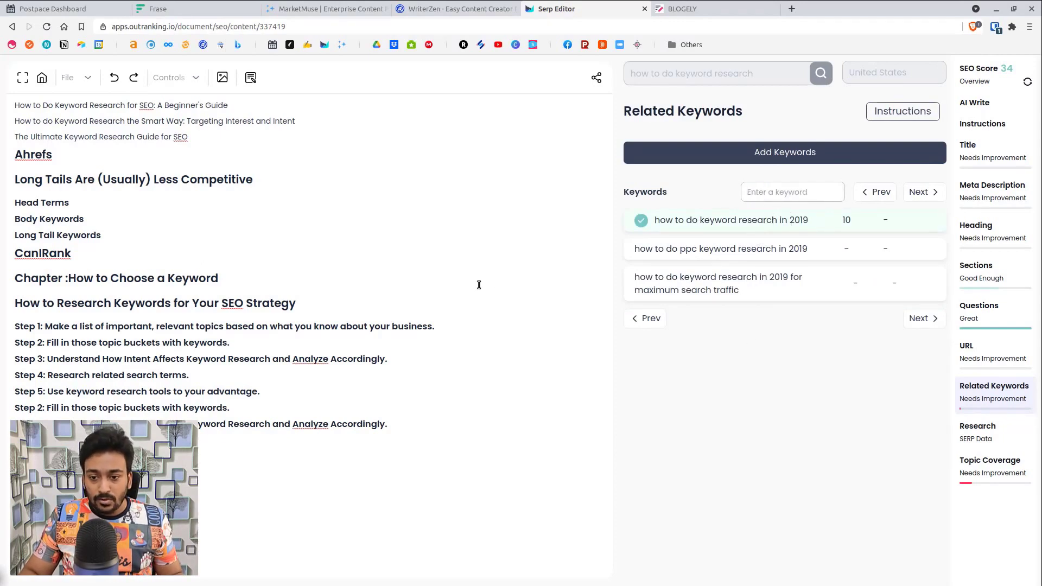
Step: Filter the related keywords by selecting "keywords", "Long Tail", "Competitive" and "search" in turn in the outline text
double_click(216, 340)
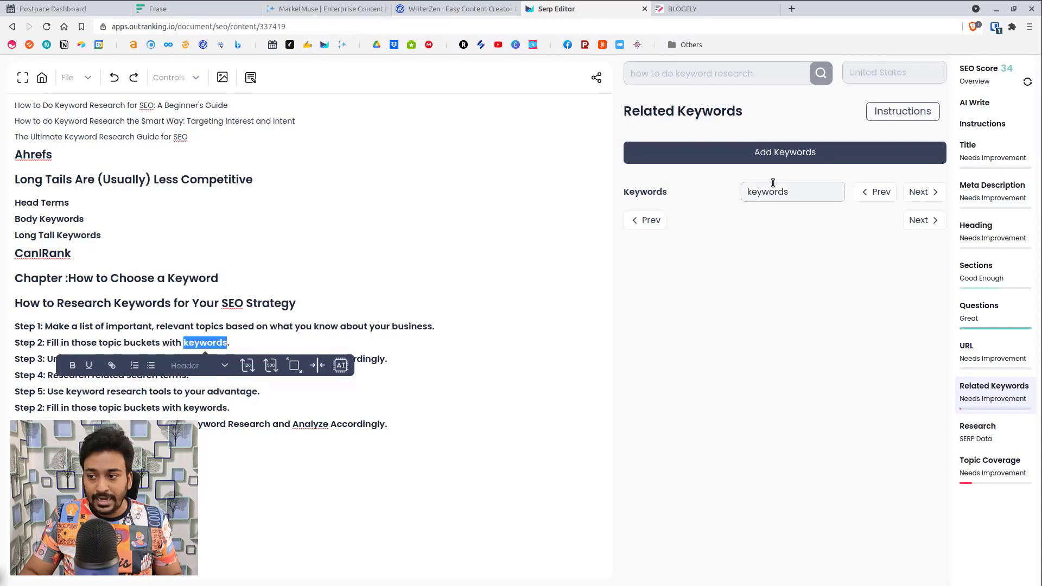
left_click_drag(15, 235, 55, 234)
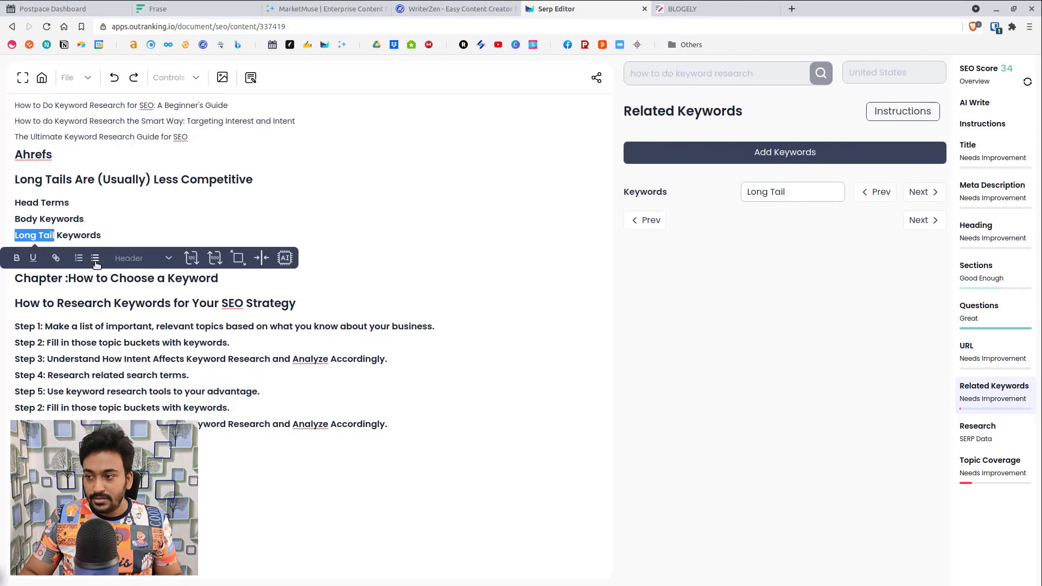
double_click(200, 180)
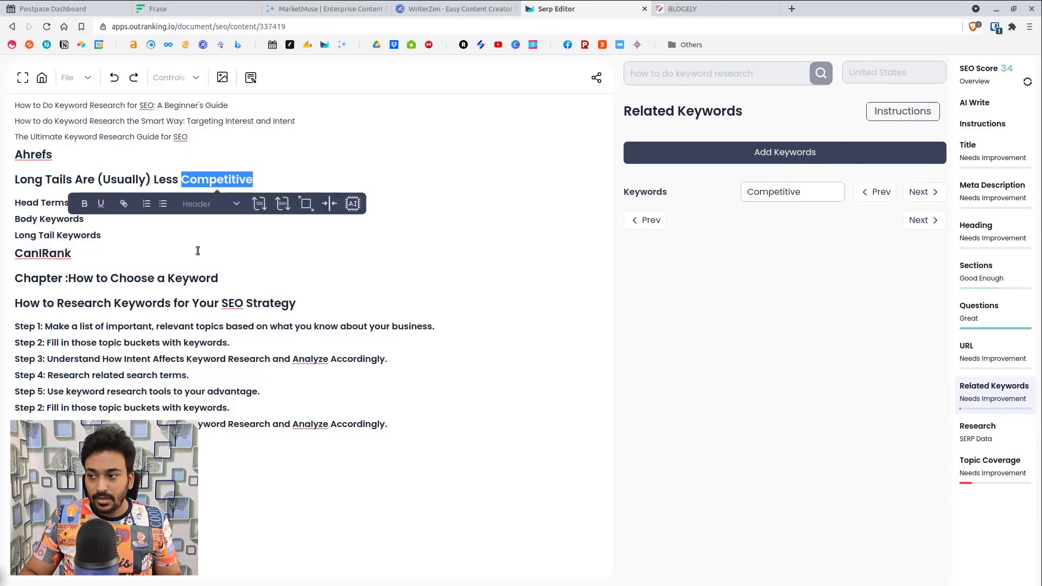
double_click(141, 375)
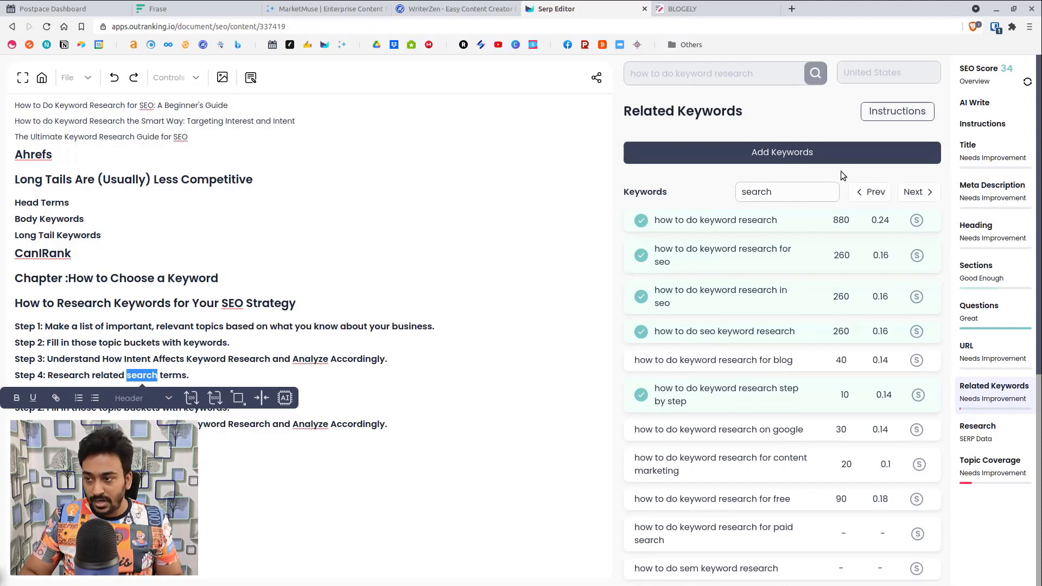
Step: Go to the Research domain list, expand the blog.hubspot.com entry, skim its article content, and collapse it
left_click(999, 427)
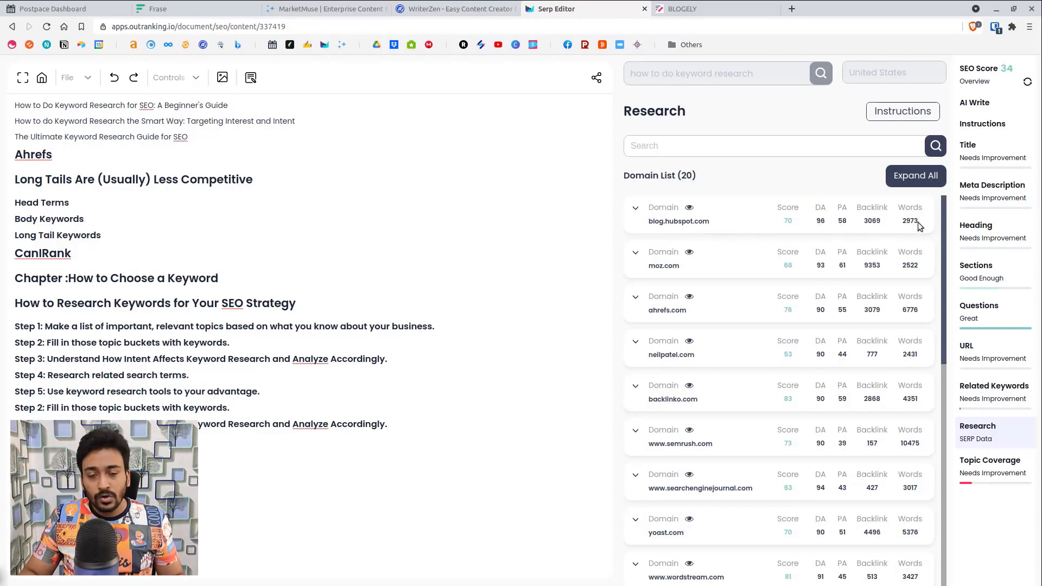
left_click(637, 211)
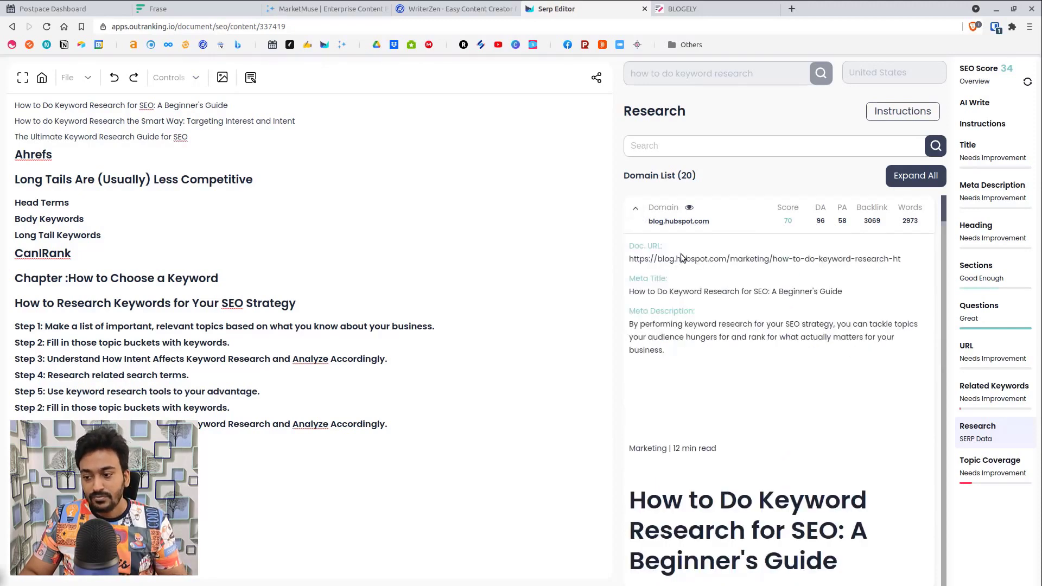
scroll(752, 328, "down", 2)
scroll(752, 328, "down", 6)
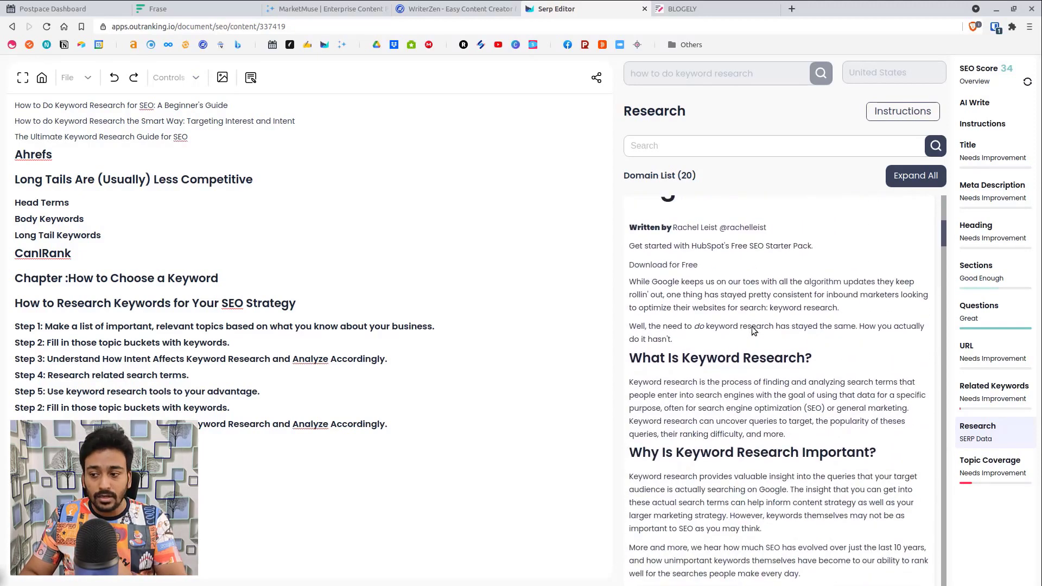
scroll(752, 328, "down", 2)
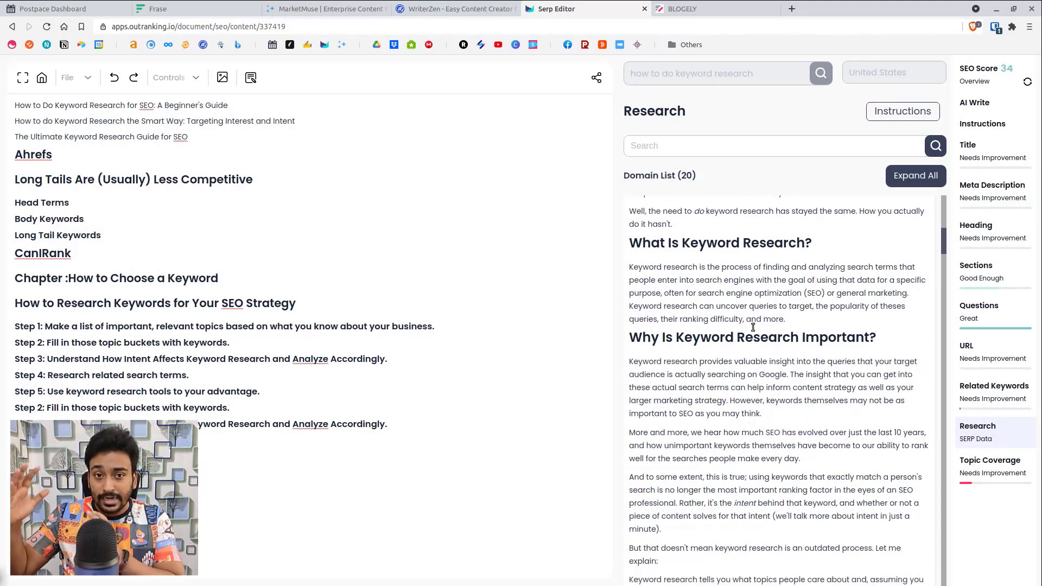
scroll(753, 327, "down", 15)
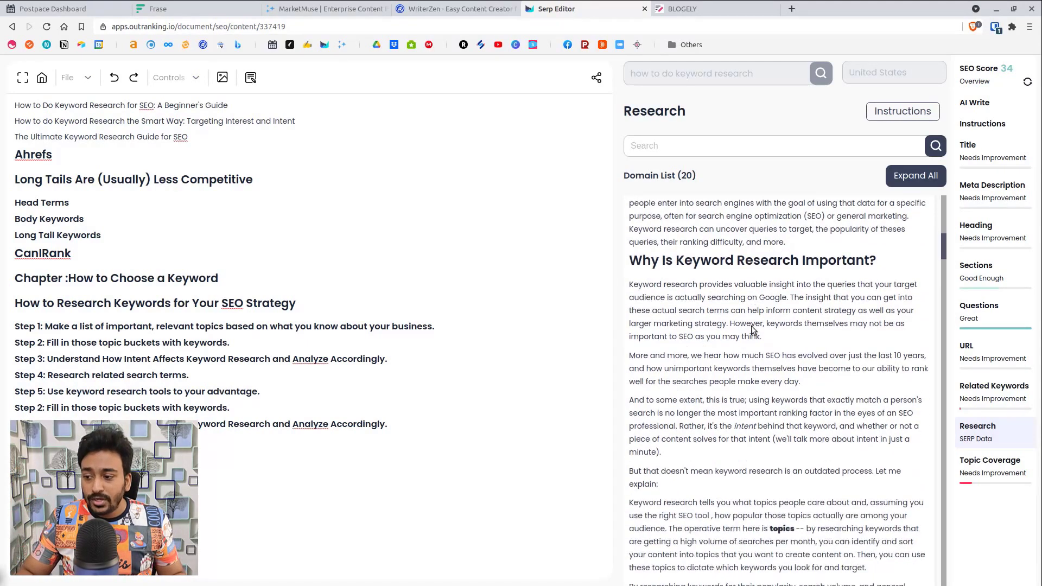
scroll(752, 328, "down", 20)
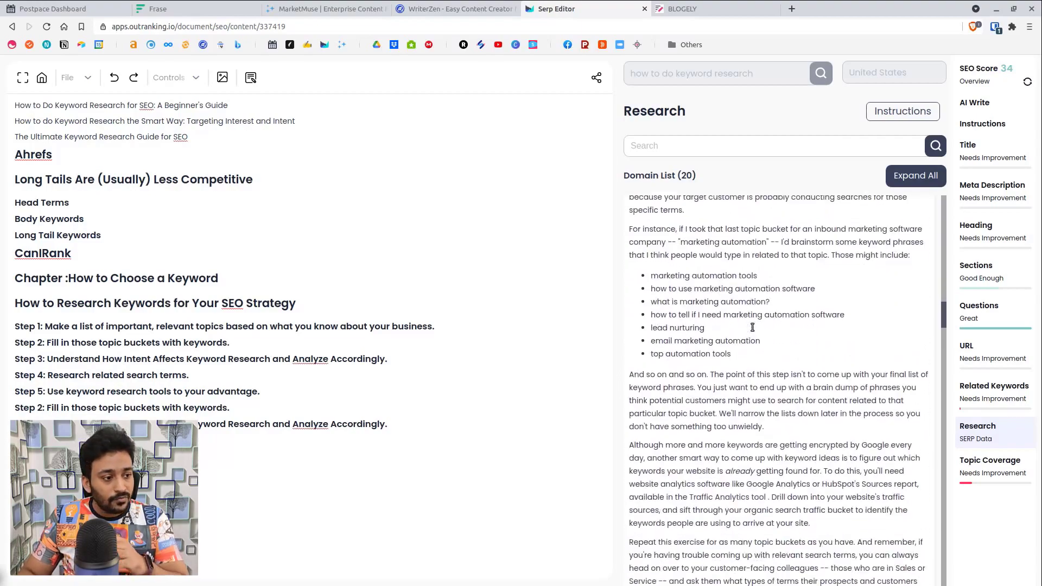
left_click_drag(943, 370, 926, 207)
scroll(799, 291, "up", 1)
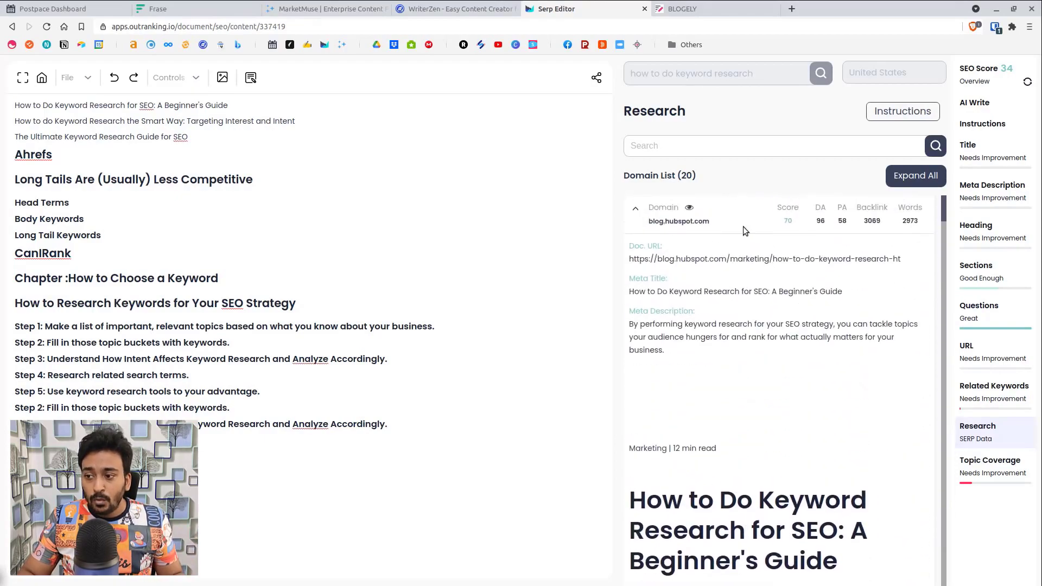
left_click(637, 212)
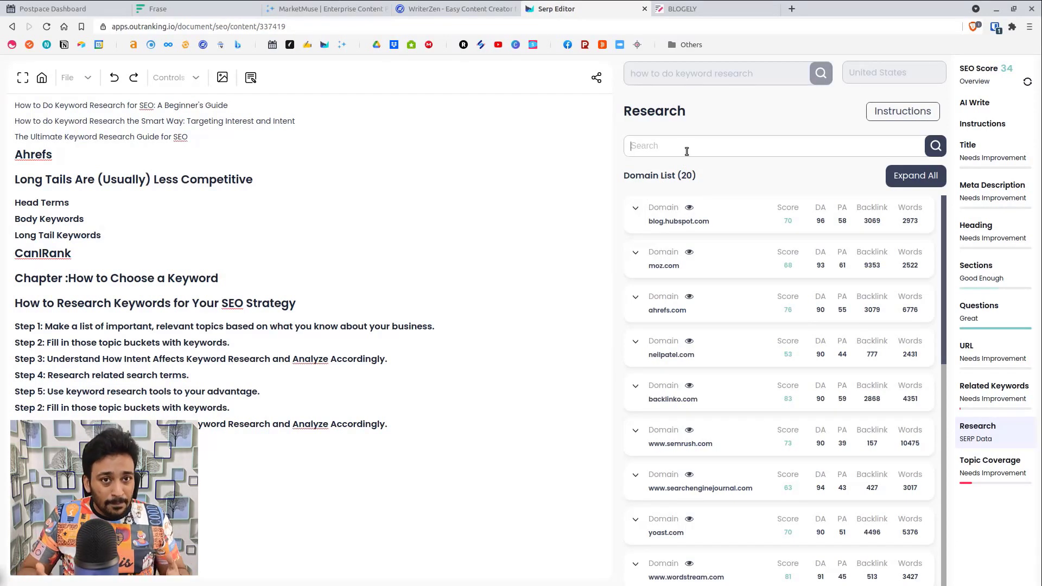
Step: Search the competitor articles for "long tail" and skim the expanded blog.hubspot.com article for matches
type("long tail")
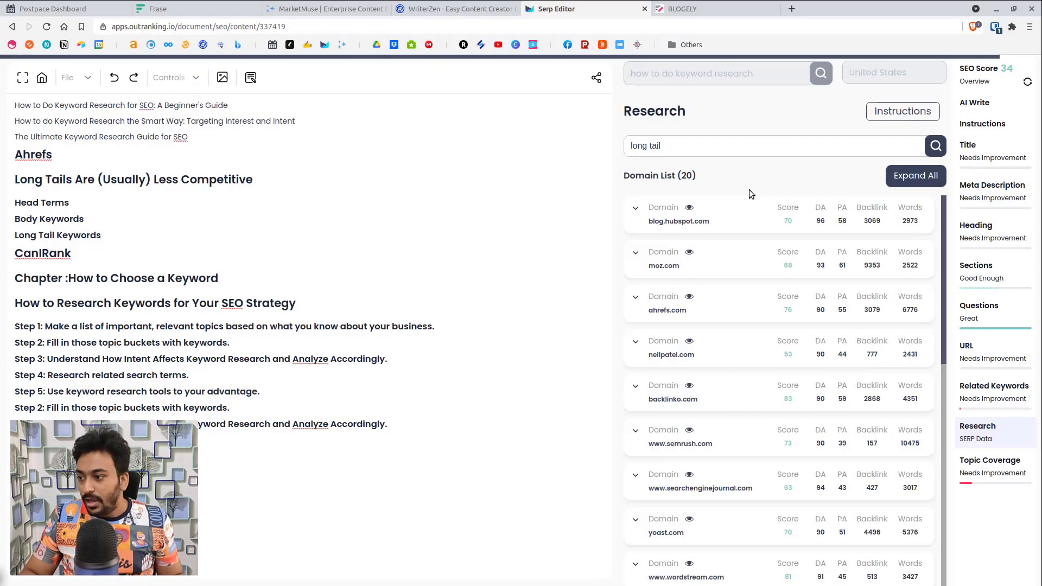
left_click(749, 221)
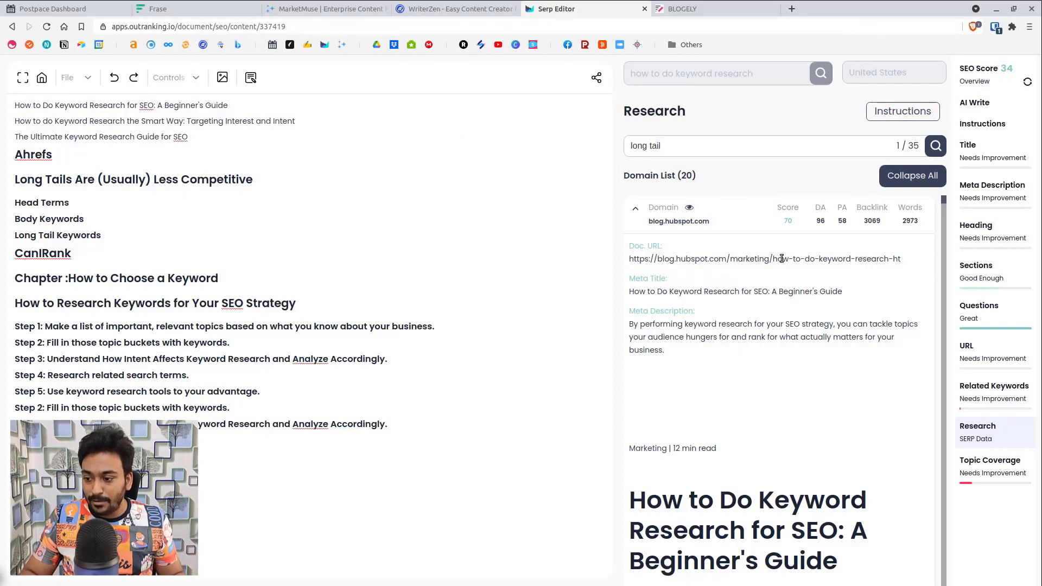
scroll(701, 326, "down", 1)
scroll(702, 324, "down", 15)
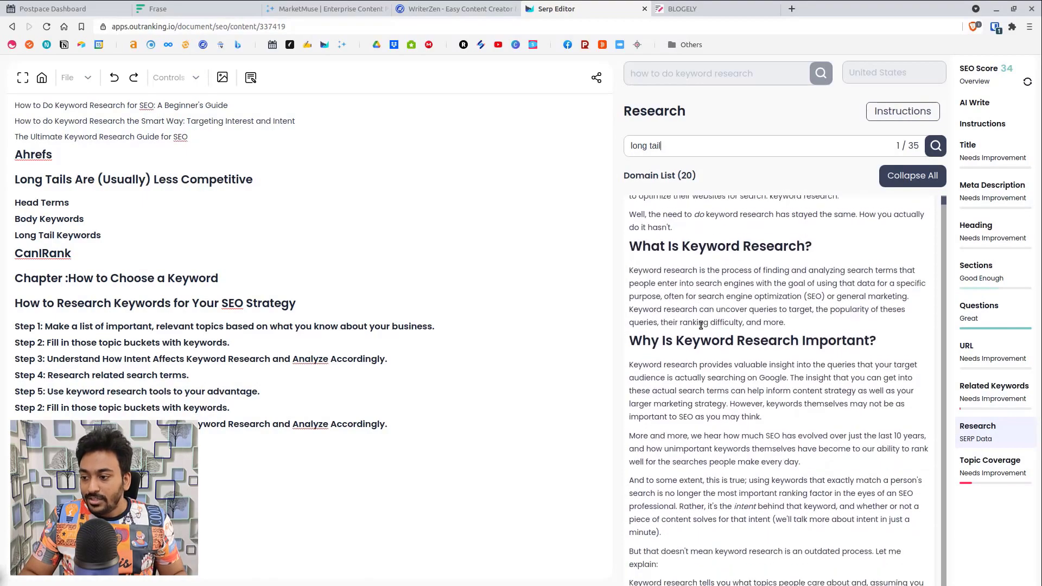
scroll(701, 325, "down", 15)
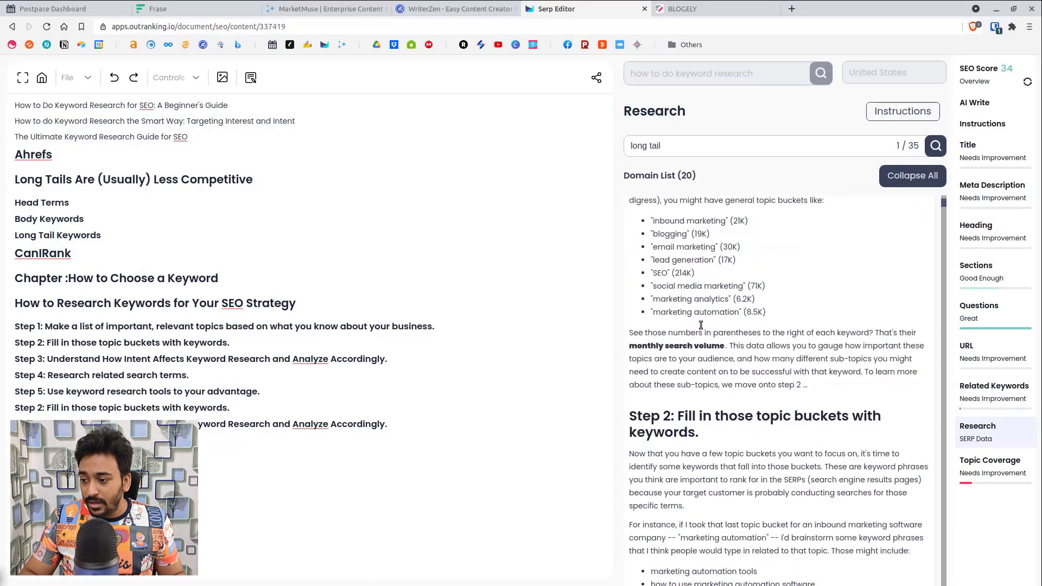
scroll(702, 324, "down", 15)
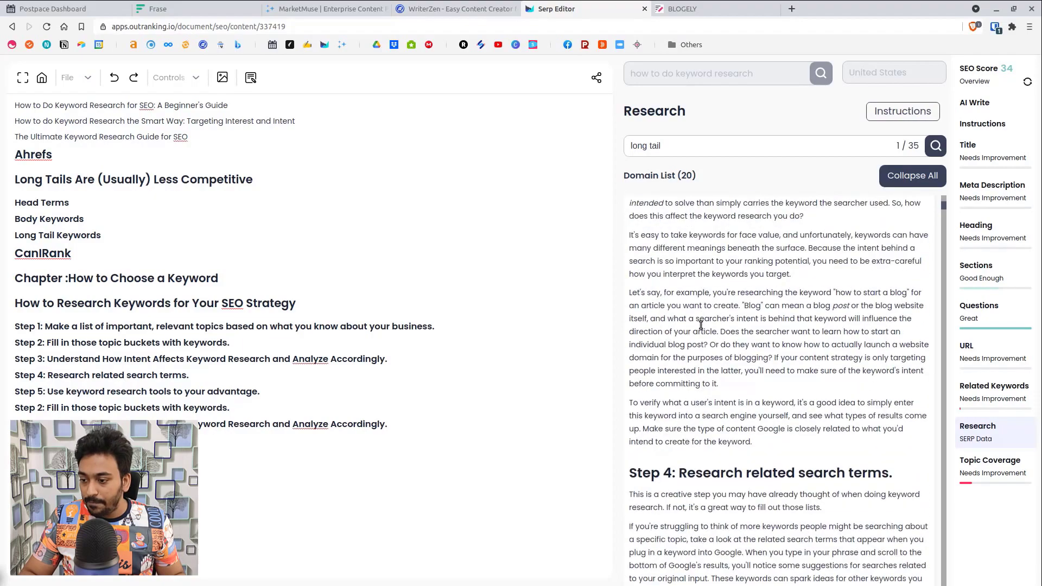
scroll(701, 325, "down", 15)
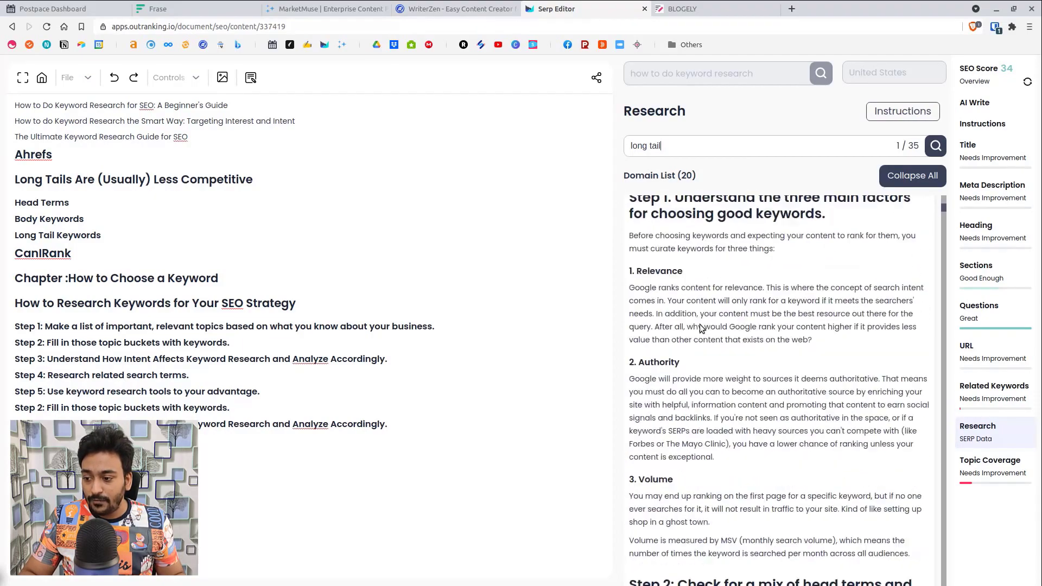
scroll(701, 328, "down", 8)
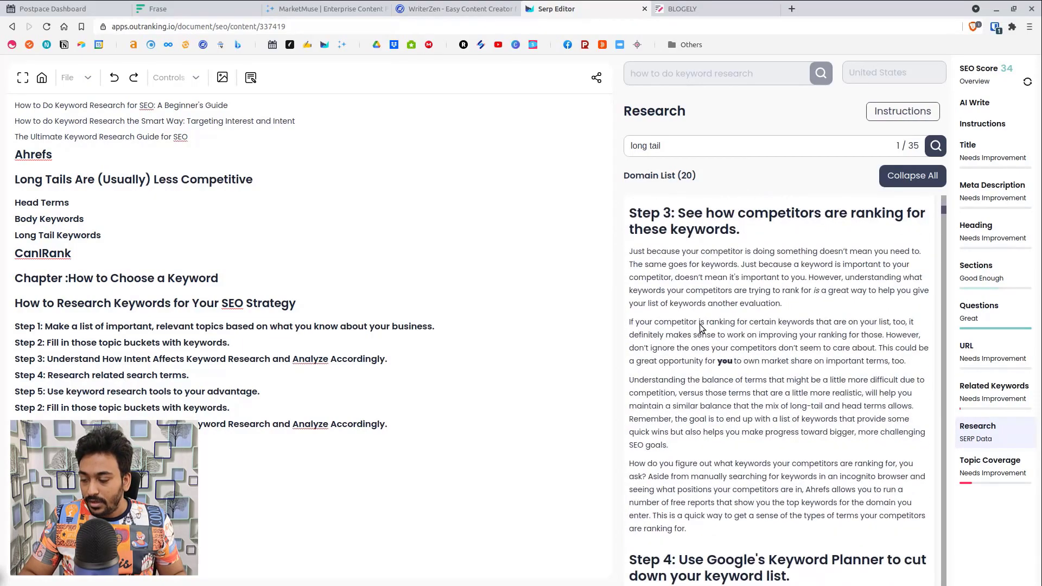
scroll(700, 327, "down", 15)
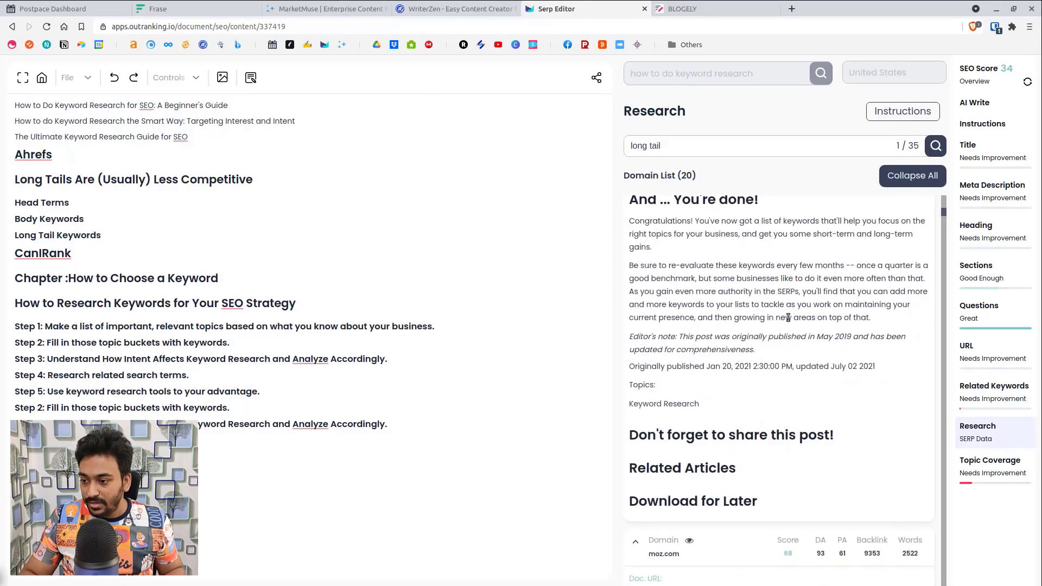
scroll(788, 317, "down", 4)
scroll(788, 317, "up", 6)
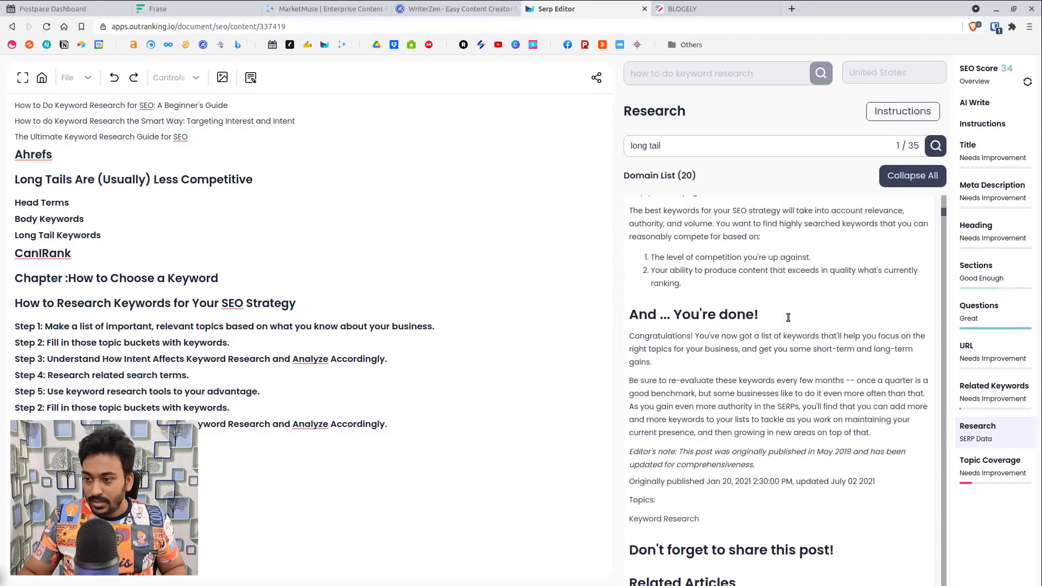
Step: Try a find-in-page for "long tail", close it, and examine the highlighted matches in the moz.com article
type("long tail")
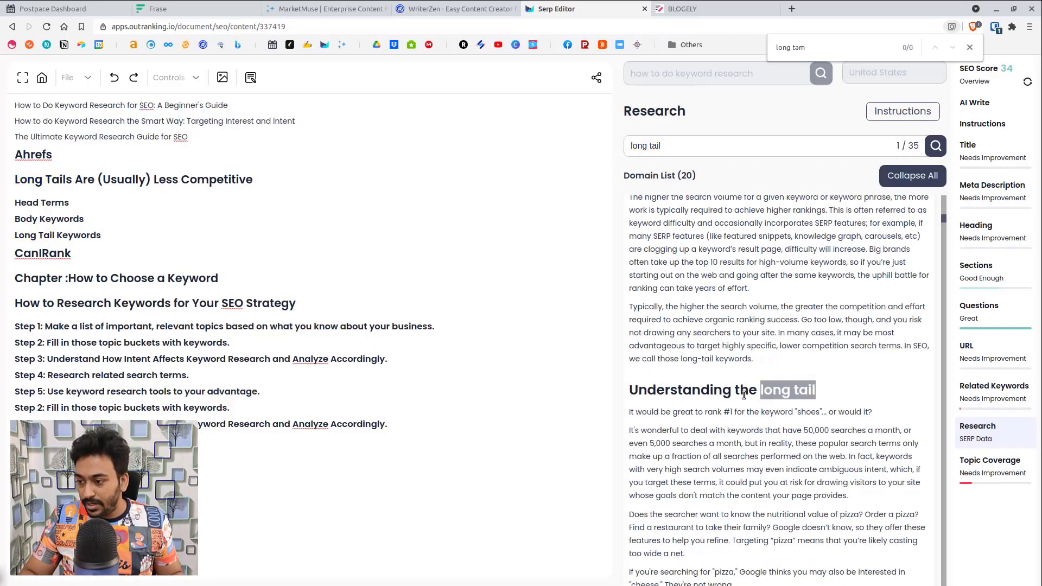
left_click(970, 47)
scroll(764, 391, "down", 10)
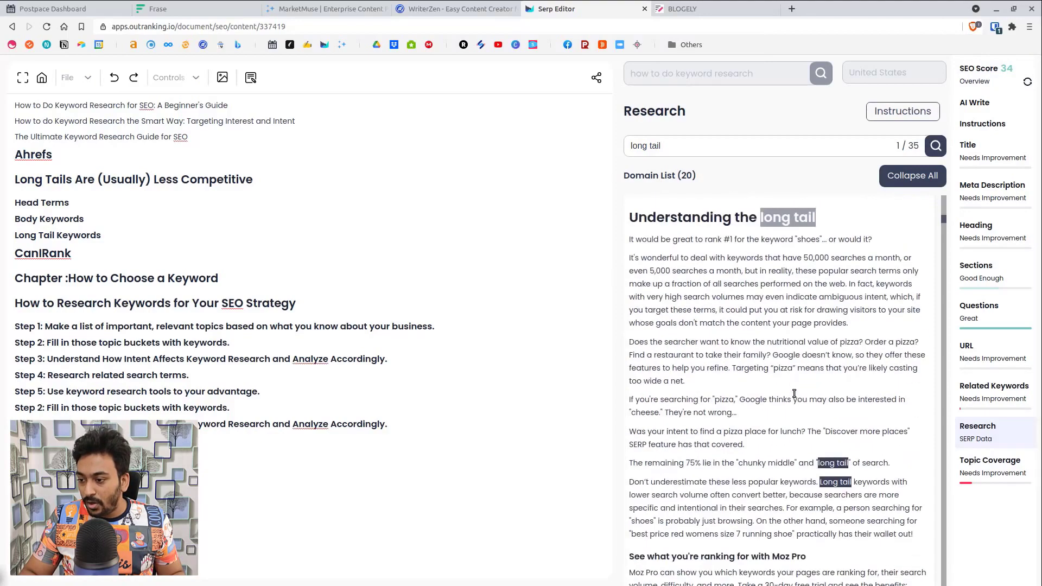
scroll(798, 418, "up", 2)
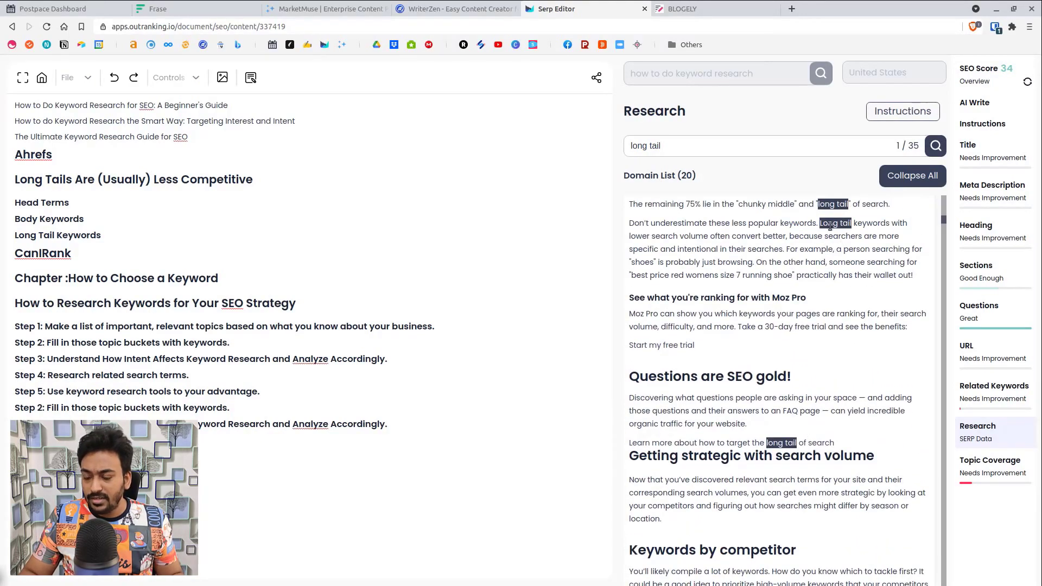
scroll(780, 208, "up", 10)
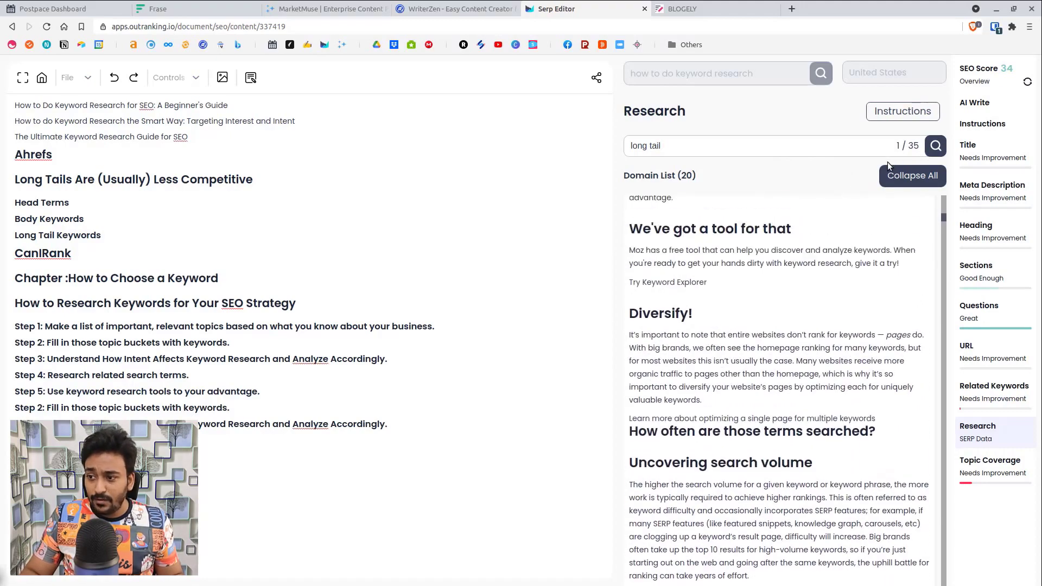
scroll(859, 253, "up", 10)
scroll(857, 256, "up", 4)
Step: Skim the expanded ahrefs.com article for mentions of long-tail keywords
scroll(870, 276, "down", 15)
scroll(870, 276, "down", 10)
scroll(822, 424, "down", 12)
scroll(780, 387, "down", 15)
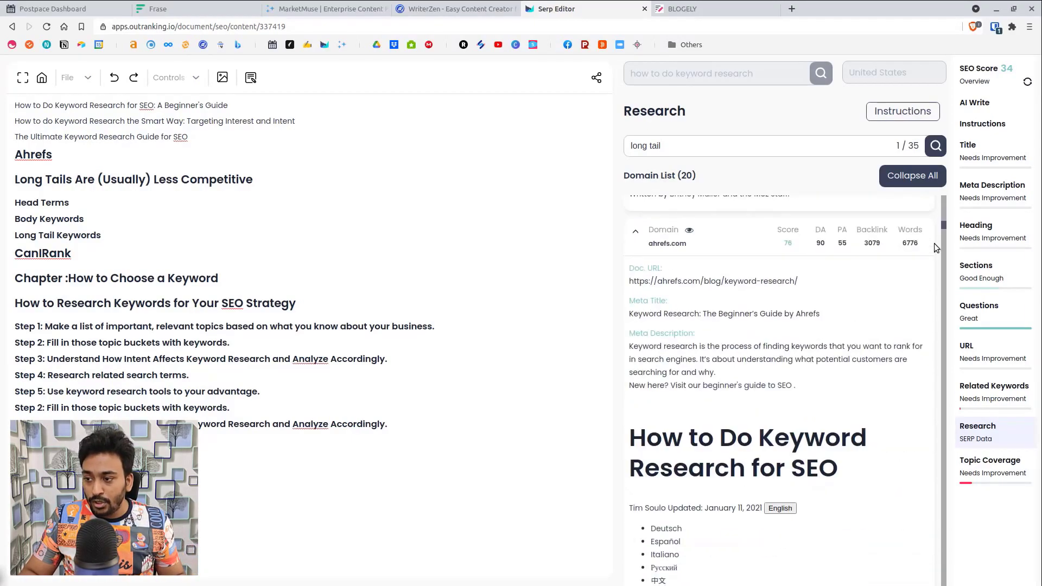
scroll(717, 396, "down", 15)
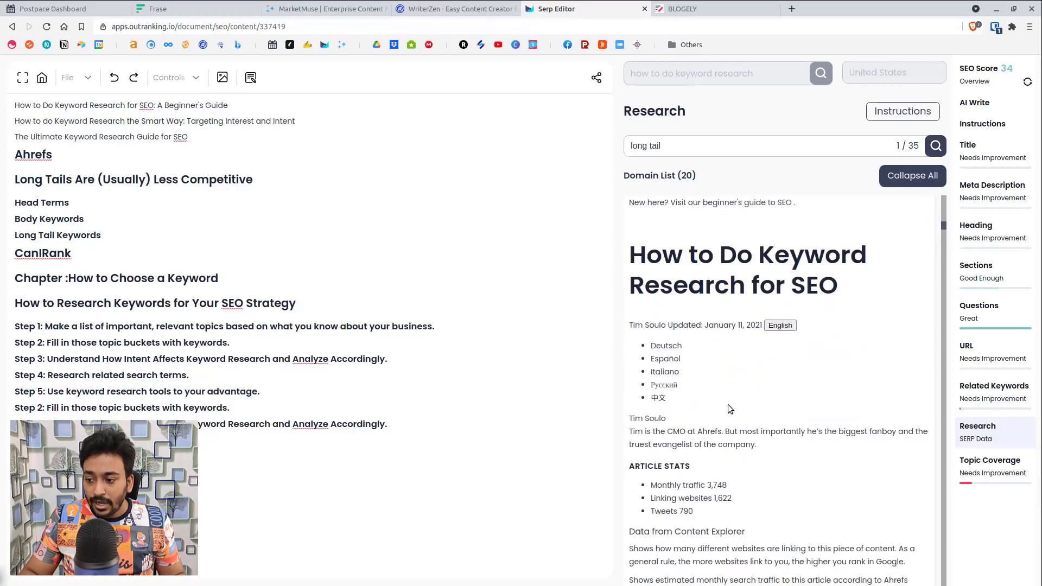
scroll(728, 408, "down", 10)
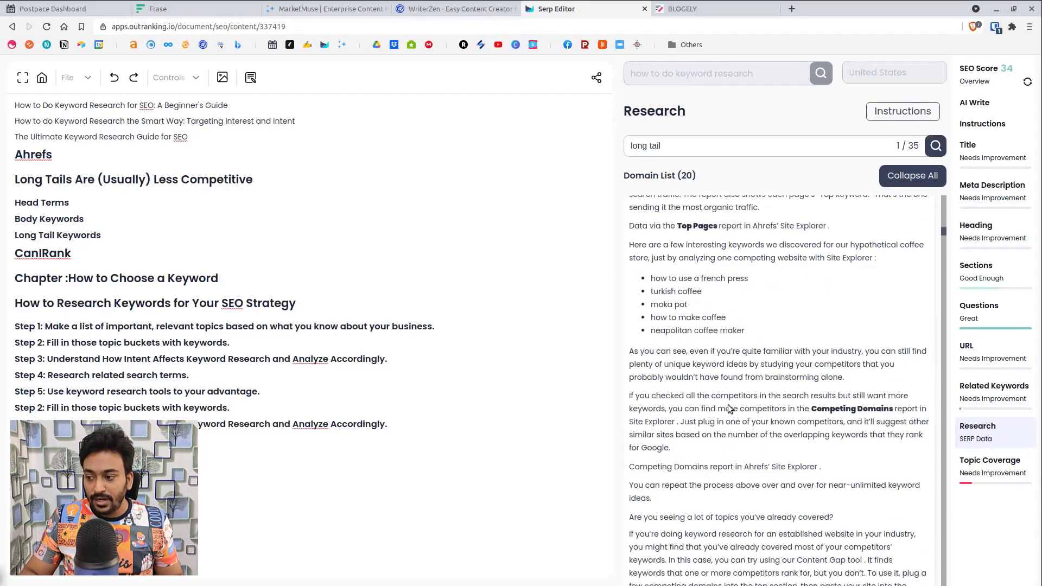
scroll(728, 405, "down", 4)
scroll(725, 404, "down", 20)
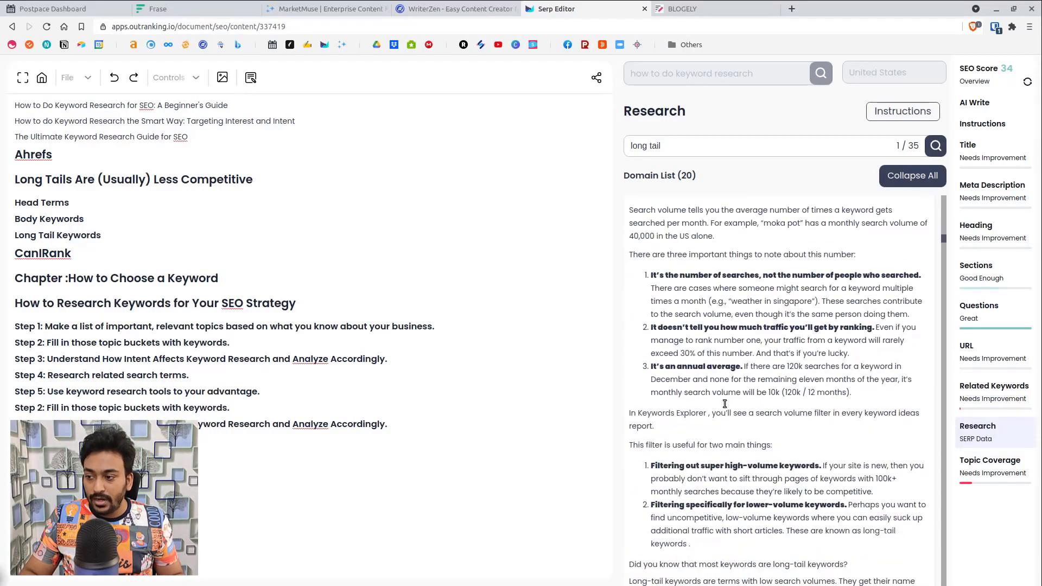
Step: Clear the research search term, collapse all domain entries, and review the rest of the domain list
left_click(744, 145)
key("ctrl+shift+Left")
key("ctrl+shift+Left")
key("BackSpace")
left_click_drag(945, 244, 945, 199)
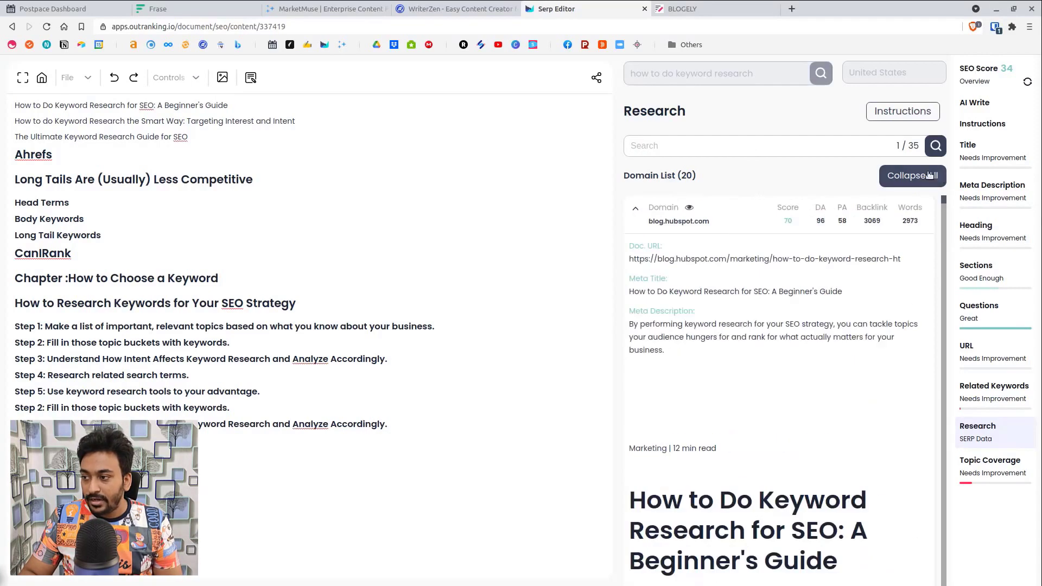
left_click(922, 176)
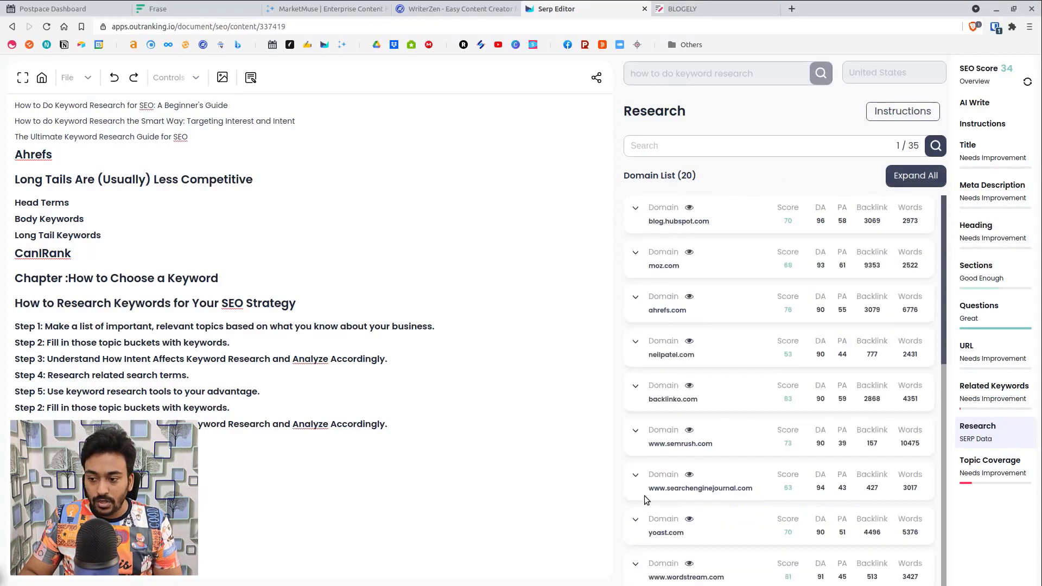
scroll(788, 475, "down", 10)
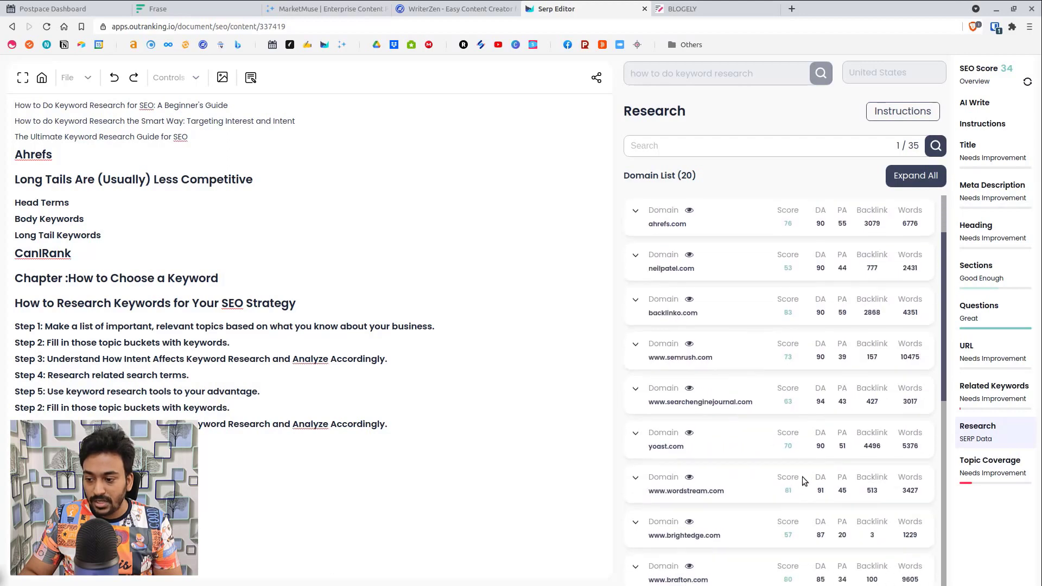
scroll(788, 476, "down", 1)
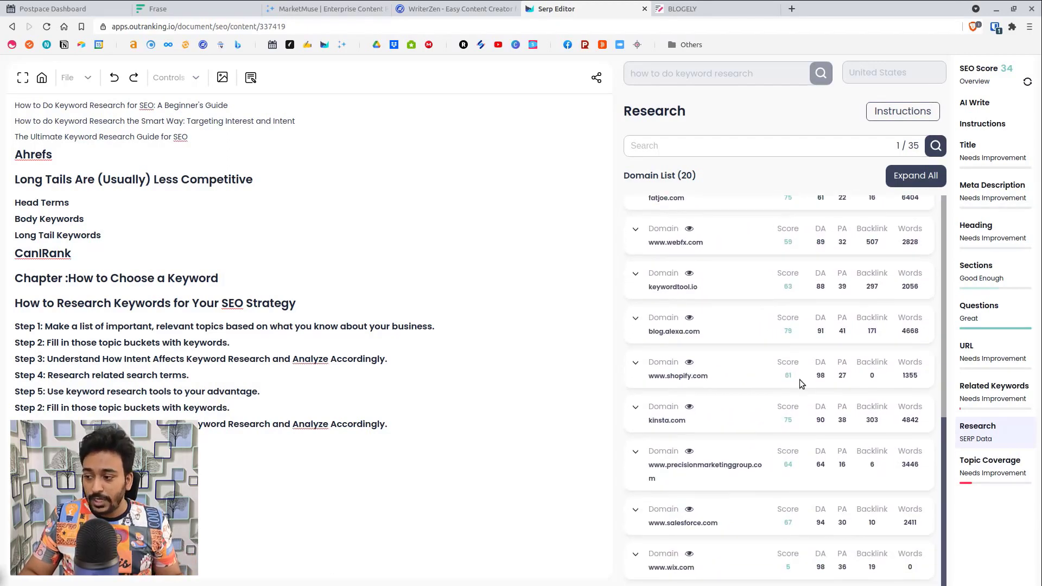
Step: Go to Topic Coverage and view its clusters filtered by three-word and two-word phrases
left_click(1004, 466)
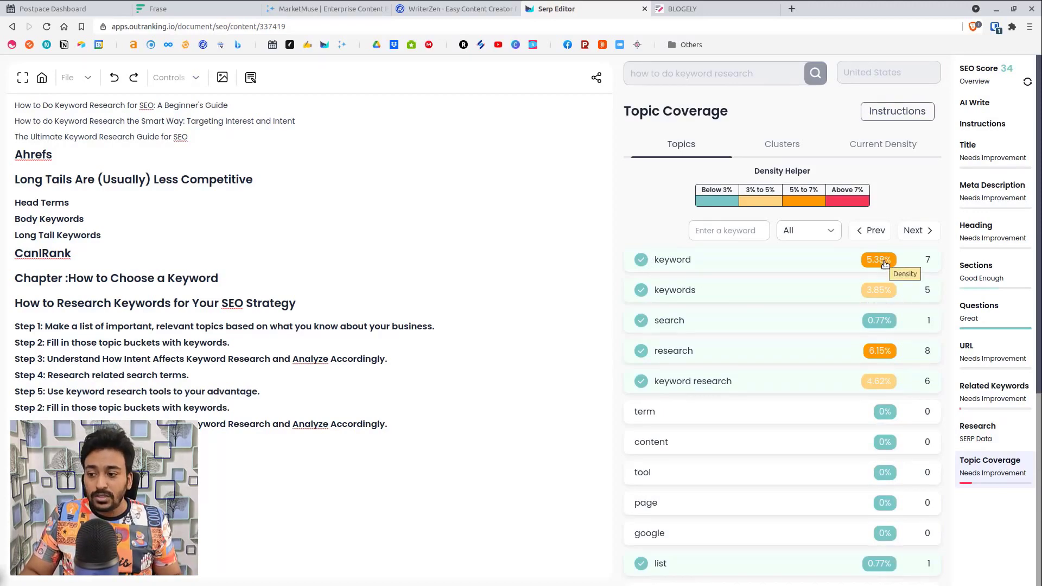
left_click(797, 145)
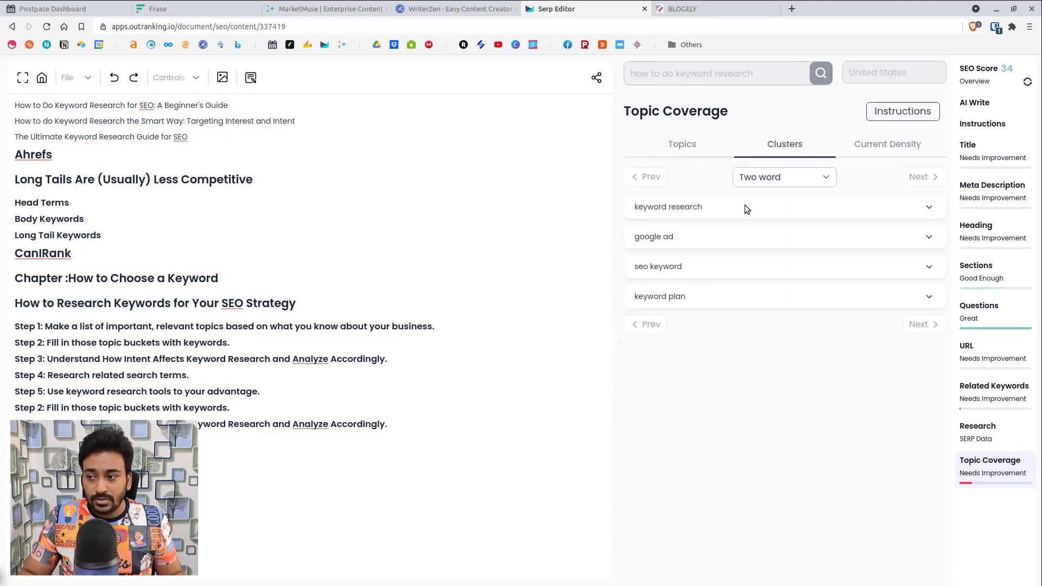
left_click(773, 175)
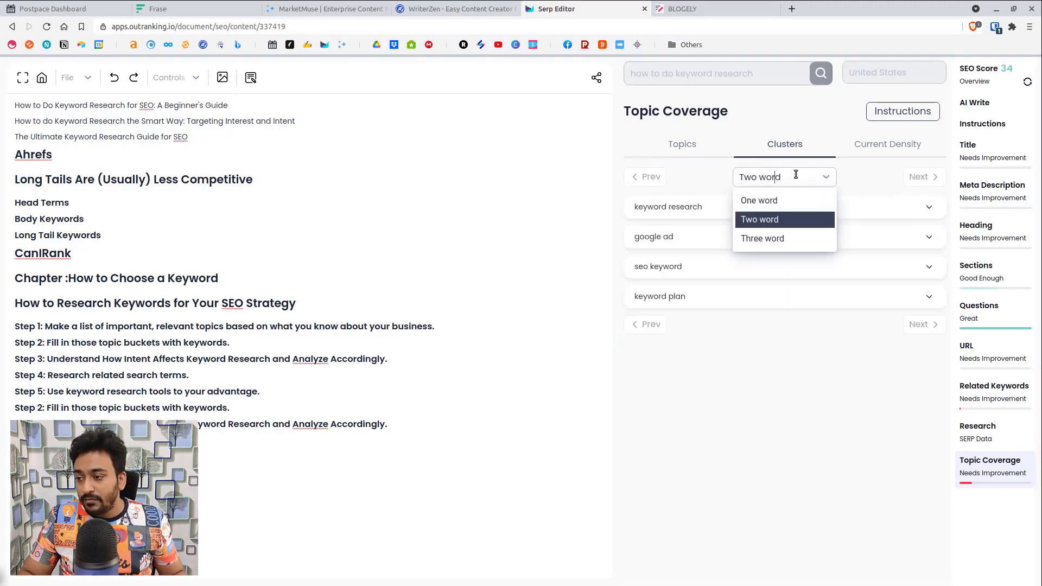
left_click(792, 238)
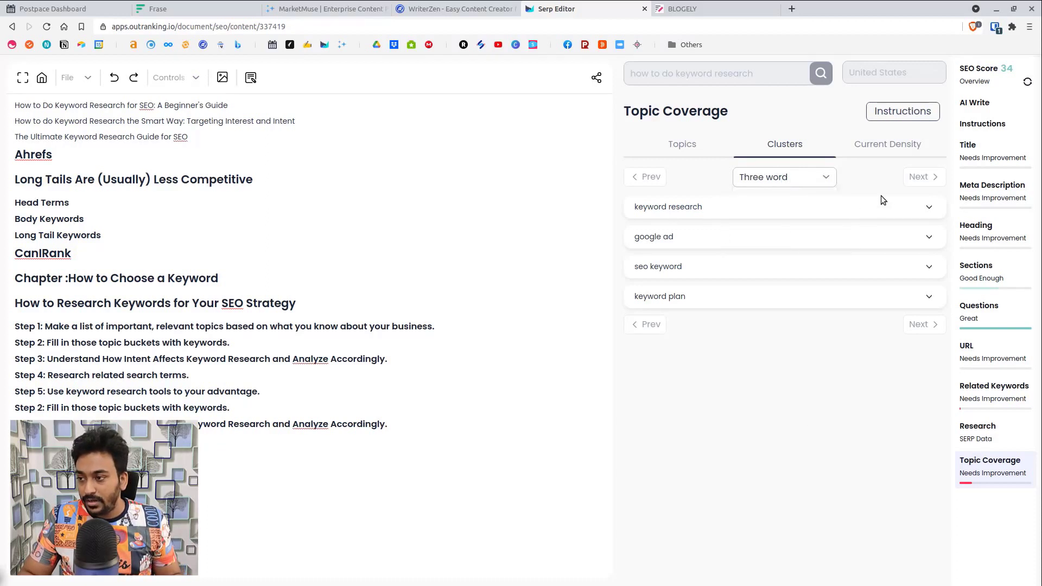
left_click(815, 177)
left_click(765, 221)
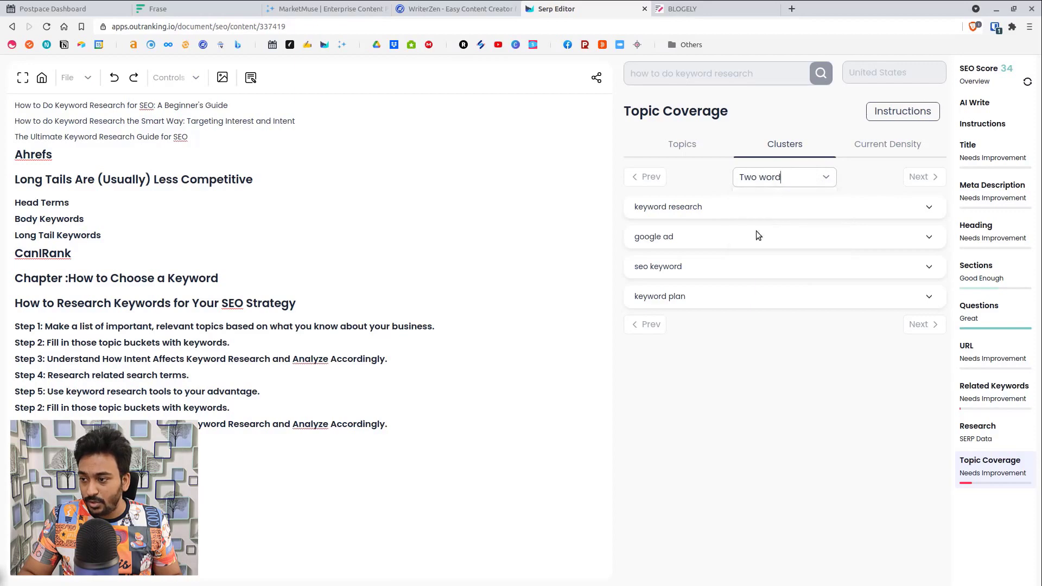
Step: Filter the clusters by One word, and review the phrases inside the "keyword" and "keywords" clusters in turn, collapsing each
left_click(759, 170)
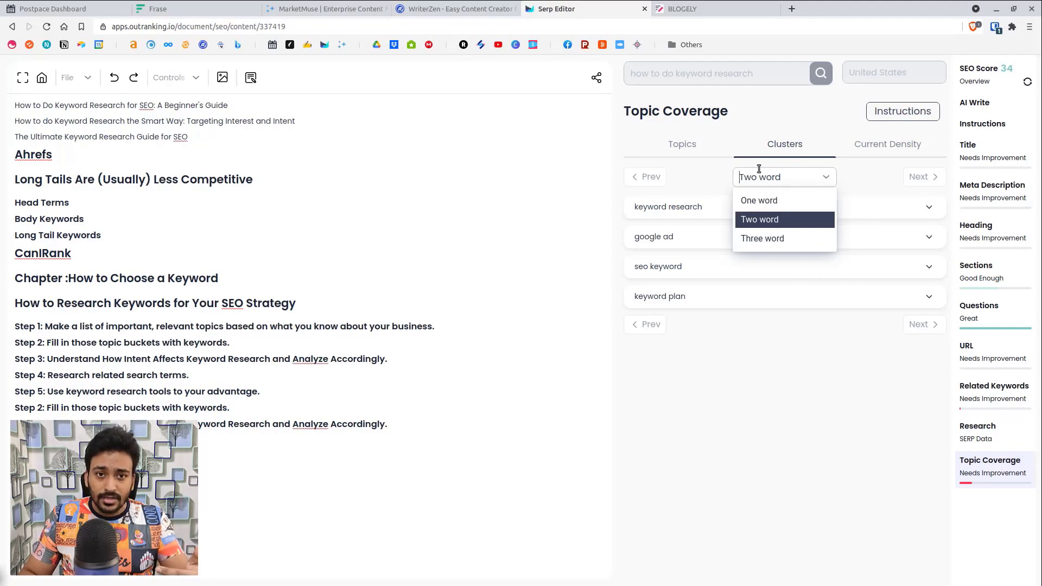
left_click(777, 200)
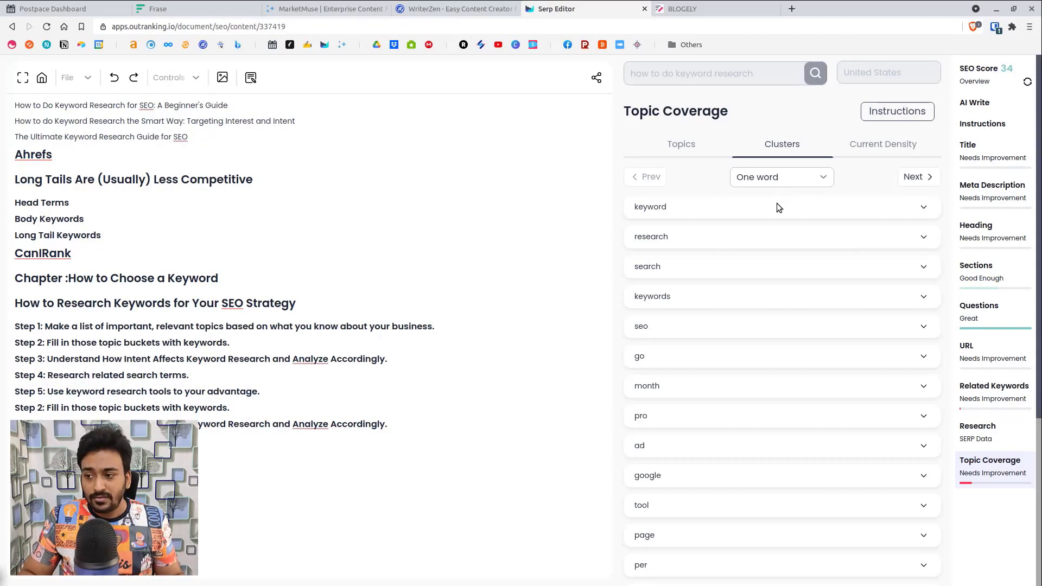
left_click(923, 207)
scroll(703, 352, "down", 9)
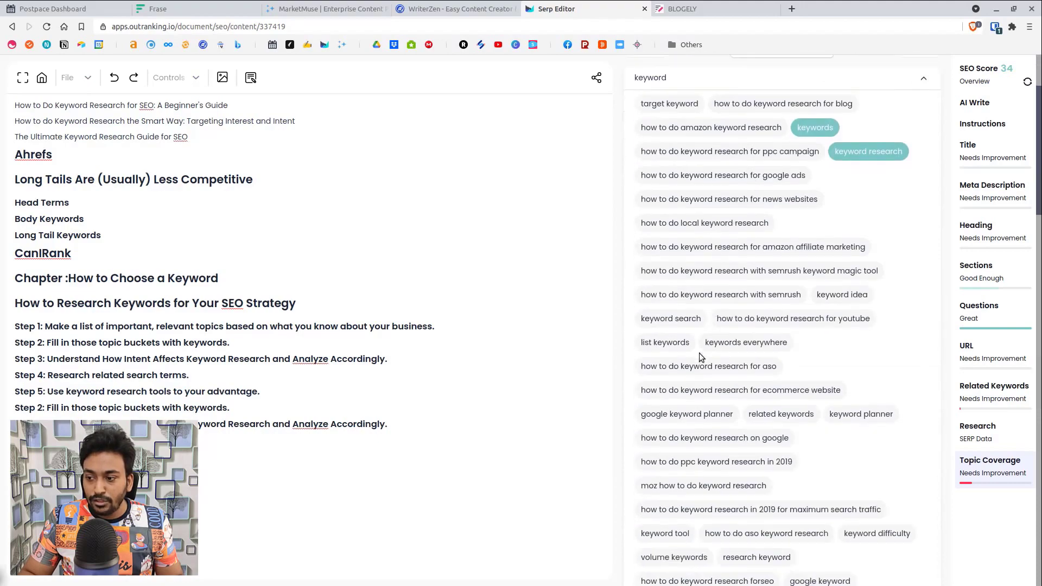
scroll(699, 355, "up", 10)
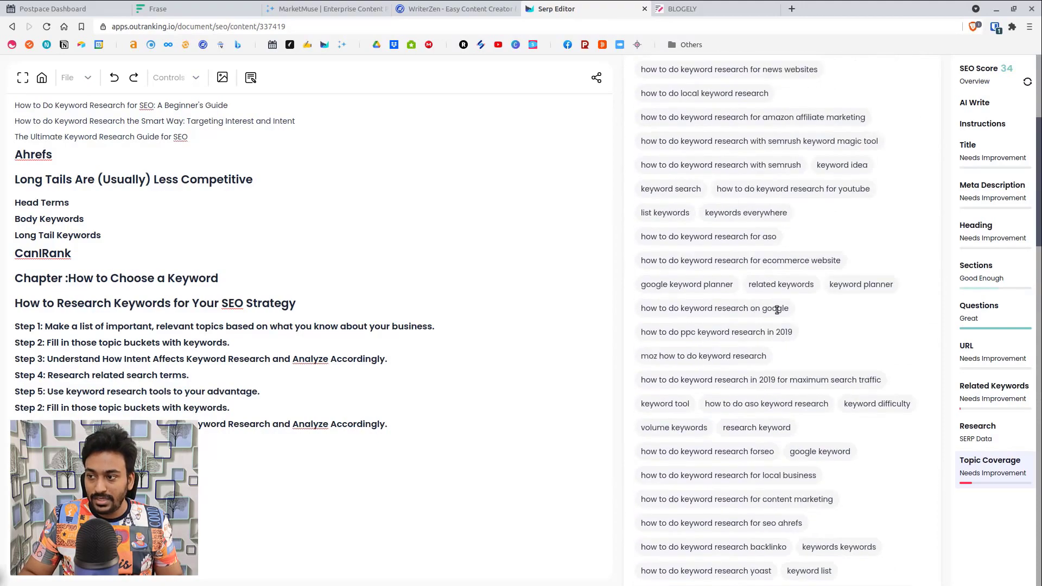
left_click(926, 208)
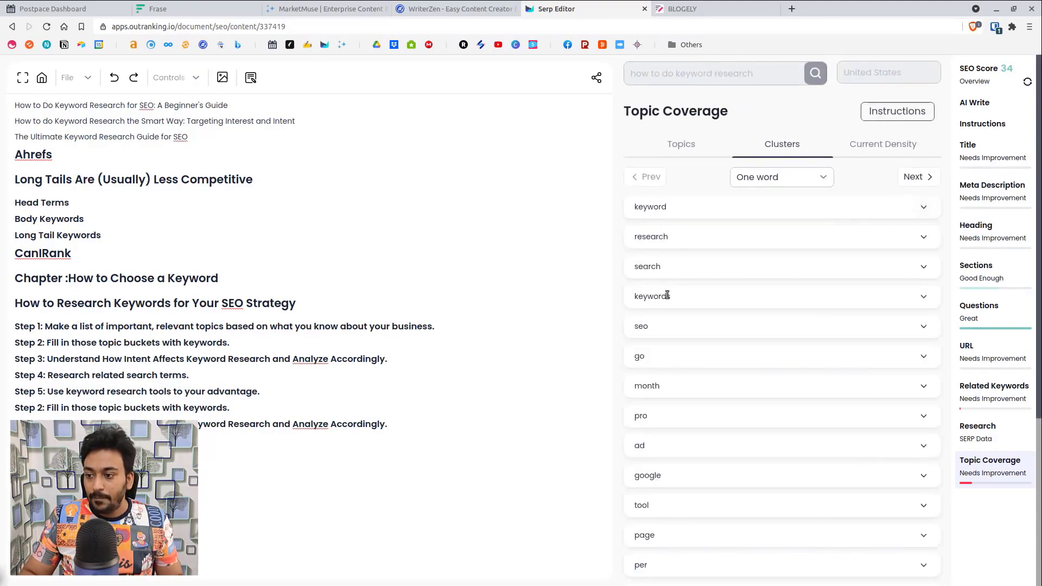
left_click(923, 298)
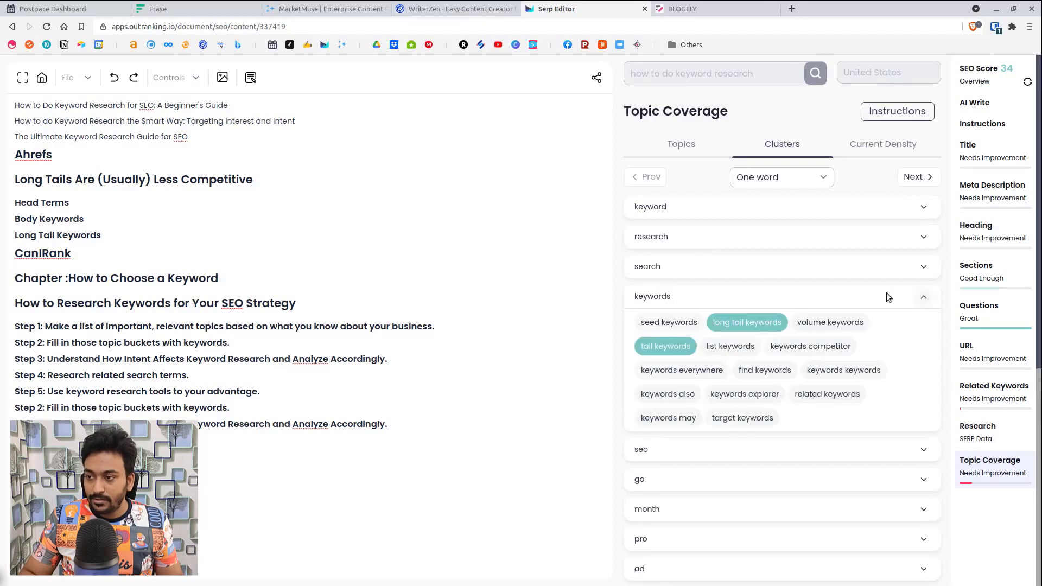
left_click(923, 299)
Step: Check the "seo keyword" cluster among the two-word clusters and view the document's current keyword density
left_click(801, 177)
left_click(783, 215)
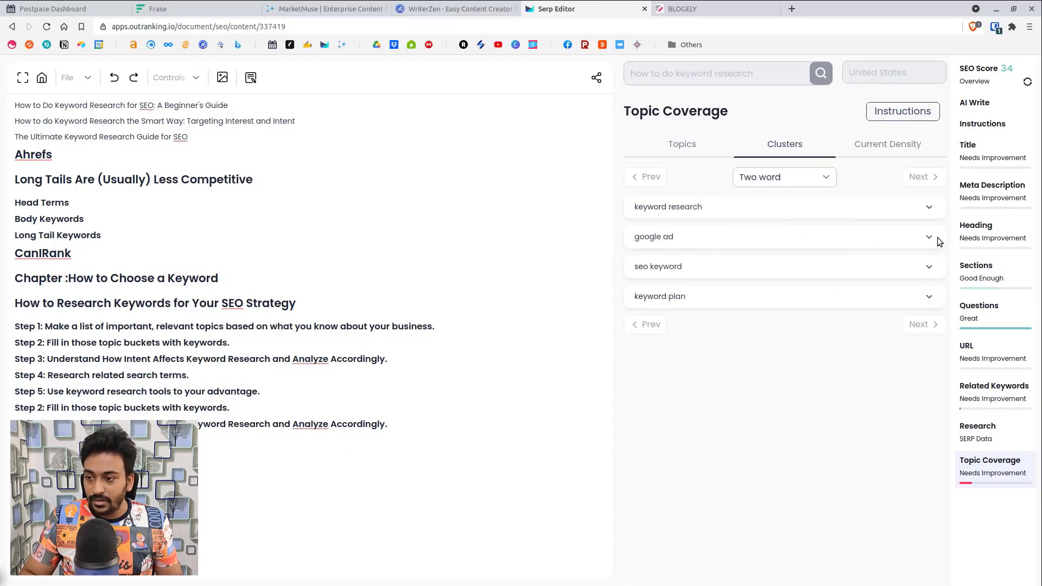
left_click(927, 276)
left_click(926, 273)
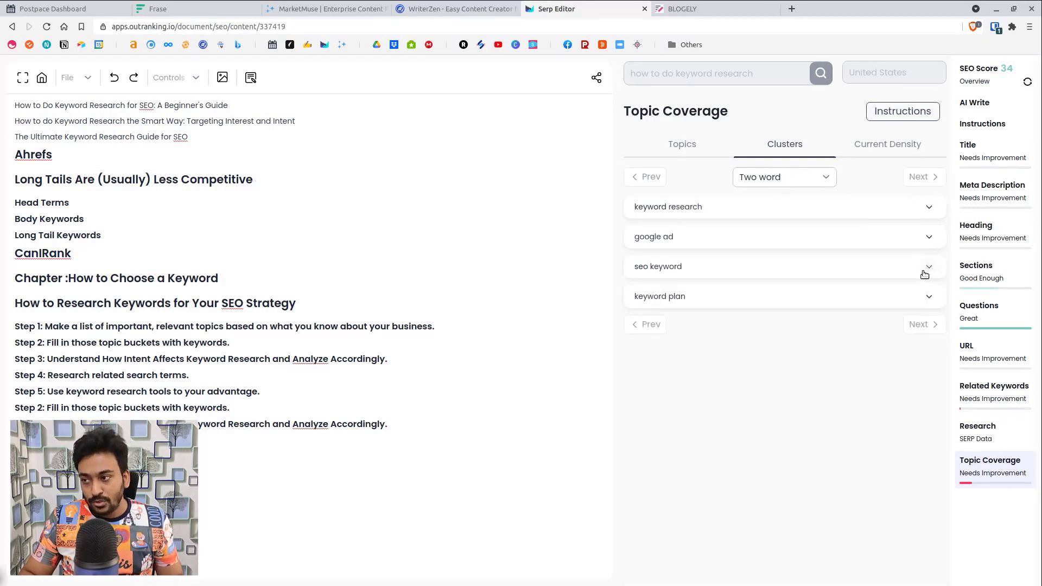
left_click(895, 144)
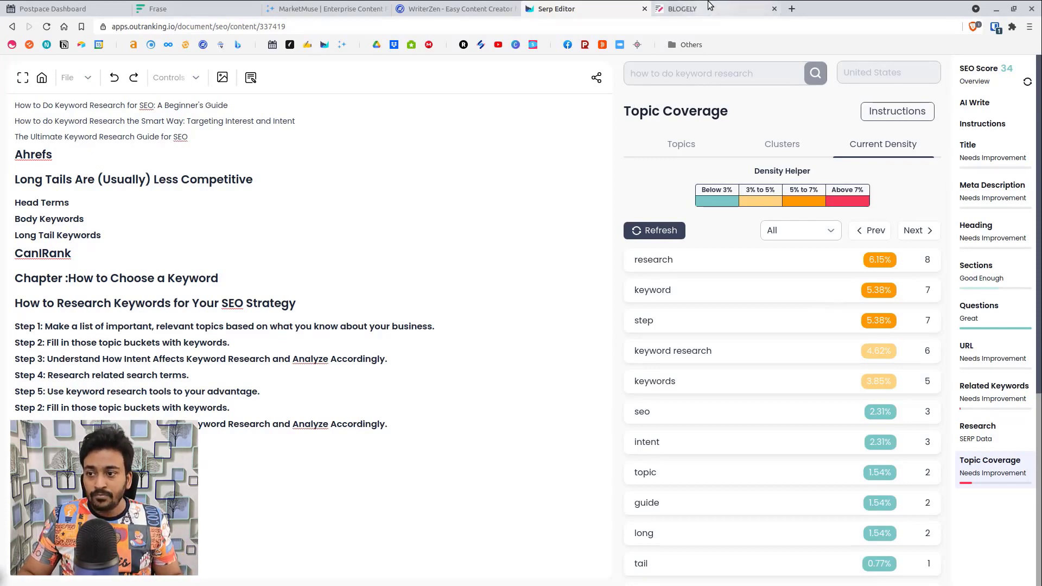
Step: Switch to Blogely and review the search results for "how to do keyword research" on results pages 1 and 10
left_click(685, 9)
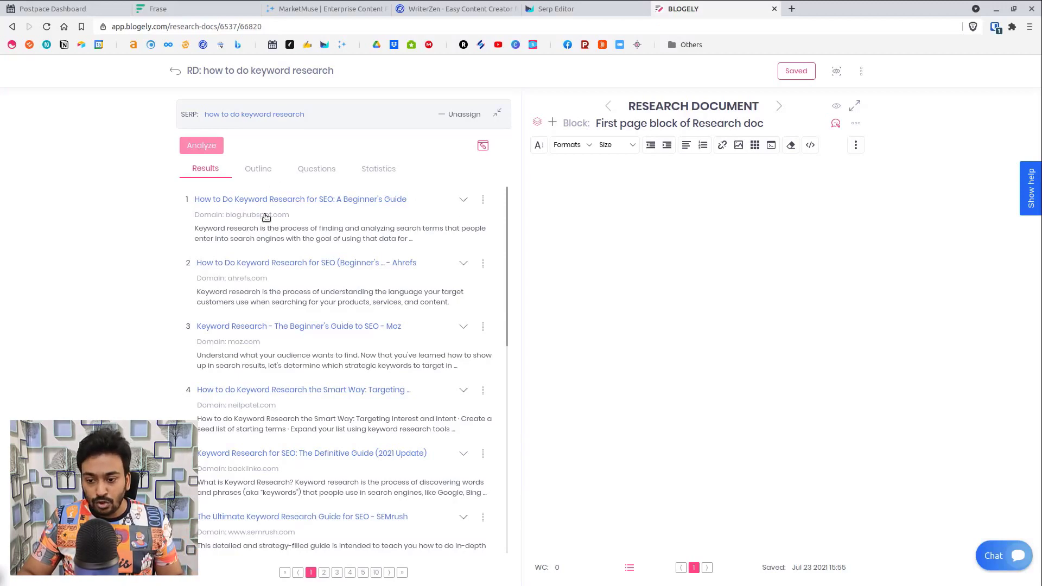
scroll(262, 217, "down", 10)
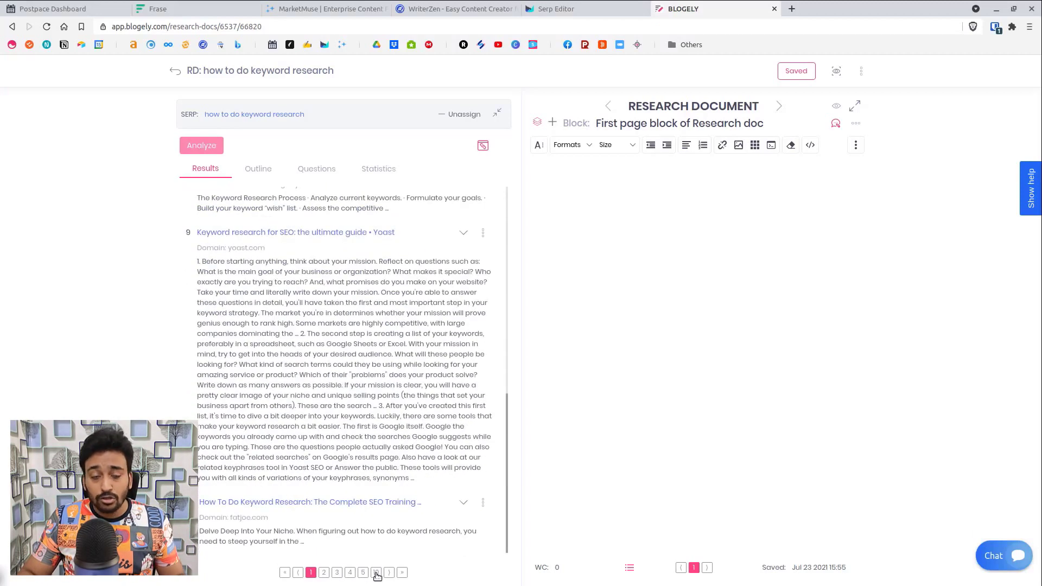
left_click(376, 573)
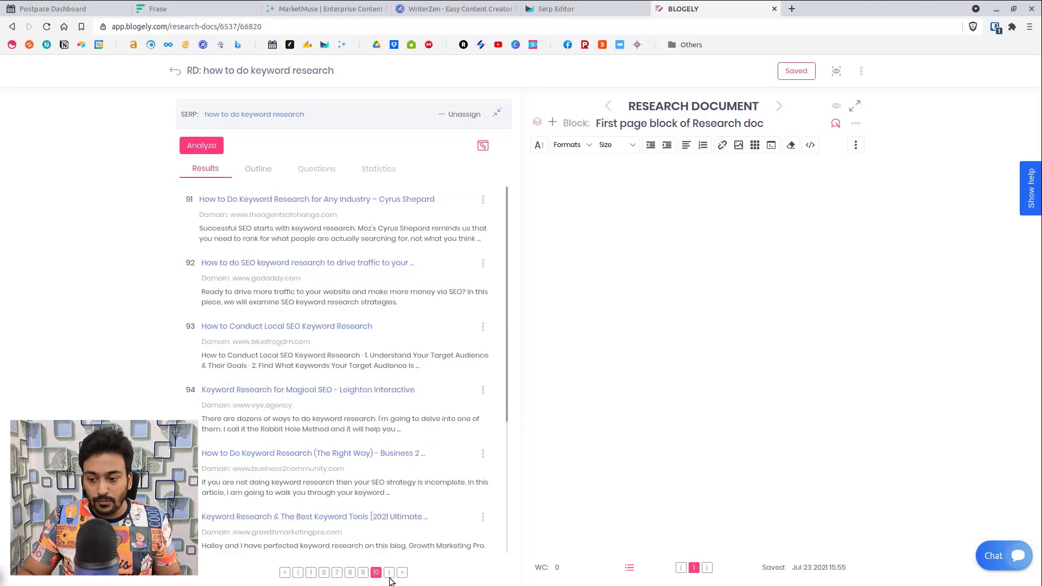
scroll(454, 462, "down", 4)
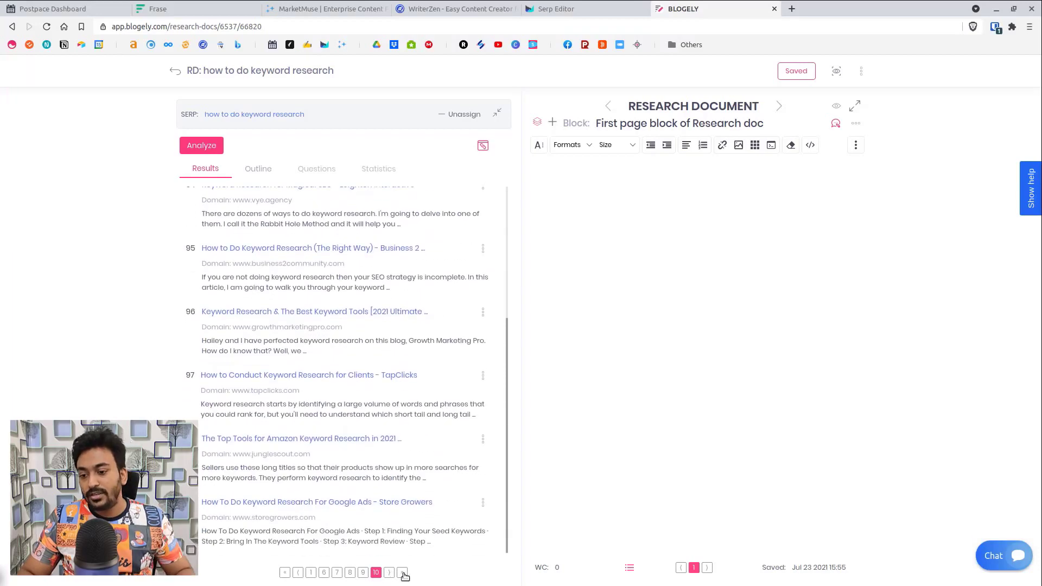
scroll(295, 478, "up", 1)
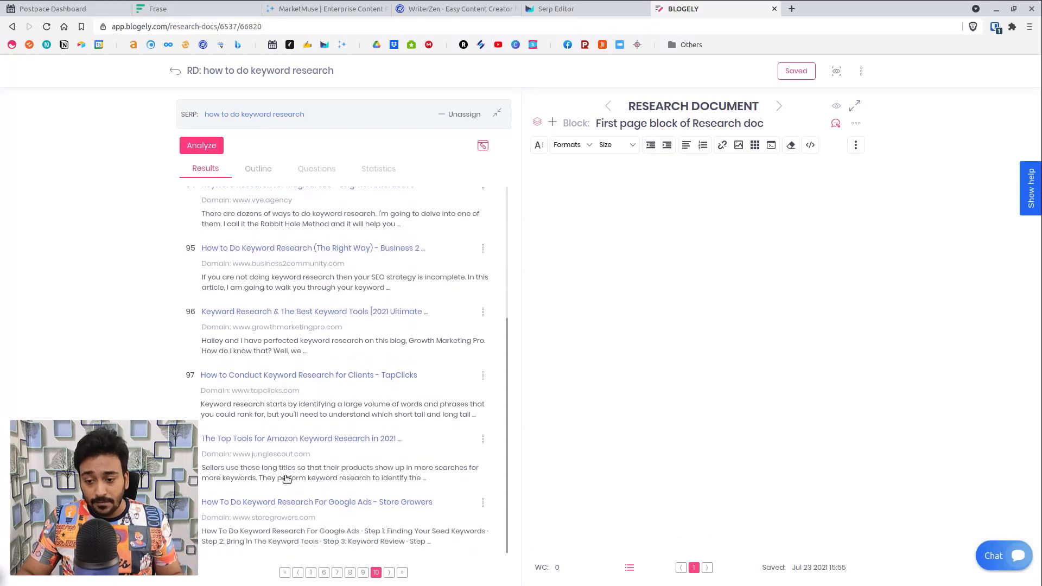
scroll(218, 506, "down", 1)
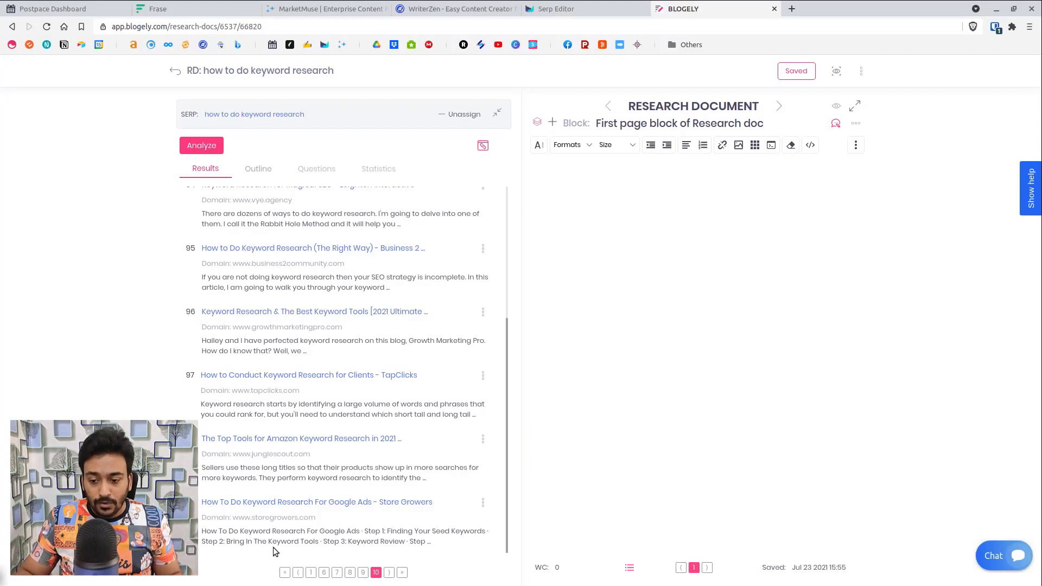
Step: Return to results page 1, expand the first result from blog.hubspot.com, and review its section headings
left_click(311, 574)
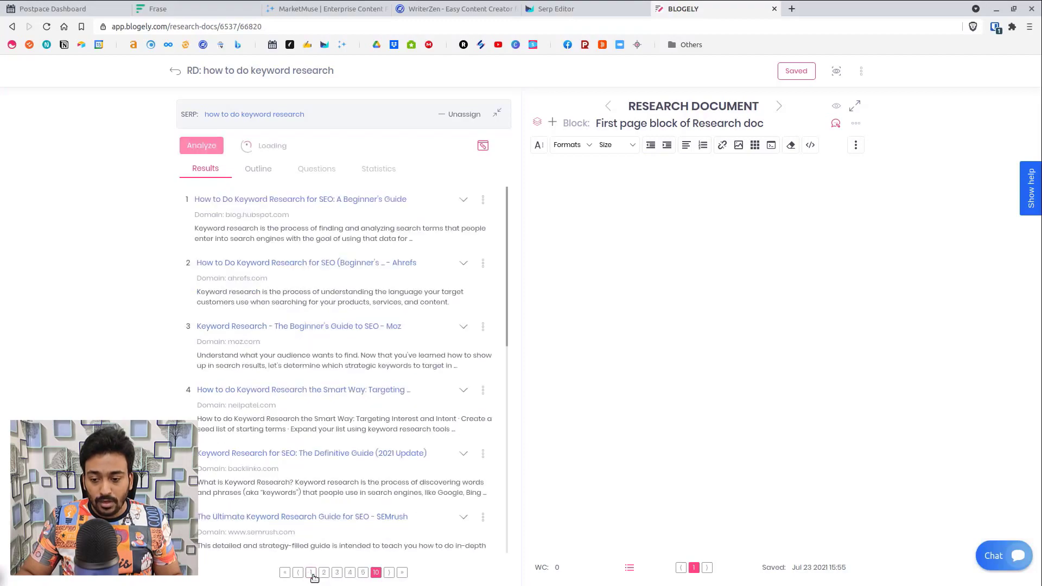
scroll(356, 389, "down", 10)
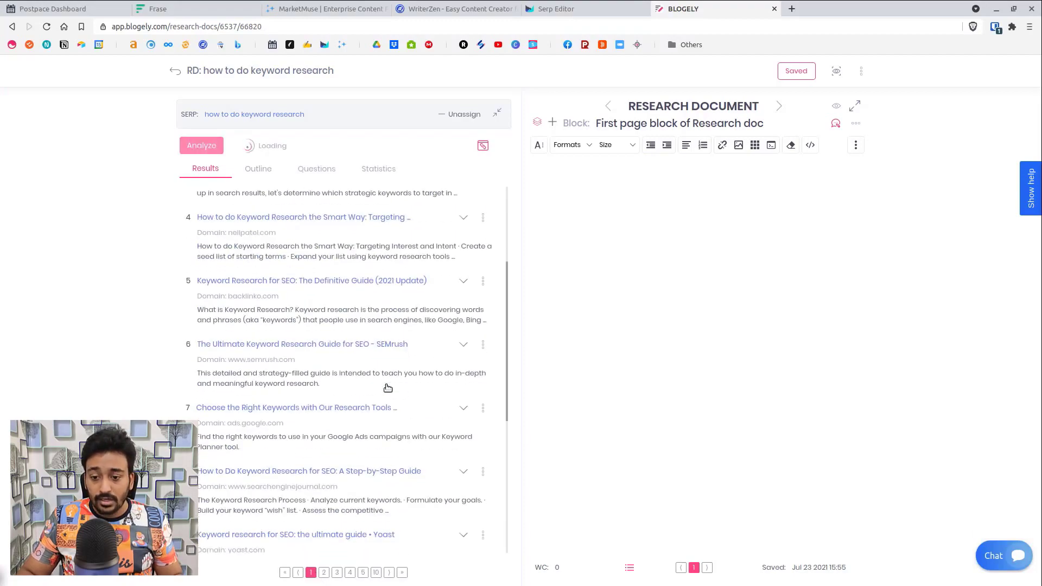
scroll(388, 388, "up", 10)
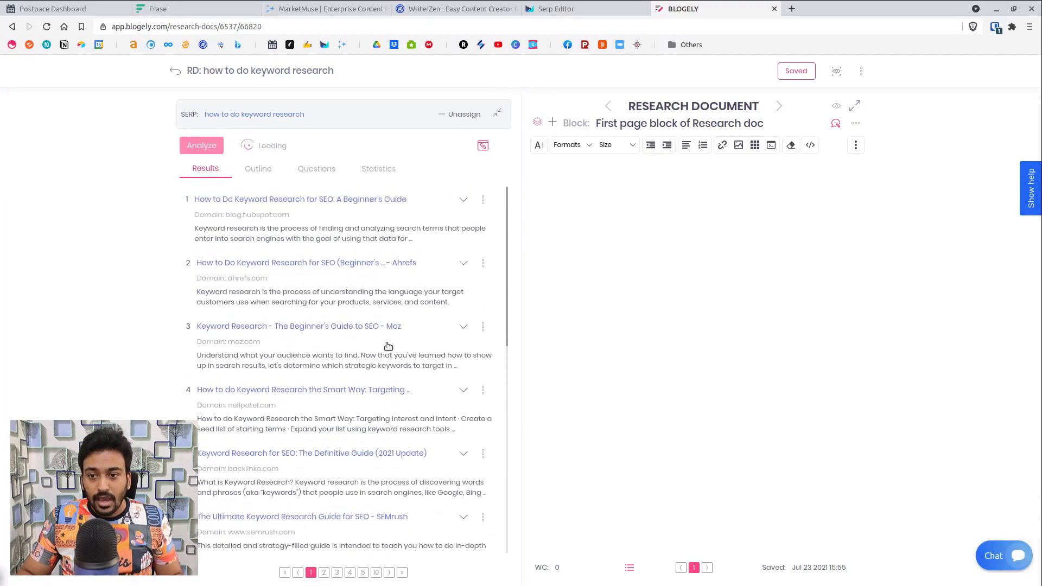
left_click(464, 202)
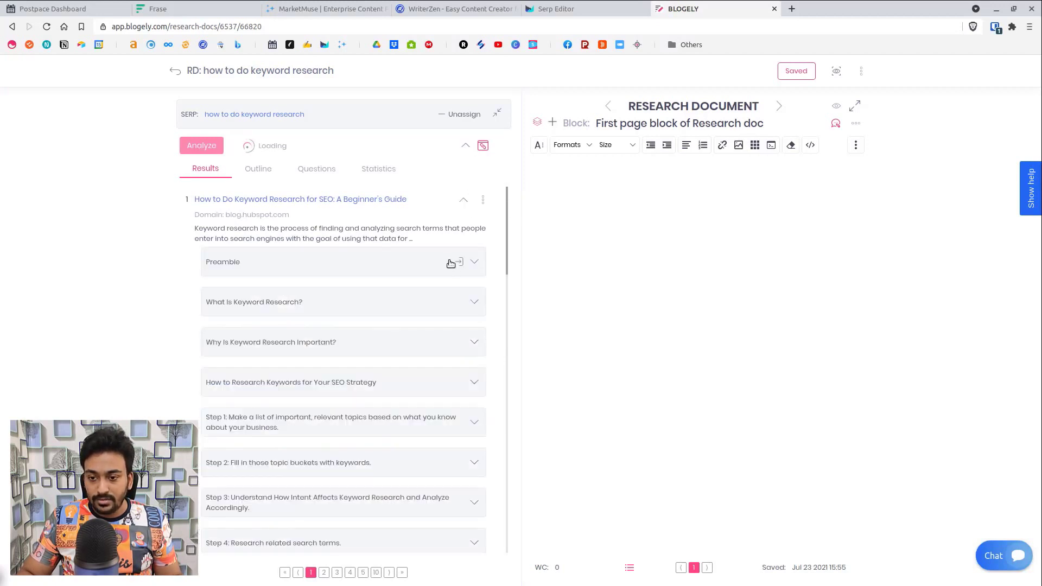
scroll(231, 272, "down", 1)
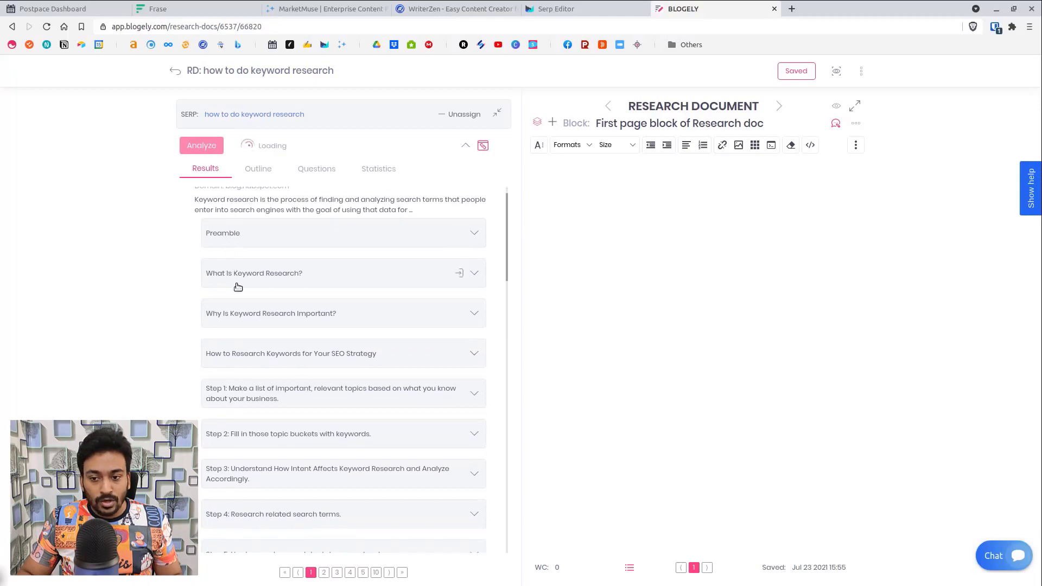
scroll(250, 328, "down", 5)
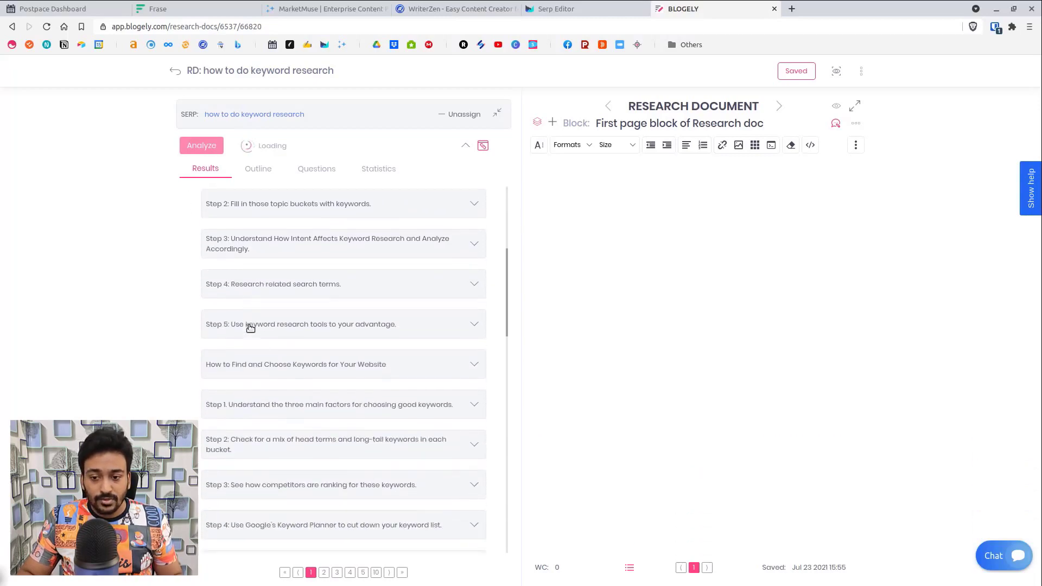
scroll(250, 328, "up", 6)
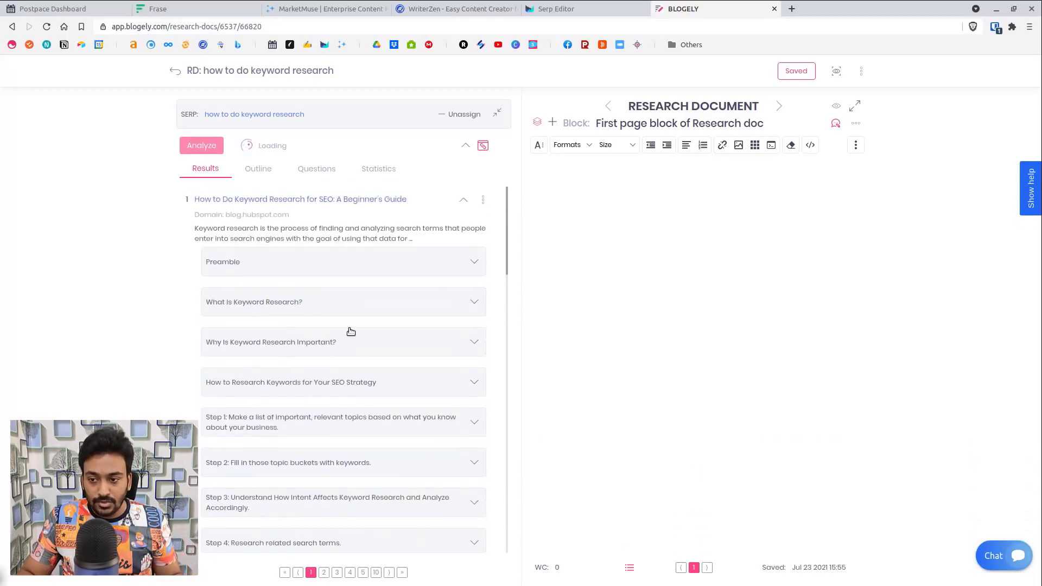
Step: Read the HubSpot result's Preamble section, try inserting it whole into the research document, and clear the document
left_click(474, 262)
scroll(294, 326, "down", 2)
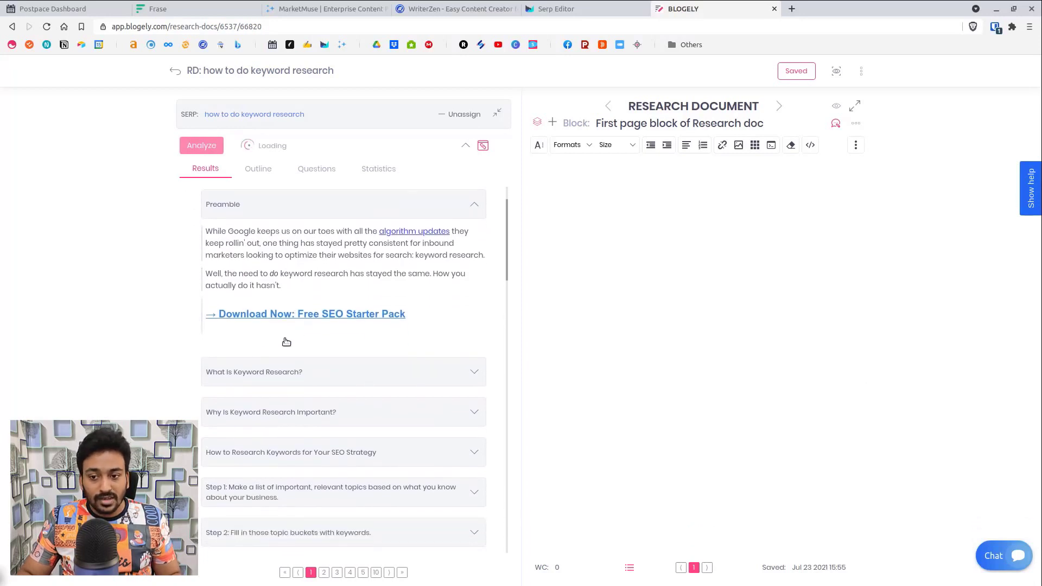
scroll(284, 342, "up", 2)
left_click(478, 261)
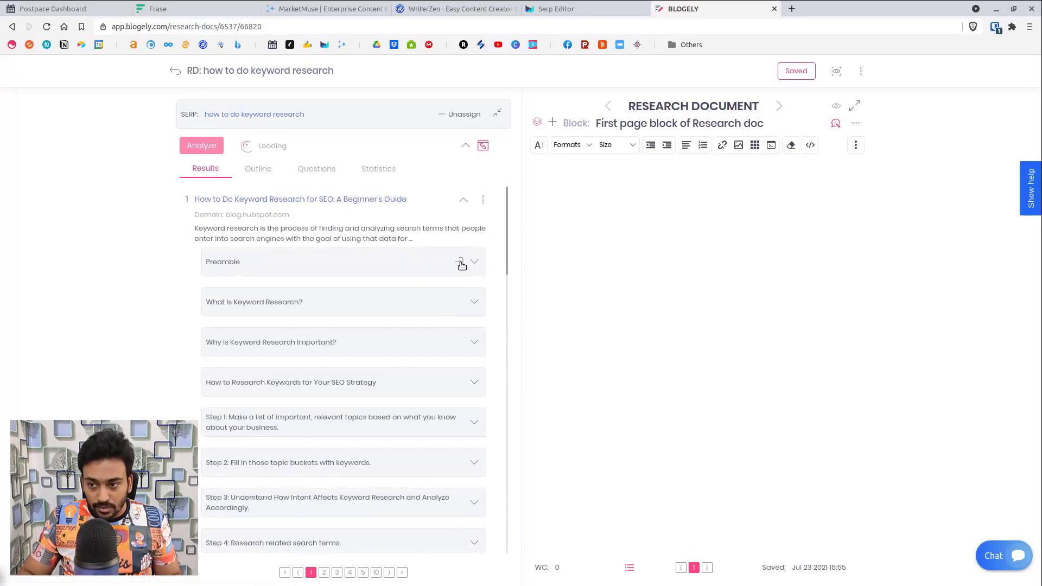
left_click(461, 263)
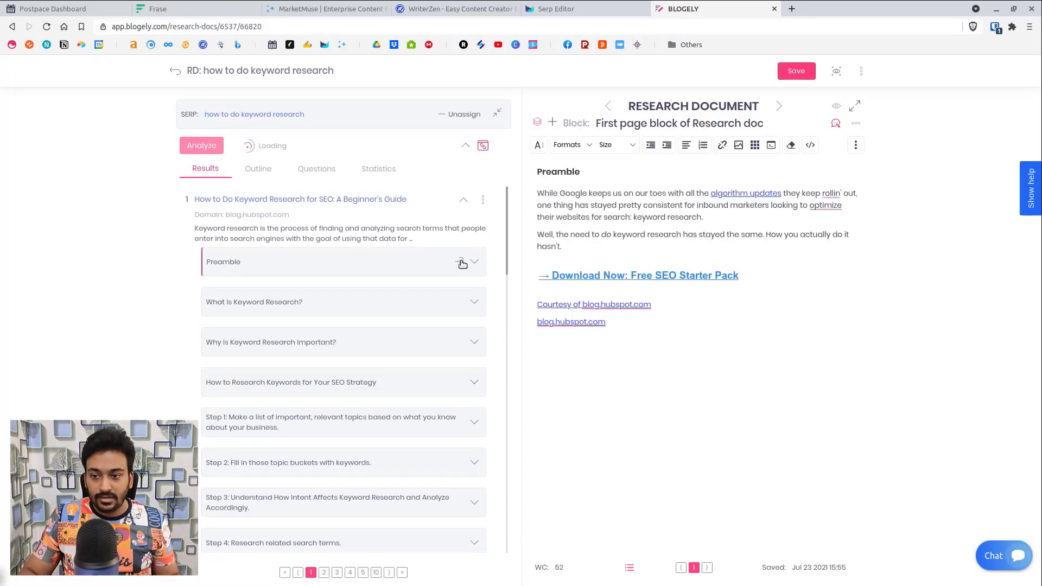
key("ctrl+a")
key("Delete")
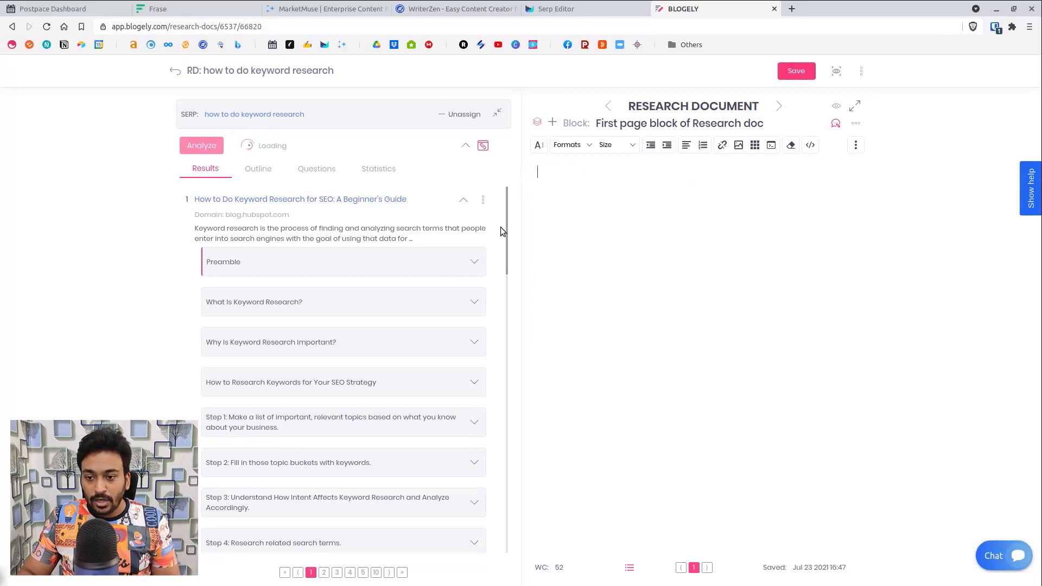
Step: Insert the first two paragraphs of the HubSpot Preamble individually into the research document and collapse that section
left_click(468, 263)
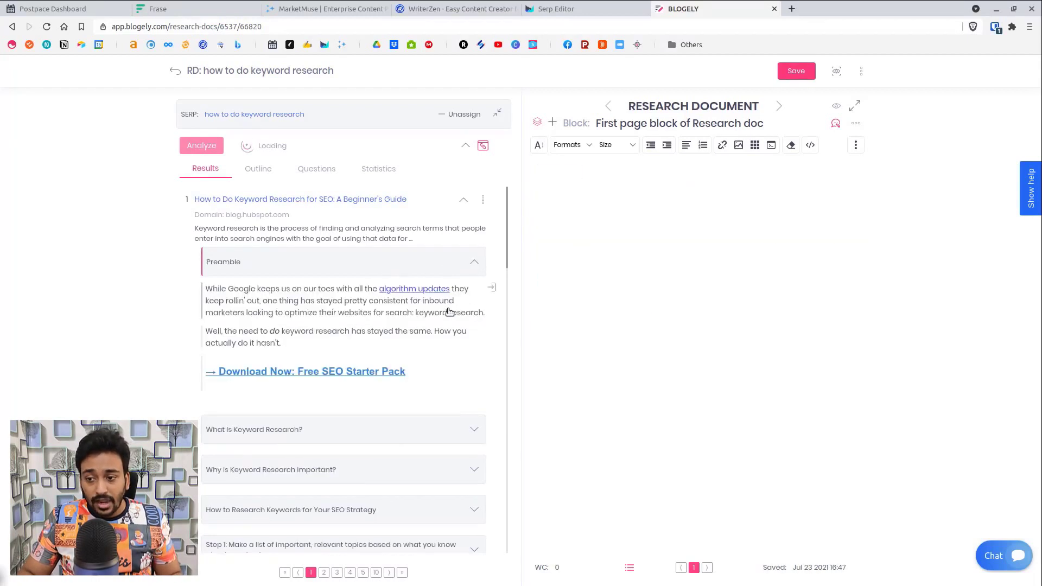
left_click(496, 289)
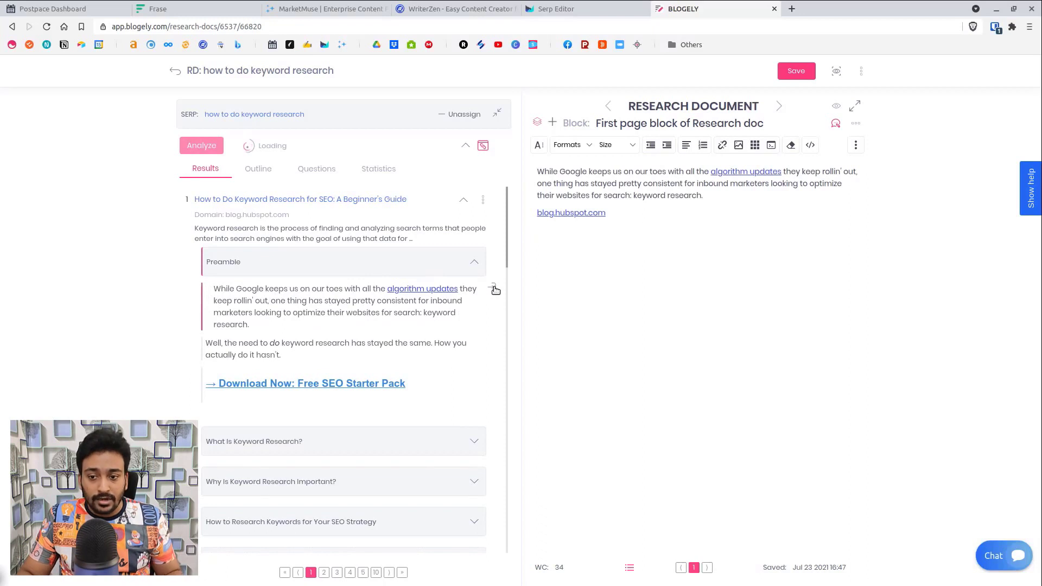
left_click(492, 330)
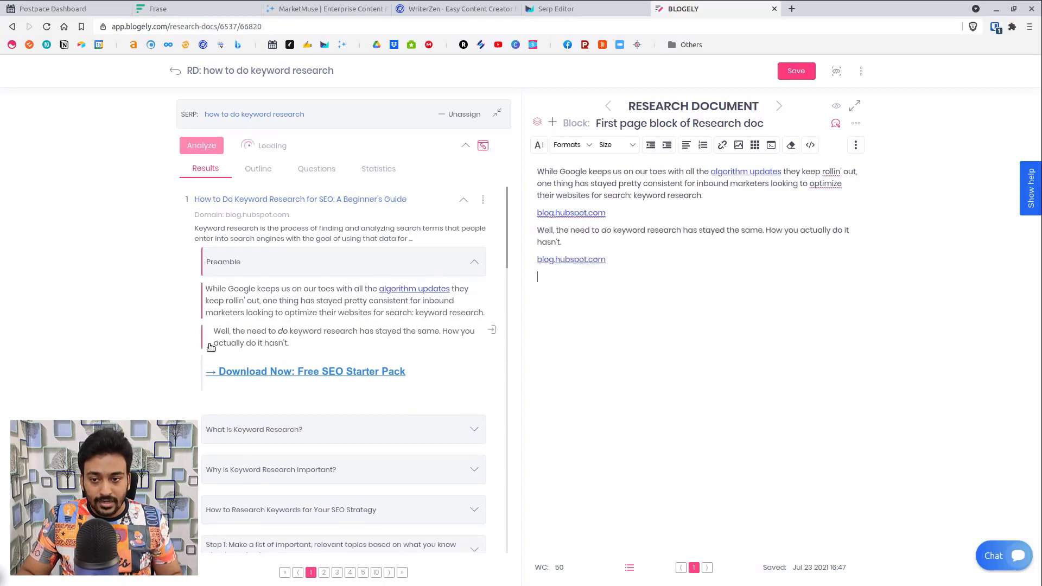
left_click(475, 265)
Step: Insert the paragraph on "The power of keyword research" from the moz.com result's second Keyword Research section into the document
scroll(328, 301, "down", 10)
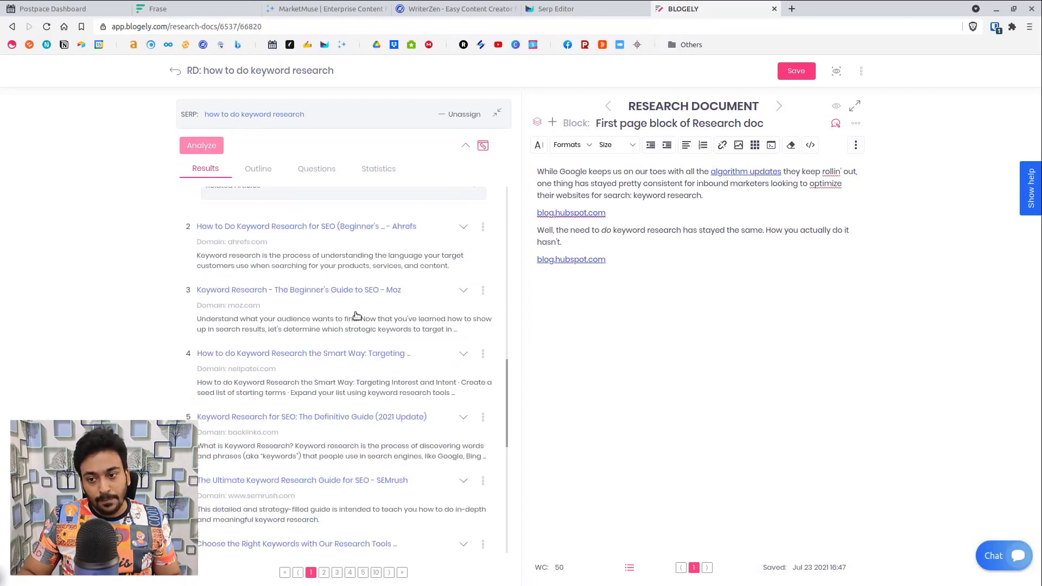
left_click(465, 292)
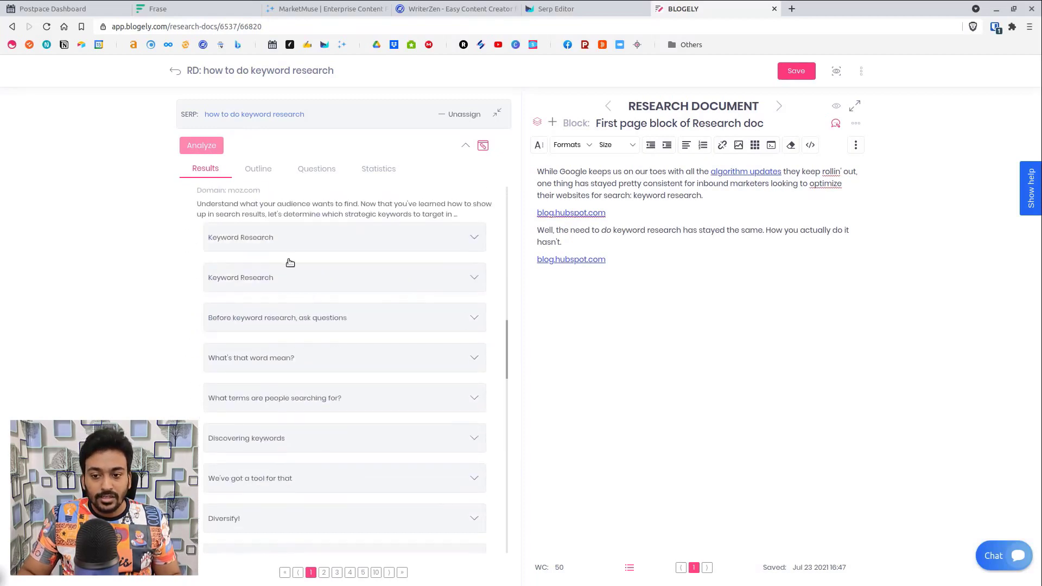
left_click(473, 280)
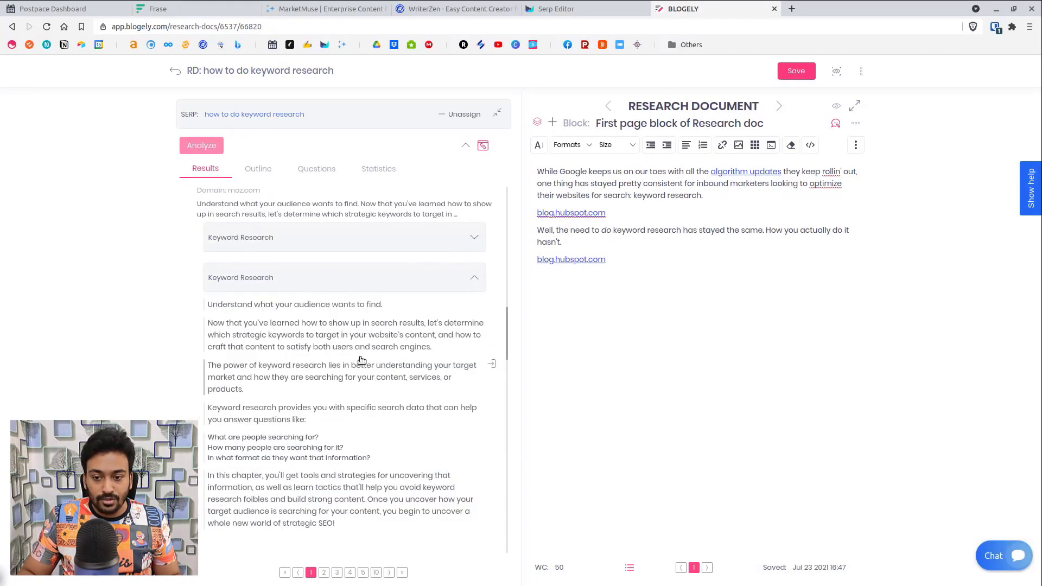
left_click(492, 364)
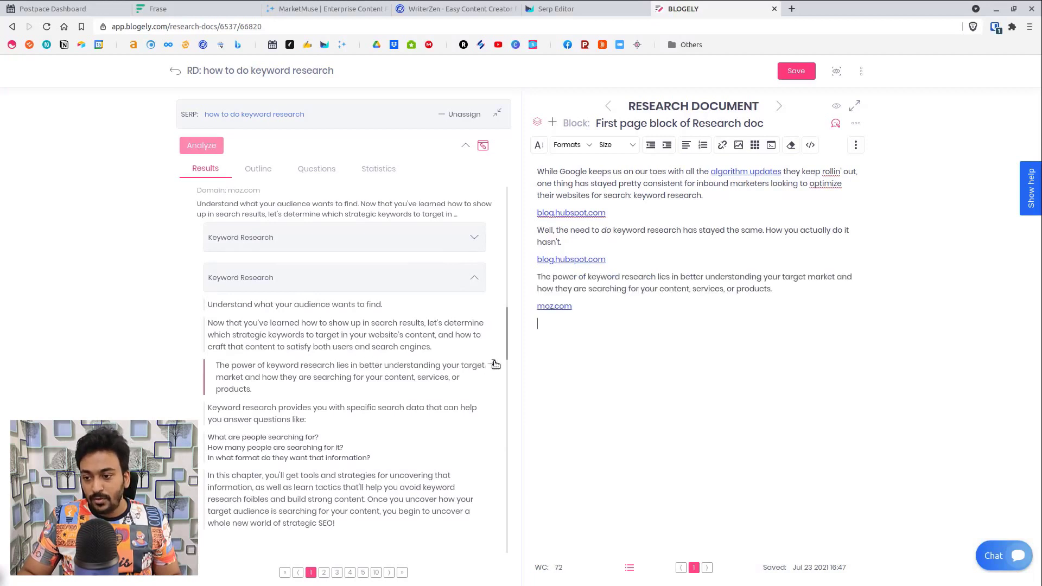
Step: Review the rest of the Moz headings, check the fourth result's sections, collapse it, and look through the remaining results
scroll(495, 375, "down", 3)
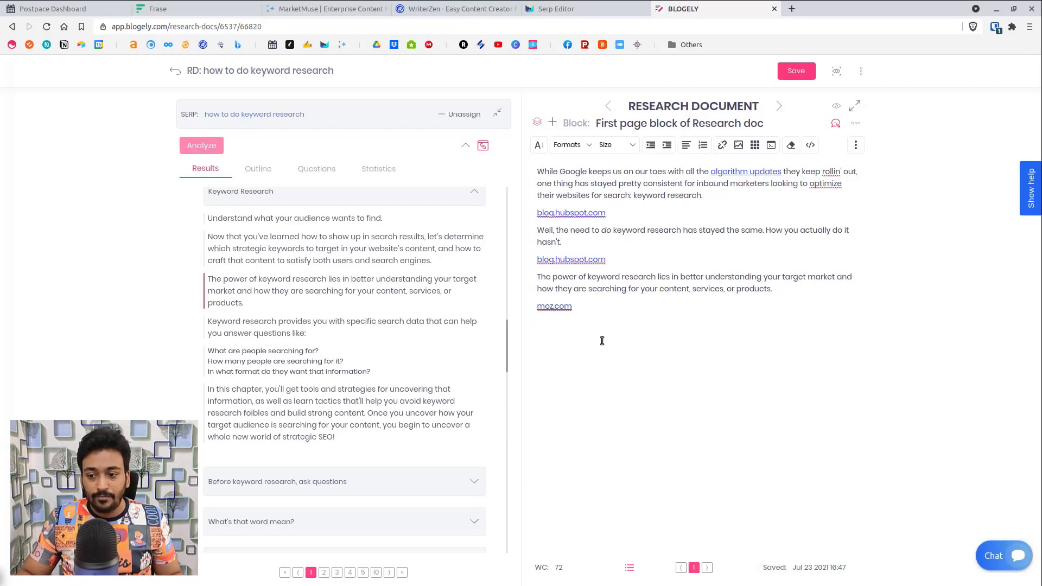
scroll(388, 389, "down", 8)
scroll(387, 390, "down", 6)
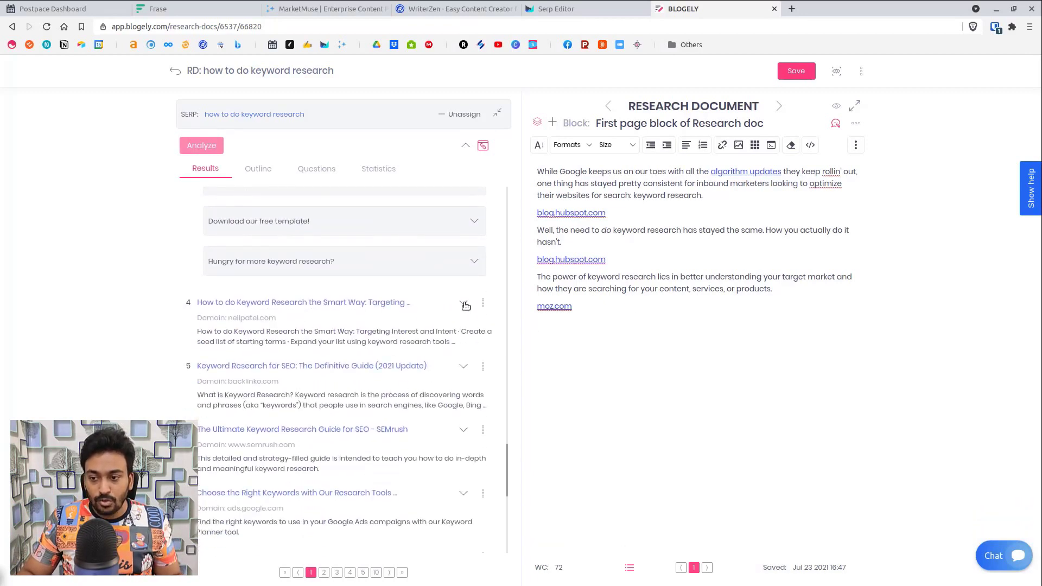
left_click(464, 304)
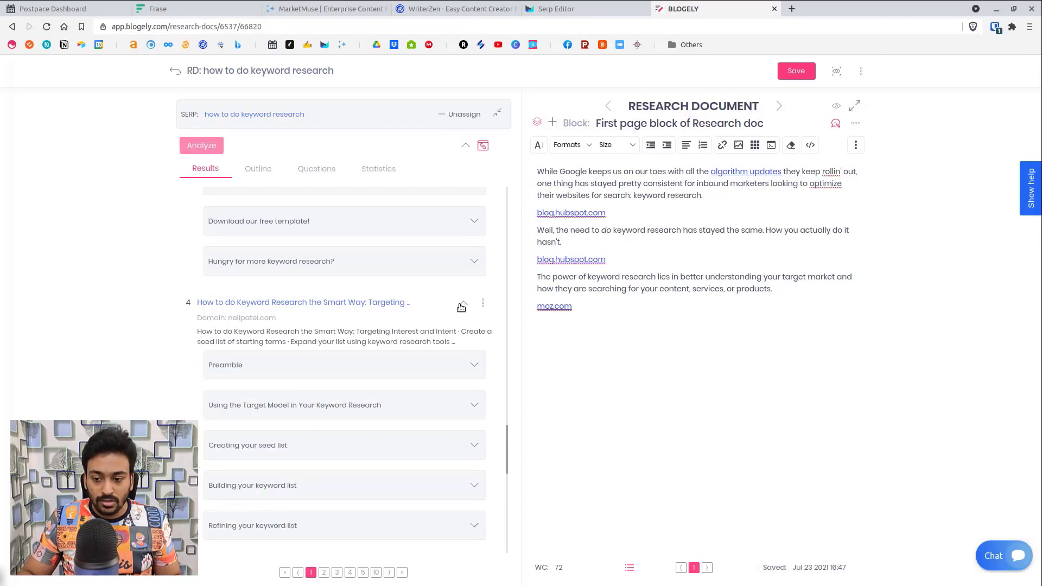
left_click(463, 306)
scroll(413, 434, "down", 3)
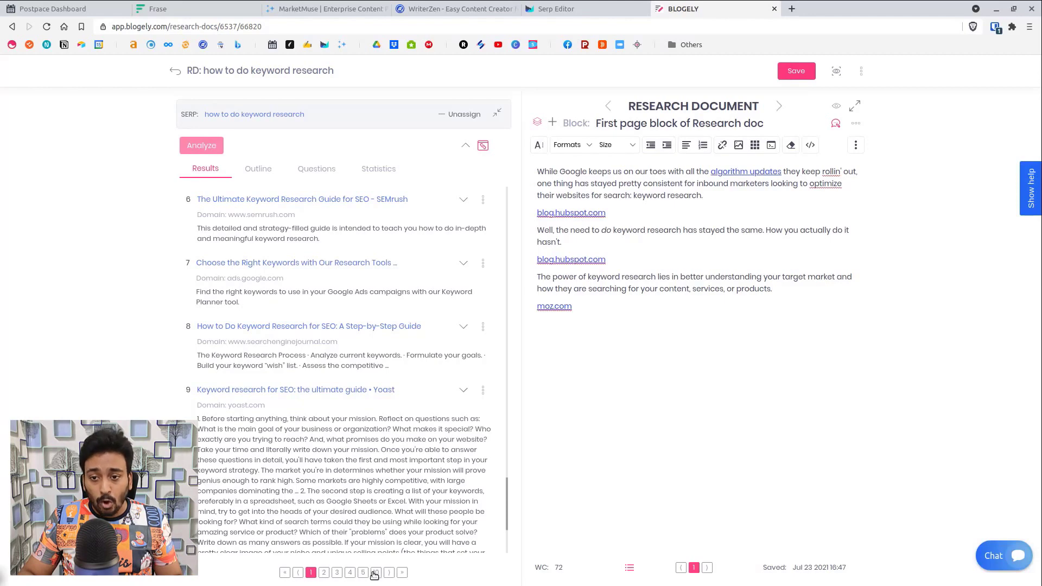
Step: Insert the whole "What is Keyword Research?" section from the "How to Conduct Local SEO Keyword Research" result on page 10
left_click(375, 573)
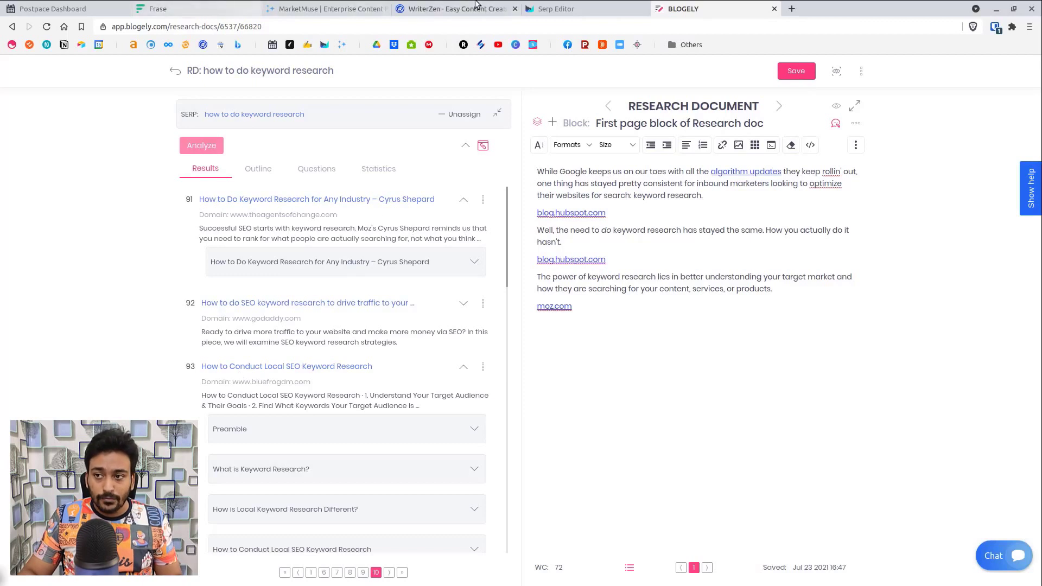
scroll(358, 390, "down", 4)
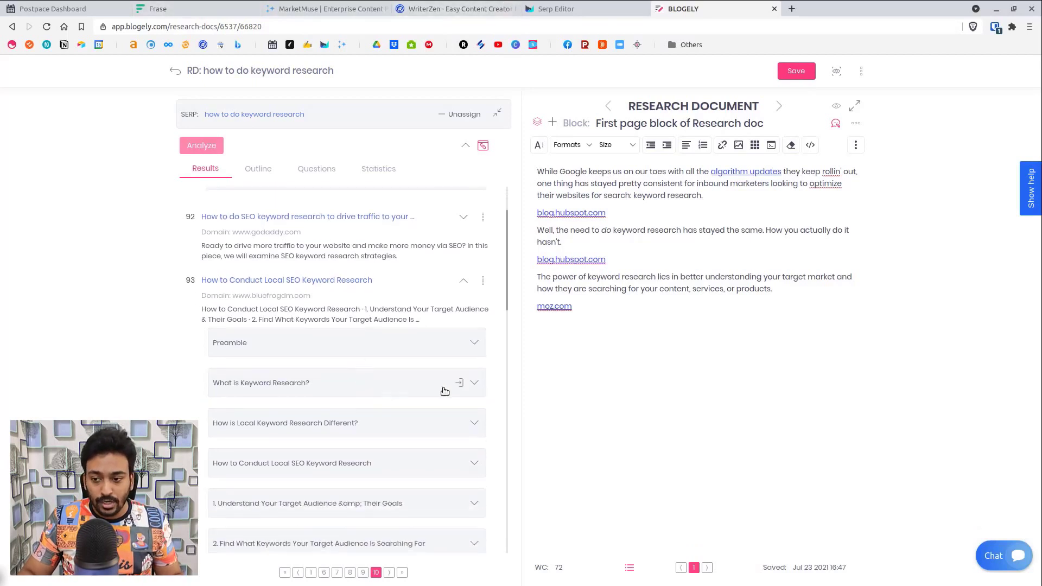
left_click(473, 384)
scroll(318, 337, "down", 4)
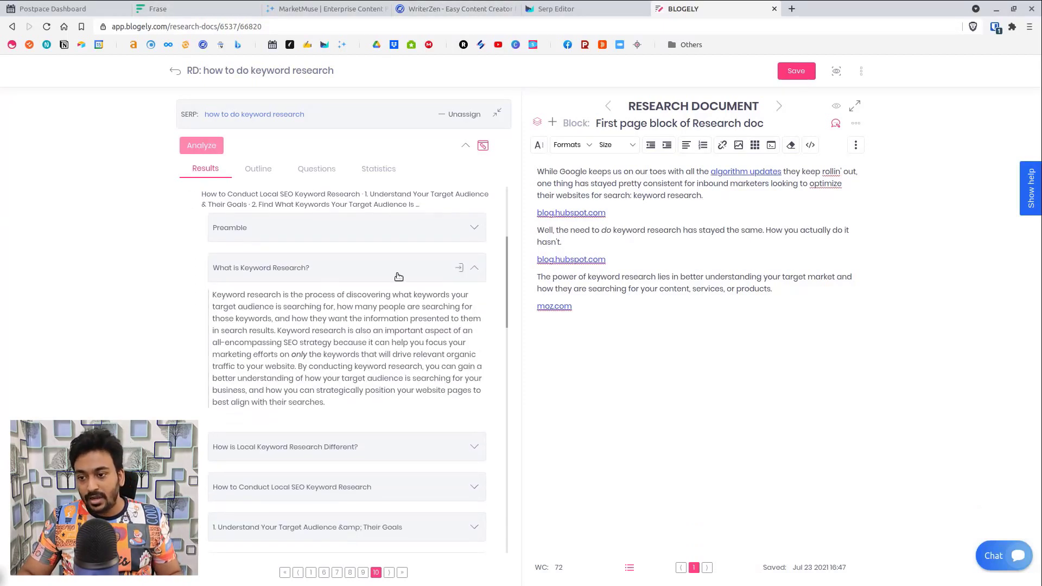
left_click(462, 269)
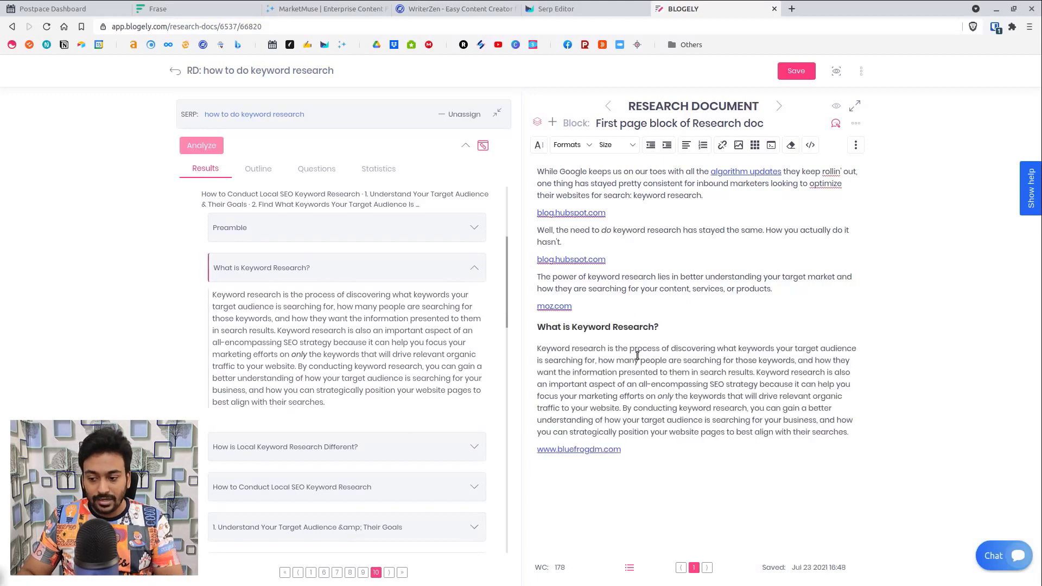
Step: Apply a heading format to the inserted "What is Keyword Research?" heading and set the paragraph below it to regular text formatting
triple_click(624, 331)
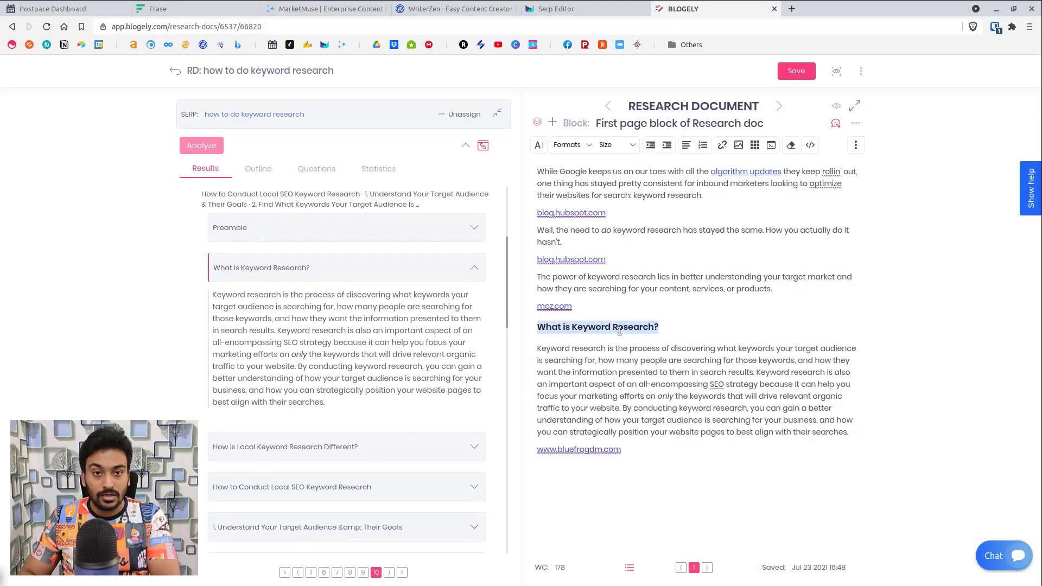
left_click(568, 145)
left_click(586, 166)
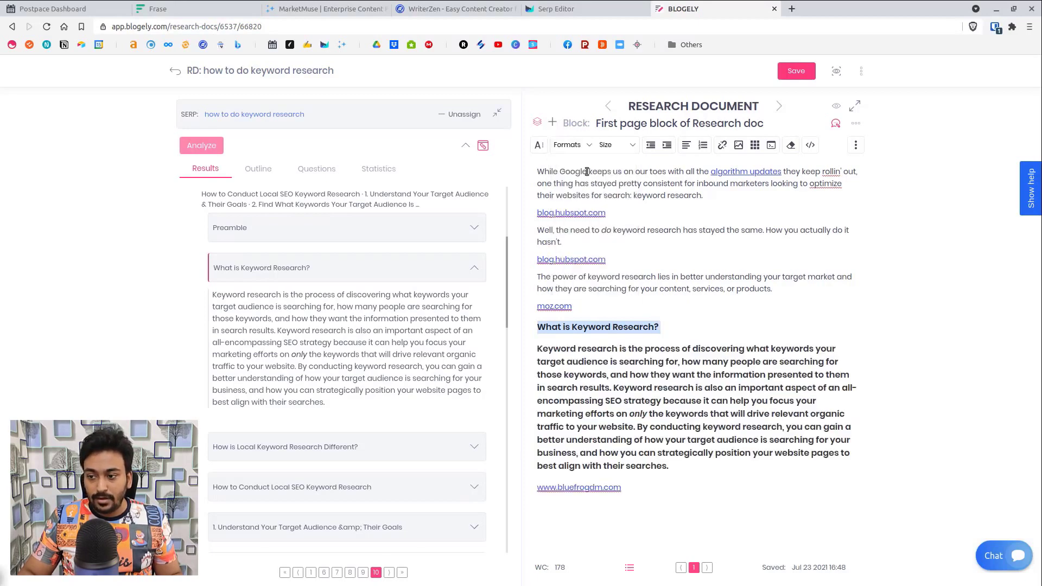
triple_click(631, 345)
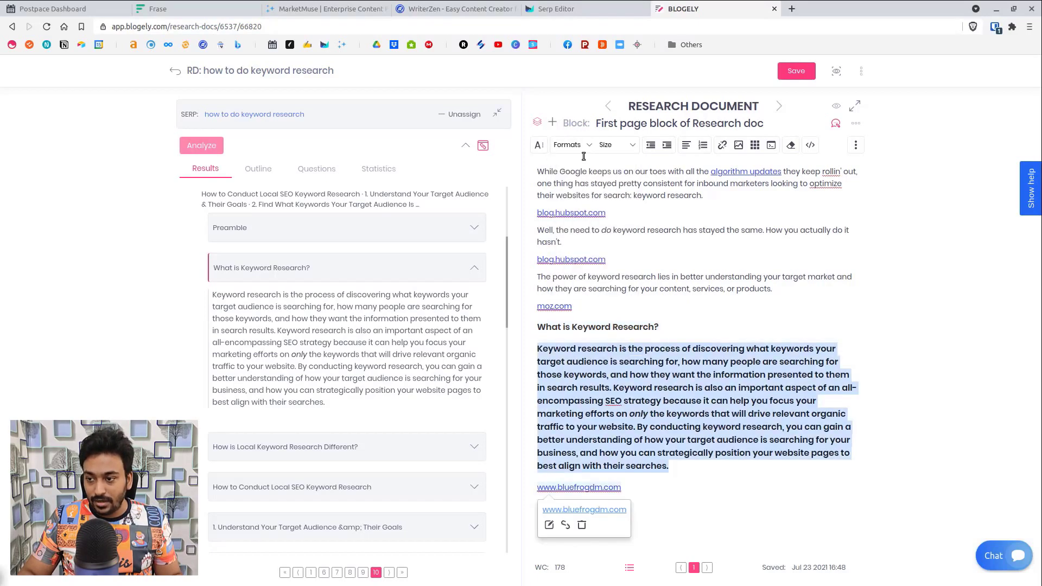
left_click(567, 144)
left_click(592, 254)
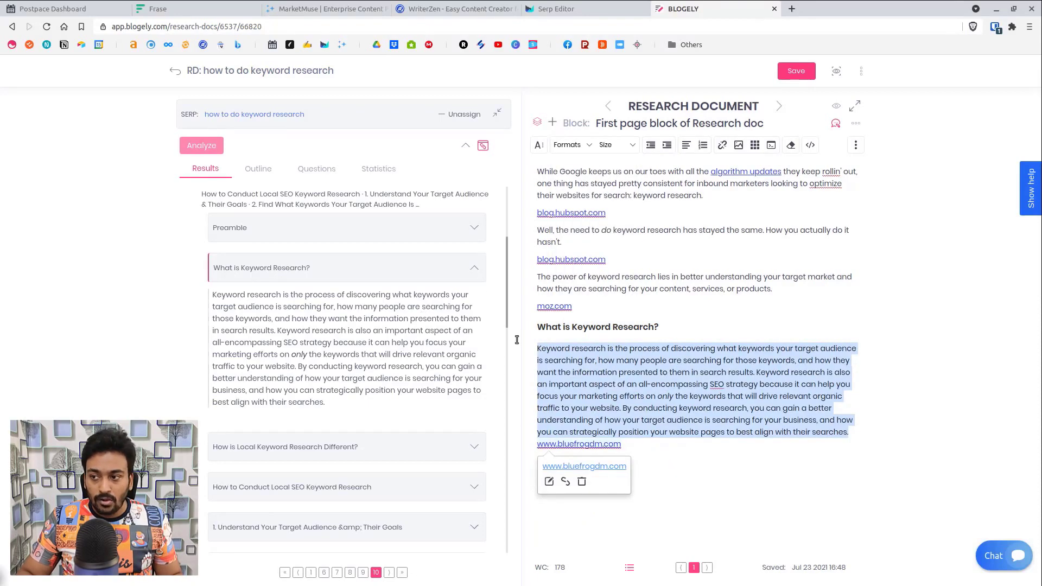
Step: Examine the competitor headers available for building an outline, going from page 10 to the HubSpot and Ahrefs headings on page 1
scroll(289, 238, "up", 2)
scroll(299, 327, "up", 2)
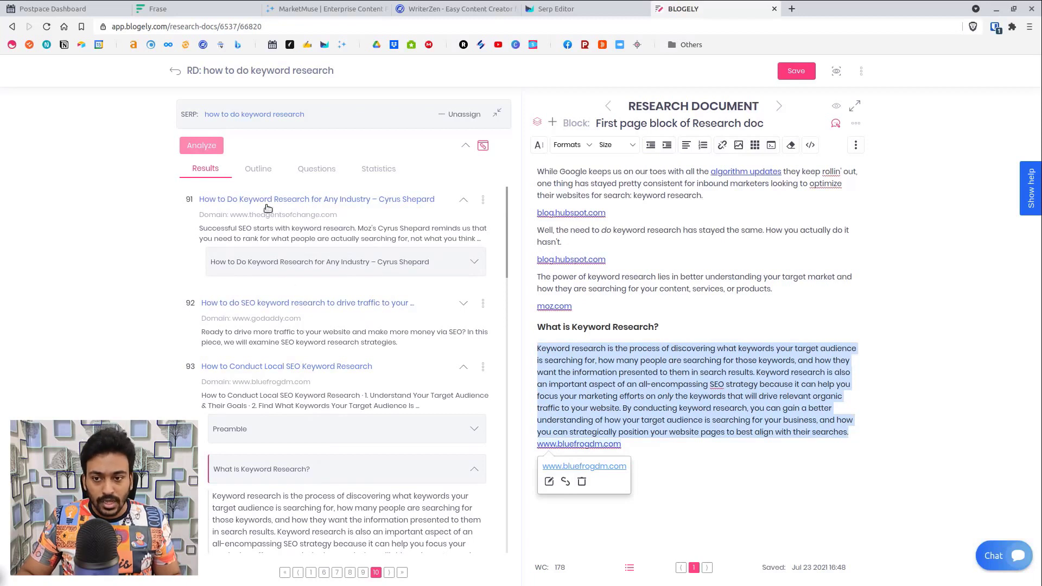
left_click(259, 169)
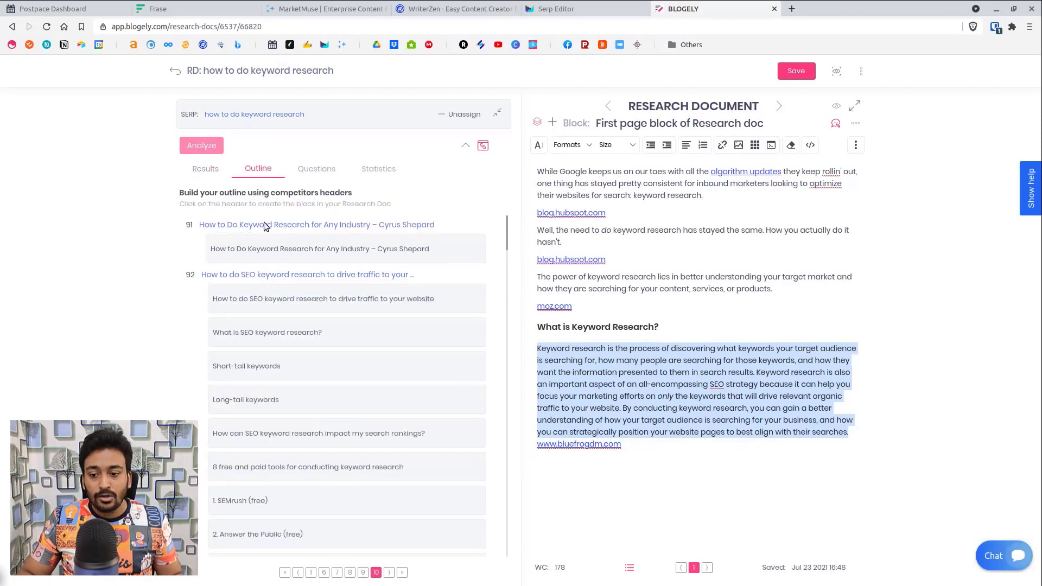
scroll(294, 319, "down", 2)
left_click(312, 573)
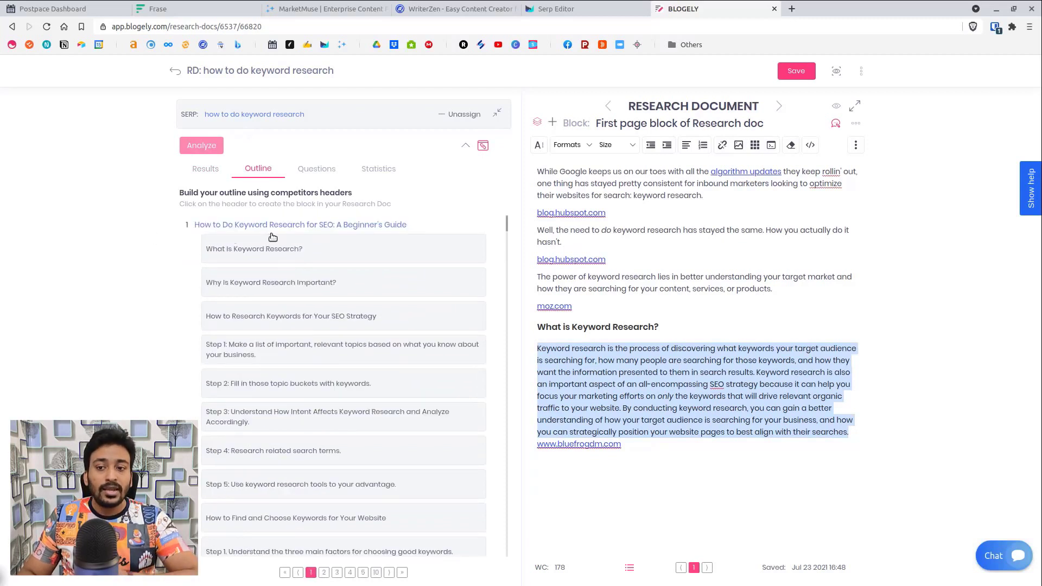
scroll(273, 237, "down", 5)
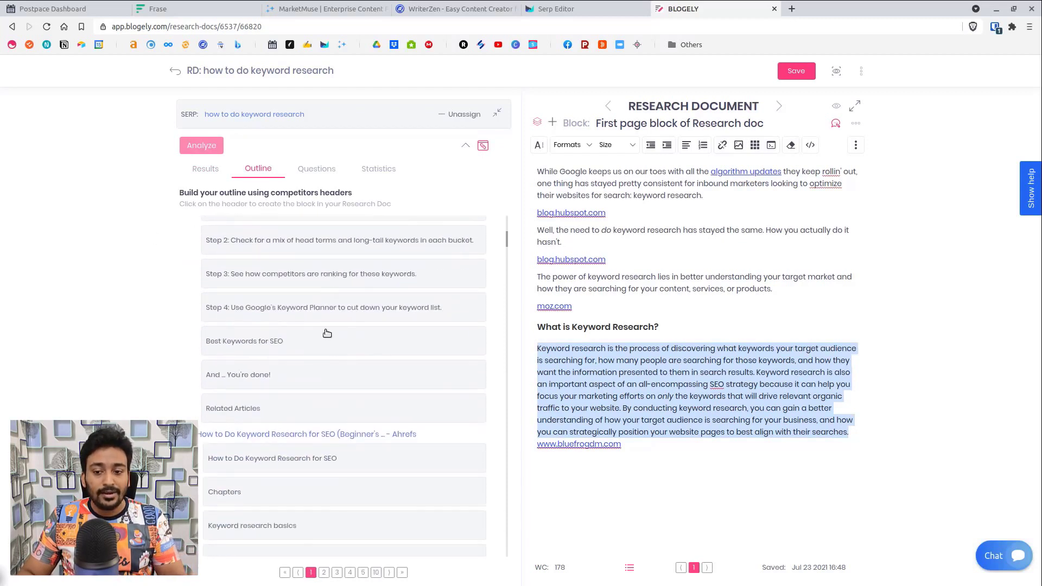
scroll(258, 406, "down", 2)
scroll(258, 403, "down", 4)
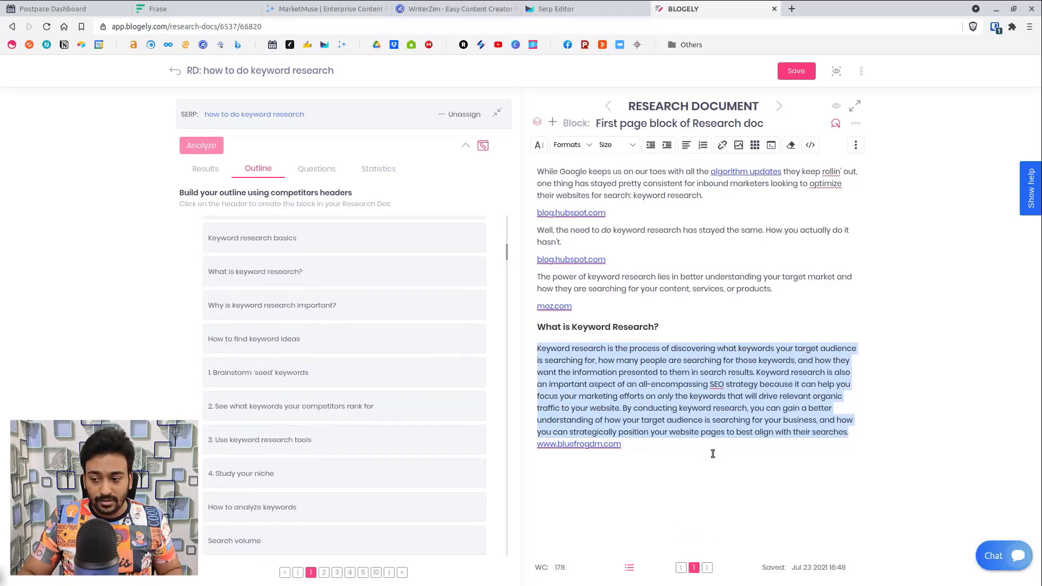
Step: Delete all the text in the first page block of the research document
left_click(712, 453)
key("ctrl+a")
key("BackSpace")
scroll(306, 343, "up", 2)
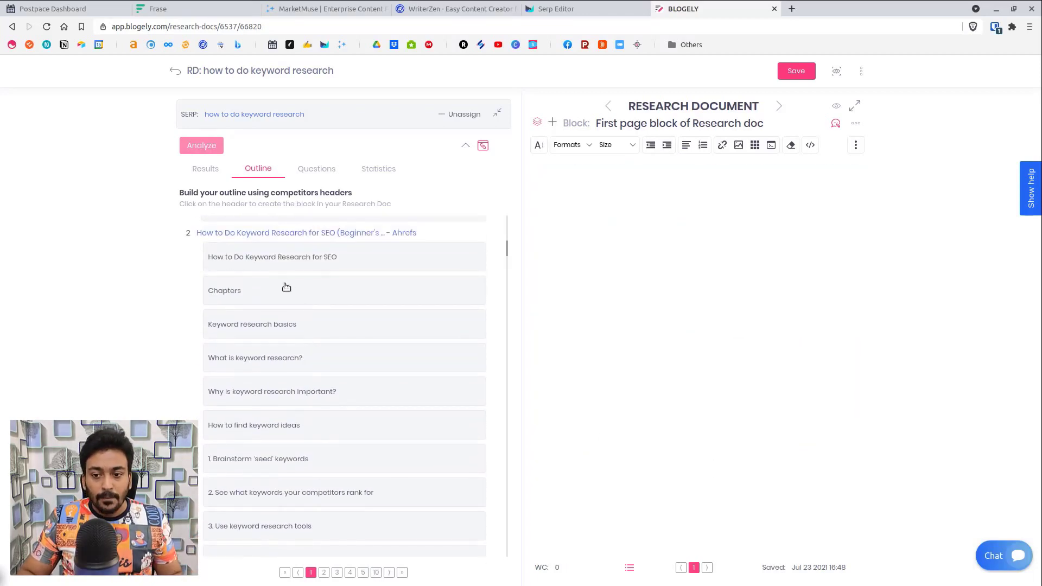
left_click(287, 289)
left_click(623, 359)
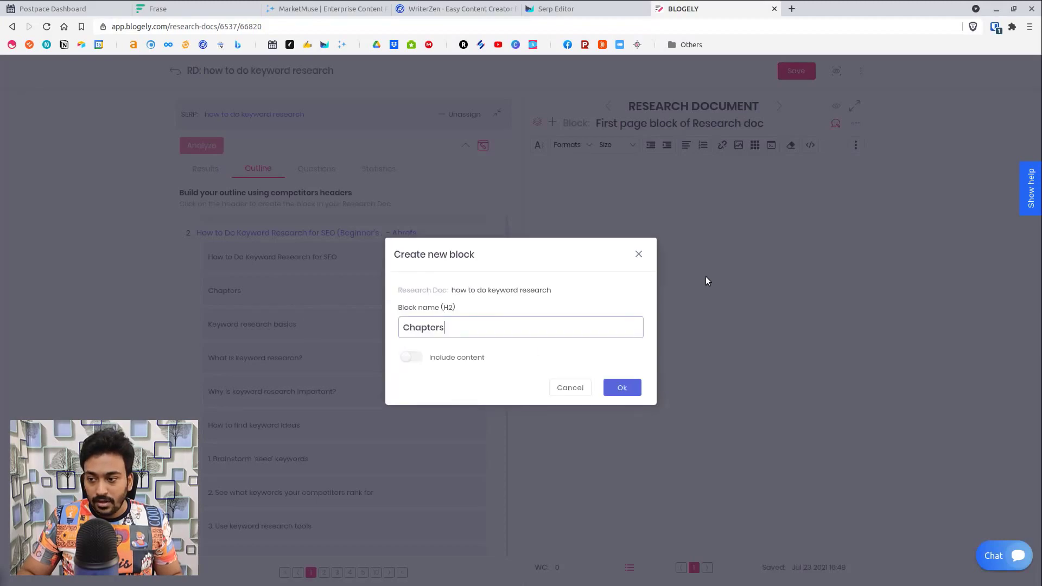
left_click(639, 255)
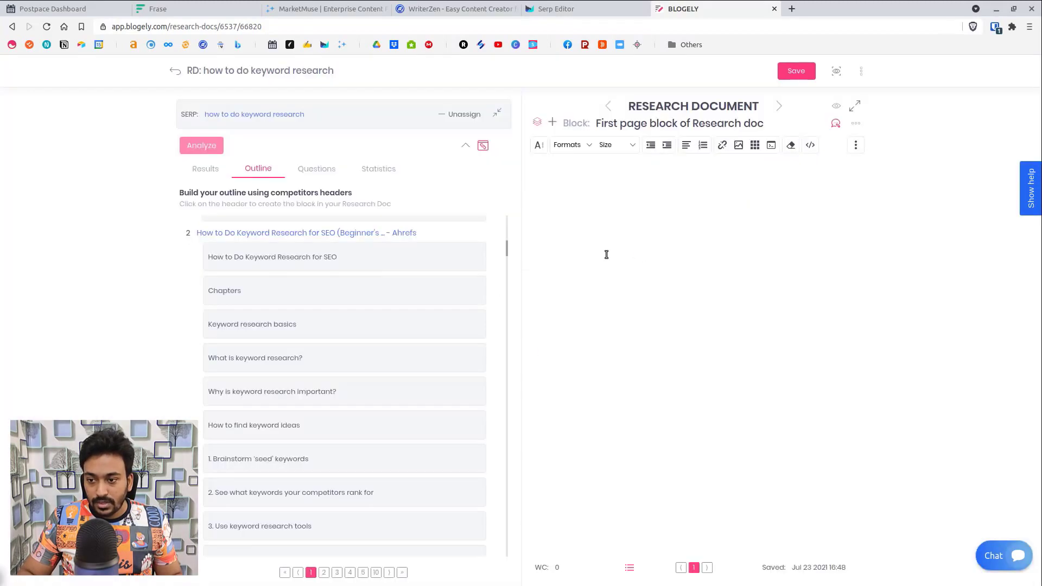
left_click(303, 259)
left_click(640, 283)
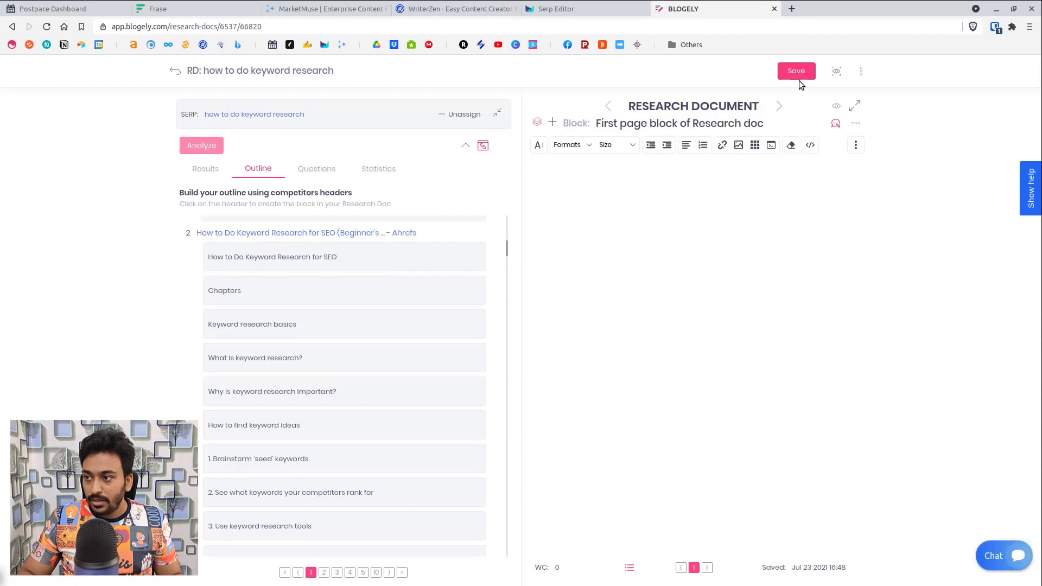
Step: Save the research document and create two blocks from the Ahrefs heading "How to Do Keyword Research for SEO" without including content
left_click(806, 67)
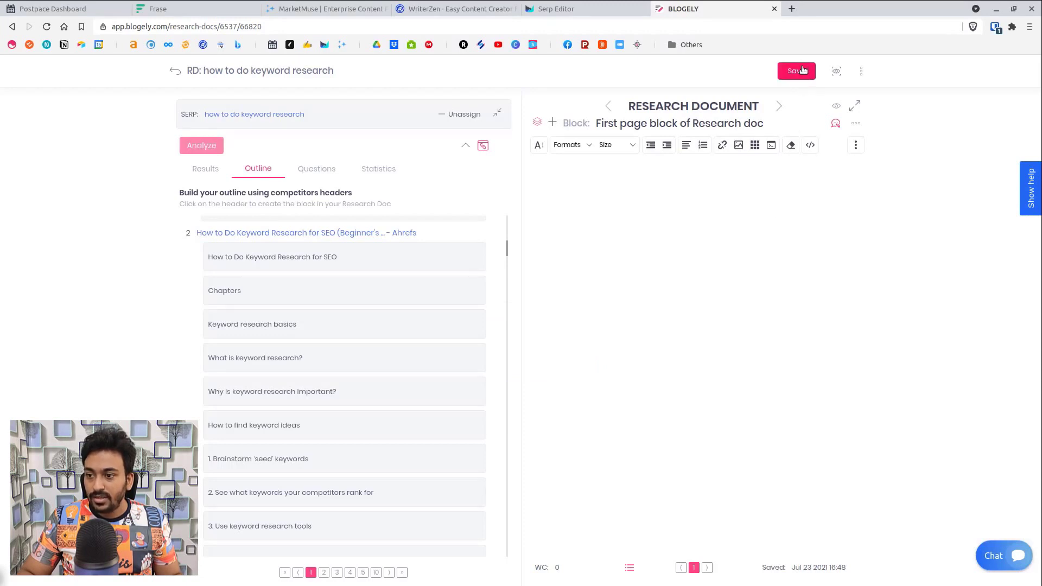
left_click(431, 253)
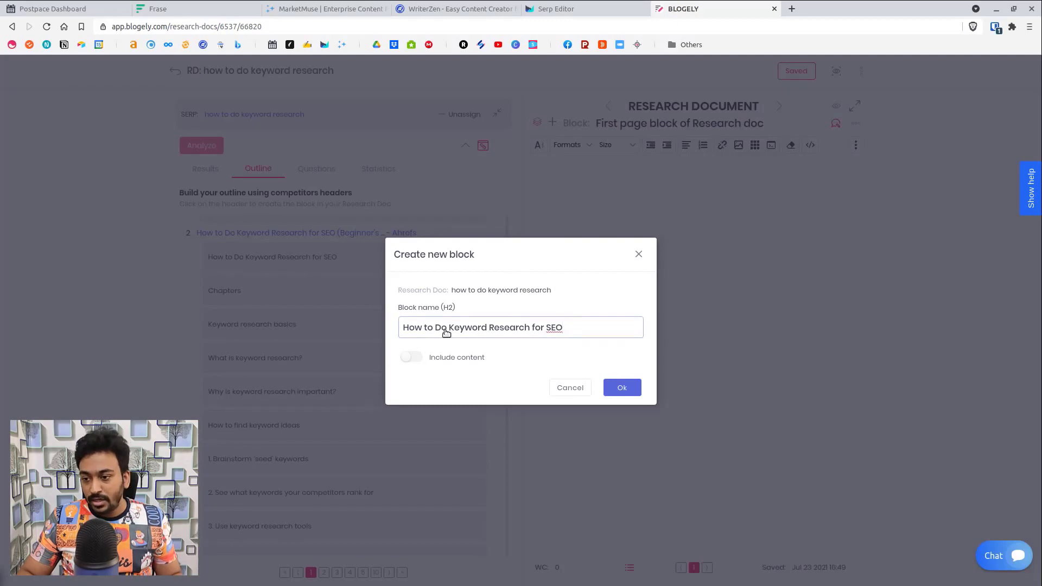
left_click(611, 387)
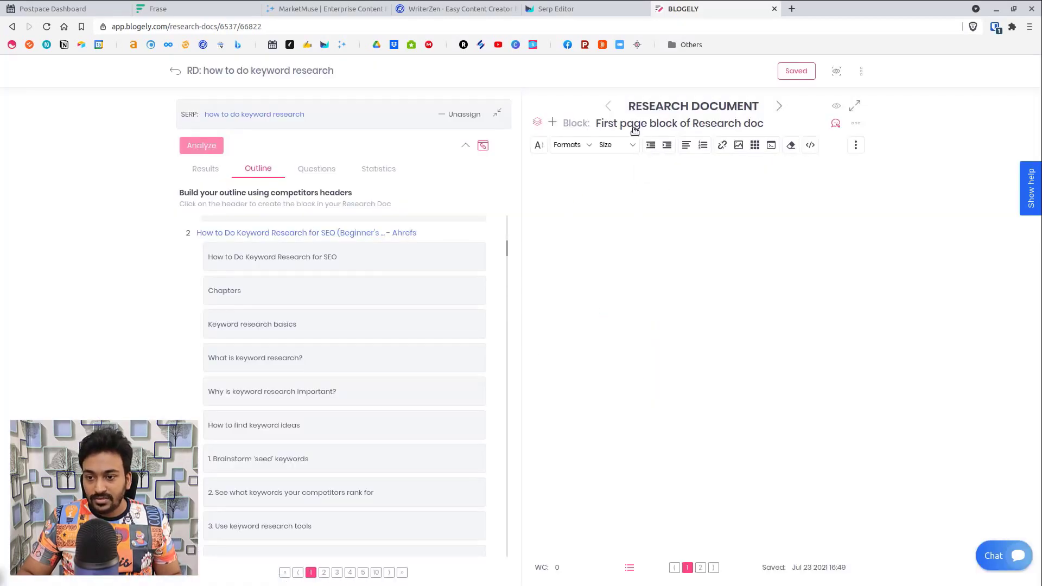
left_click(381, 256)
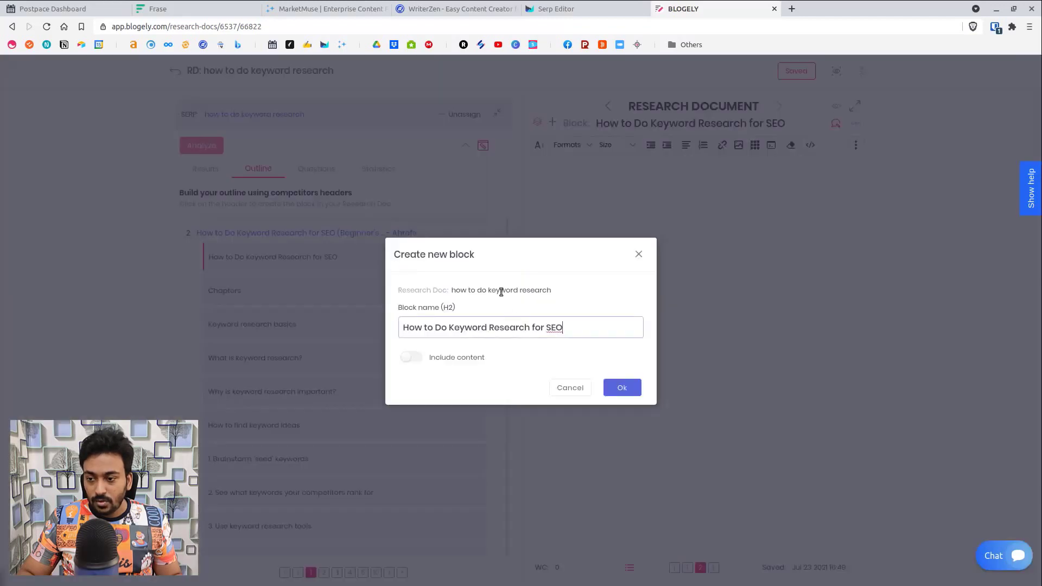
left_click(622, 388)
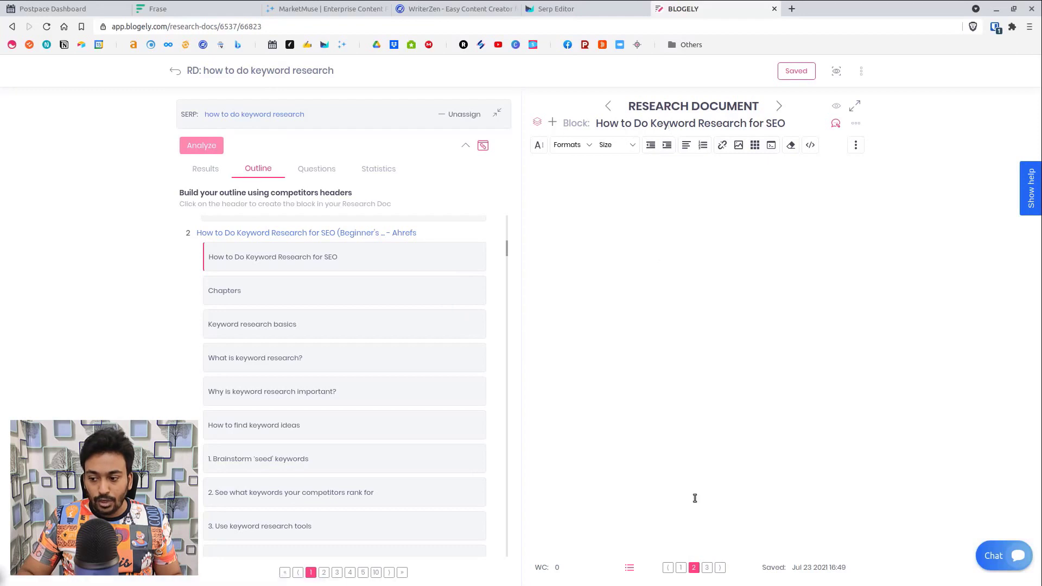
Step: Review the list of blocks in the research document's outline and close it without changes
left_click(668, 568)
left_click(629, 569)
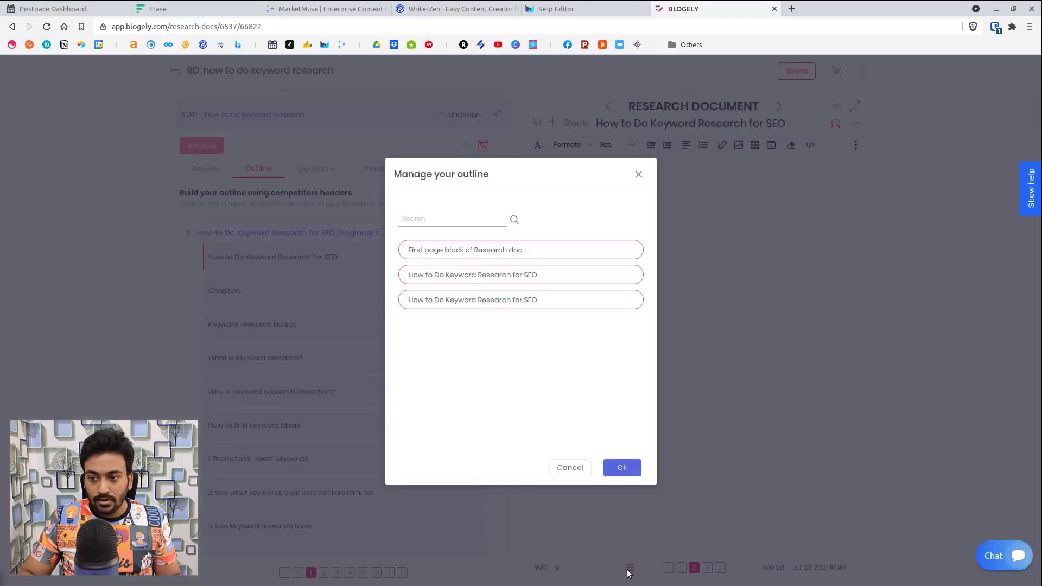
left_click(639, 175)
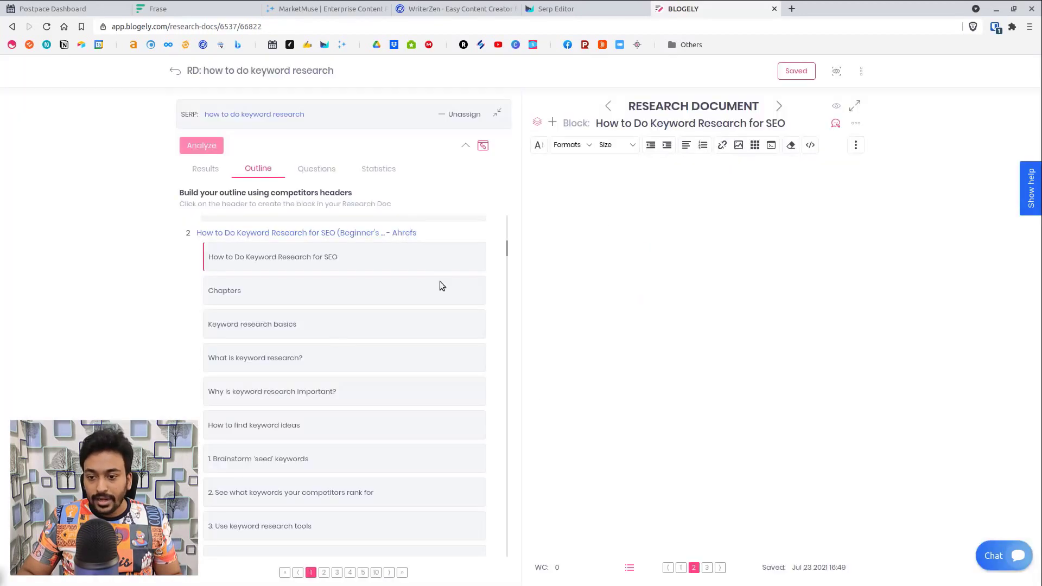
Step: Create a block from the Ahrefs heading "What is keyword research?" without its content and place the cursor in its body
left_click(361, 356)
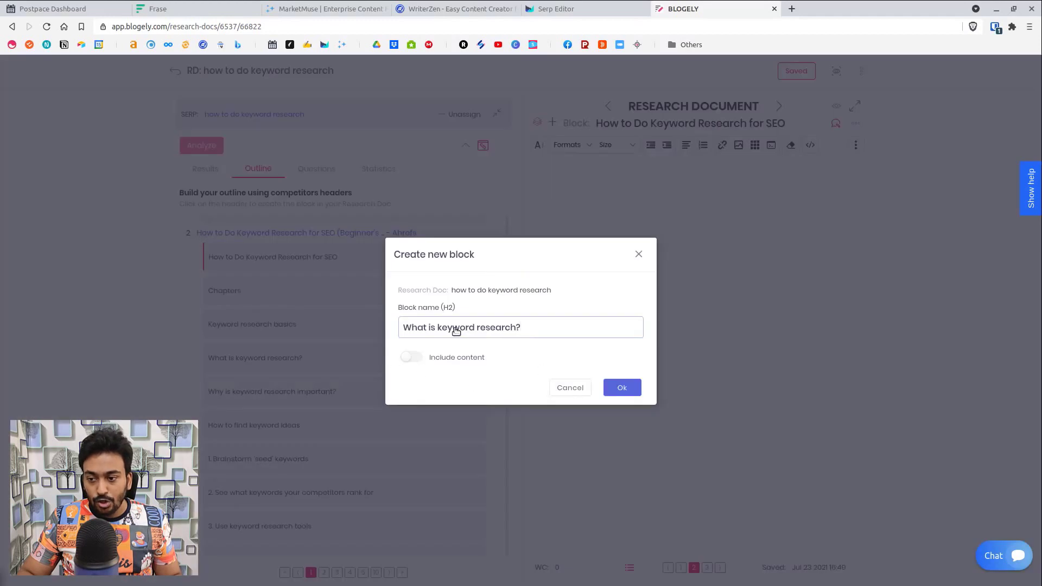
left_click(623, 390)
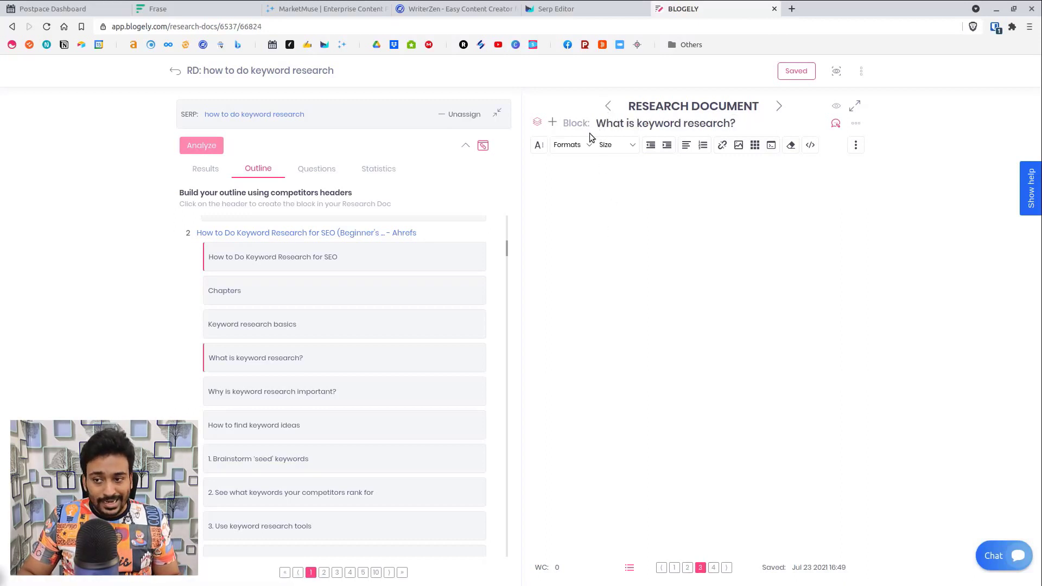
left_click(598, 188)
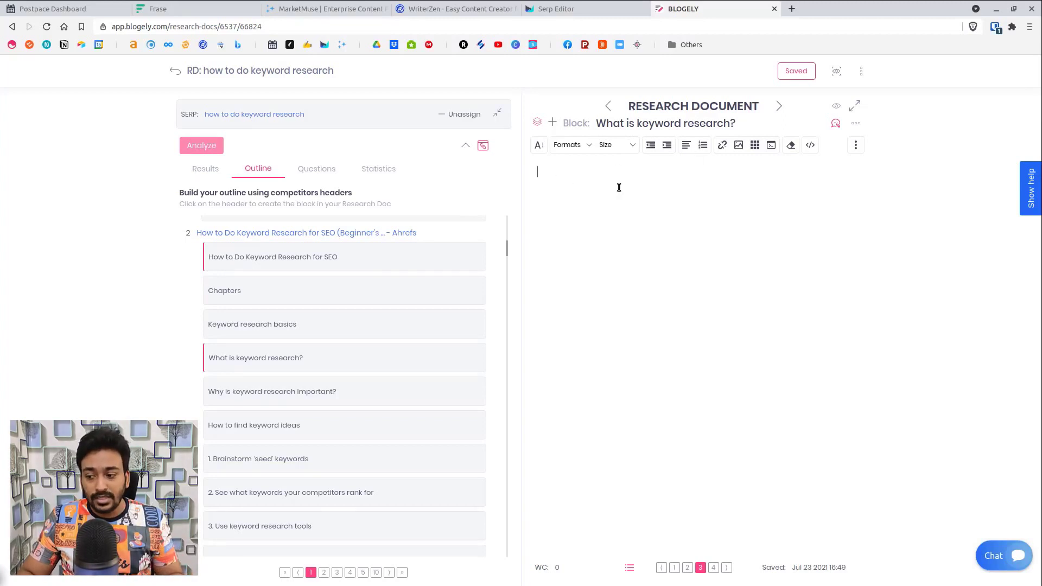
Step: Go to the first page block through the document outline and enter "wd" in it
left_click(631, 569)
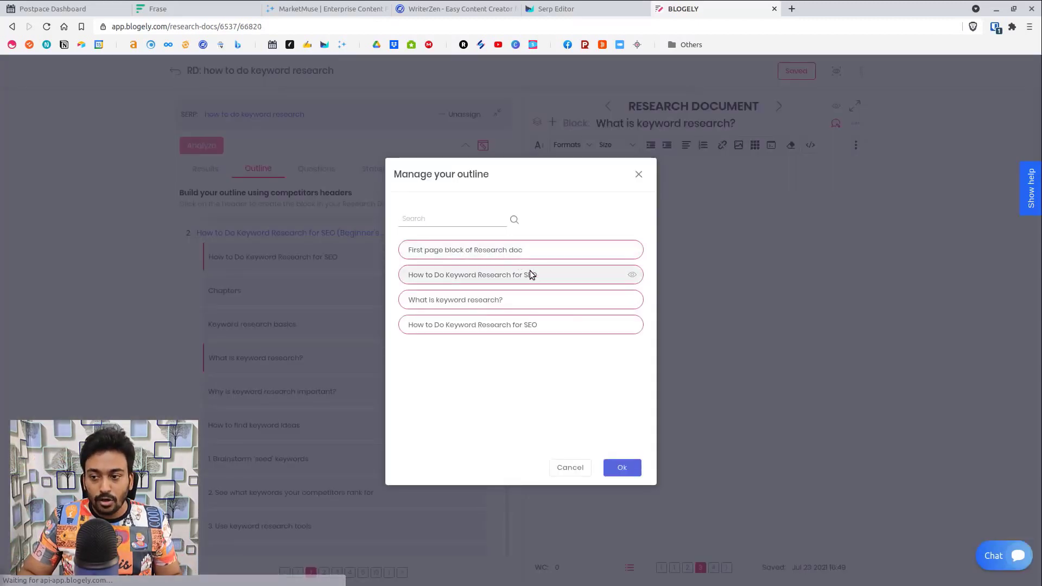
left_click(531, 272)
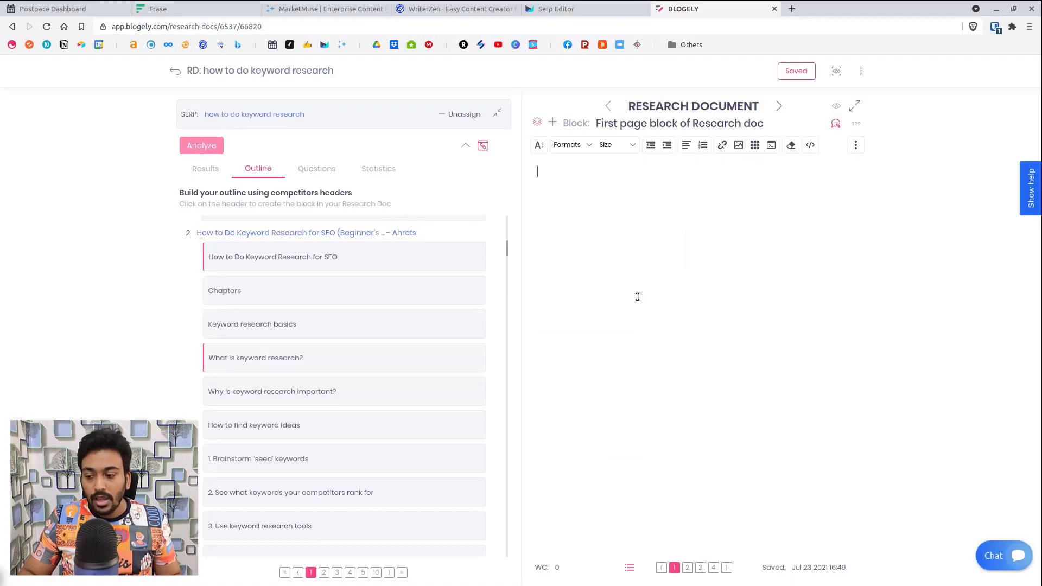
type("wd")
Step: Switch to the "What is keyword research?" block through the outline and return to the first page block
left_click(630, 568)
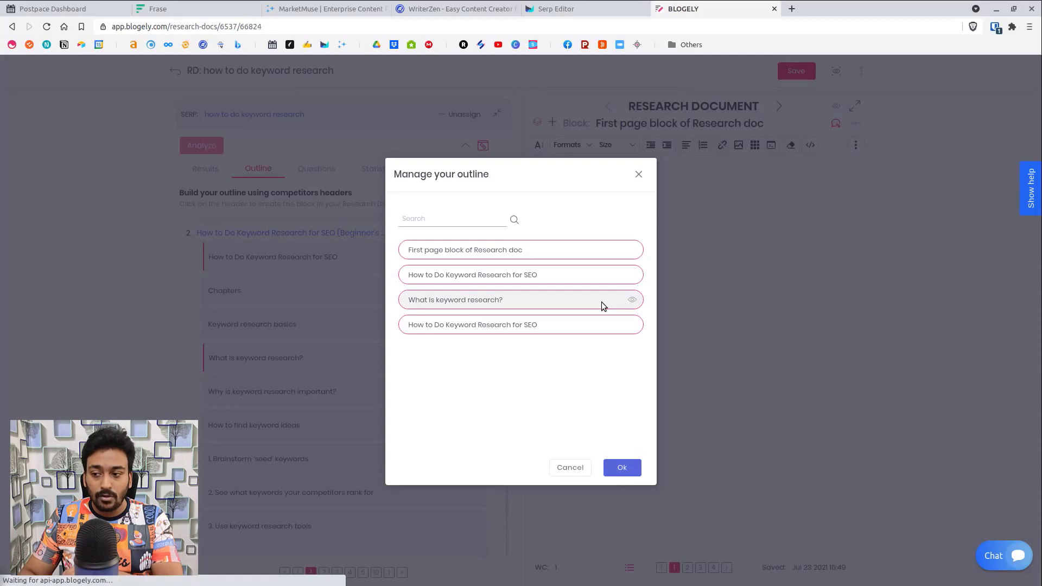
left_click(601, 302)
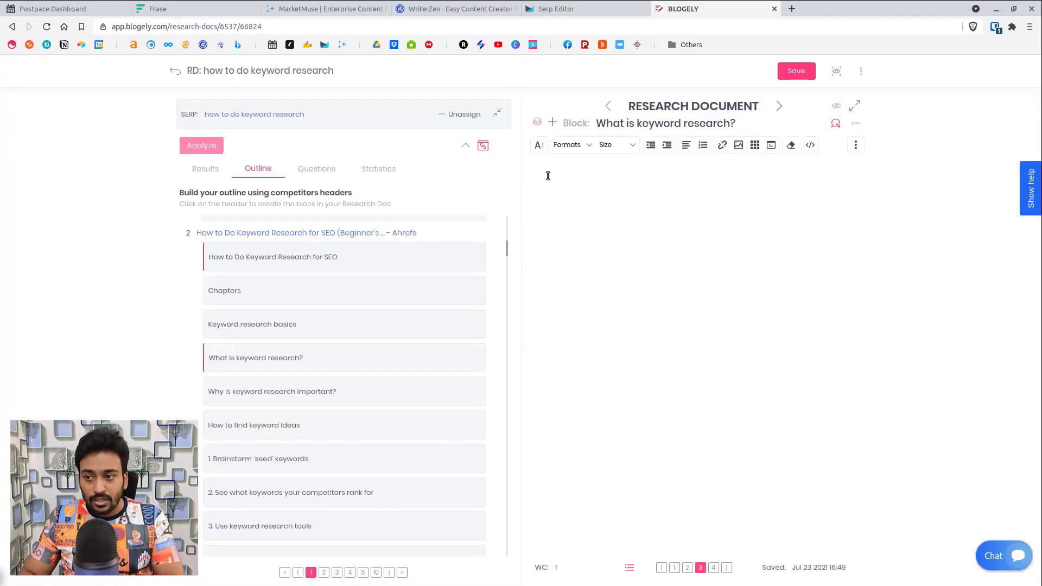
left_click(685, 569)
left_click(619, 361)
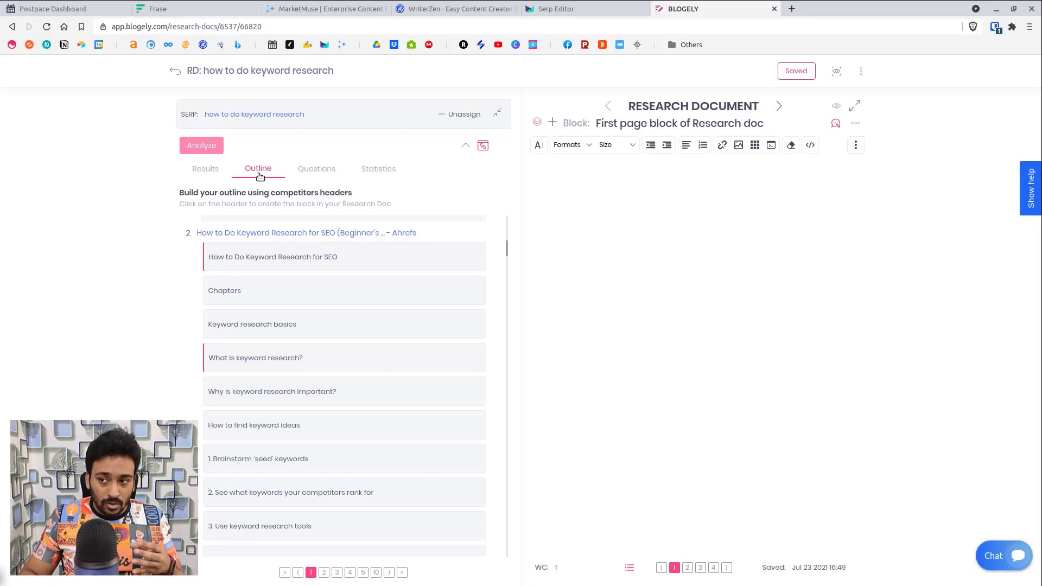
left_click(576, 187)
Step: Browse the group #1 questions being asked and read the "Keywords Everywhere" entry
left_click(317, 170)
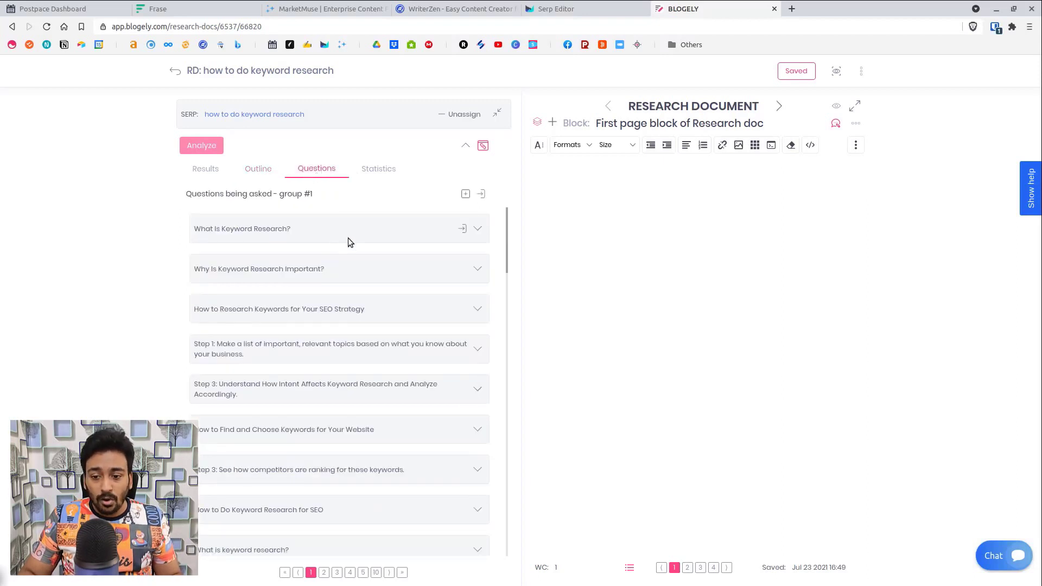
scroll(350, 244, "down", 3)
scroll(350, 243, "down", 10)
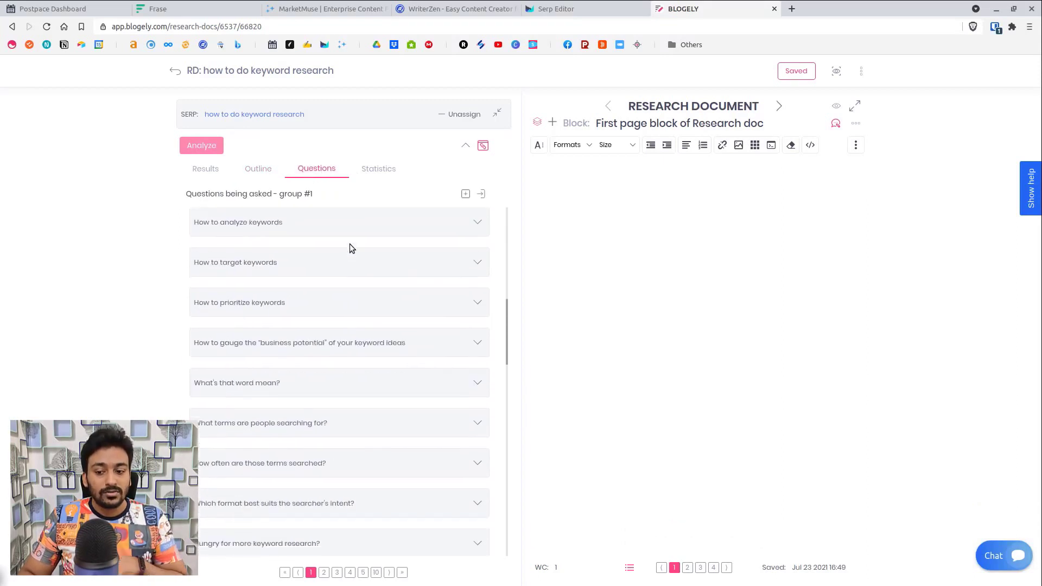
scroll(350, 244, "down", 1)
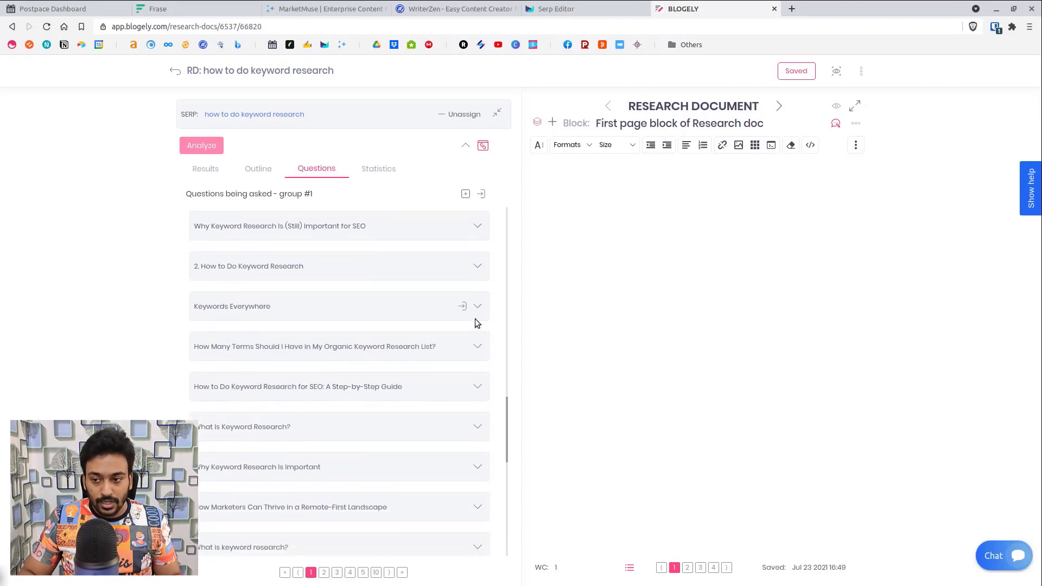
left_click(478, 308)
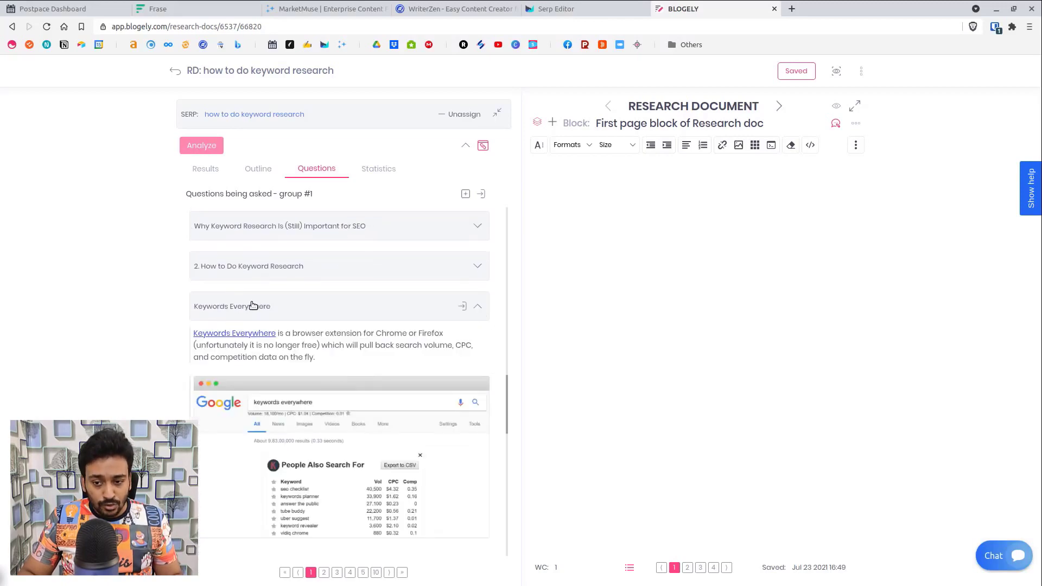
scroll(309, 343, "down", 5)
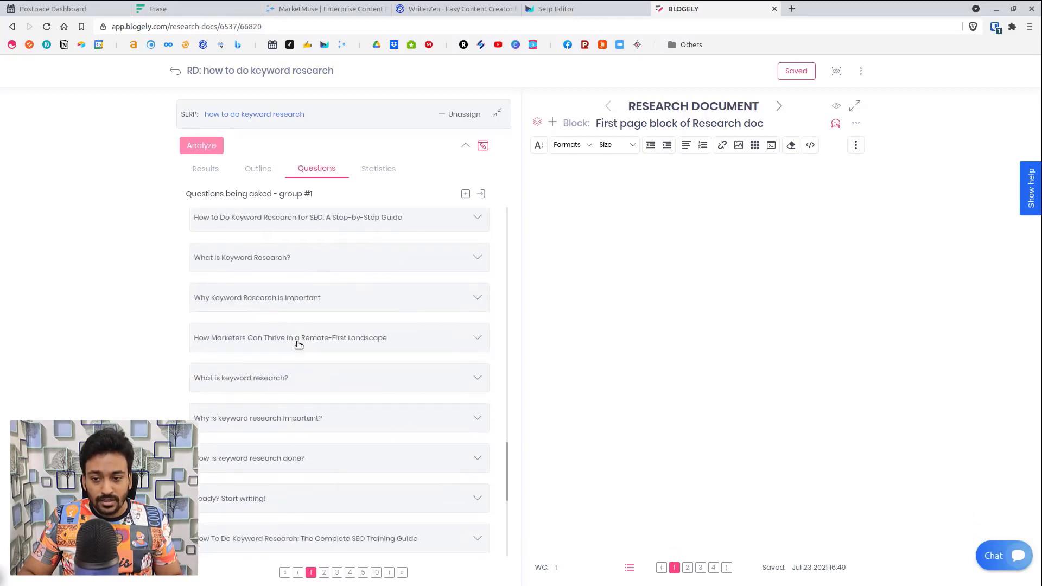
Step: Read the answer to the lowercase "What is keyword research?" question, collapse it, and look through the remaining questions
left_click(478, 377)
scroll(435, 402, "down", 3)
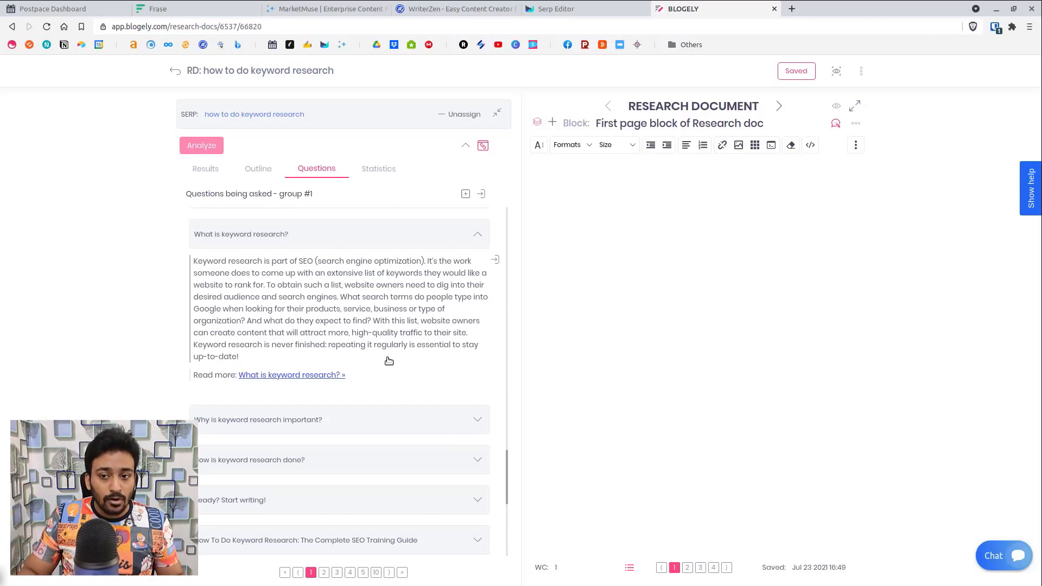
left_click(373, 242)
scroll(478, 407, "down", 3)
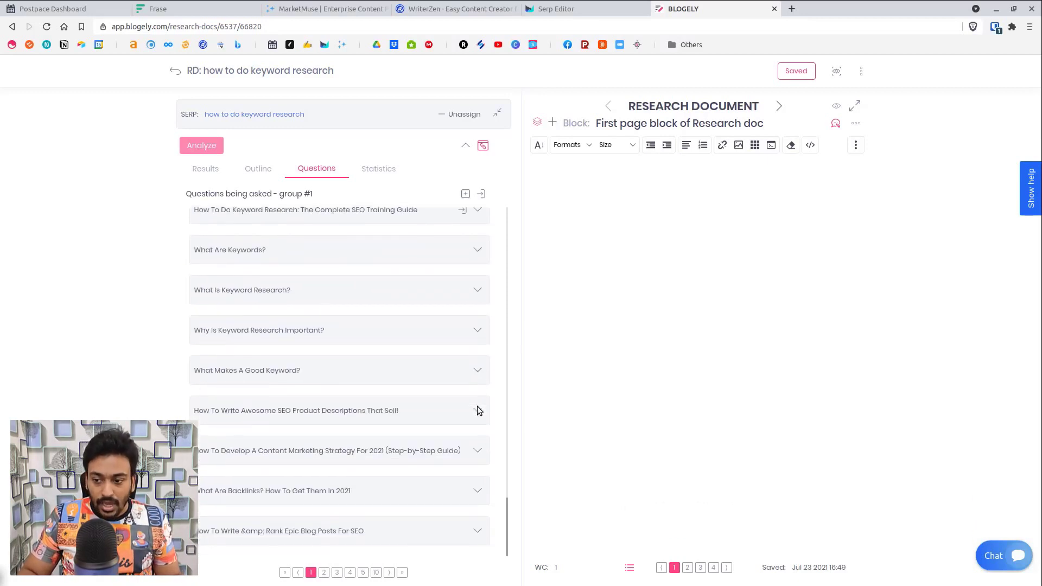
Step: Look through the rest of the group #1 questions and browse the questions being asked in group #10
left_click(383, 414)
scroll(376, 464, "down", 3)
left_click(477, 491)
left_click(377, 572)
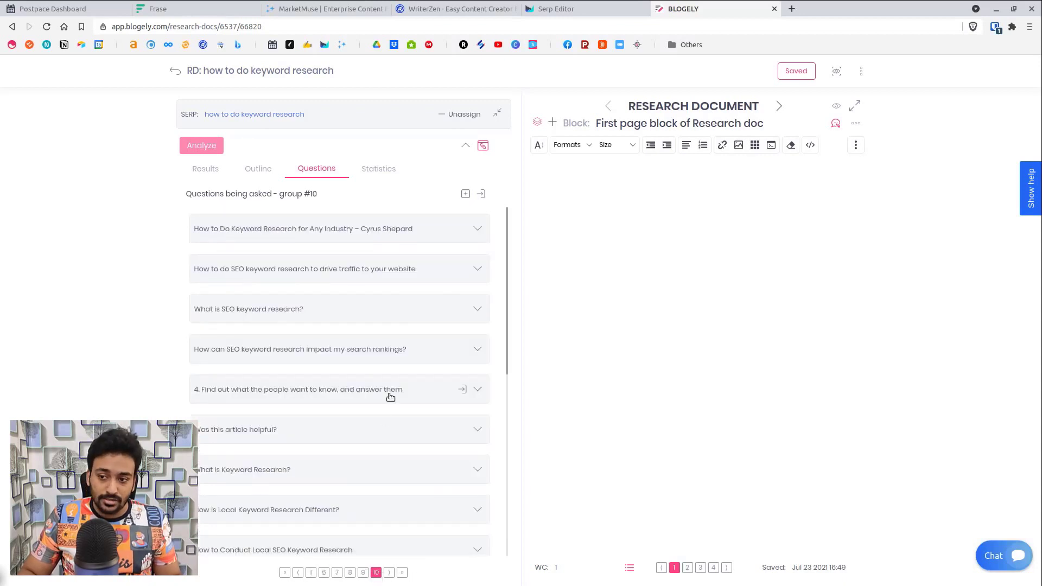
scroll(391, 399, "down", 7)
scroll(391, 396, "up", 7)
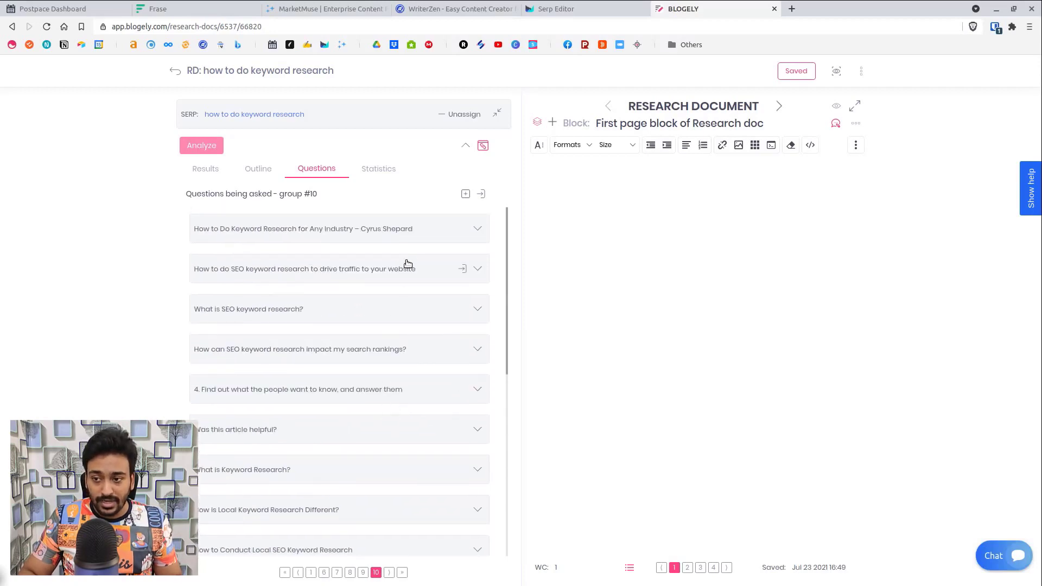
Step: Open the SERP statistics and read through the extracted competitor article paragraphs down to the one about committing resources to content
left_click(380, 175)
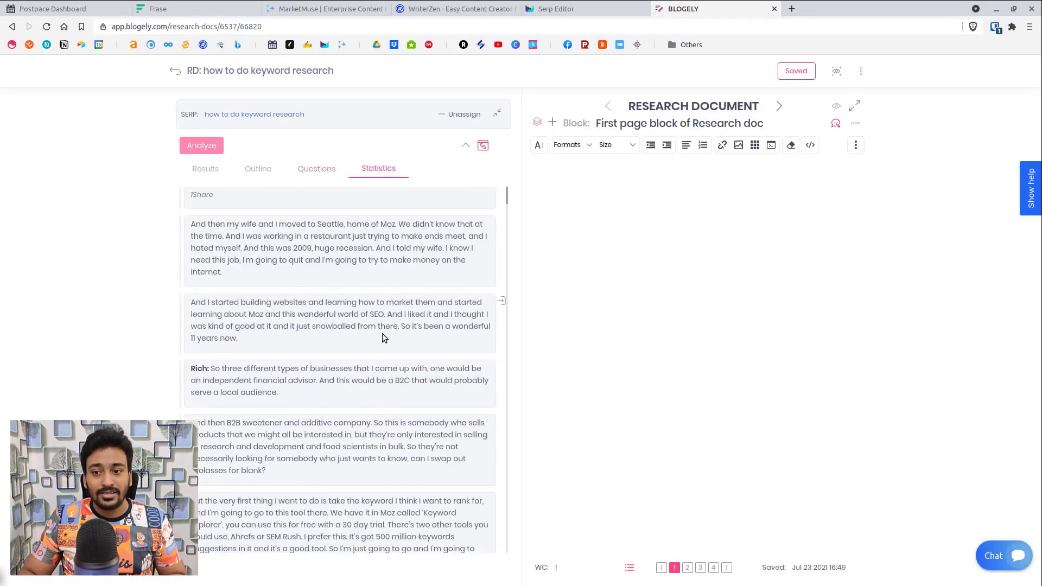
scroll(386, 341, "down", 7)
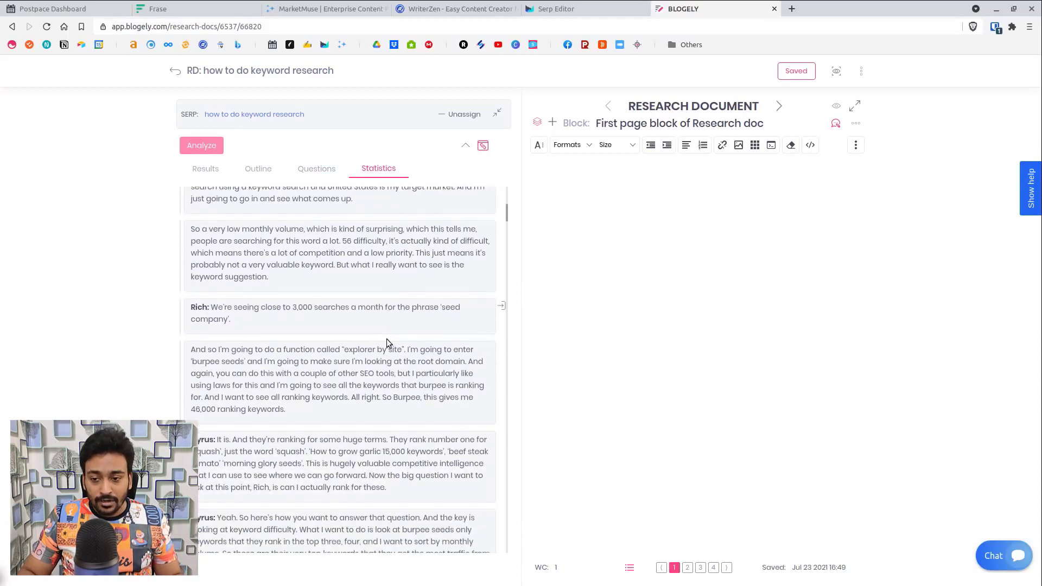
scroll(387, 341, "down", 5)
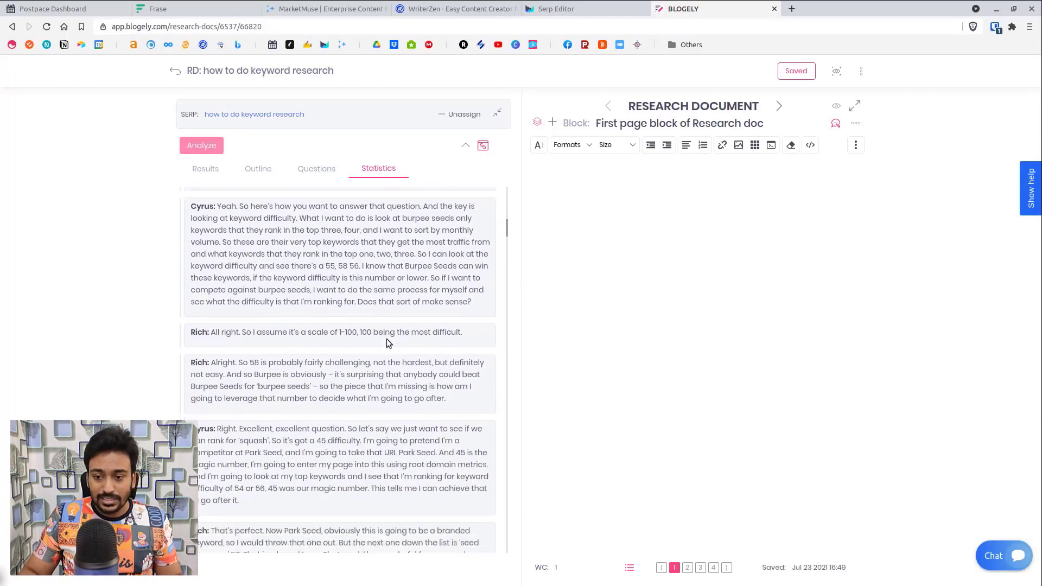
scroll(388, 341, "down", 4)
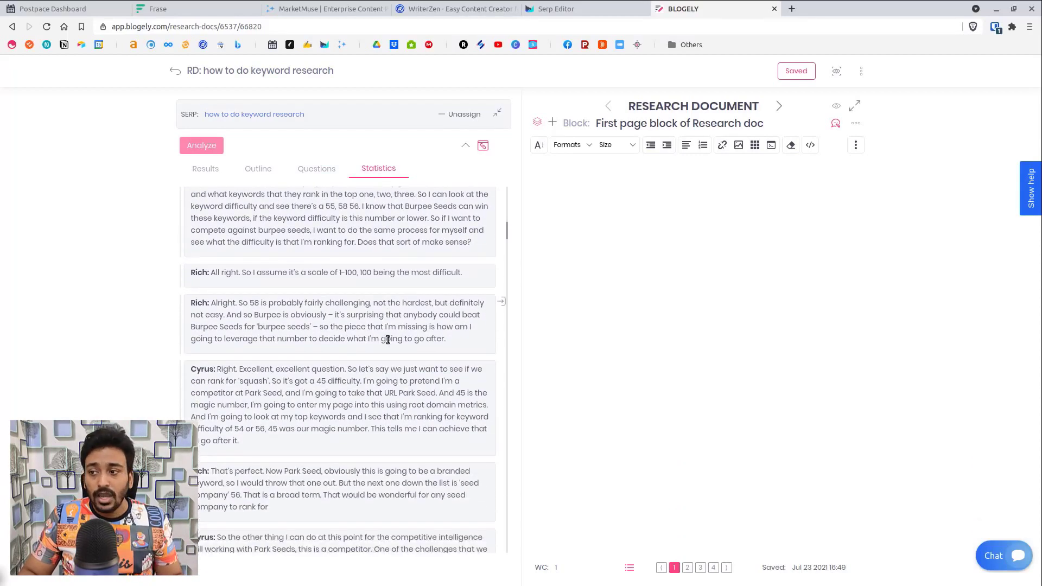
scroll(388, 339, "down", 1)
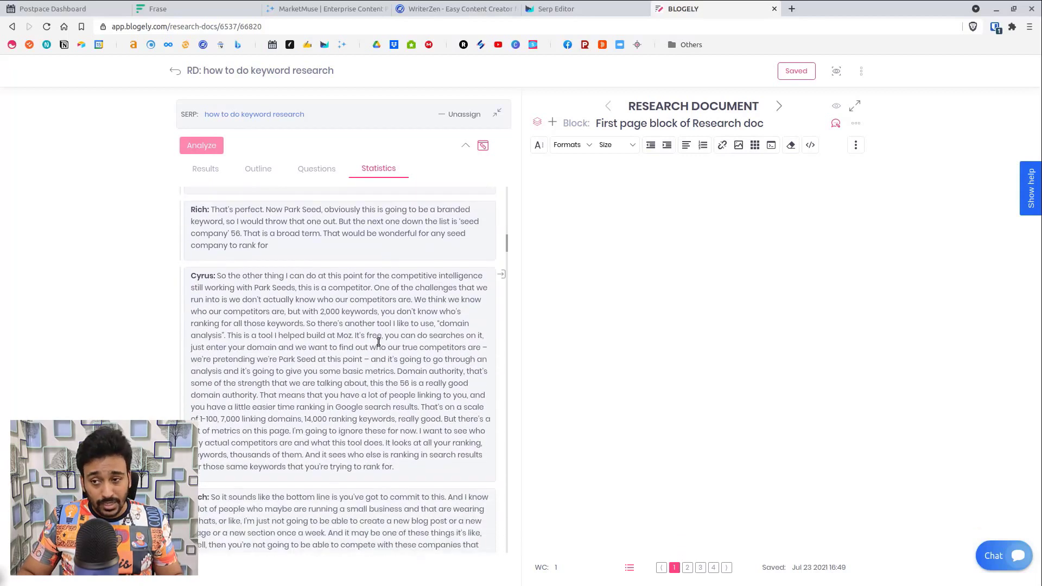
scroll(379, 342, "down", 1)
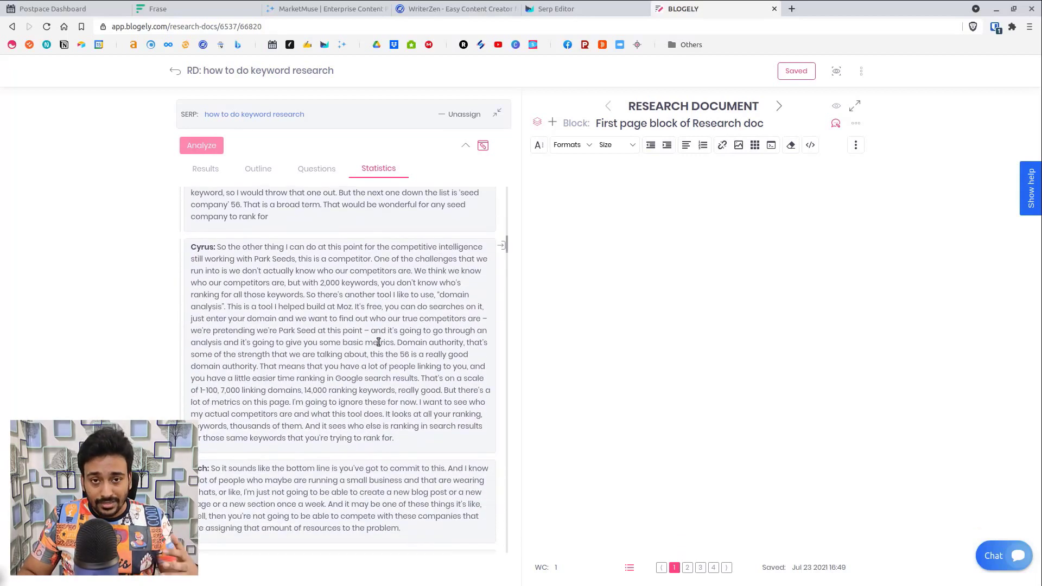
scroll(379, 342, "down", 3)
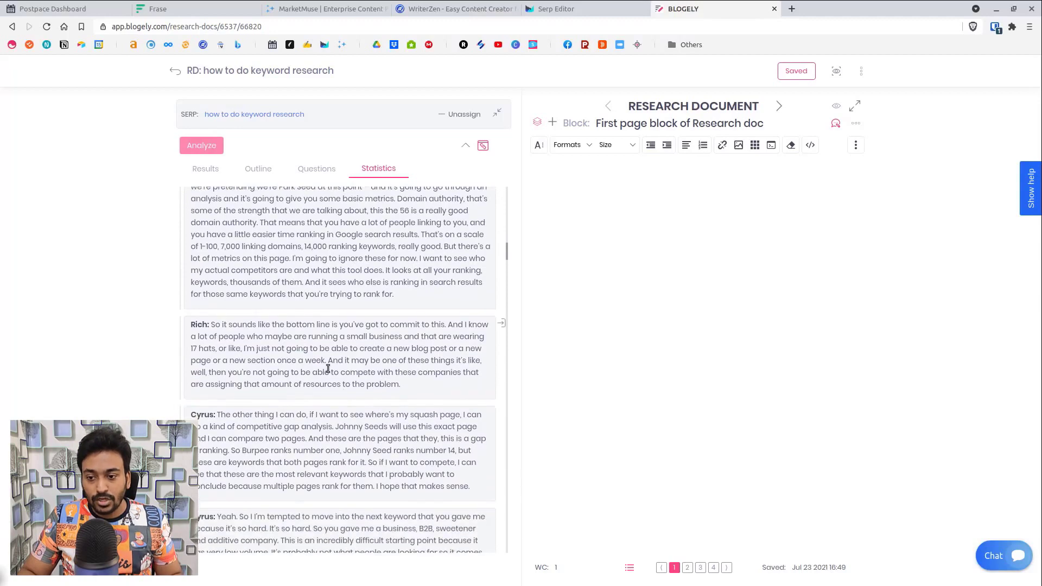
Step: Insert the "So it sounds like the bottom line" paragraph and the following competitive gap analysis paragraph into the first page block
left_click(369, 361)
left_click(383, 473)
scroll(384, 473, "down", 3)
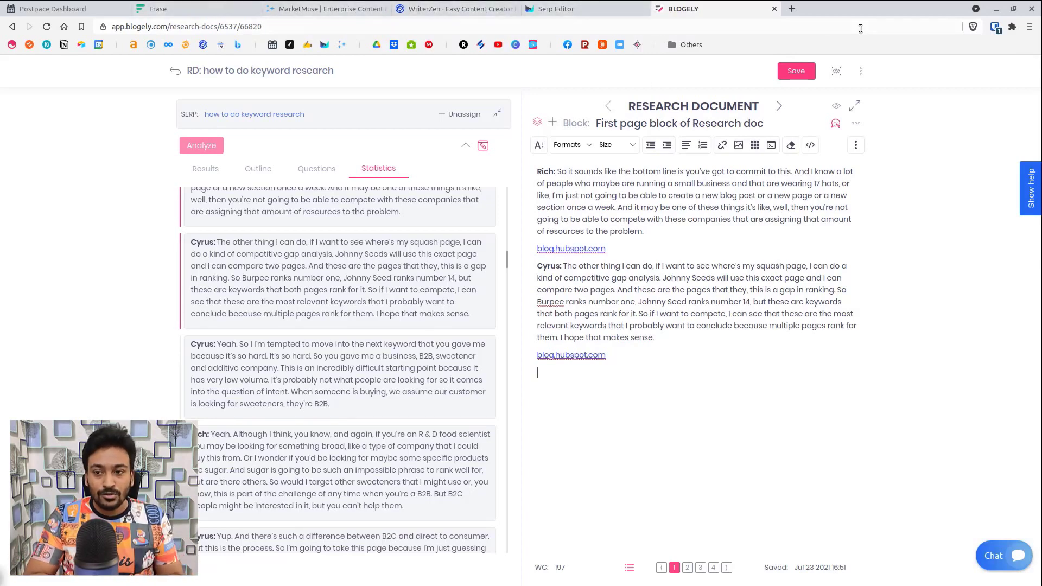
Step: Switch to the Postpace dashboard, cycle through the other open SEO tools up to Blogely, and return to Postpace
left_click(100, 3)
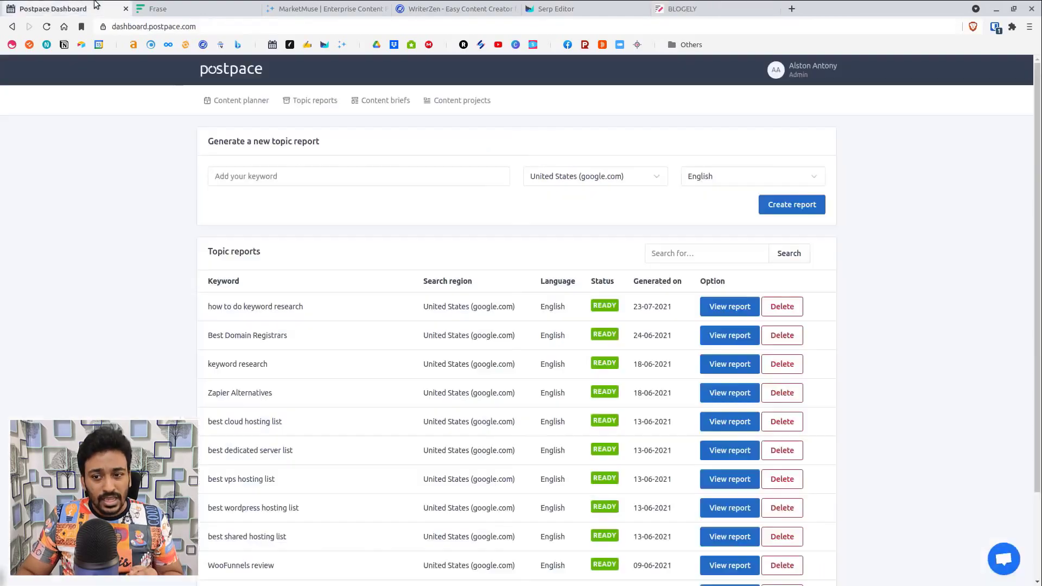
left_click(245, 5)
key("ctrl+Tab")
key("ctrl+Tab")
key("ctrl+Tab")
key("ctrl+Tab")
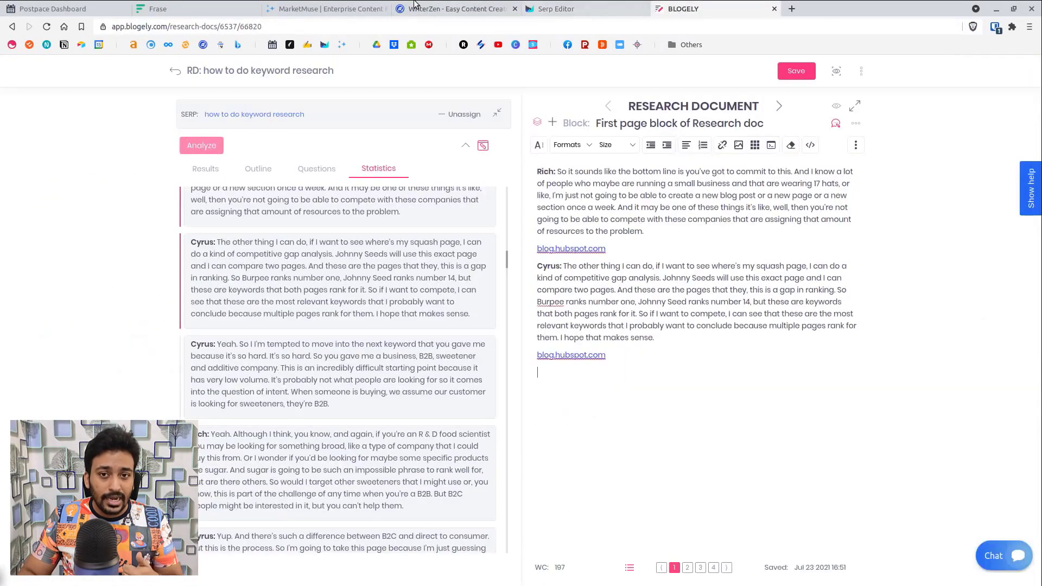
left_click(64, 8)
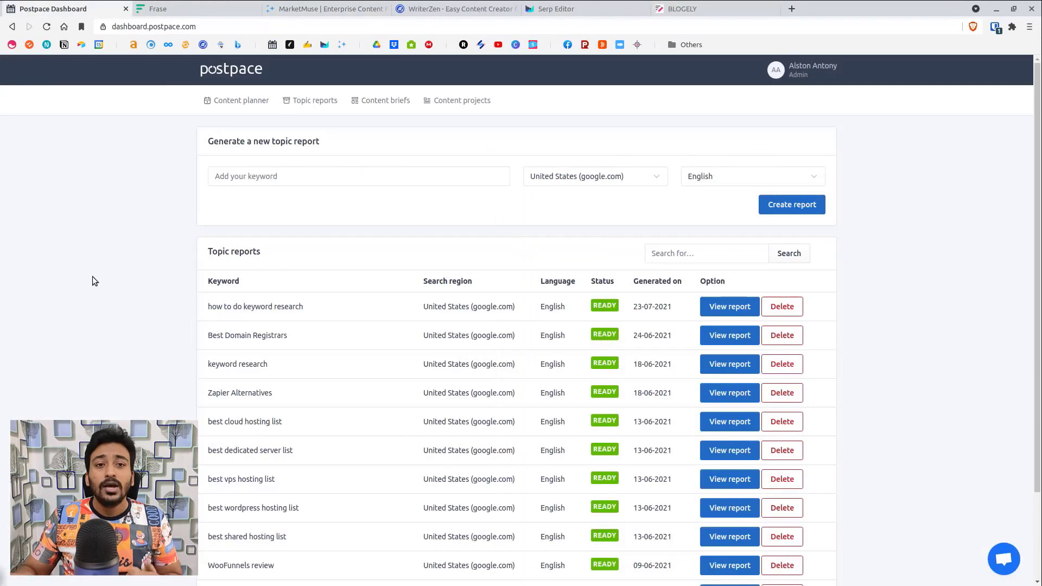